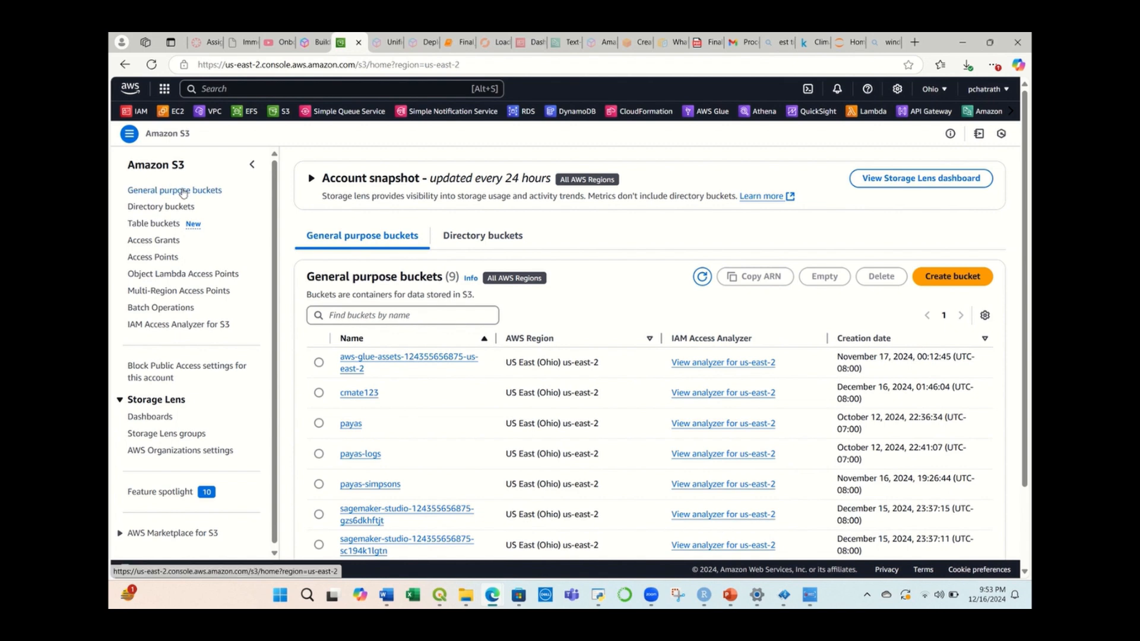
Step: Start creating a general purpose bucket and enter climateMcity as its name
click(180, 190)
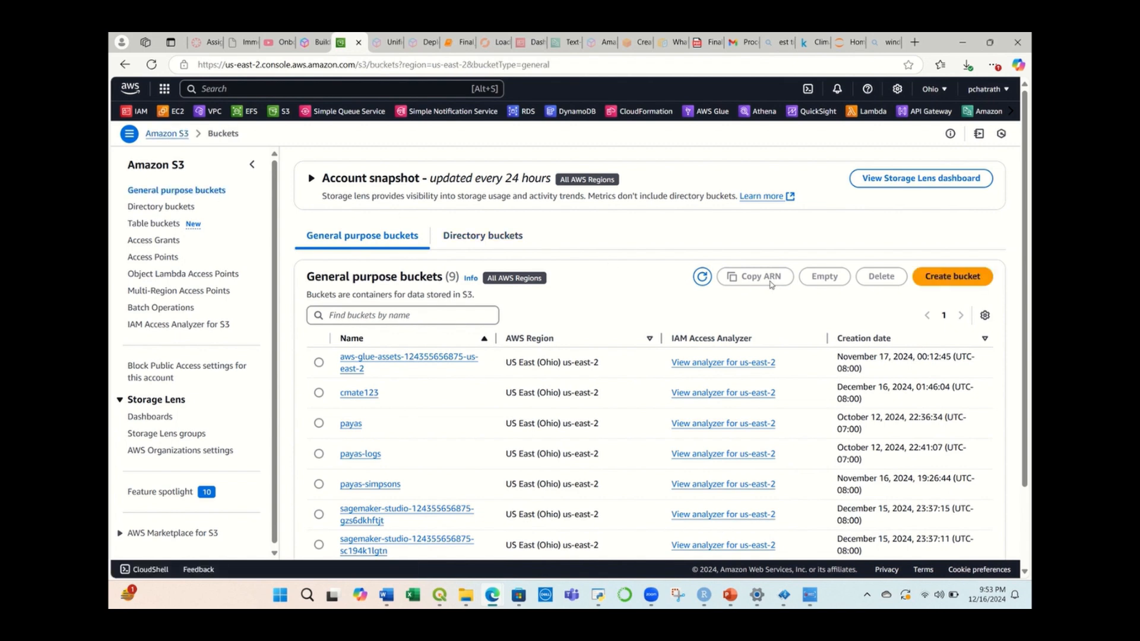
click(944, 278)
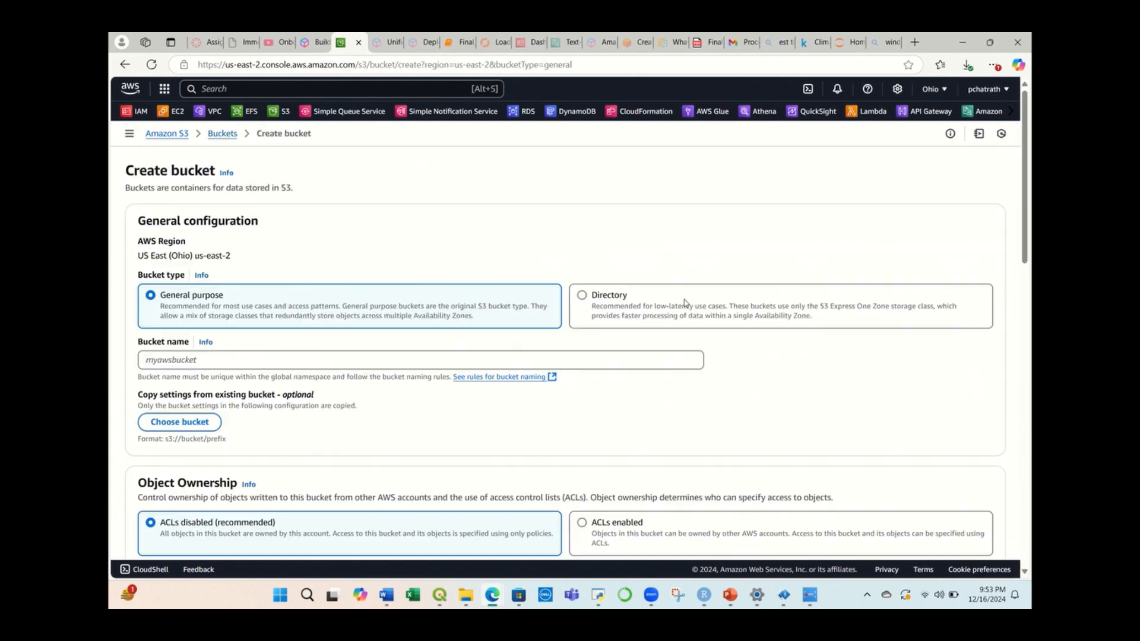
scroll(409, 238, down, 2)
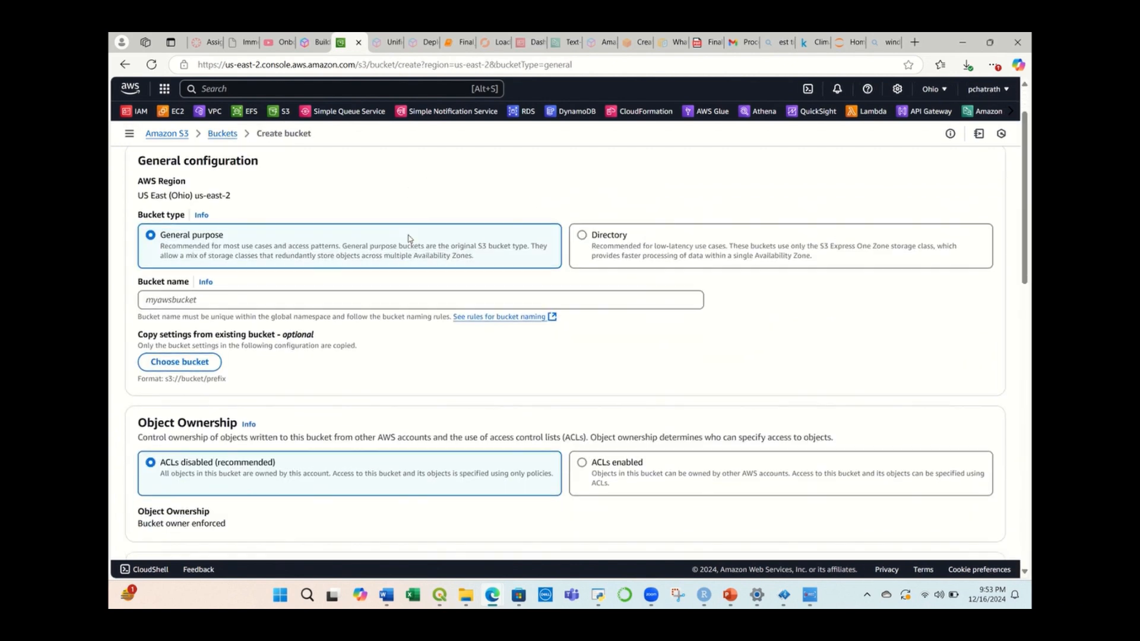
click(253, 240)
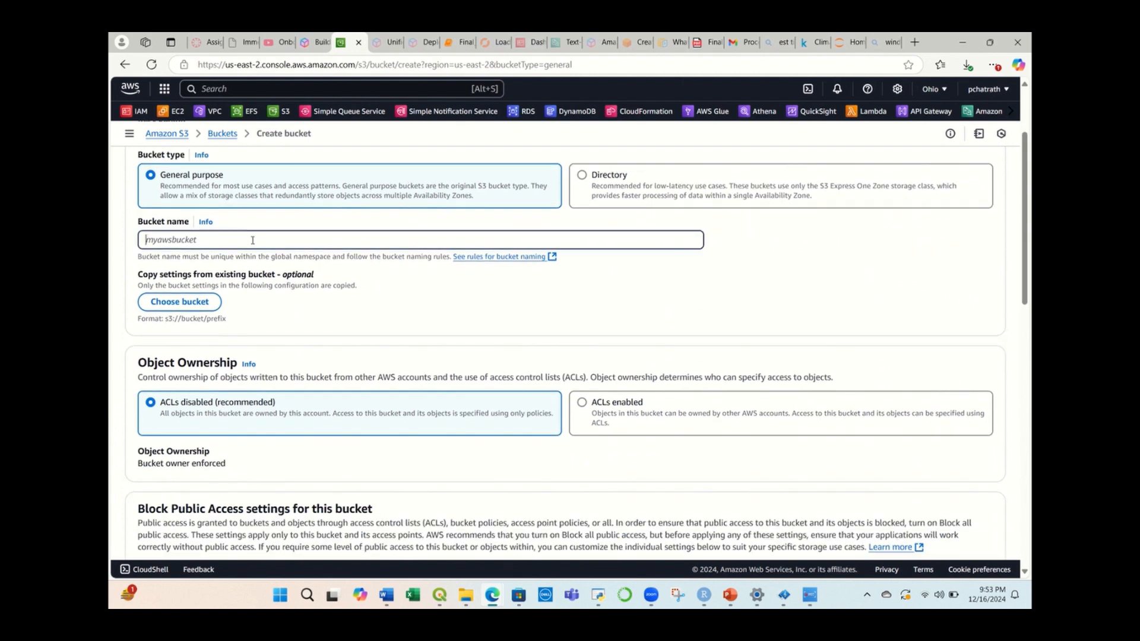
text(Clima)
text(te1)
text(nd)
Step: Review the new bucket's ownership, public access, versioning, encryption and advanced Object Lock settings, and try to create the bucket
scroll(309, 308, down, 2)
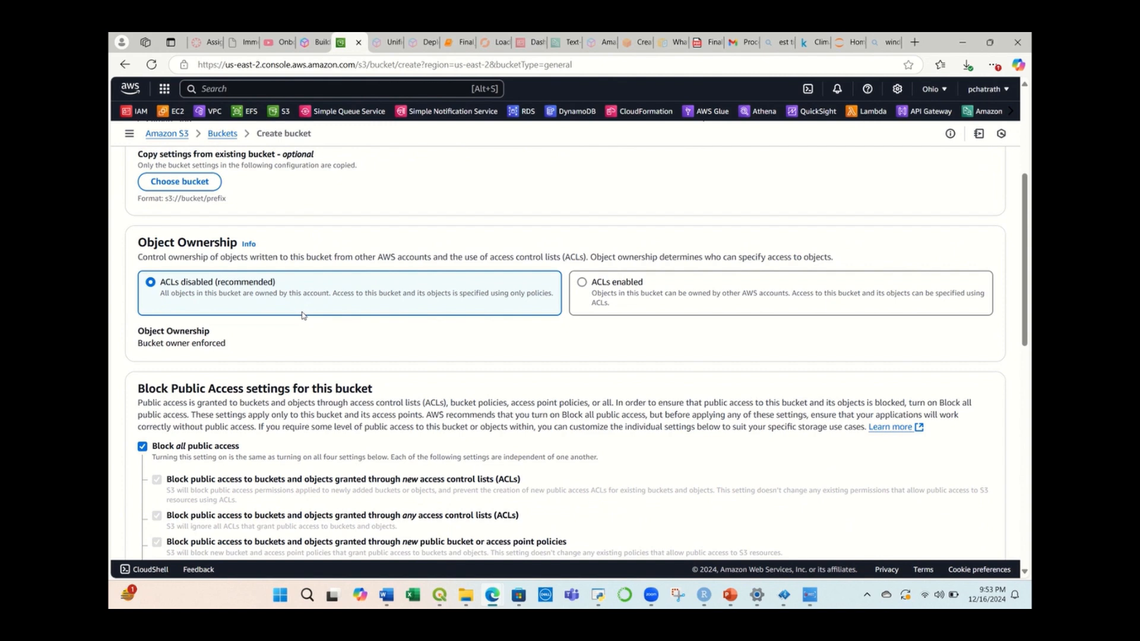
scroll(410, 364, down, 2)
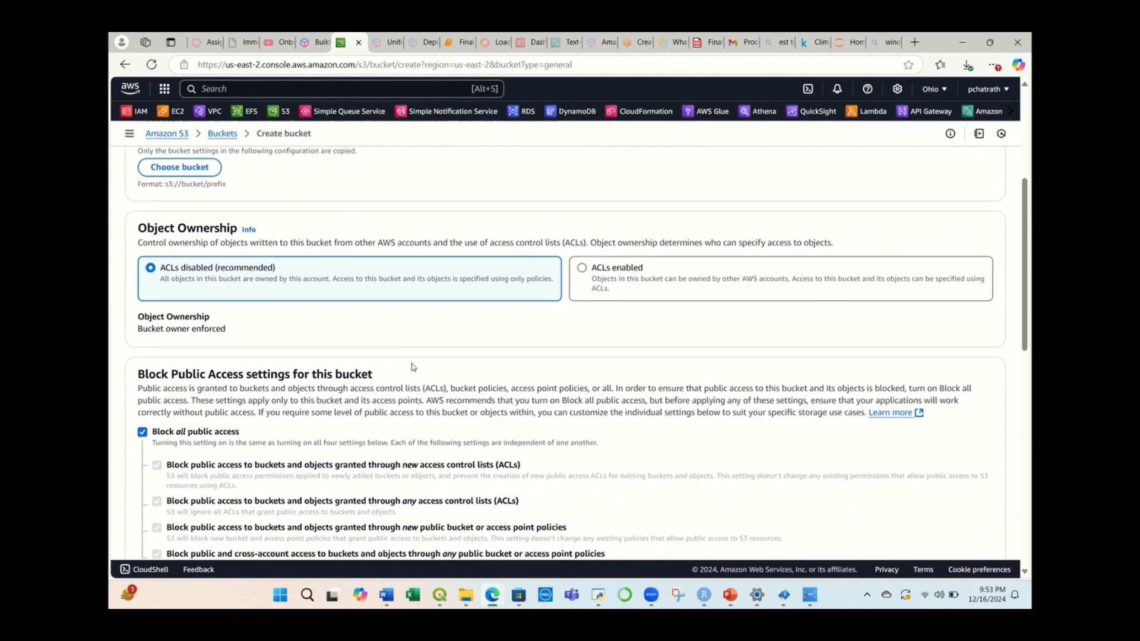
scroll(413, 363, down, 1)
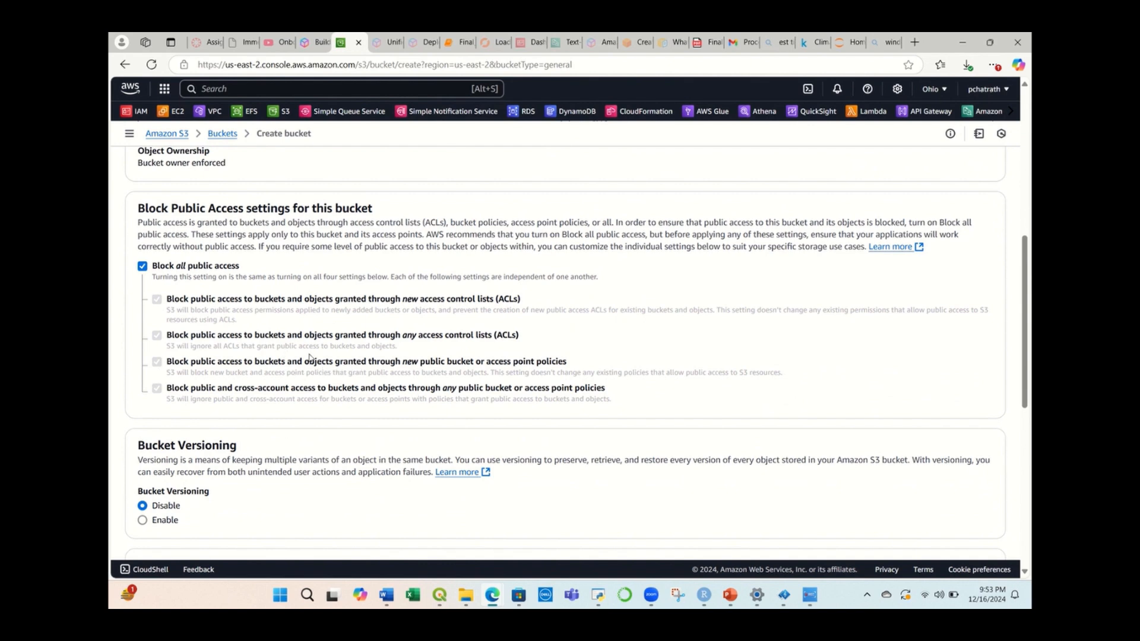
scroll(332, 359, down, 3)
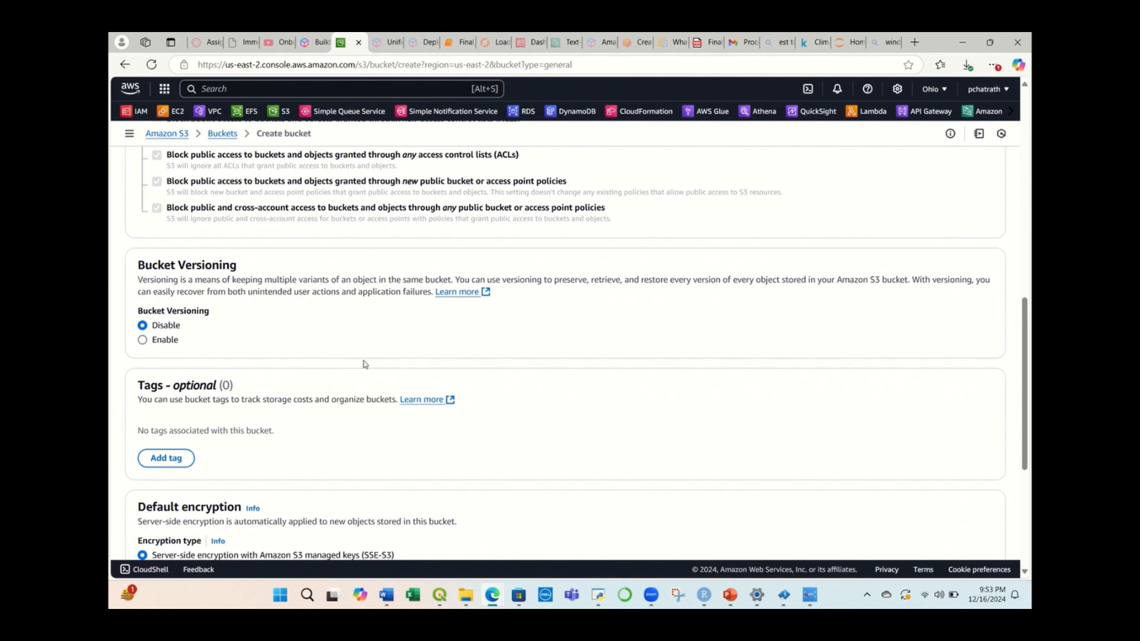
scroll(372, 367, down, 2)
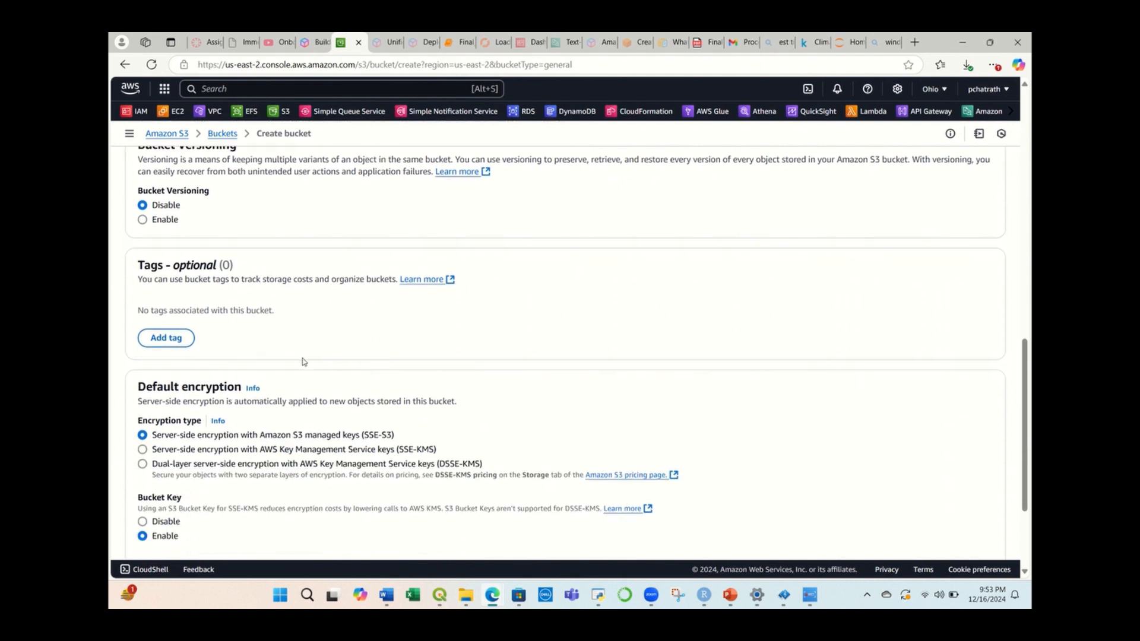
scroll(404, 417, down, 2)
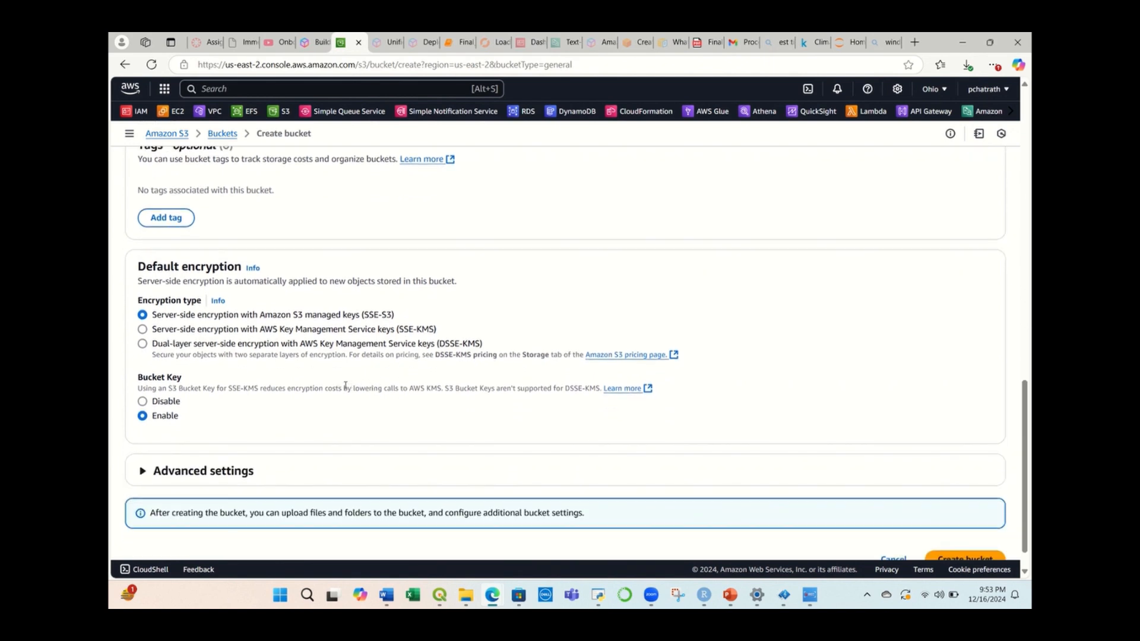
click(196, 473)
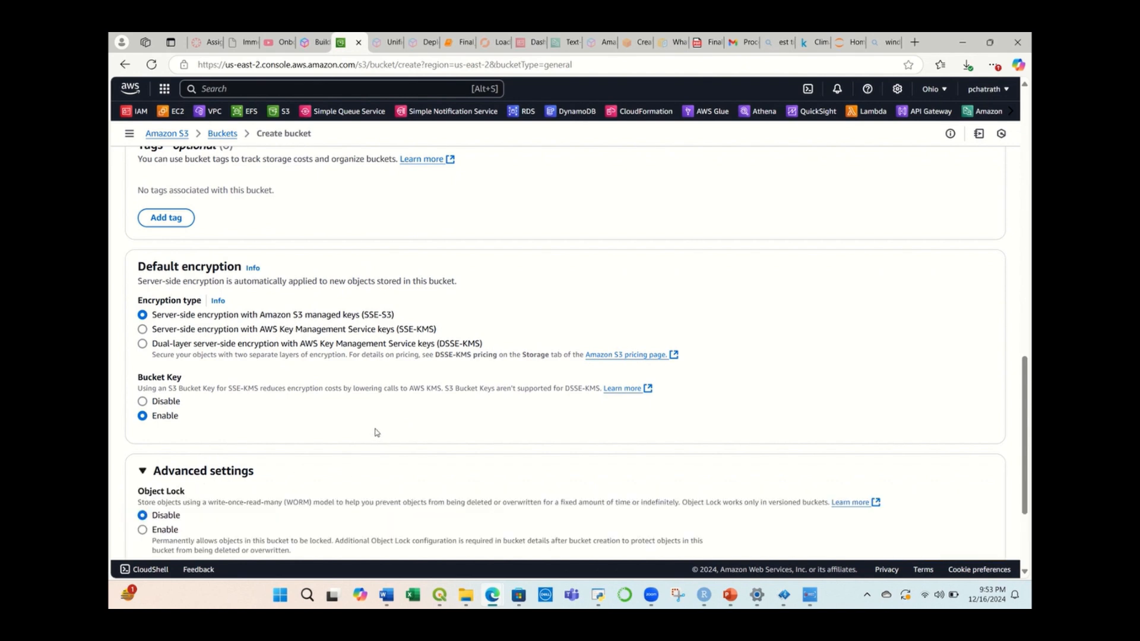
scroll(374, 433, down, 2)
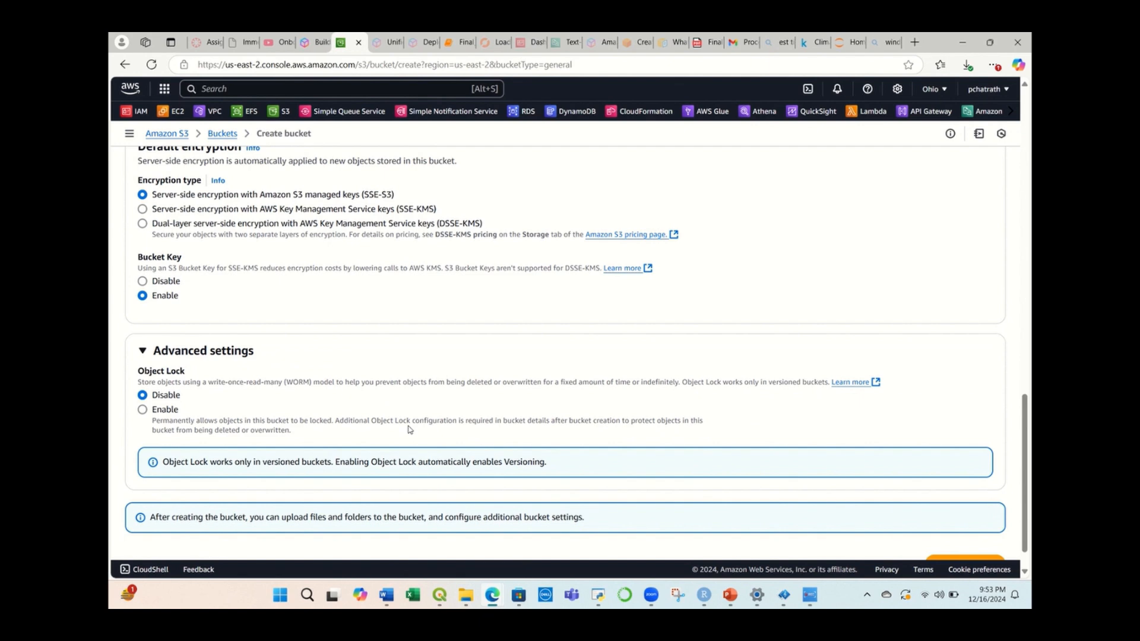
scroll(411, 425, down, 1)
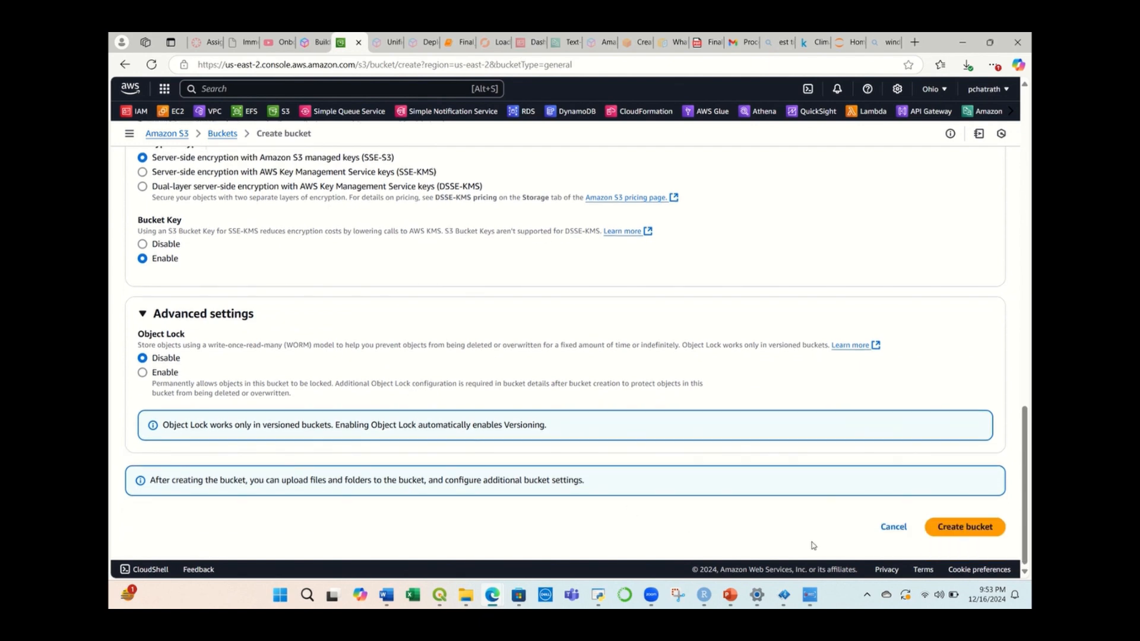
click(959, 528)
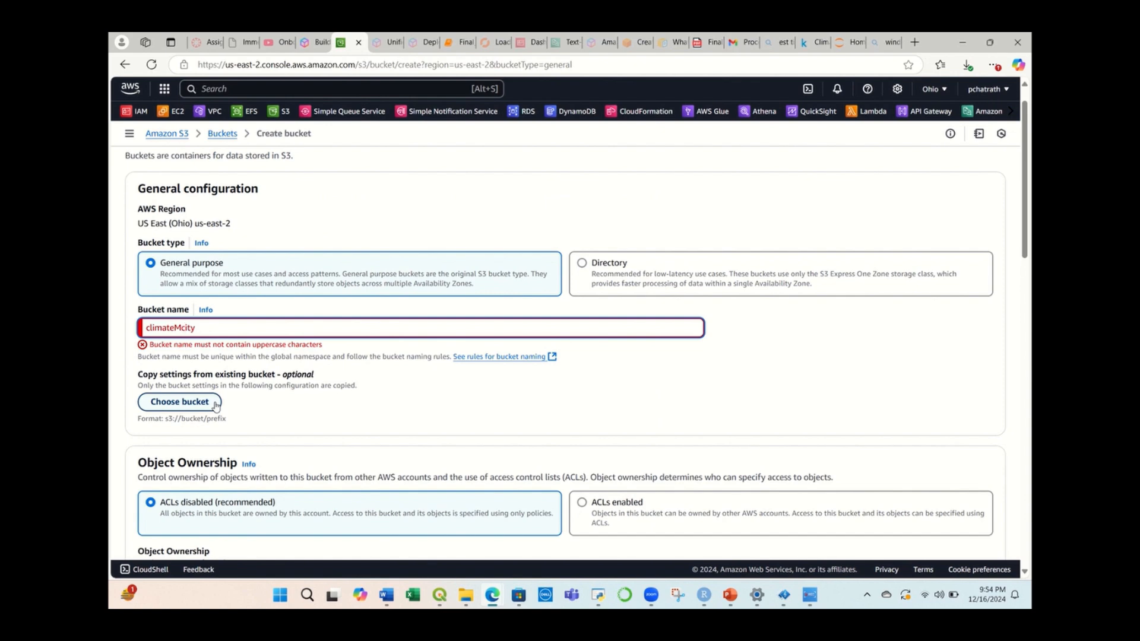
Step: Change the bucket name to climatemcity and create the bucket with the default settings
key(BackSpace)
text(m)
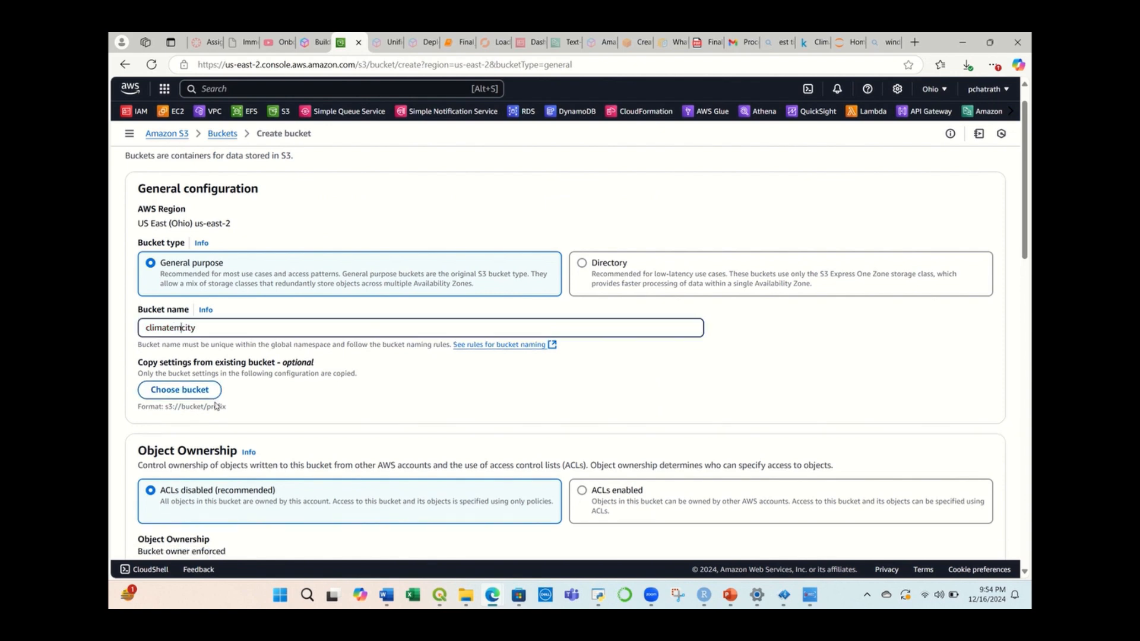
scroll(830, 406, down, 10)
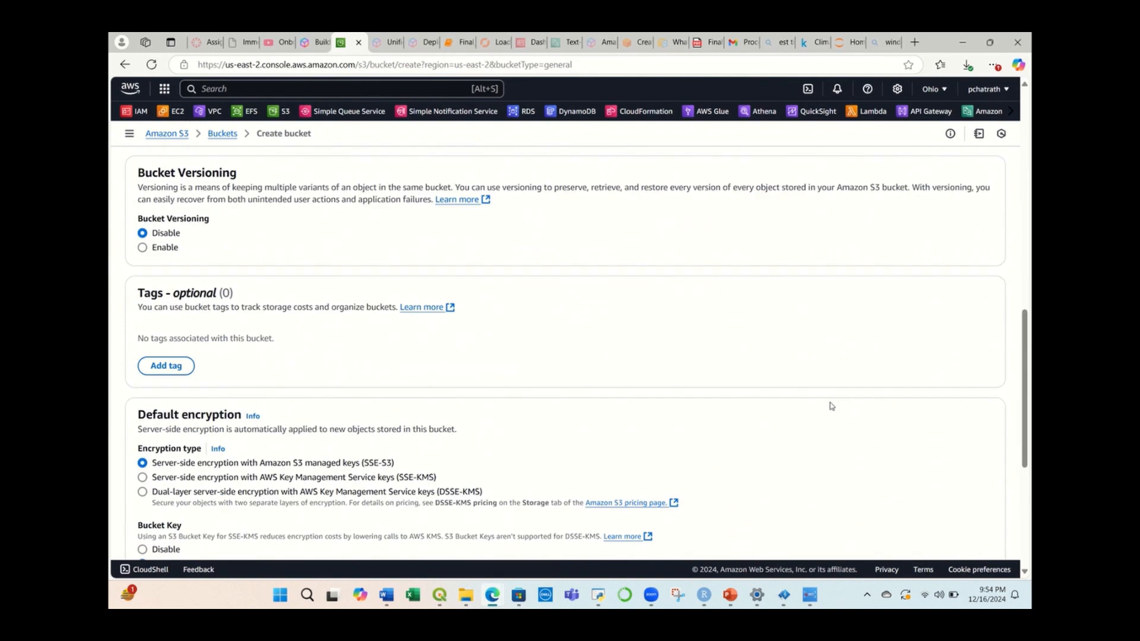
scroll(831, 406, down, 5)
click(972, 534)
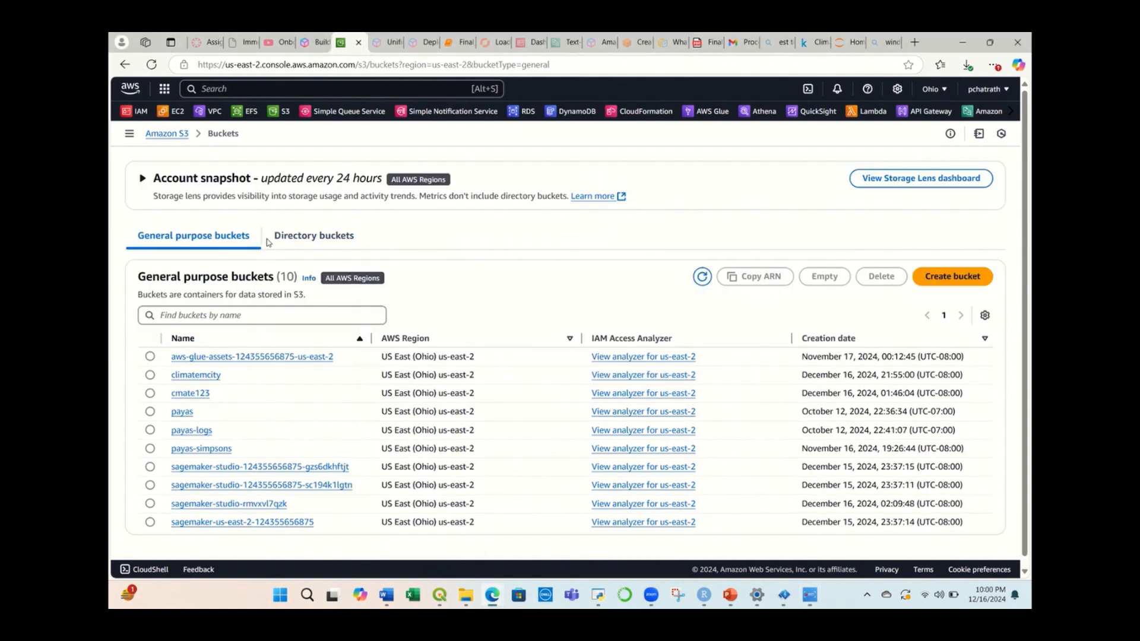
Step: Open the climatemcity bucket and add GlobalLandTemperaturesByMajorCity from the Final Project folder to a new upload
click(197, 375)
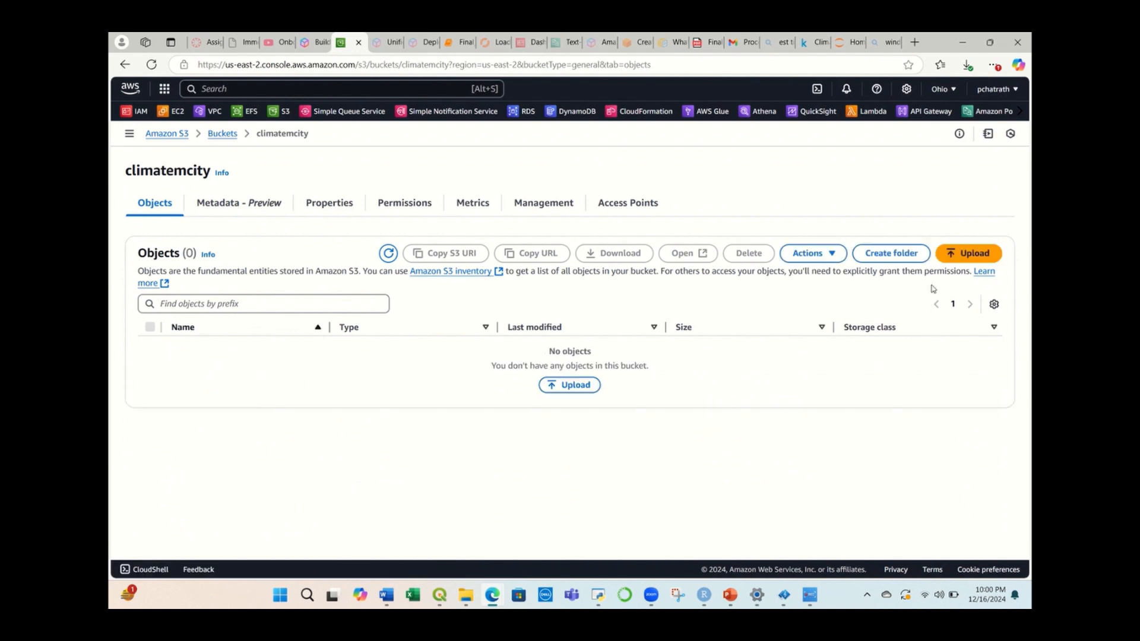
click(953, 258)
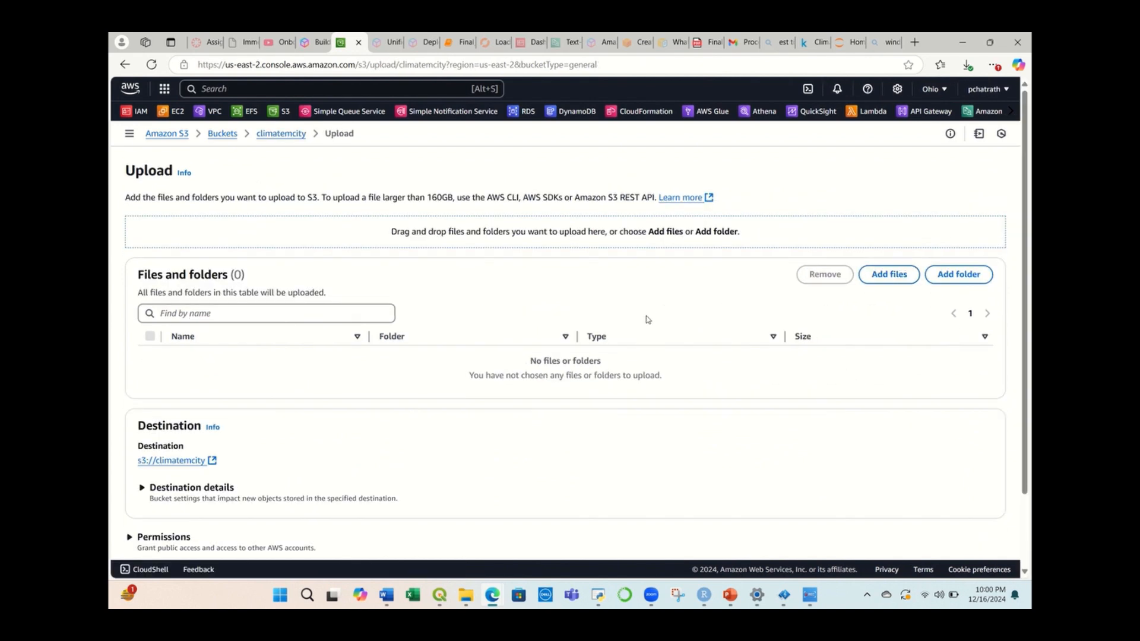
click(888, 276)
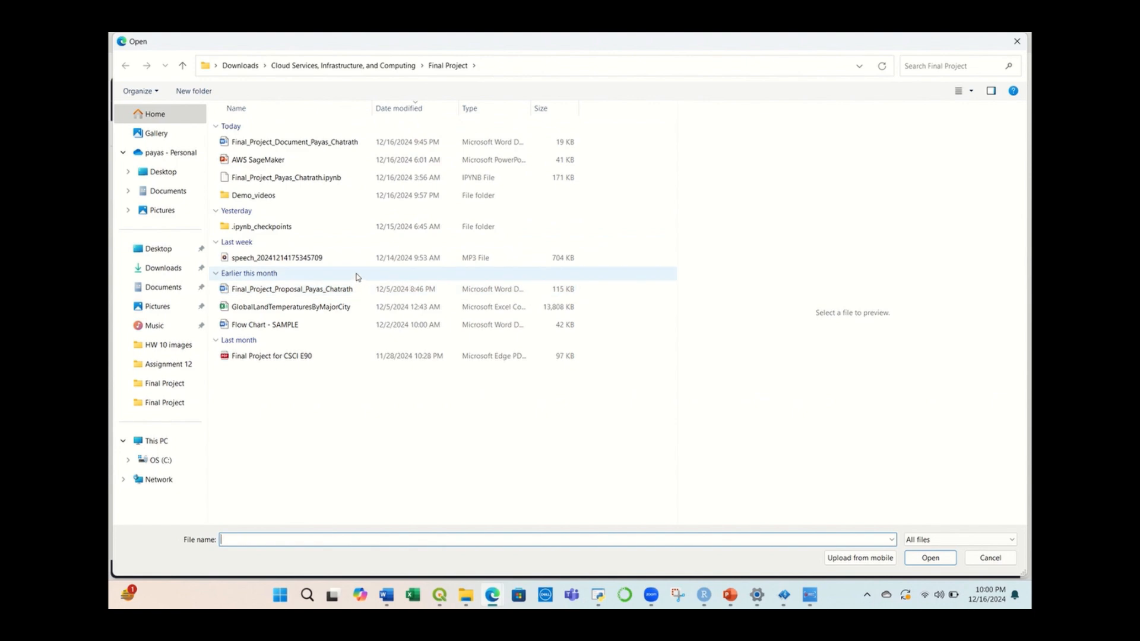
click(350, 314)
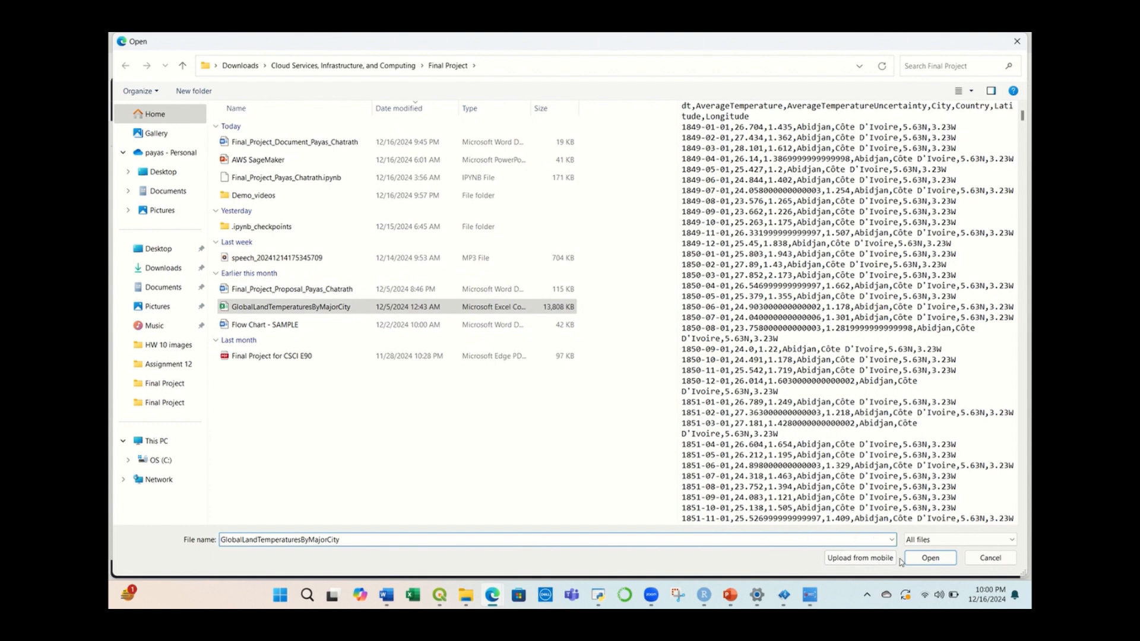
click(930, 558)
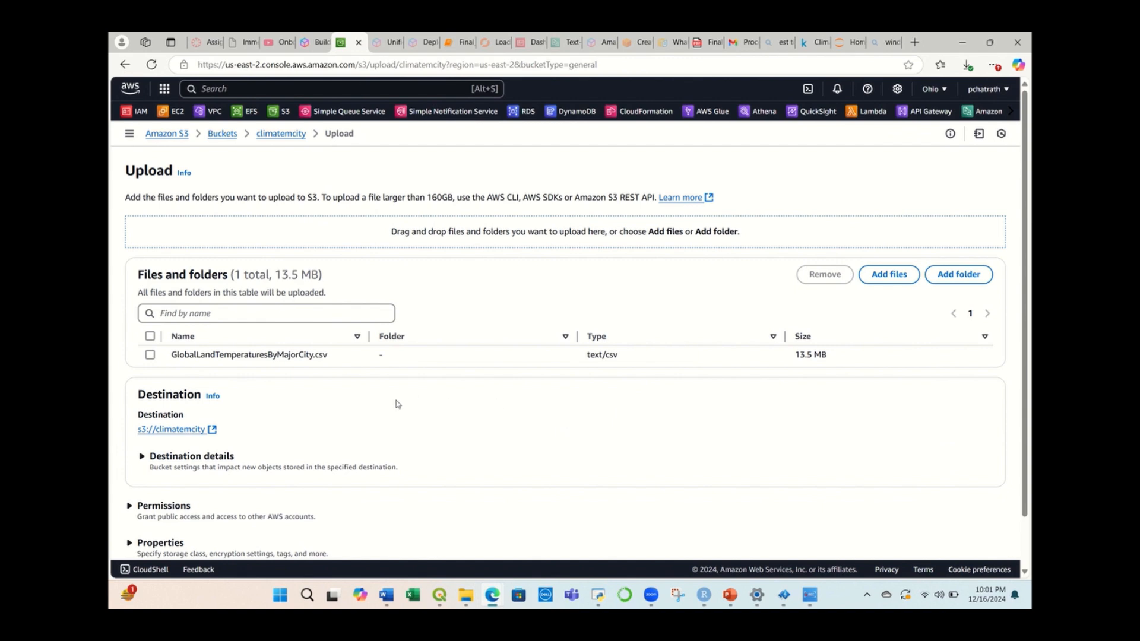
Step: Examine the upload's permissions and its storage class, encryption, checksum, tag and metadata properties, and collapse both sections
scroll(391, 416, down, 1)
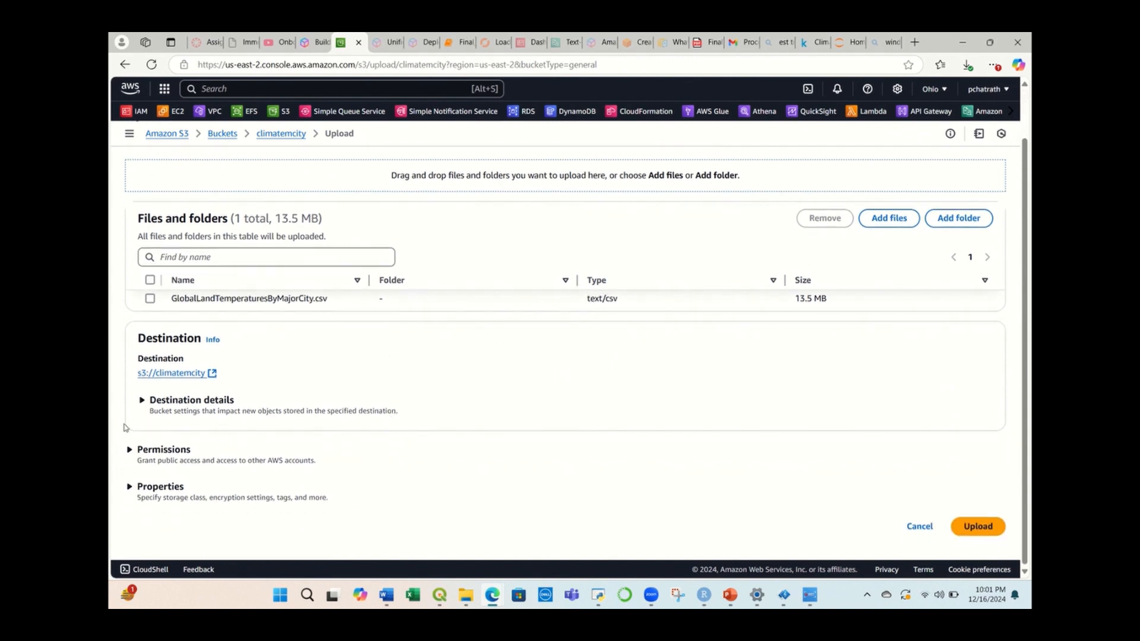
click(129, 450)
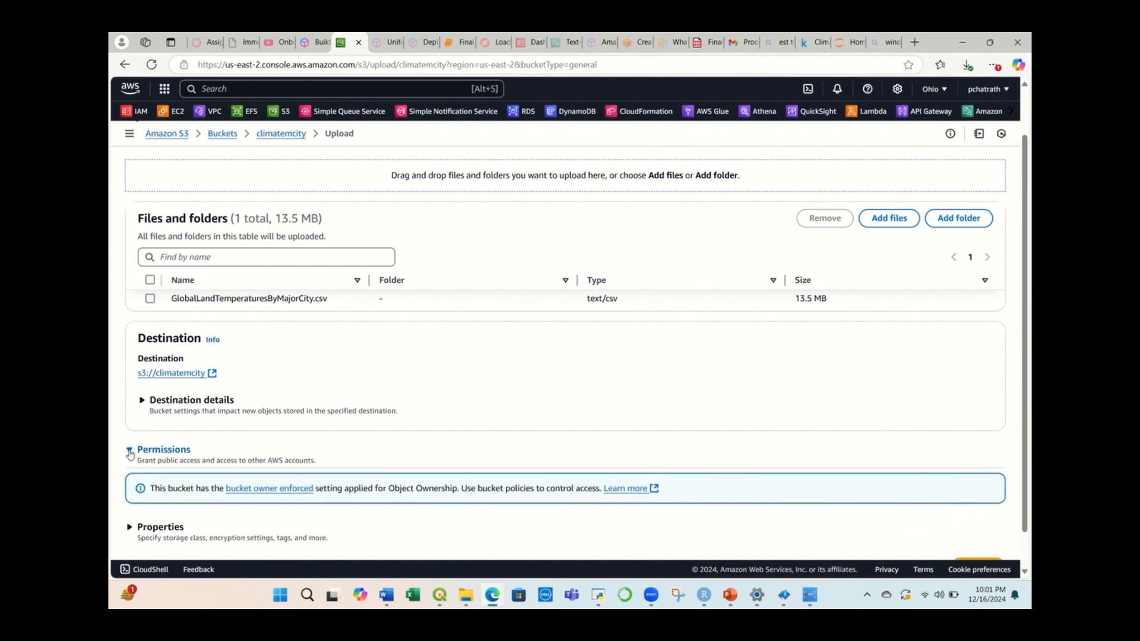
click(129, 526)
scroll(198, 508, down, 3)
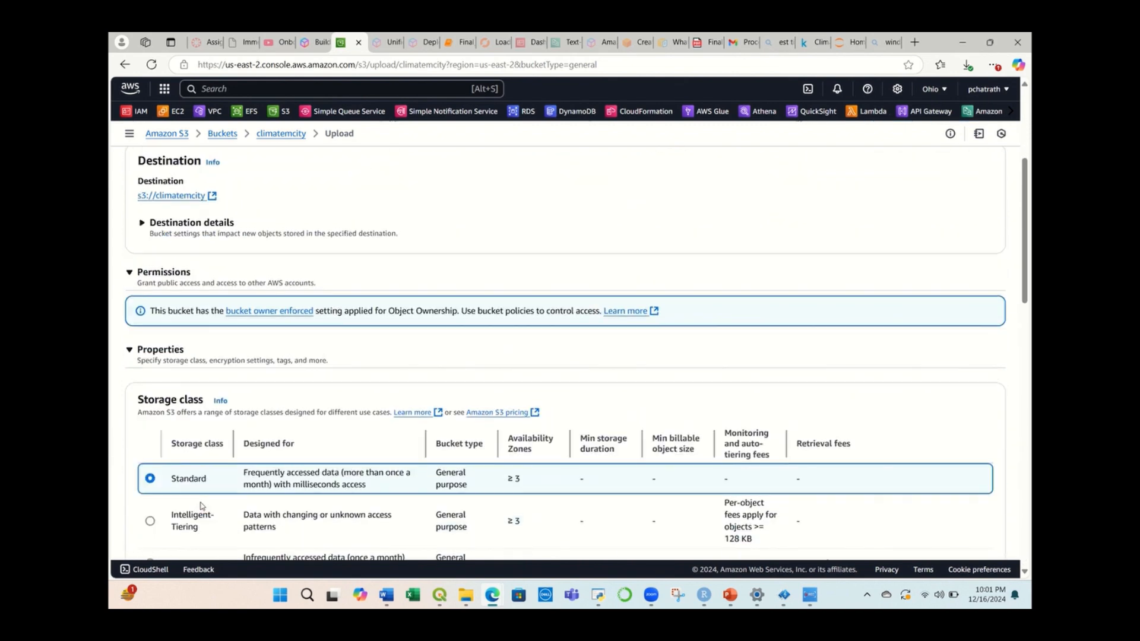
scroll(249, 453, down, 2)
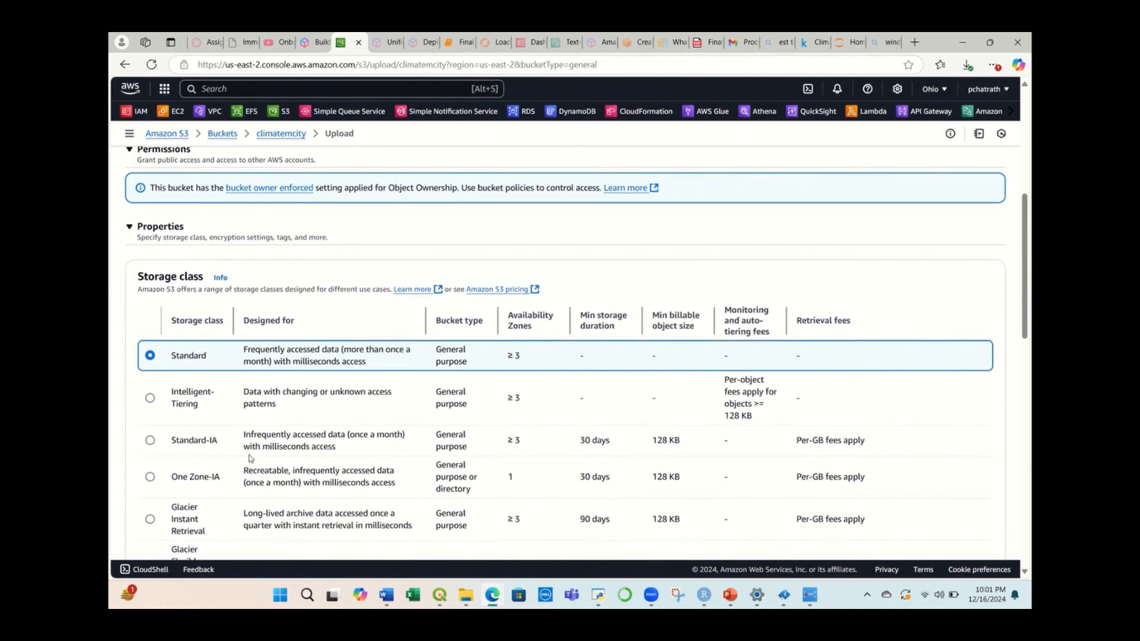
scroll(249, 457, down, 2)
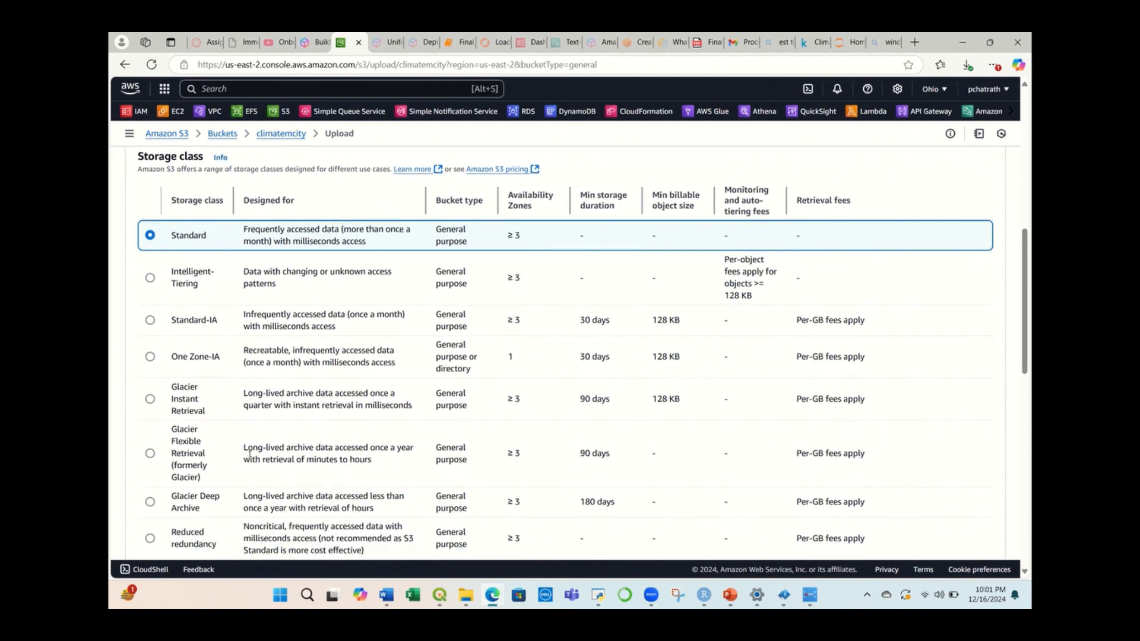
scroll(249, 453, down, 5)
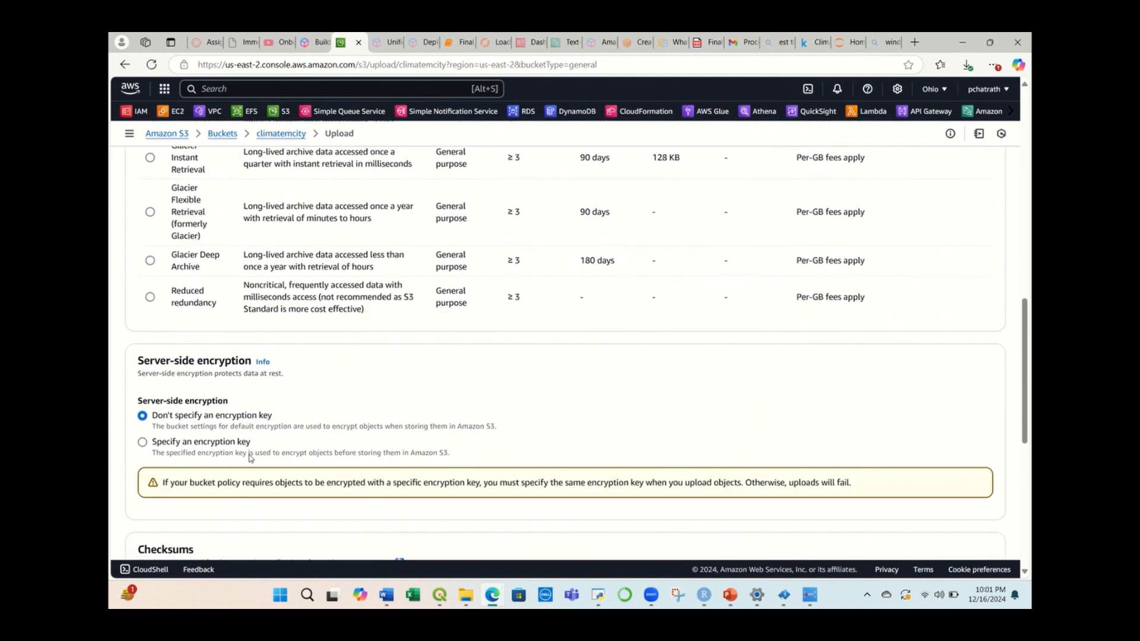
scroll(250, 458, down, 6)
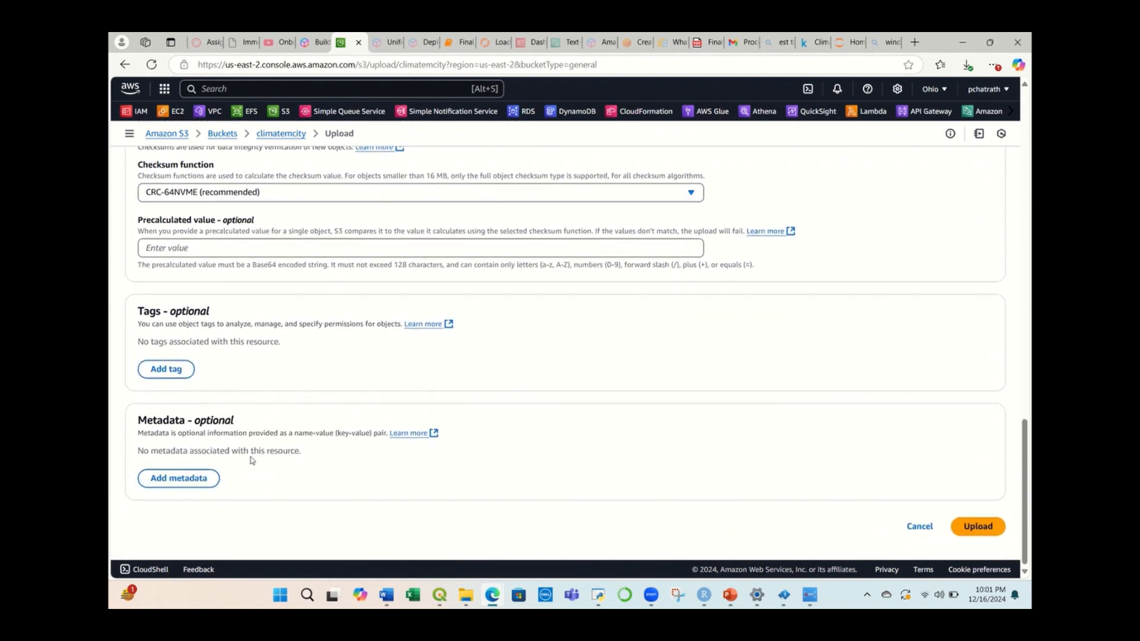
scroll(250, 460, up, 10)
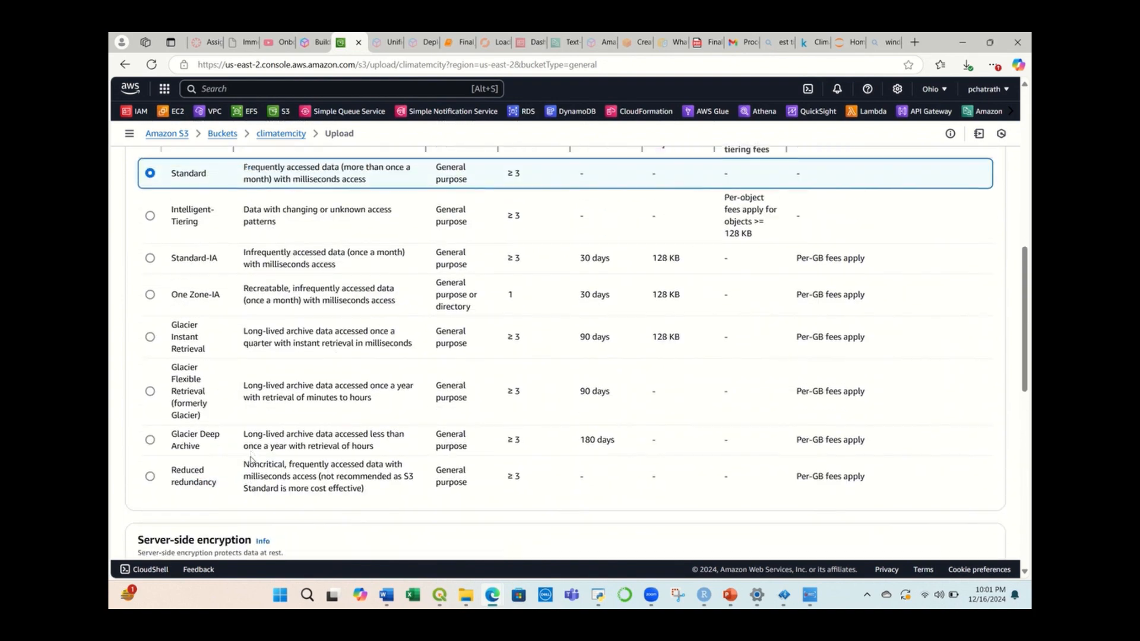
scroll(250, 460, up, 6)
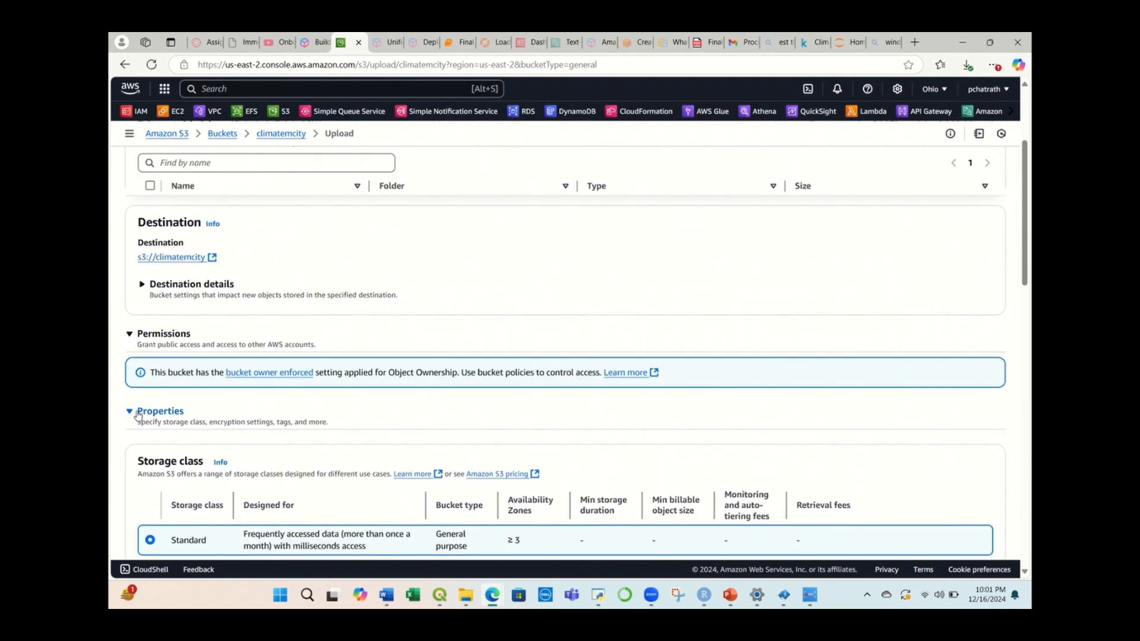
click(131, 411)
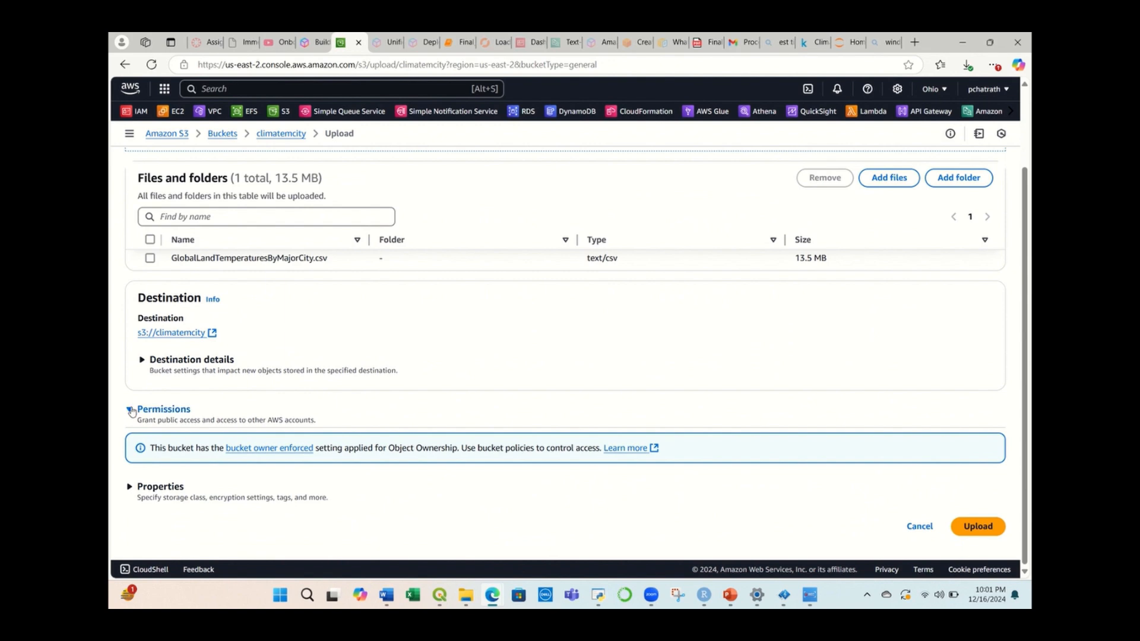
click(135, 409)
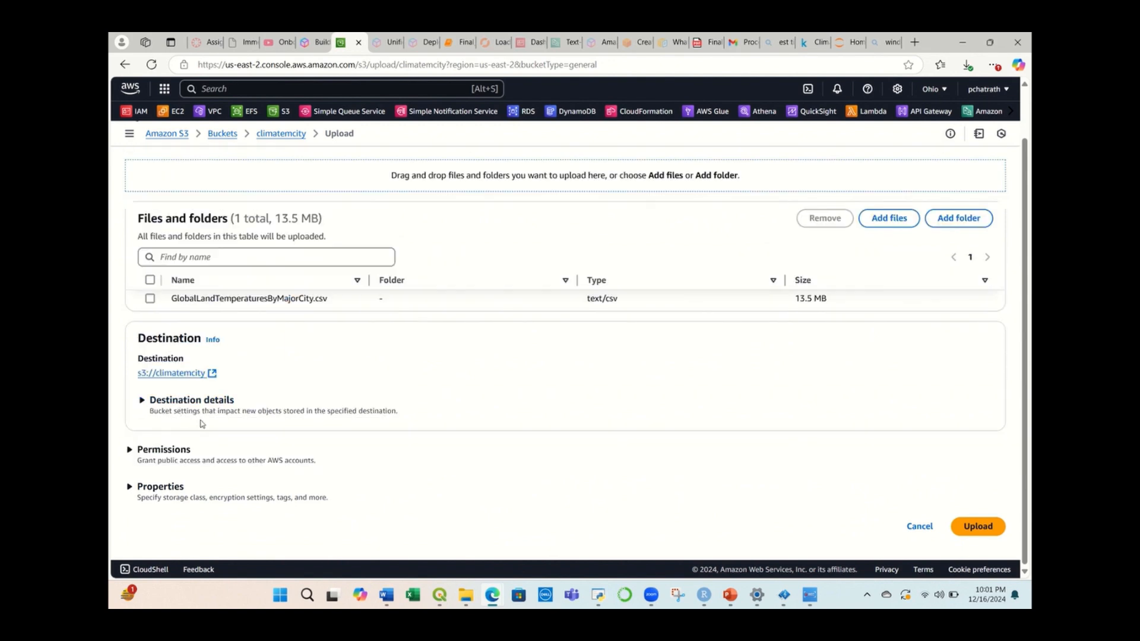
Step: Examine the upload's destination details for versioning, default encryption and Object Lock, and collapse them
click(142, 402)
scroll(329, 422, down, 2)
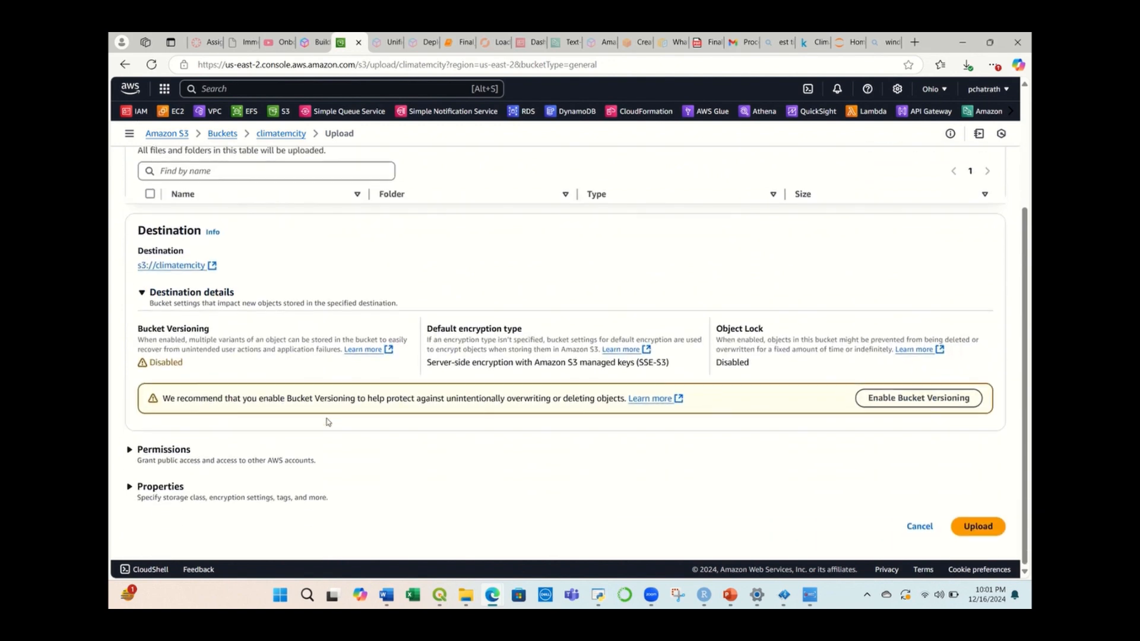
click(143, 293)
scroll(448, 333, up, 1)
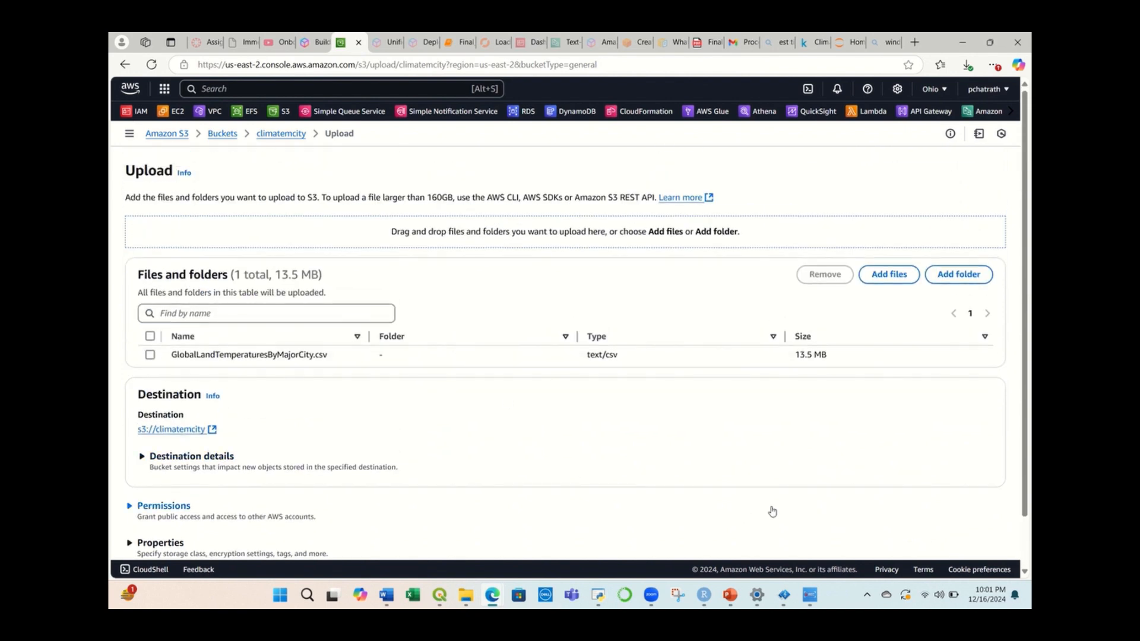
Step: Upload GlobalLandTemperaturesByMajorCity.csv to the climatemcity bucket and close the upload status page
scroll(863, 418, down, 1)
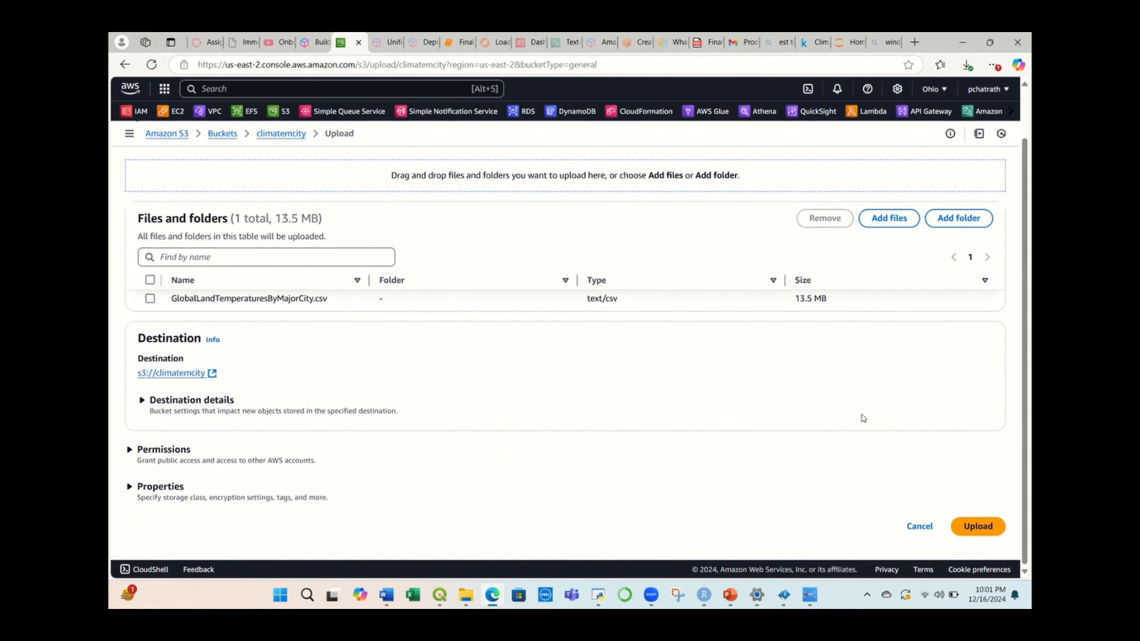
click(976, 528)
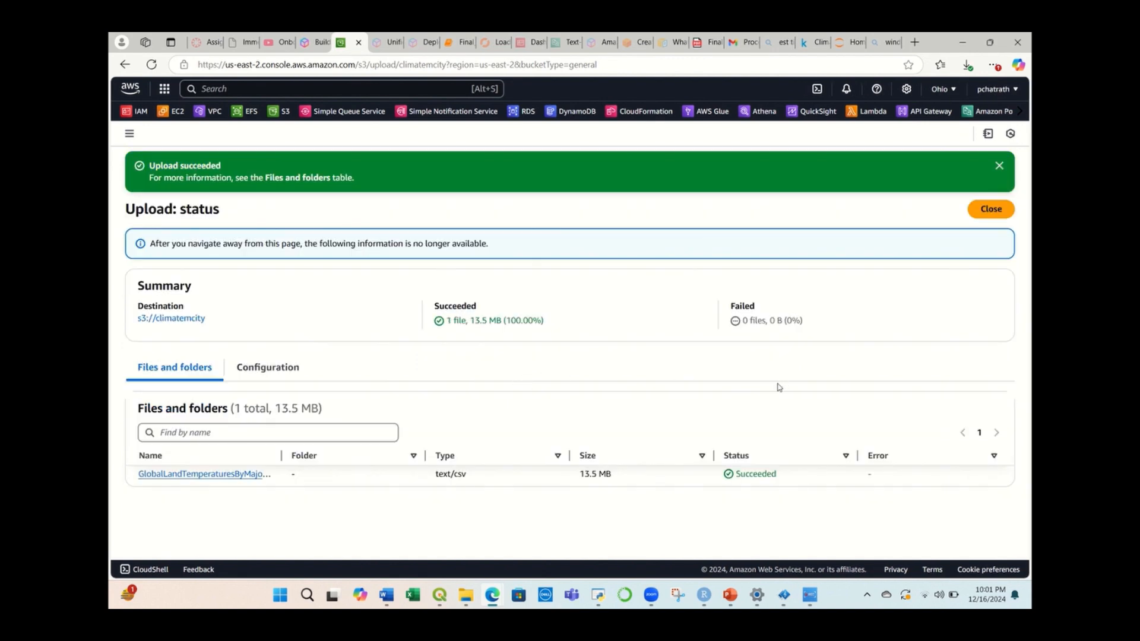
click(990, 210)
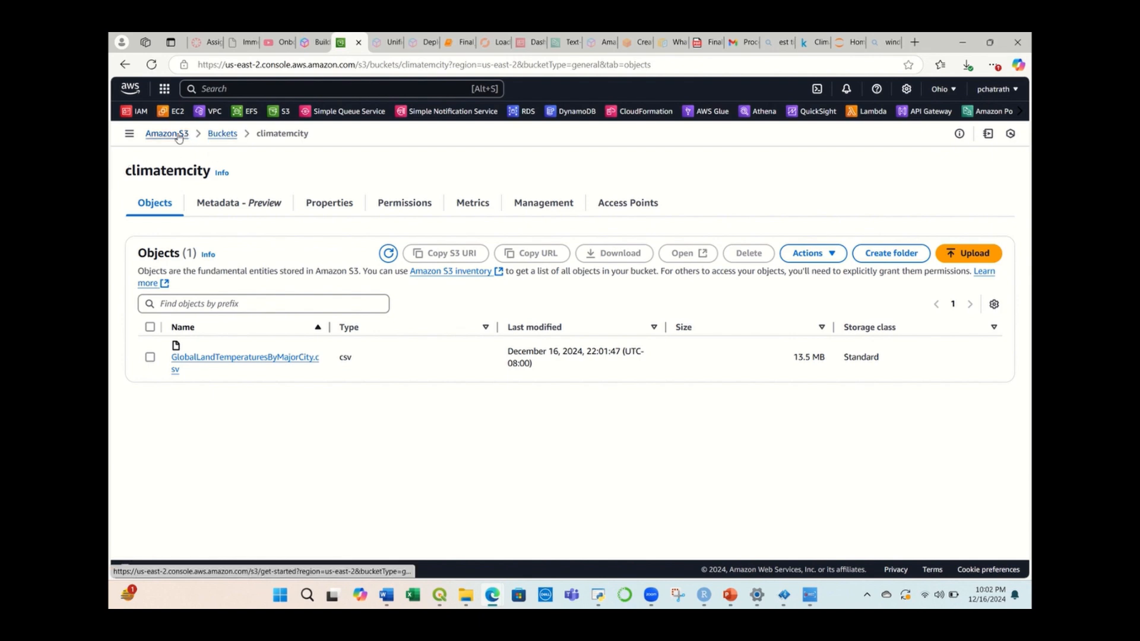
Step: Search the AWS services for "sage", open Amazon SageMaker AI and look through its overview and typical workflow
click(235, 91)
text(sage)
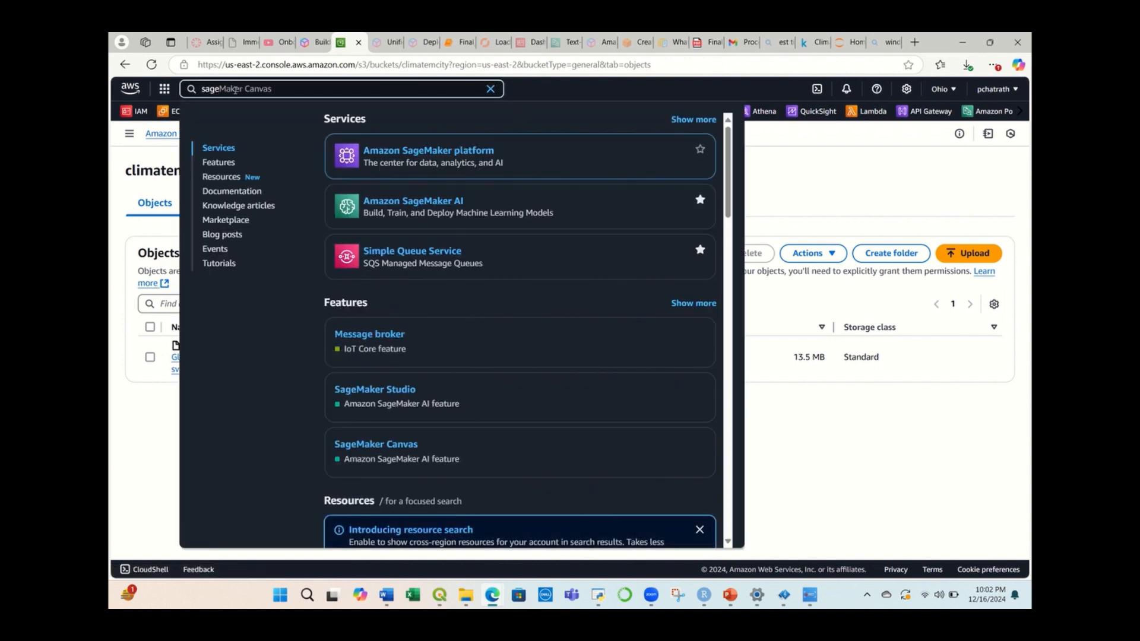
click(422, 203)
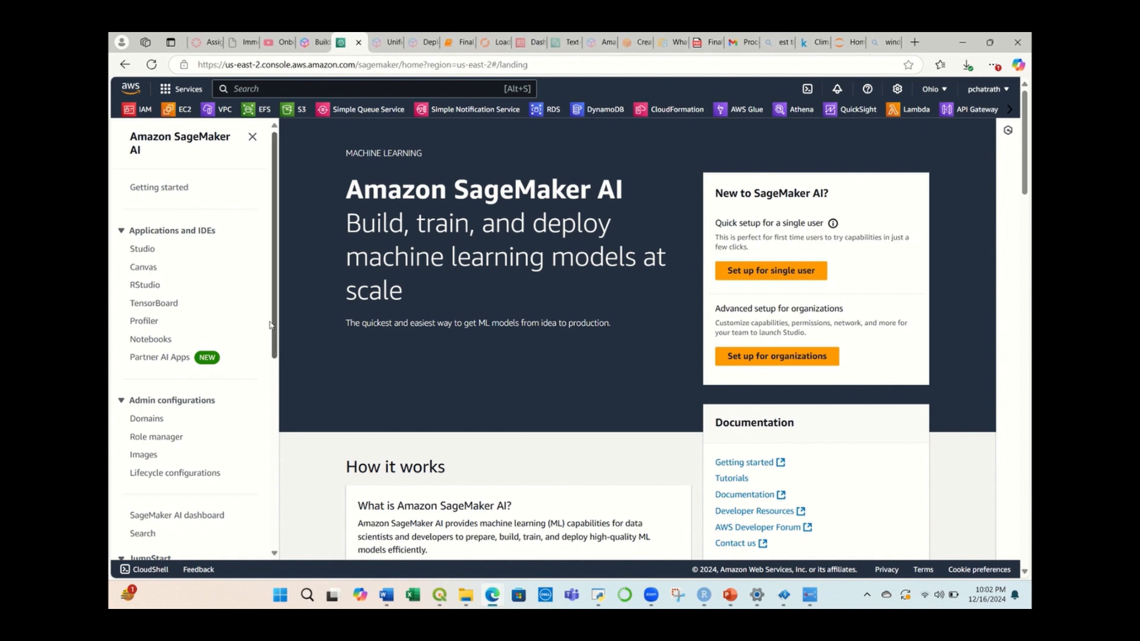
scroll(501, 303, down, 3)
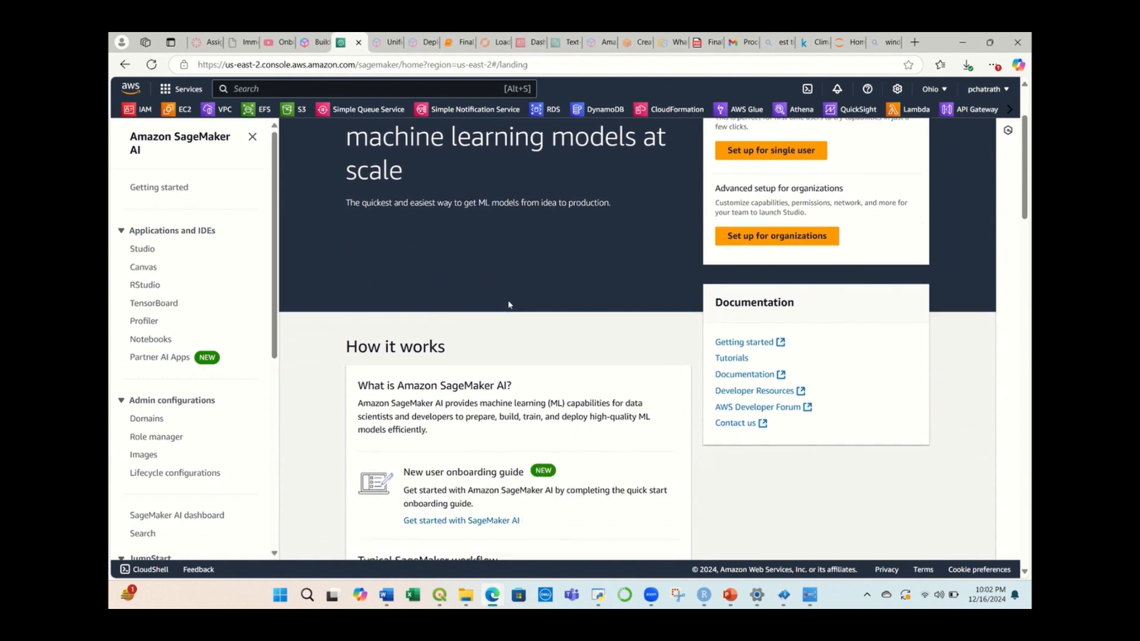
scroll(509, 305, down, 5)
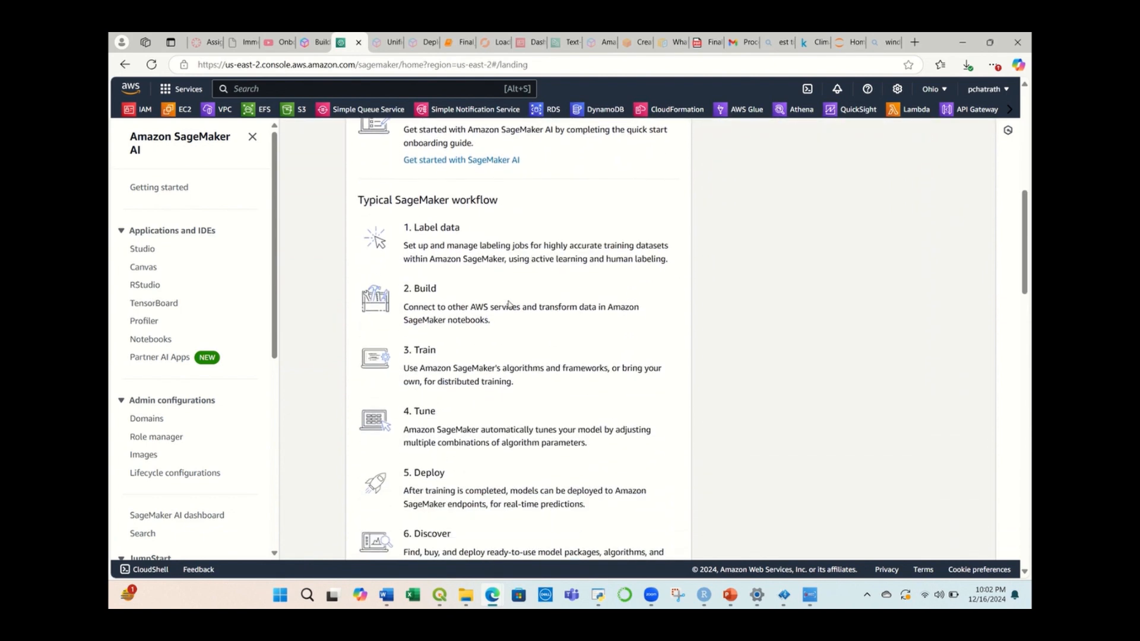
scroll(509, 305, down, 1)
scroll(508, 304, down, 1)
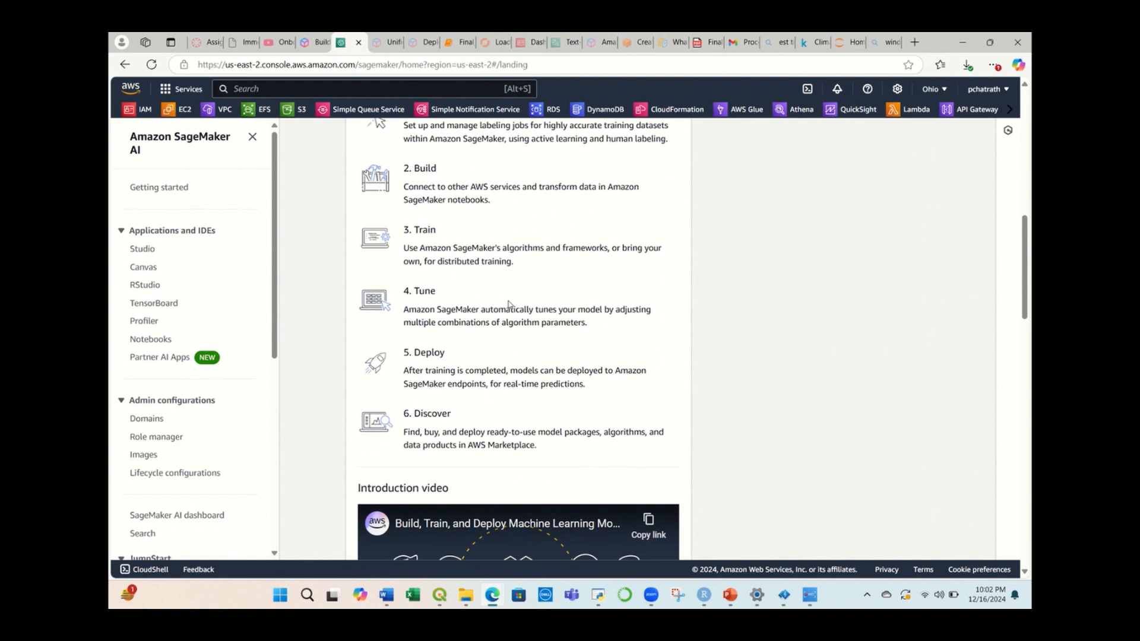
scroll(509, 305, up, 8)
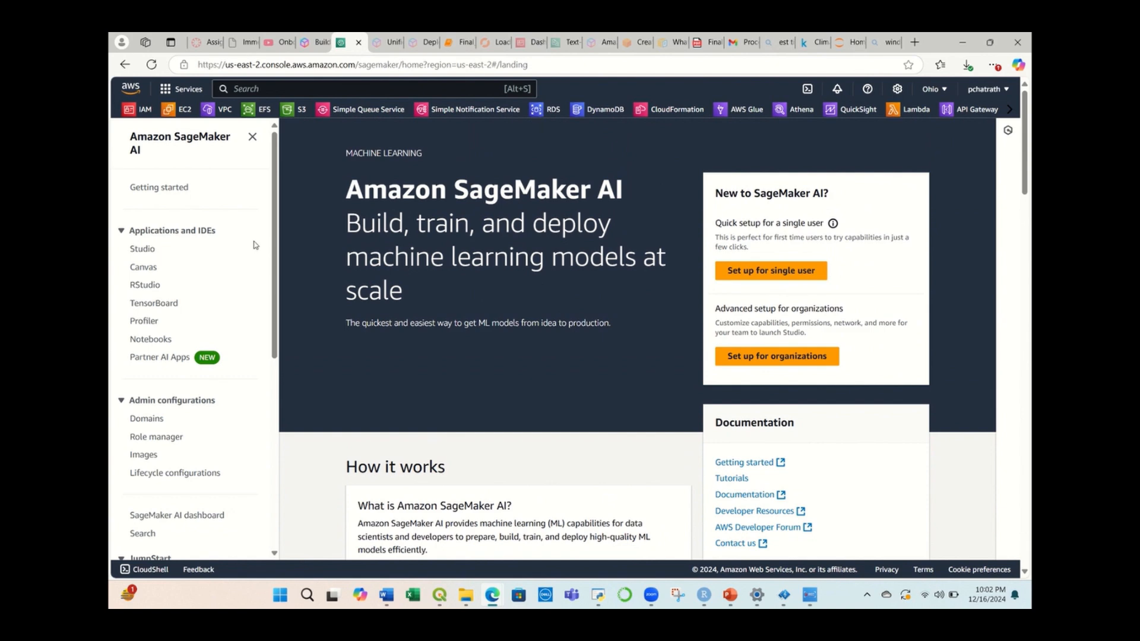
Step: Start creating a SageMaker domain from Studio, using the setup for organizations
click(143, 250)
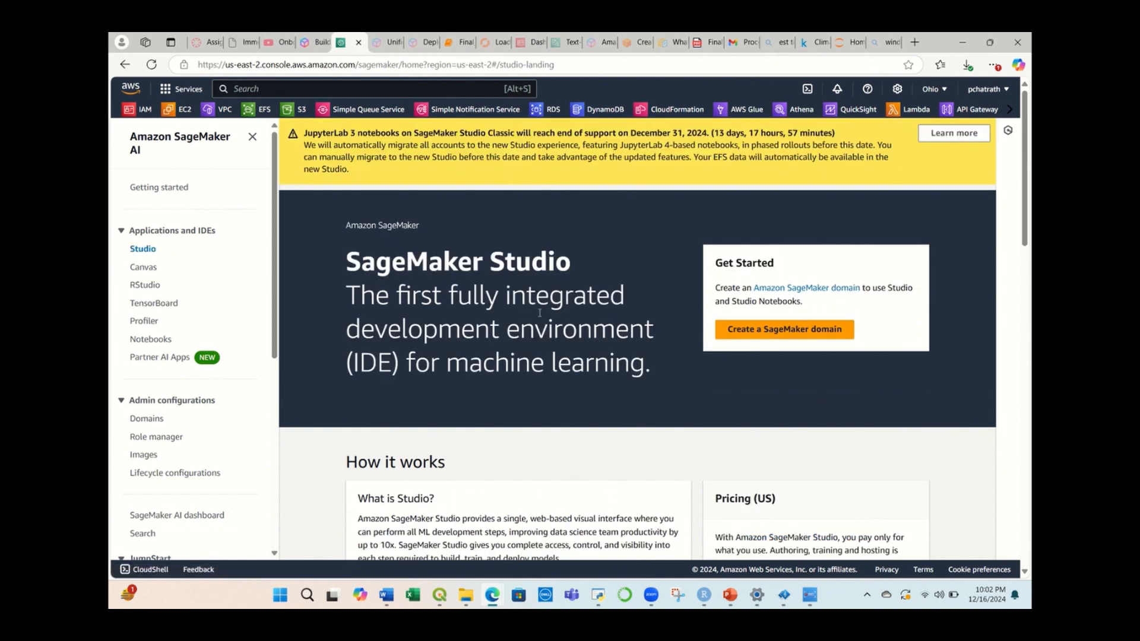
click(791, 331)
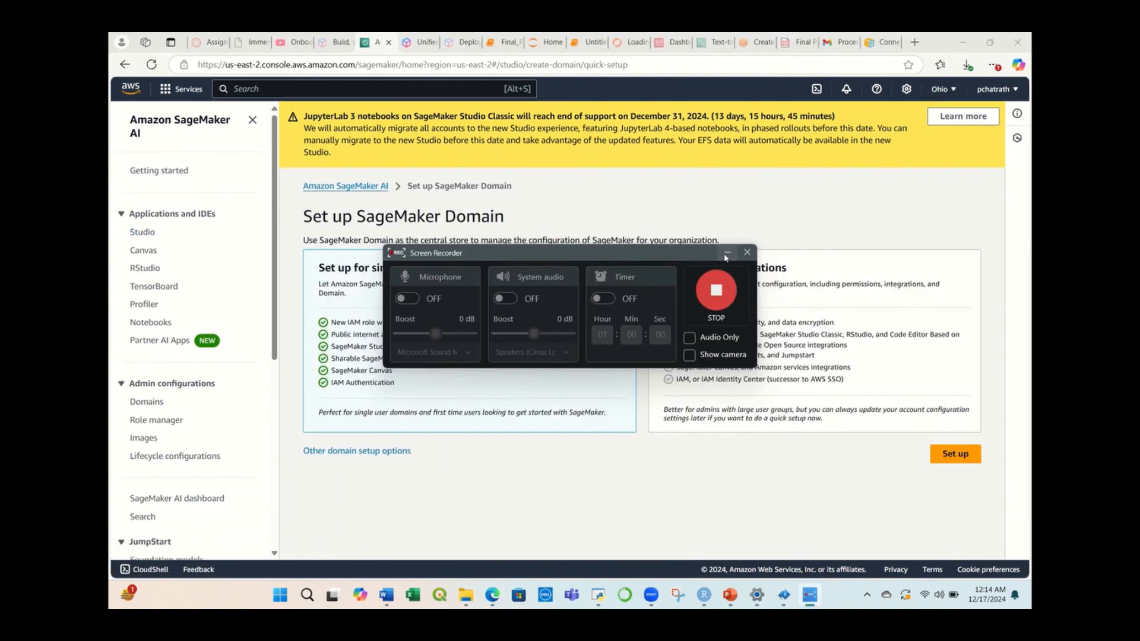
click(726, 254)
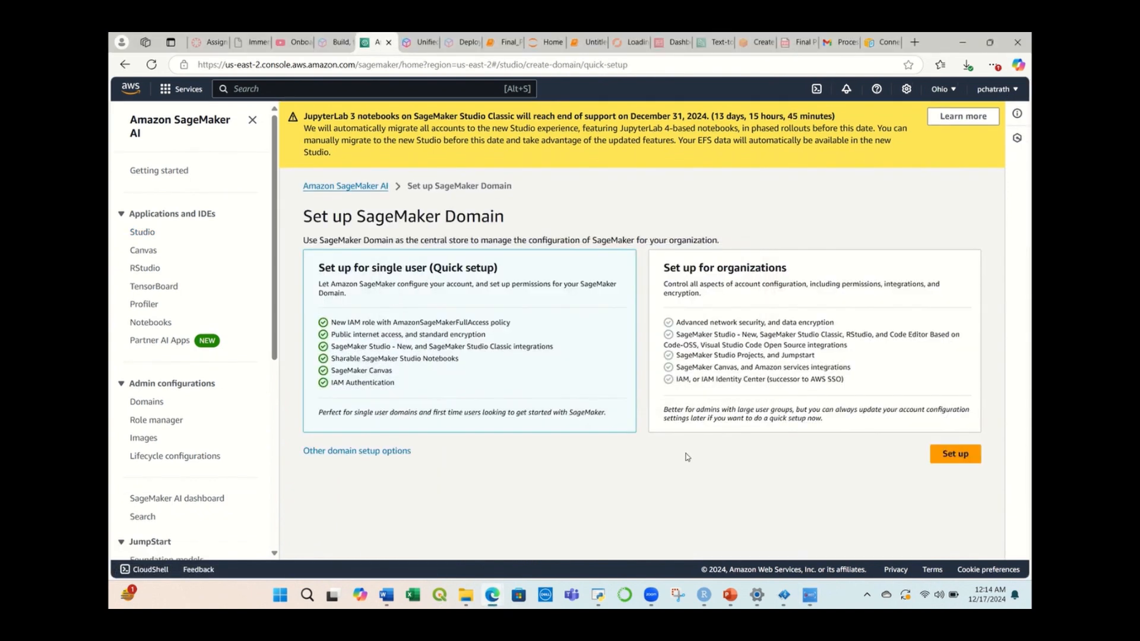
click(704, 350)
click(962, 455)
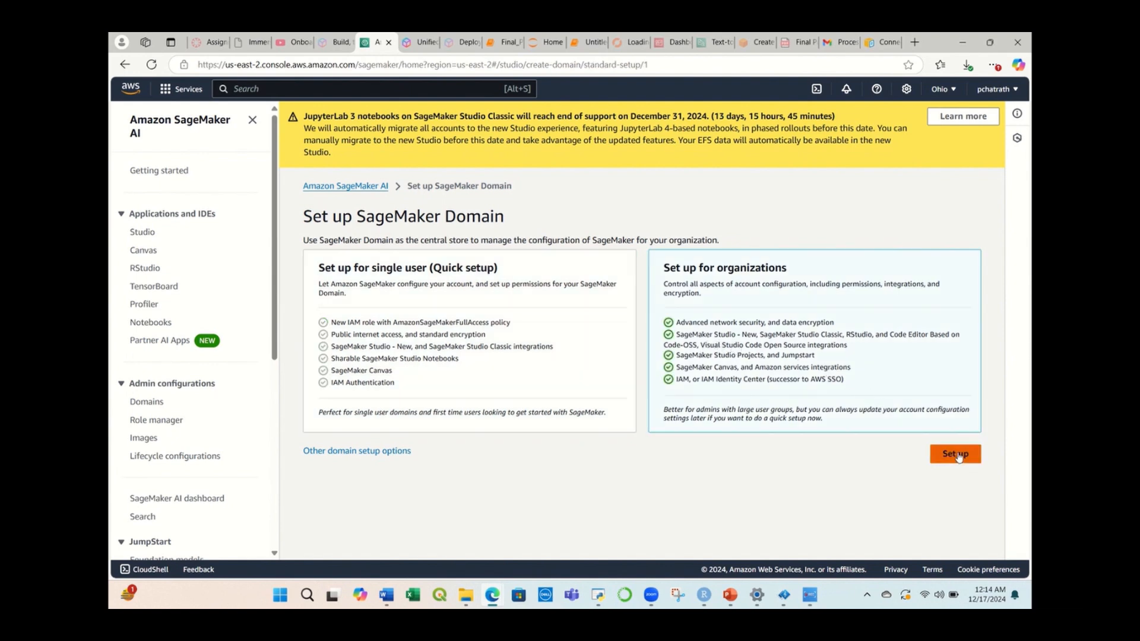
Step: Name the new SageMaker domain ClimateDomain
click(378, 344)
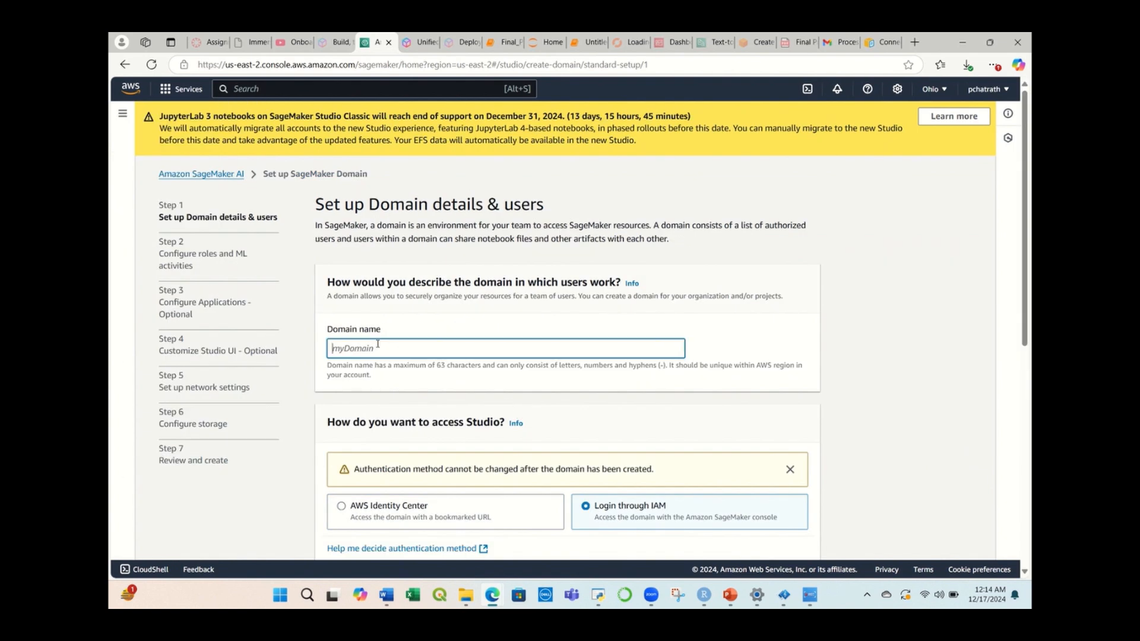
text(C)
text(limateDOmai)
key(Delete)
text(o)
Step: Try AWS Identity Center for Studio access, return to Login through IAM, and continue without adding any IAM users
scroll(516, 386, down, 3)
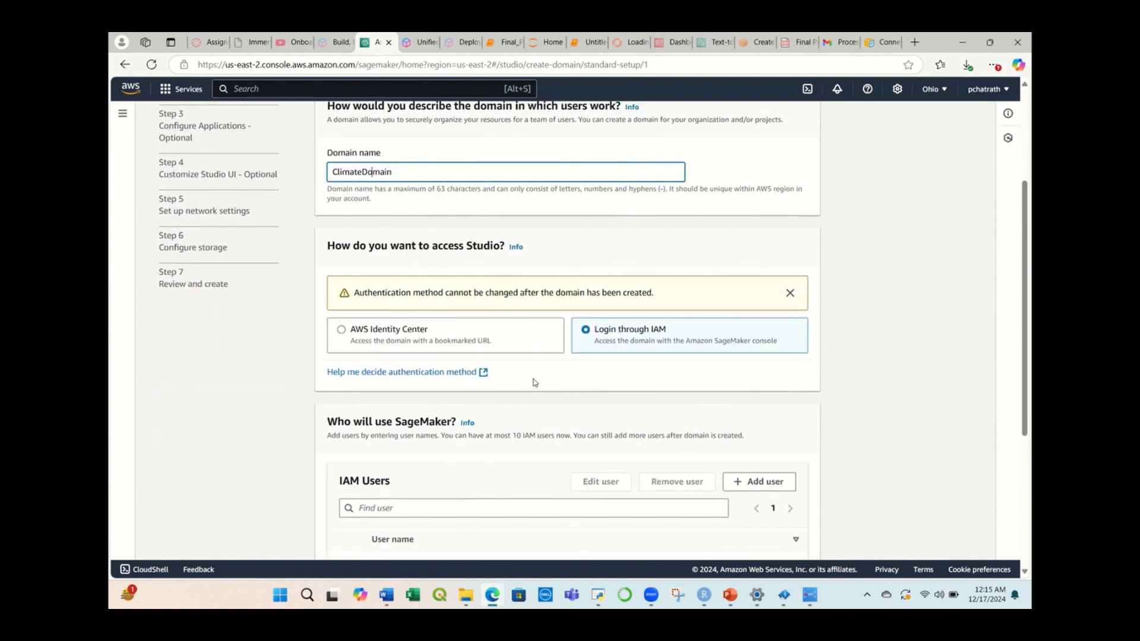
click(342, 327)
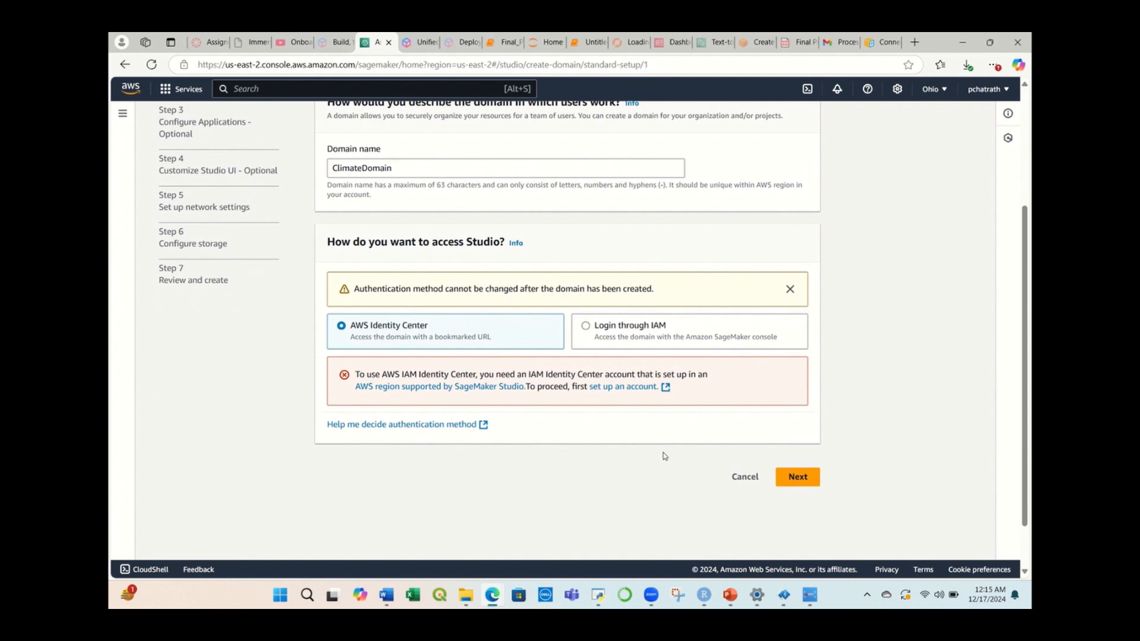
click(611, 335)
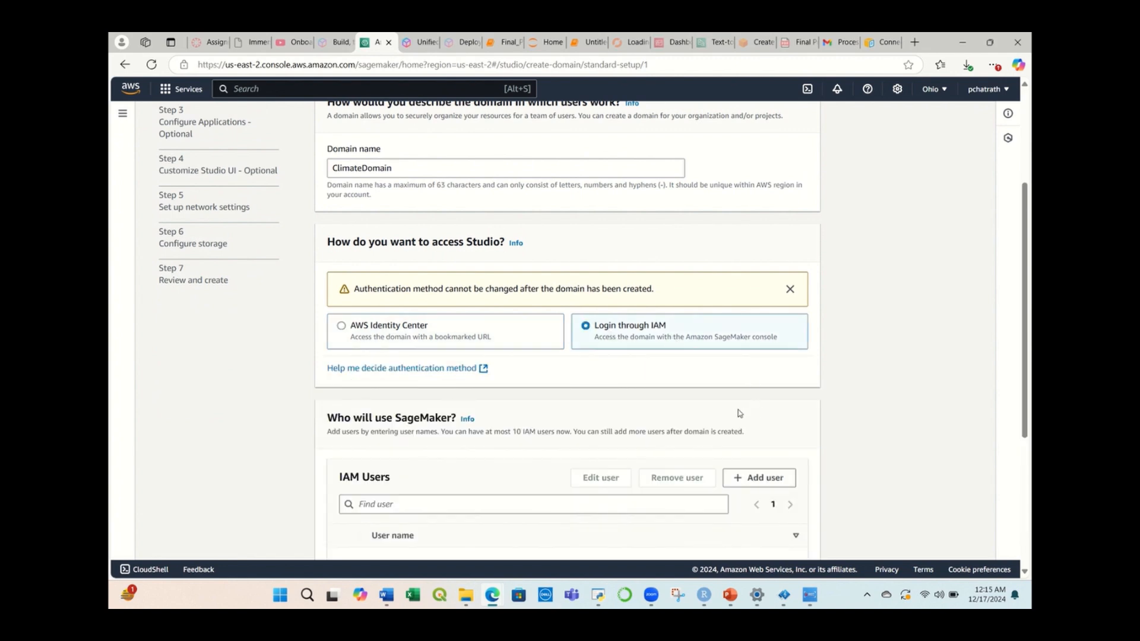
scroll(734, 409, down, 3)
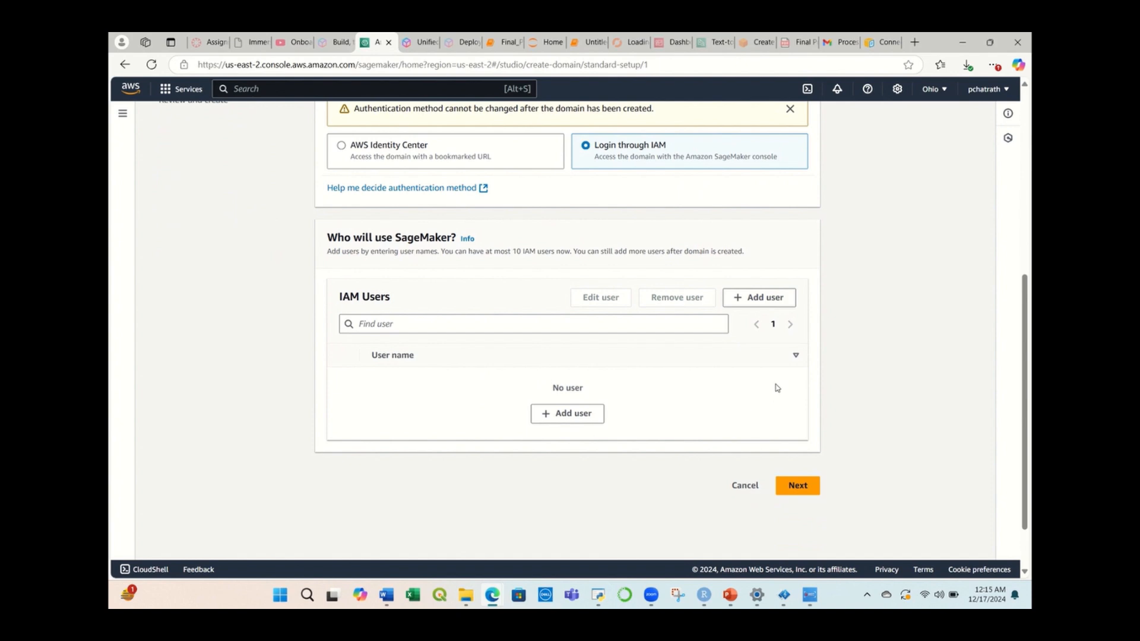
click(808, 485)
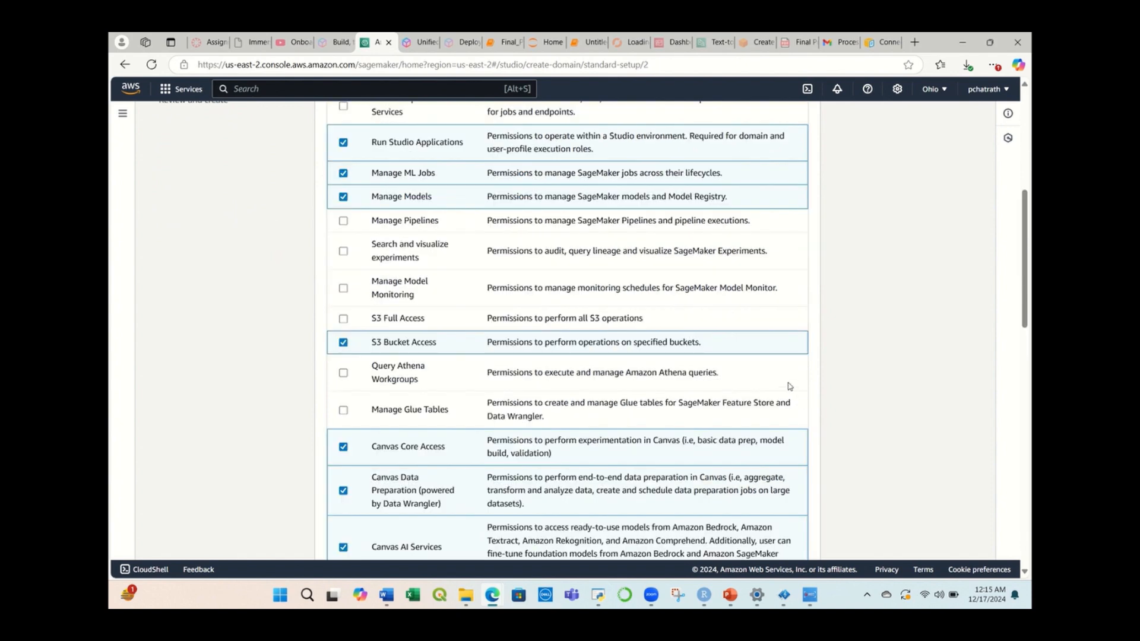
Step: Try the existing execution role AmazonSageMaker-ExecutionRole-20241216T232340, and switch back to creating a new role
scroll(660, 284, up, 6)
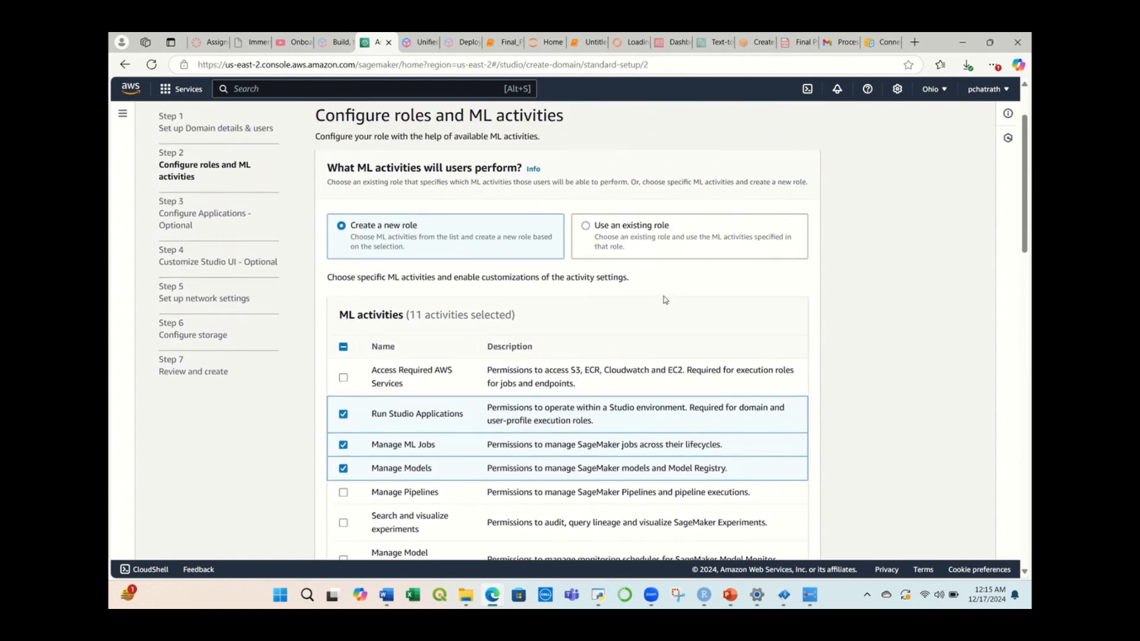
scroll(665, 299, down, 2)
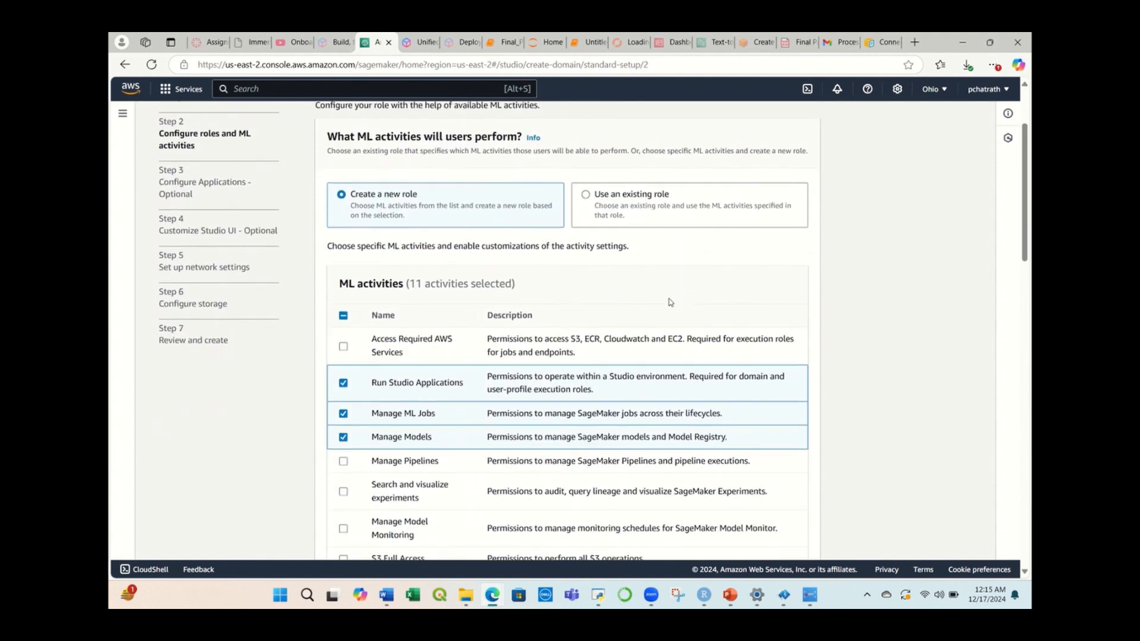
scroll(670, 302, down, 1)
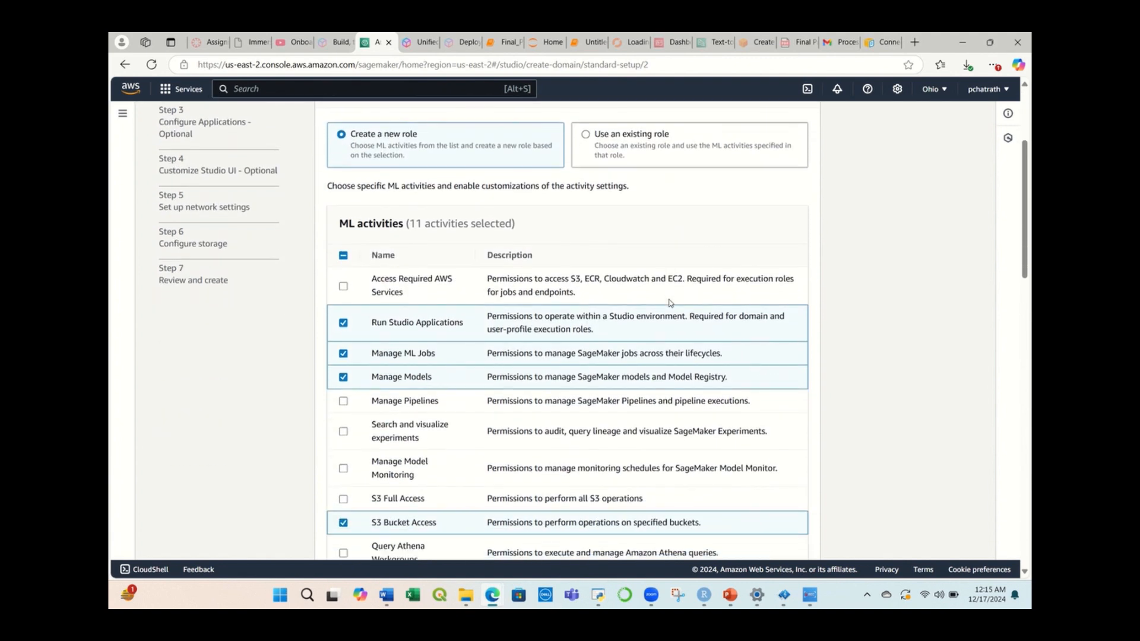
click(606, 151)
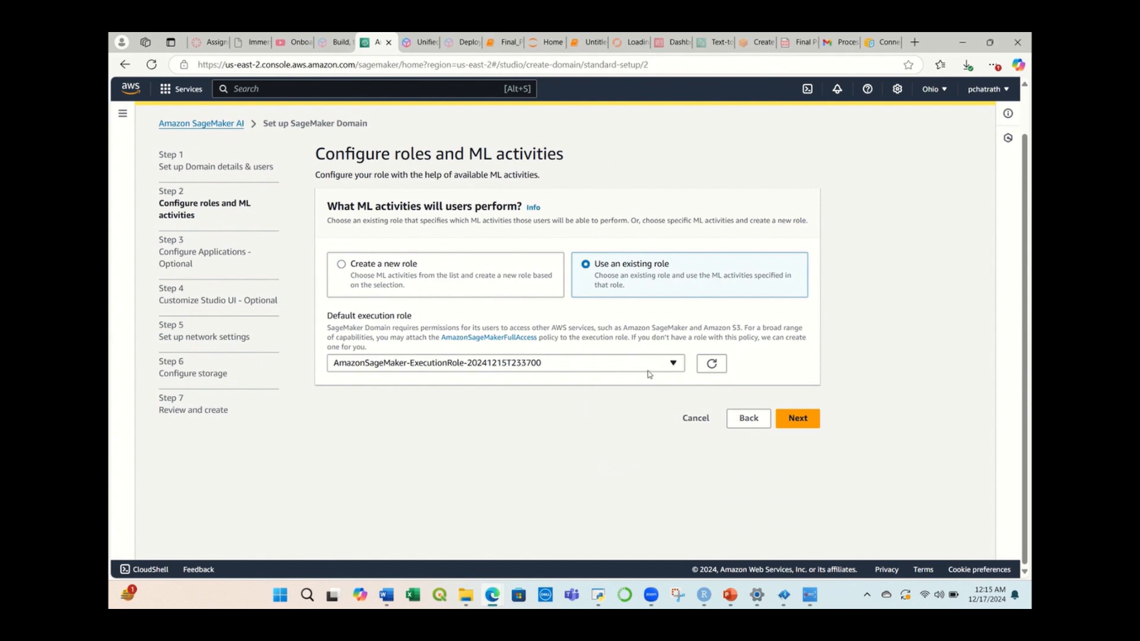
click(661, 367)
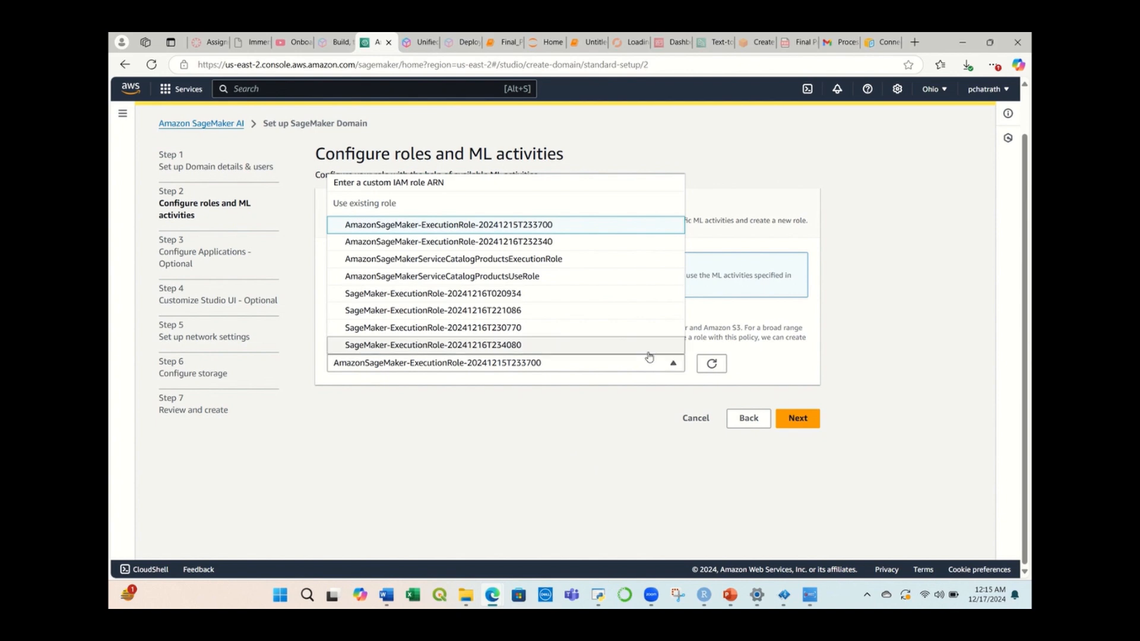
click(551, 242)
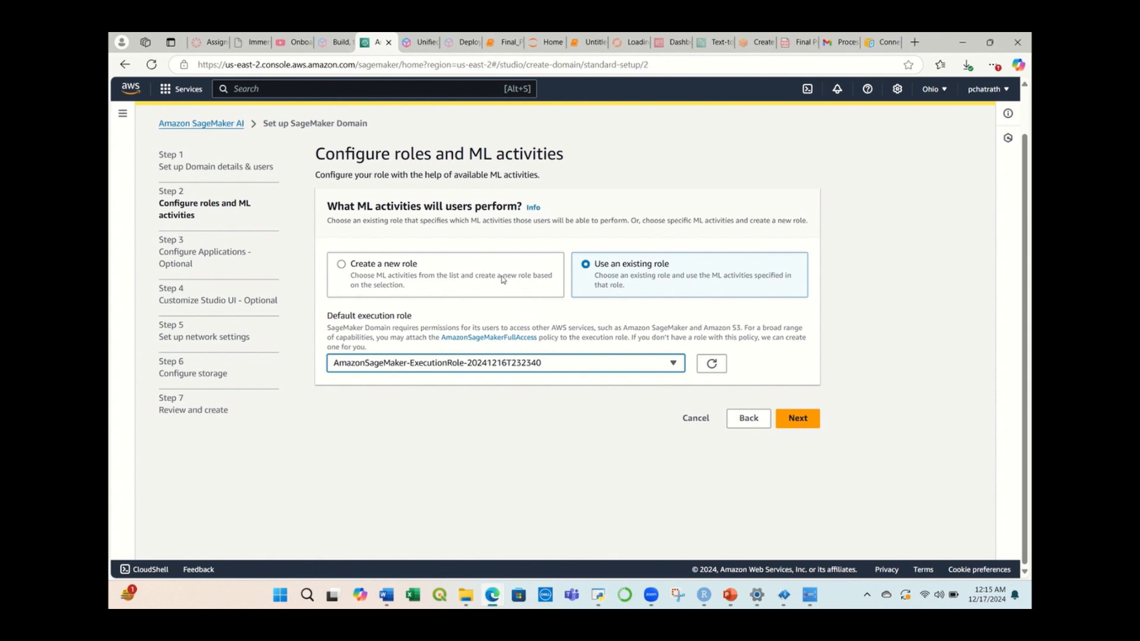
click(472, 274)
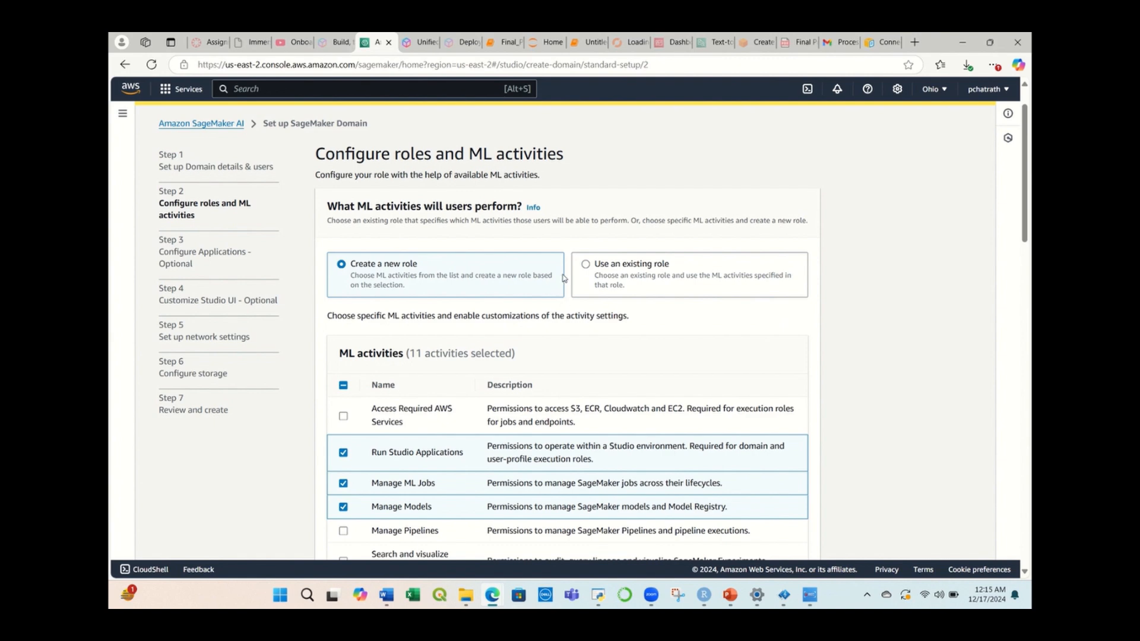
Step: Keep the preselected ML activities for the new role, specify climatemcity under S3 Bucket Access, and continue the setup
scroll(801, 367, down, 2)
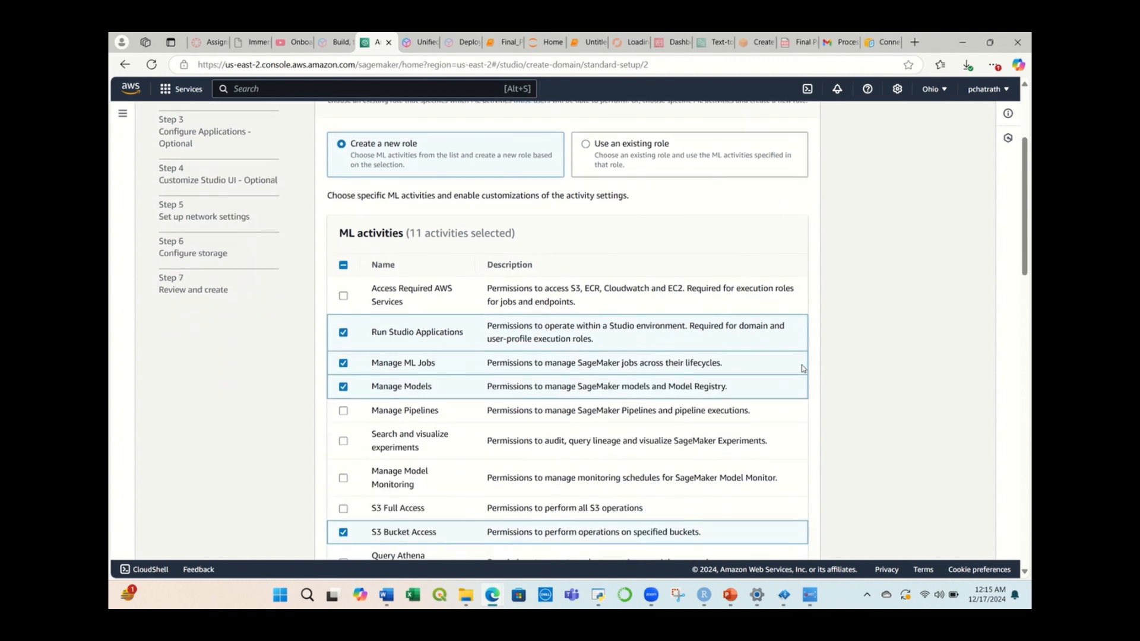
scroll(808, 380, down, 2)
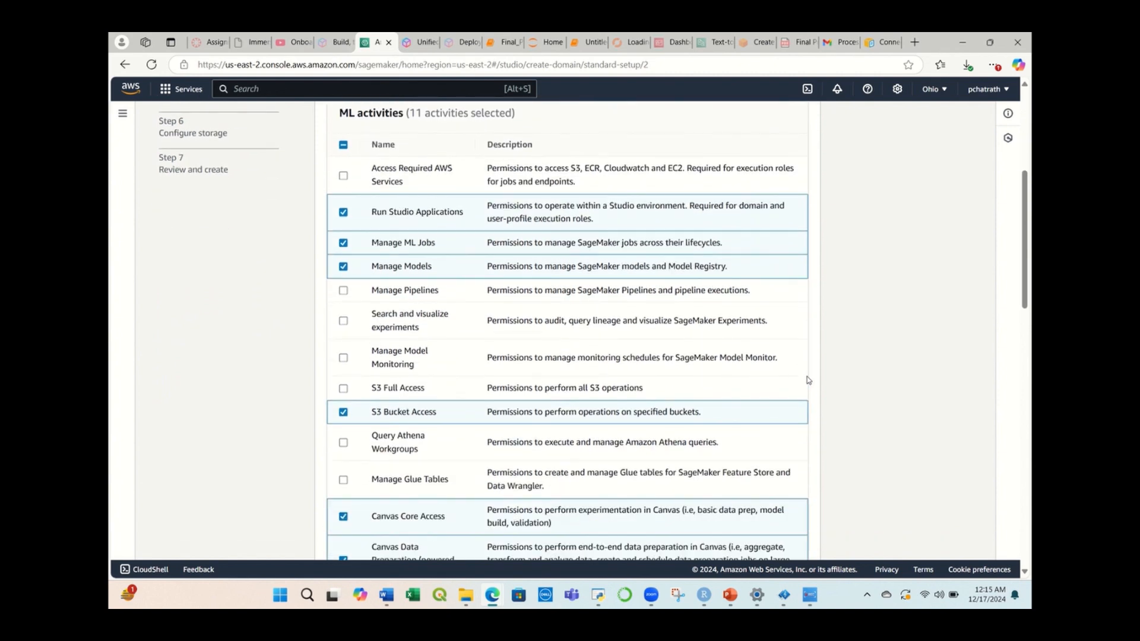
scroll(809, 380, down, 1)
scroll(811, 379, down, 1)
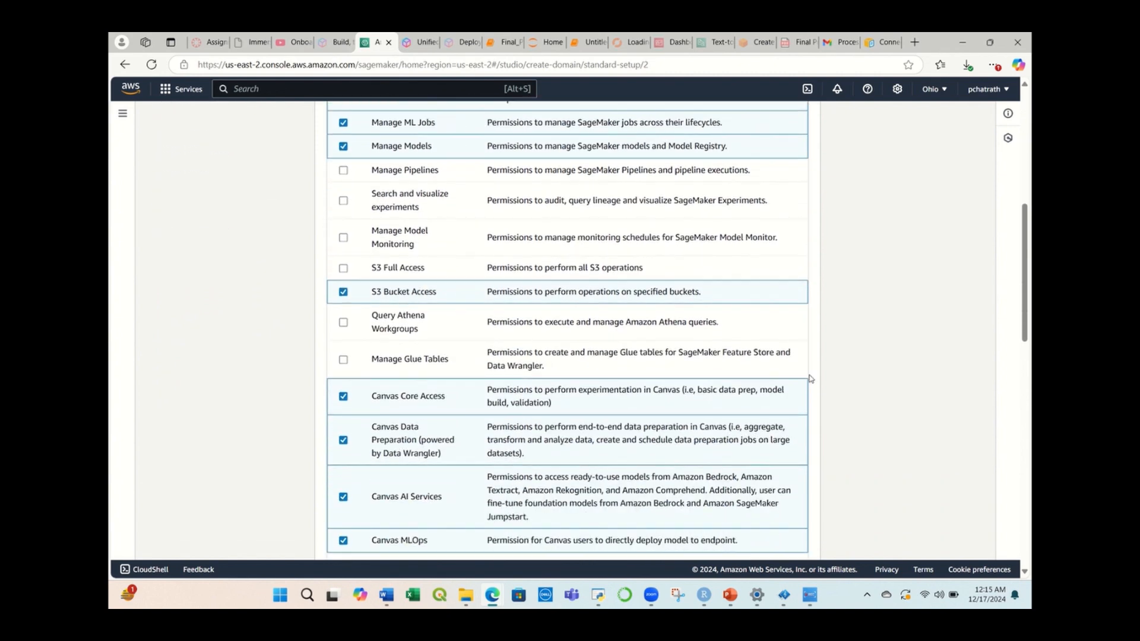
scroll(811, 379, down, 4)
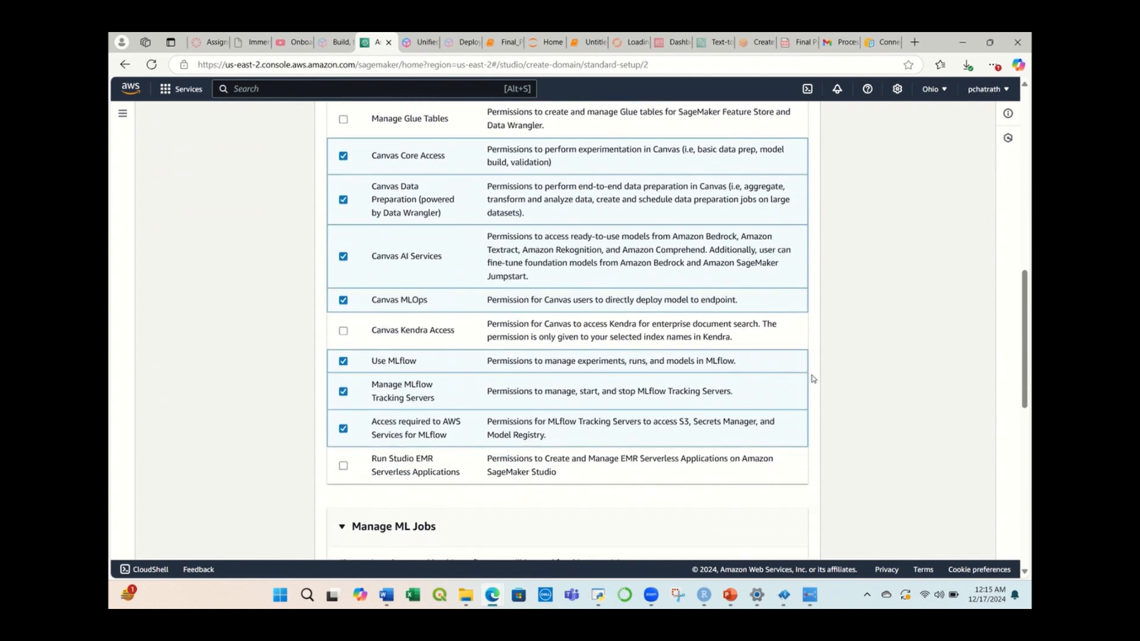
scroll(813, 379, down, 2)
scroll(814, 376, down, 5)
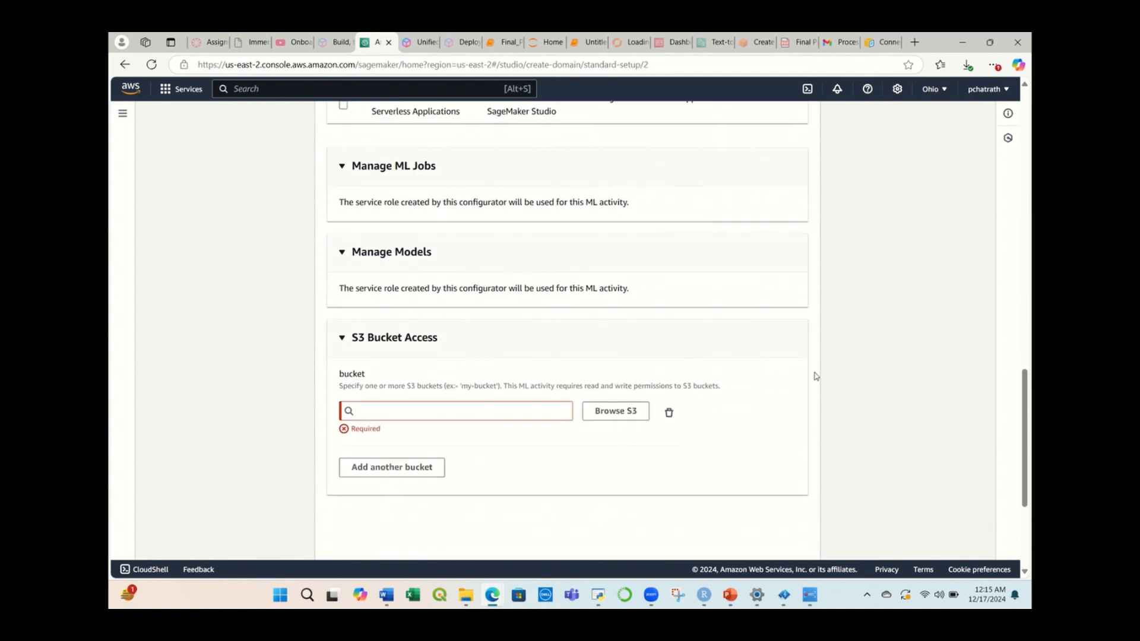
click(632, 351)
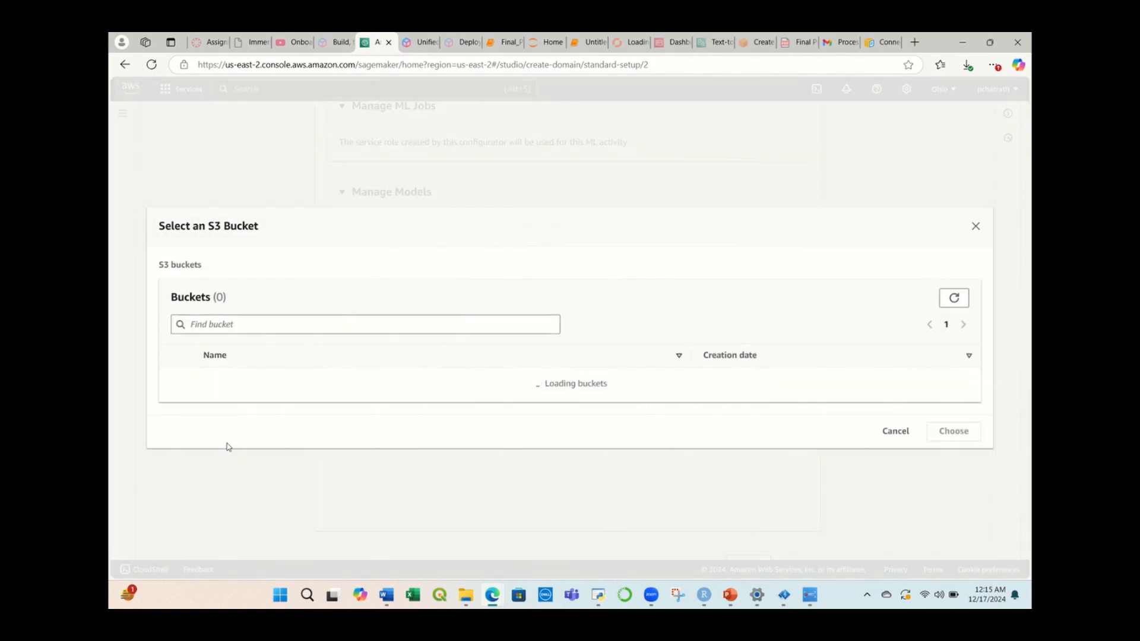
click(175, 301)
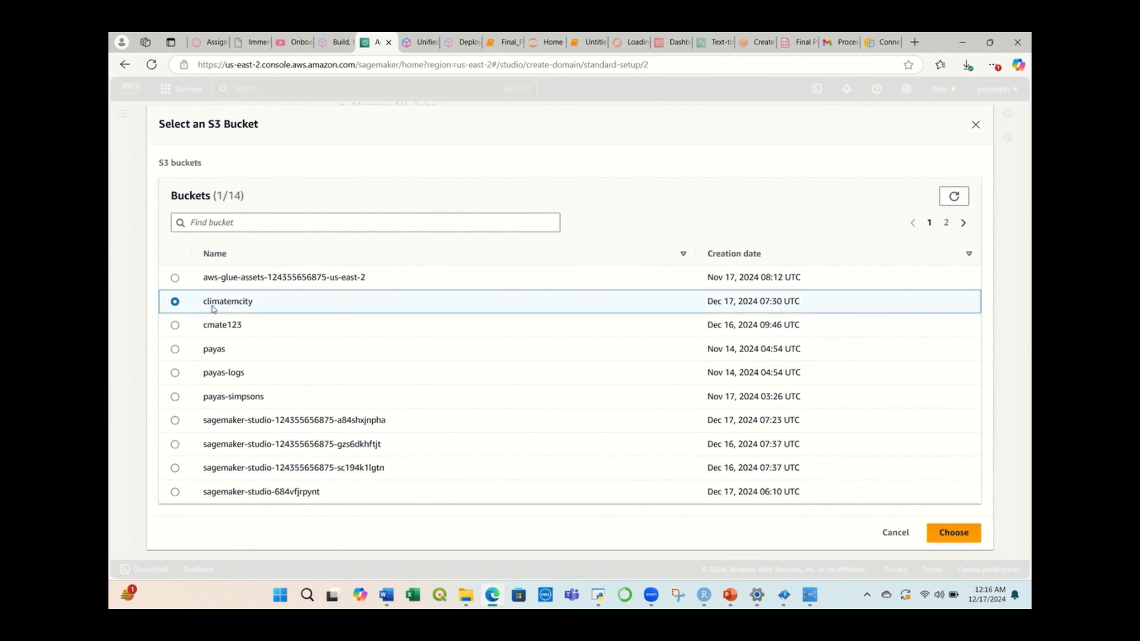
click(953, 532)
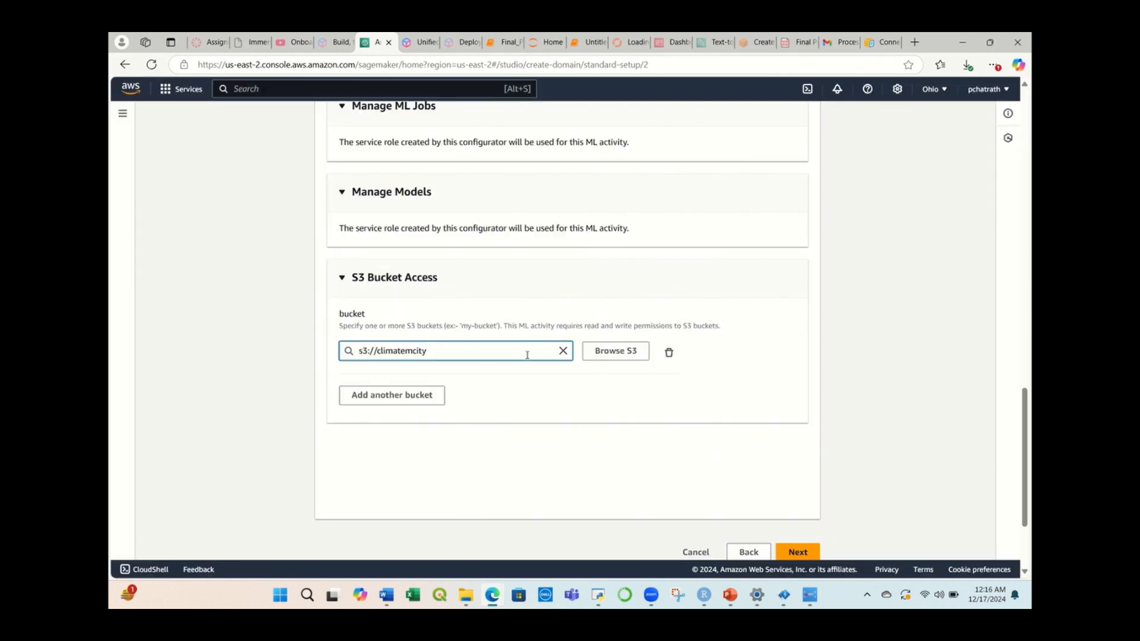
click(802, 554)
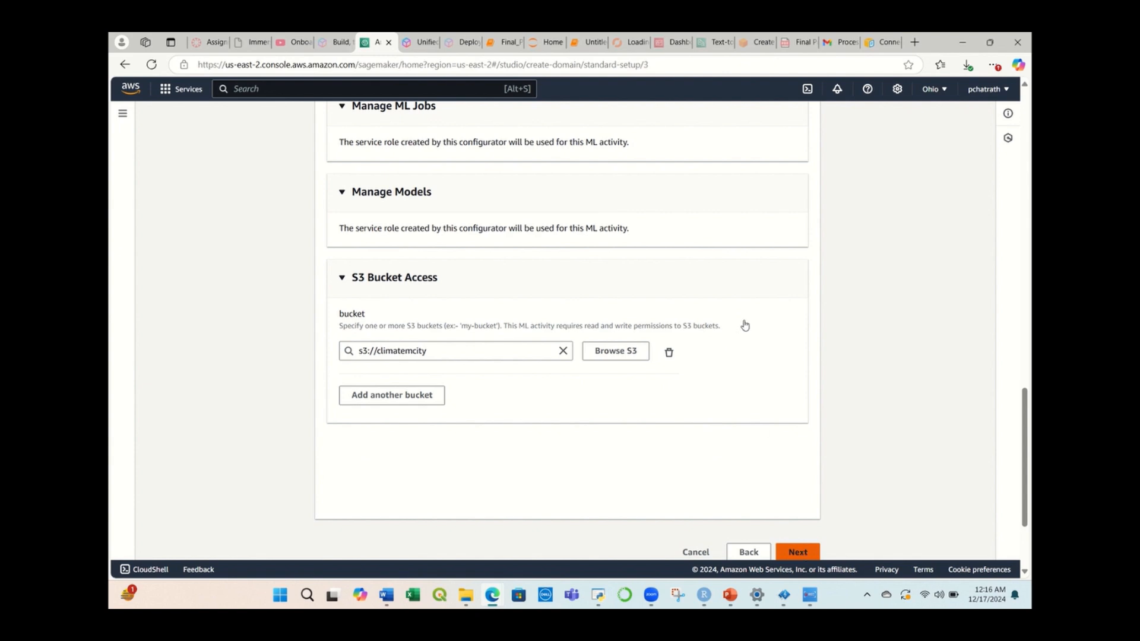
Step: Leave the optional application settings at their defaults, with SageMaker Studio - New as default application, and continue the setup
scroll(598, 285, down, 8)
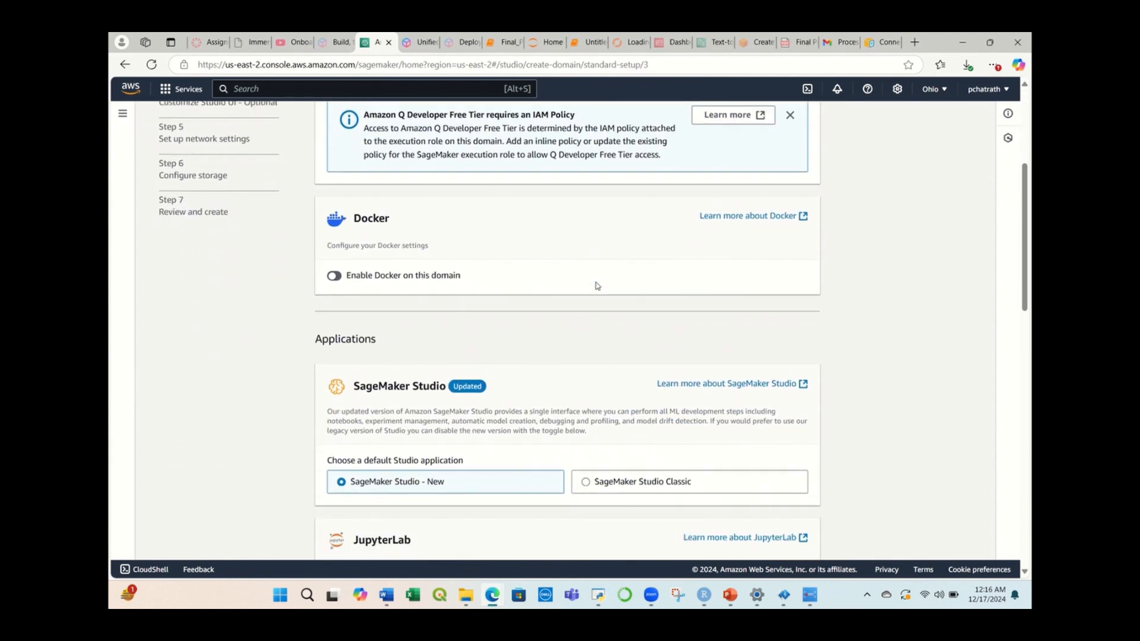
scroll(599, 288, down, 10)
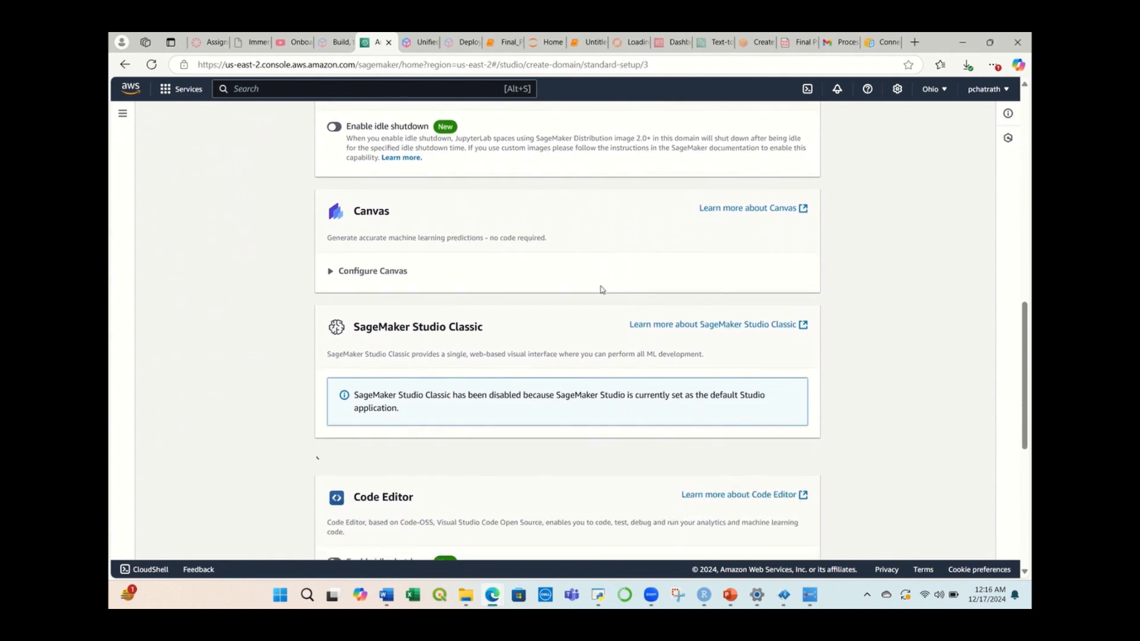
scroll(601, 290, up, 1)
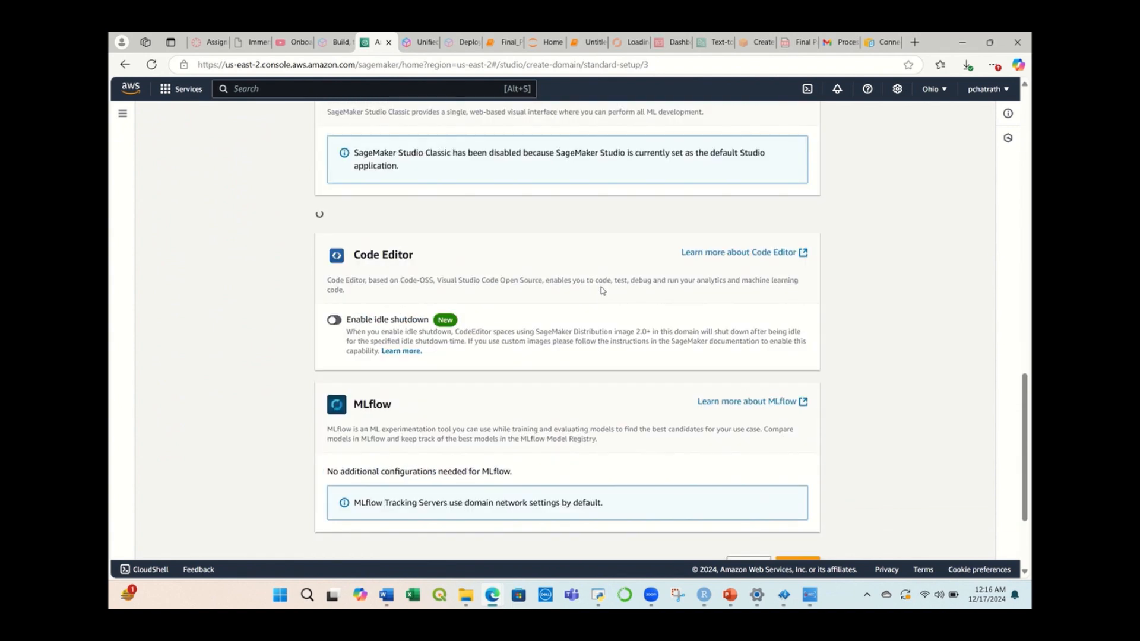
scroll(573, 280, up, 2)
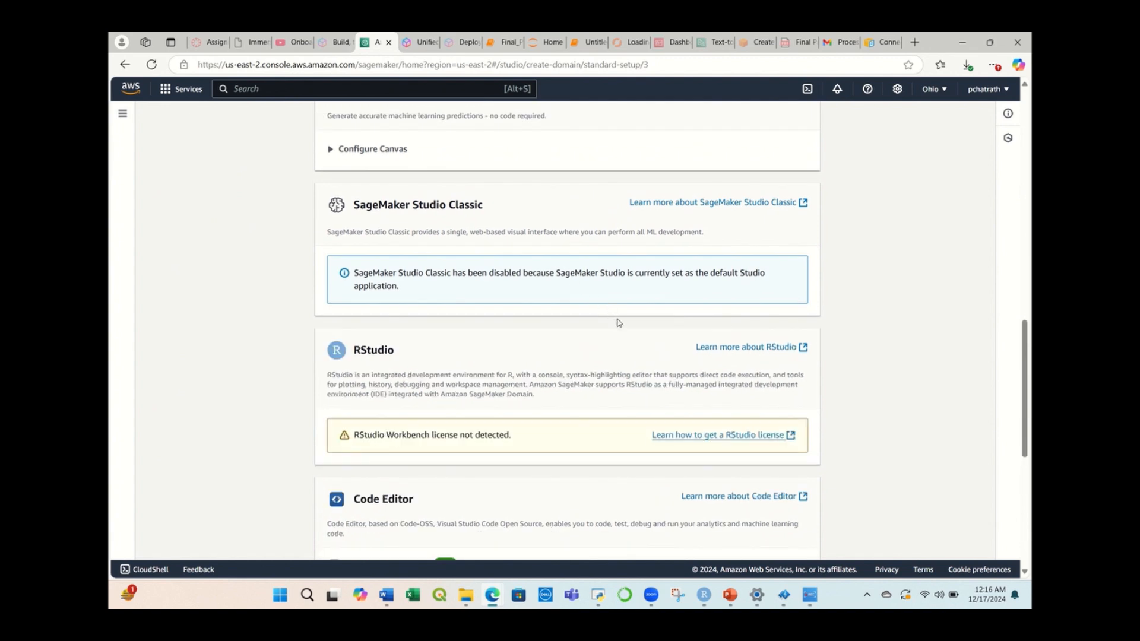
scroll(617, 323, down, 6)
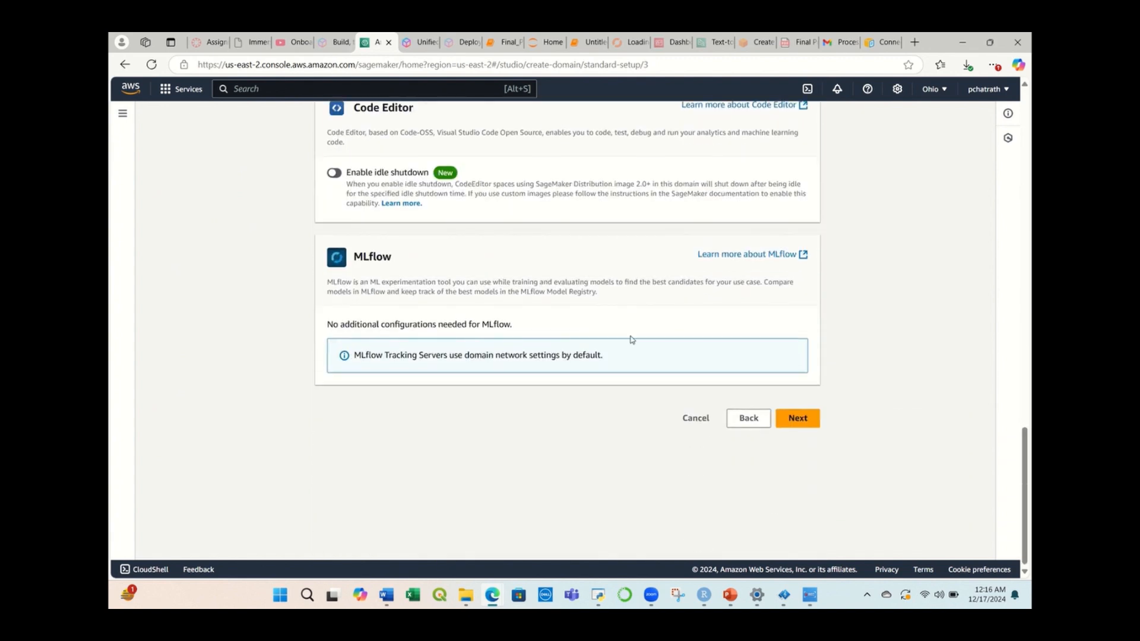
click(801, 419)
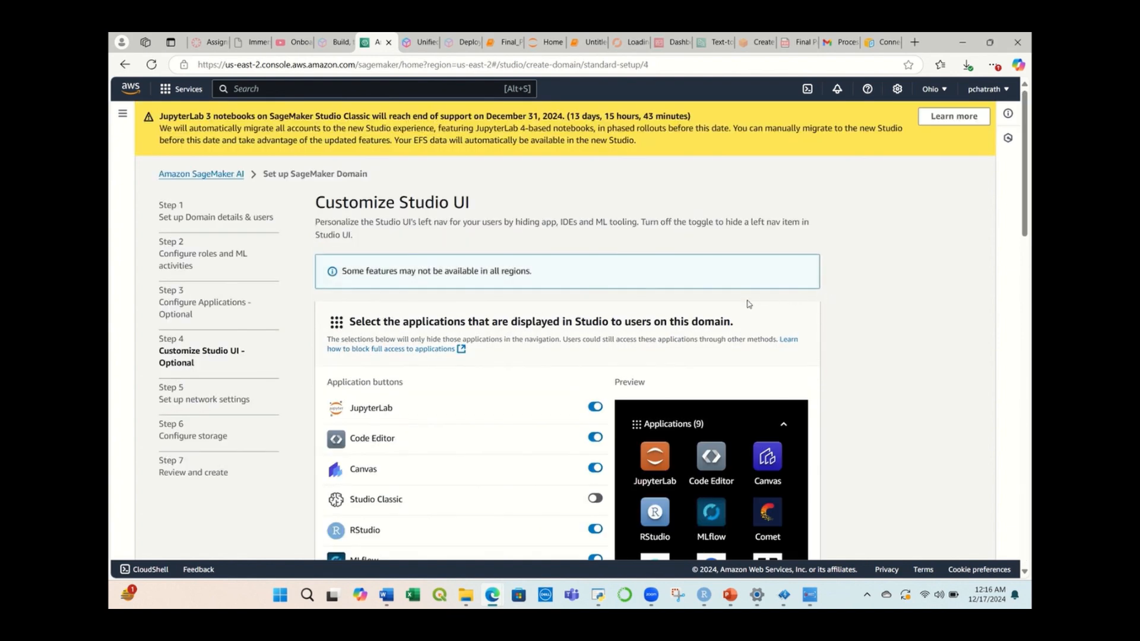
Step: Keep the default applications and machine learning tools displayed in Studio, and continue to the network settings
scroll(748, 304, down, 5)
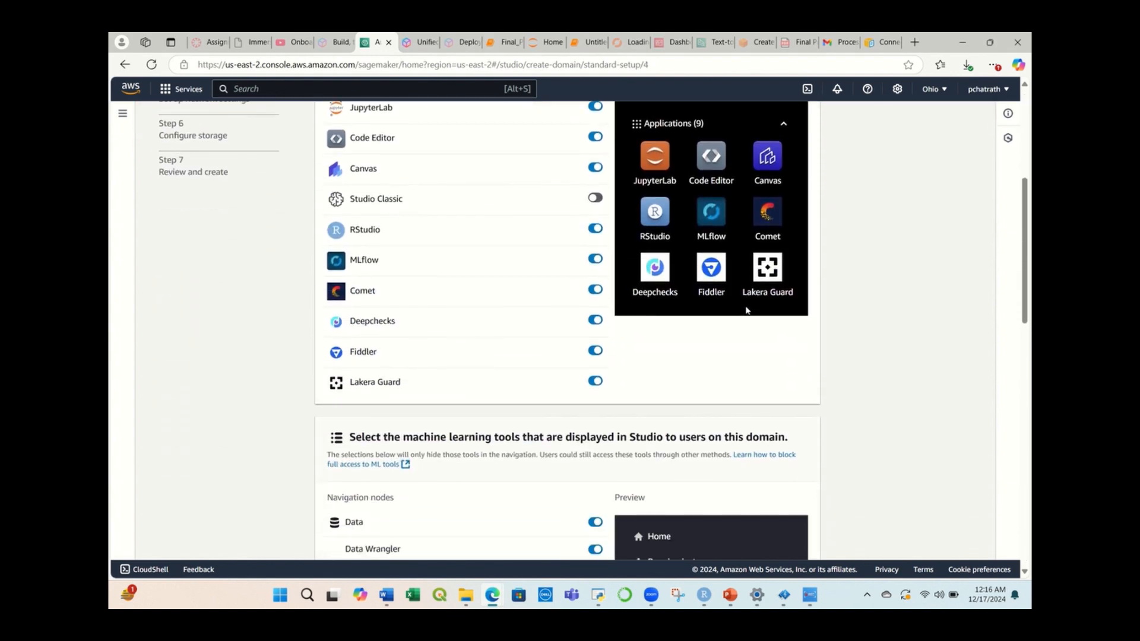
scroll(746, 309, down, 6)
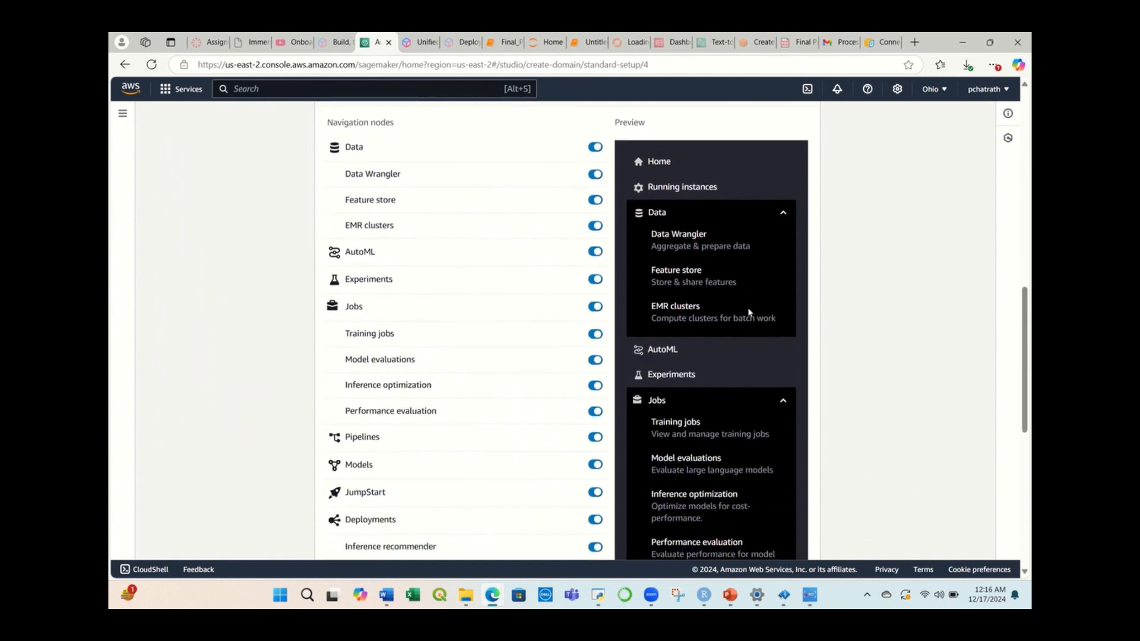
scroll(749, 313, down, 7)
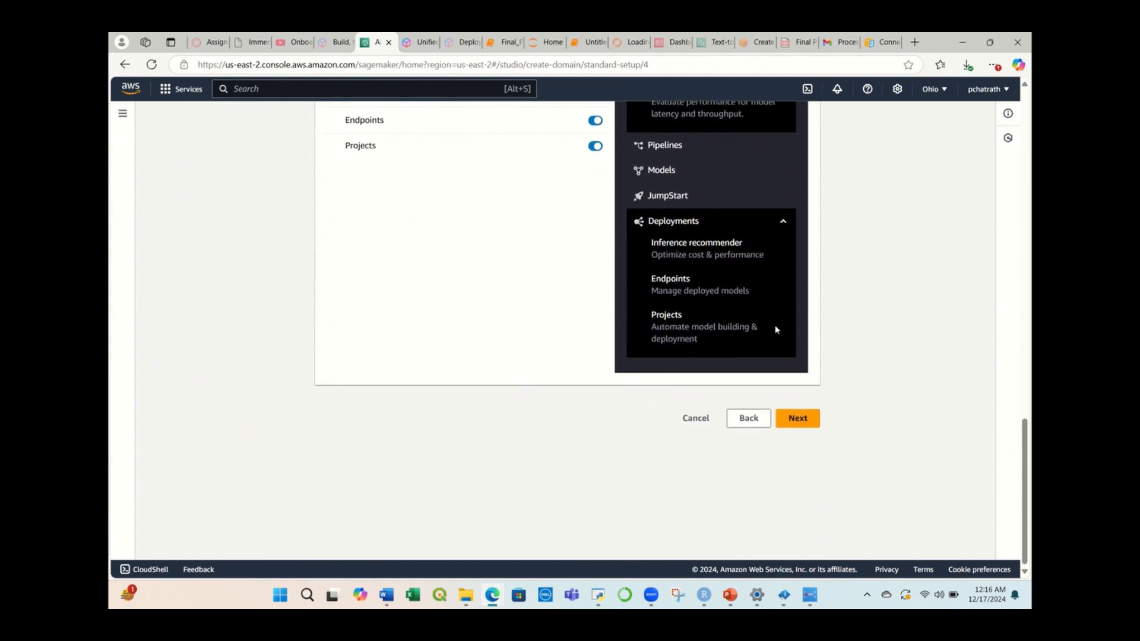
click(793, 419)
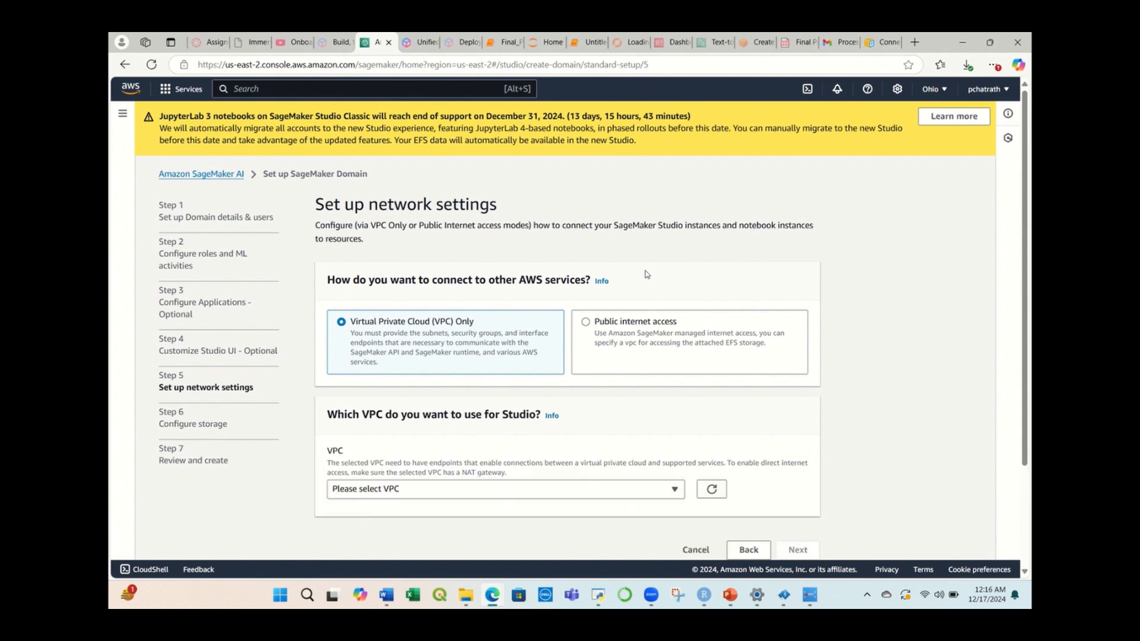
Step: Compare Virtual Private Cloud (VPC) Only with Public internet access, and set the domain's connection to Public internet access
click(602, 331)
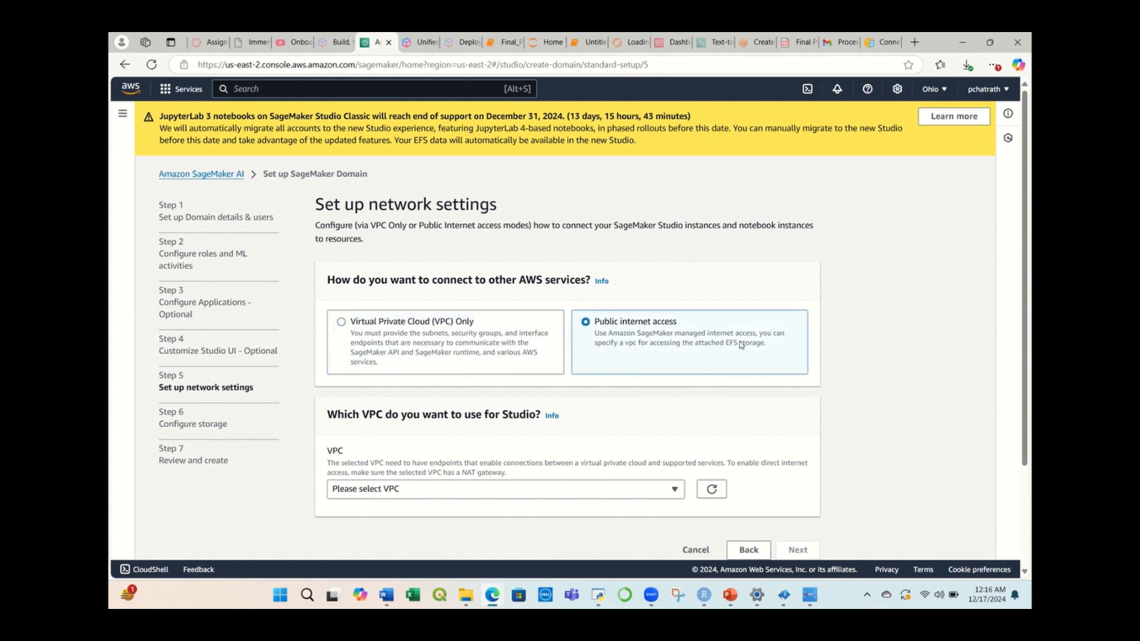
click(380, 343)
click(628, 350)
scroll(854, 418, down, 2)
Step: Select the default VPC Default_VPC_us_east_2 (172.31.0.0/16) for Studio
click(650, 379)
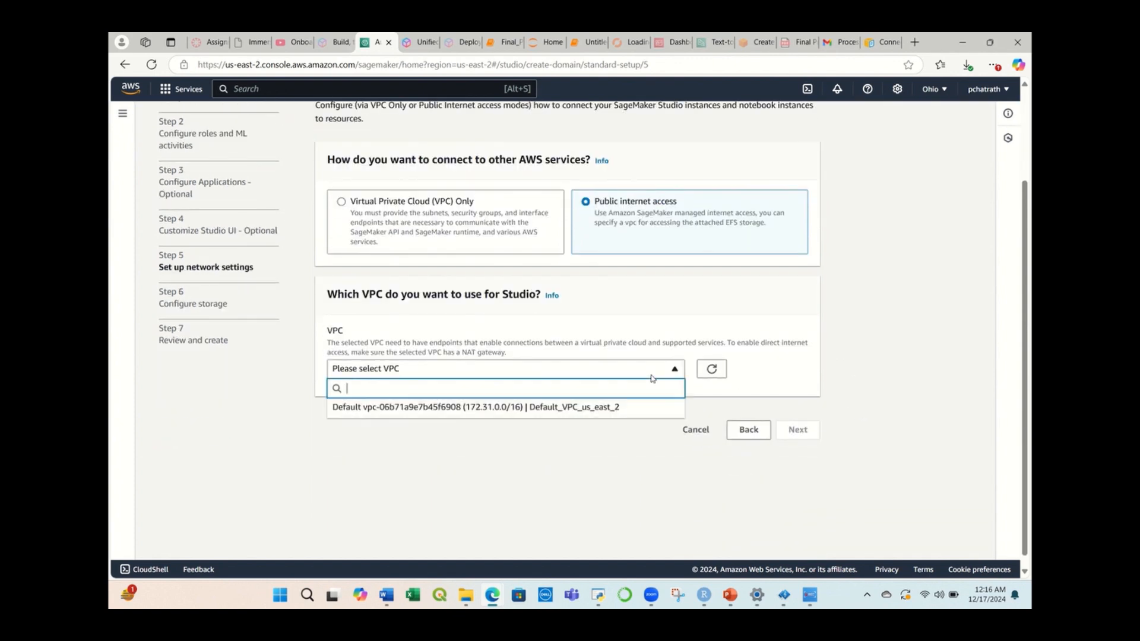
click(611, 411)
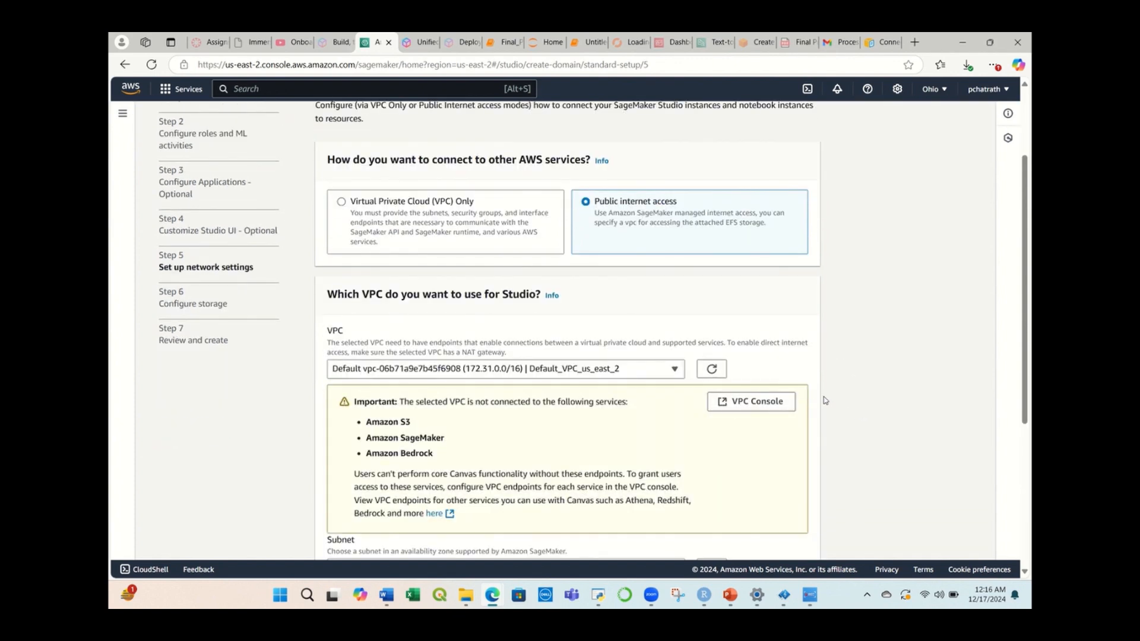
click(649, 369)
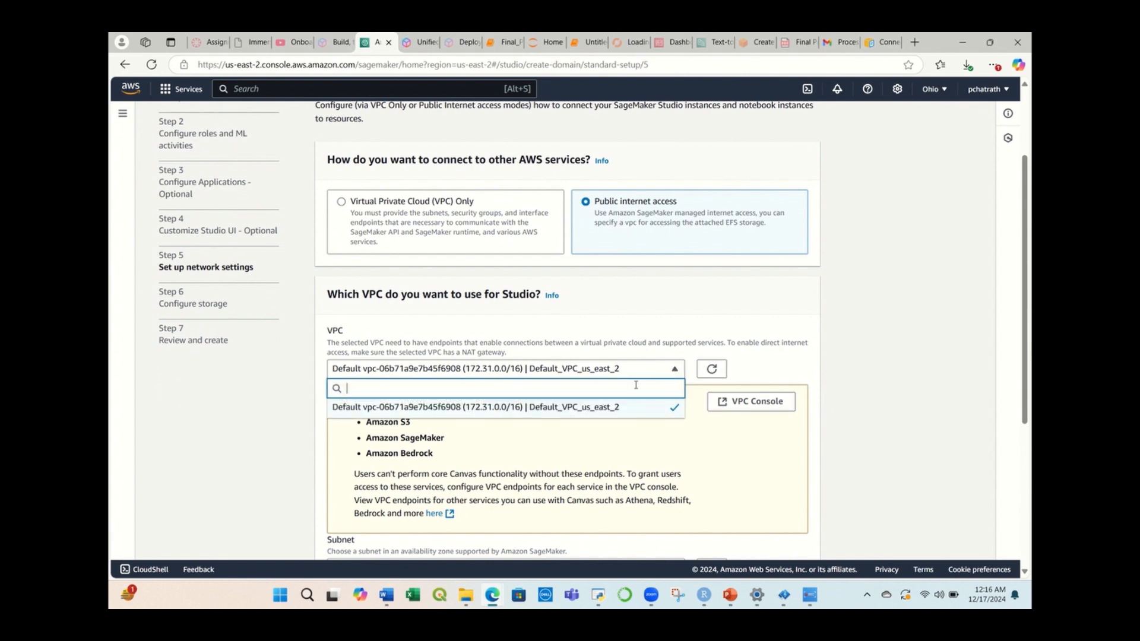
click(599, 411)
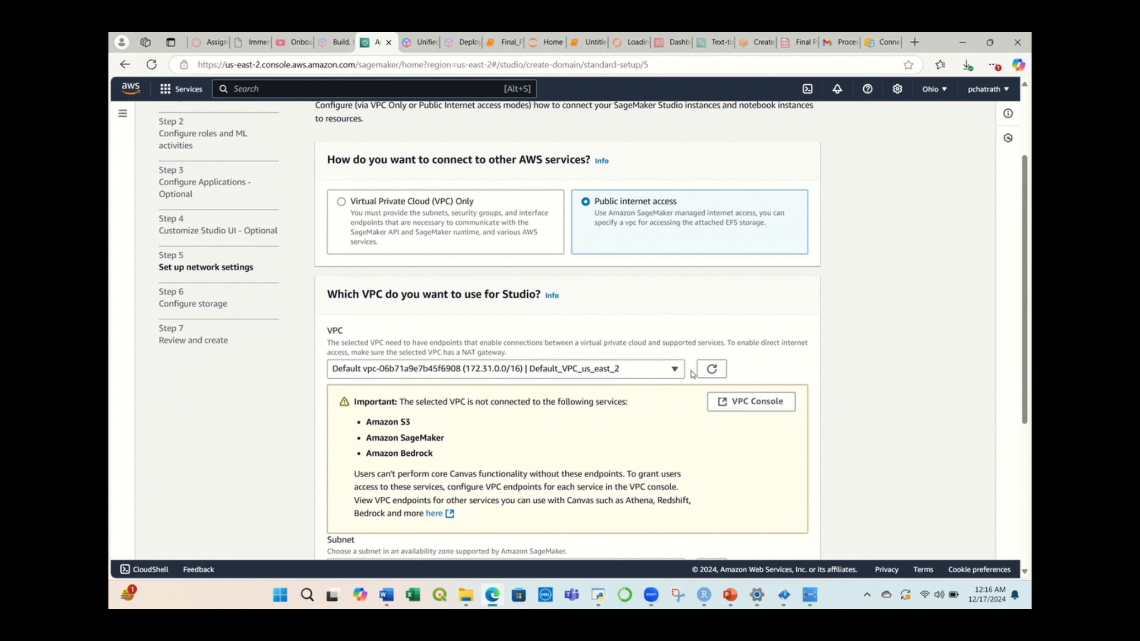
click(665, 372)
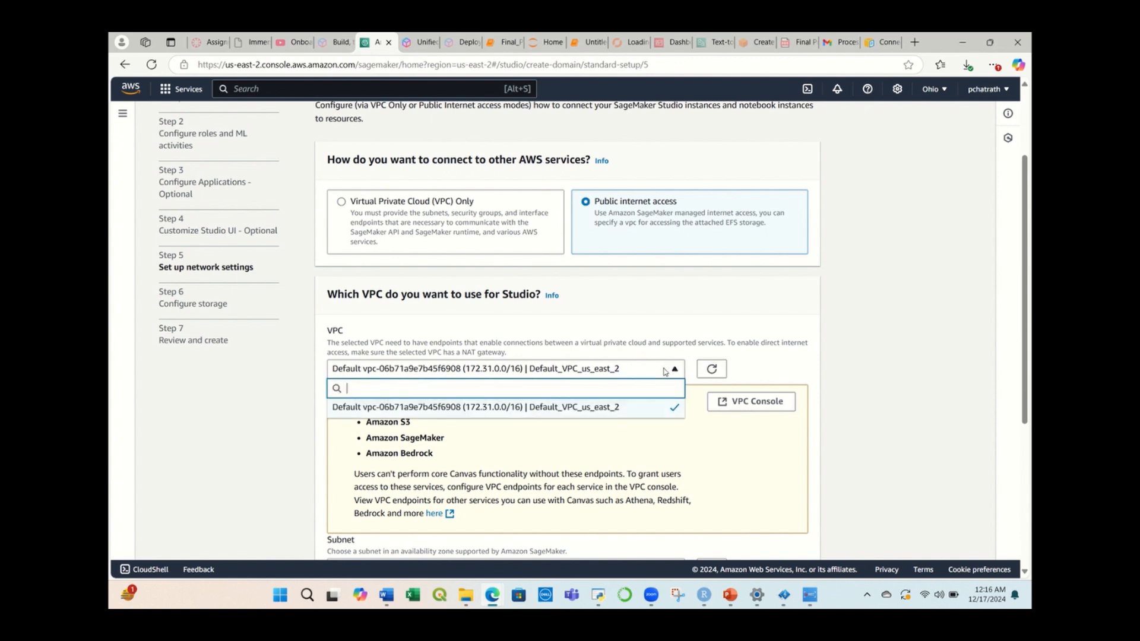
click(666, 410)
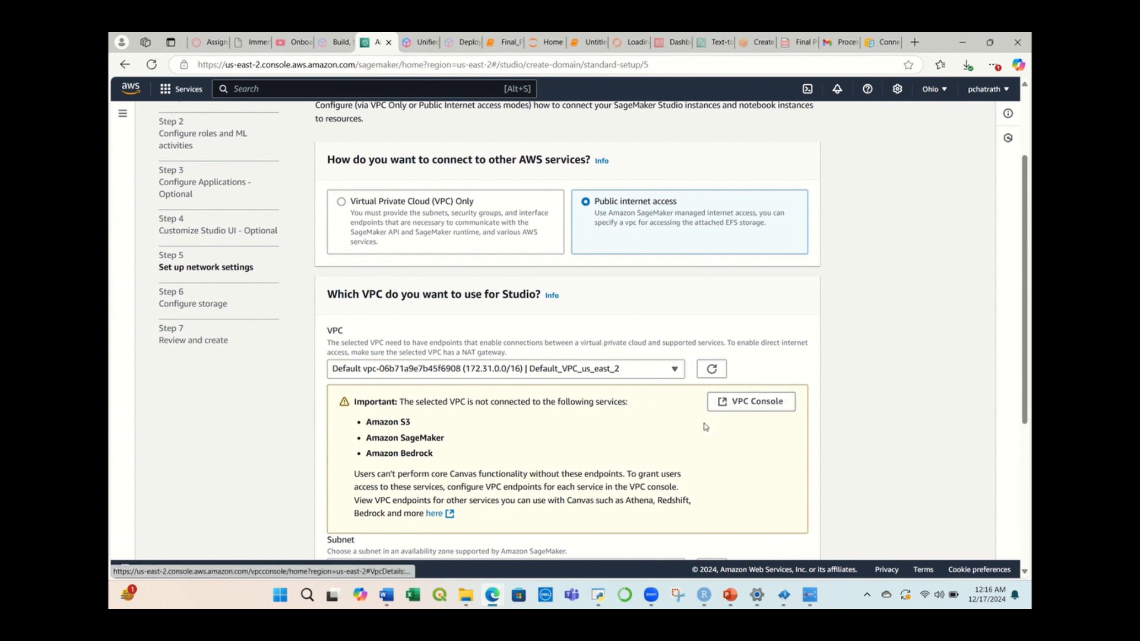
Step: Go back to the Studio UI customization, leave its options as they are, and return to the network settings
scroll(779, 456, down, 4)
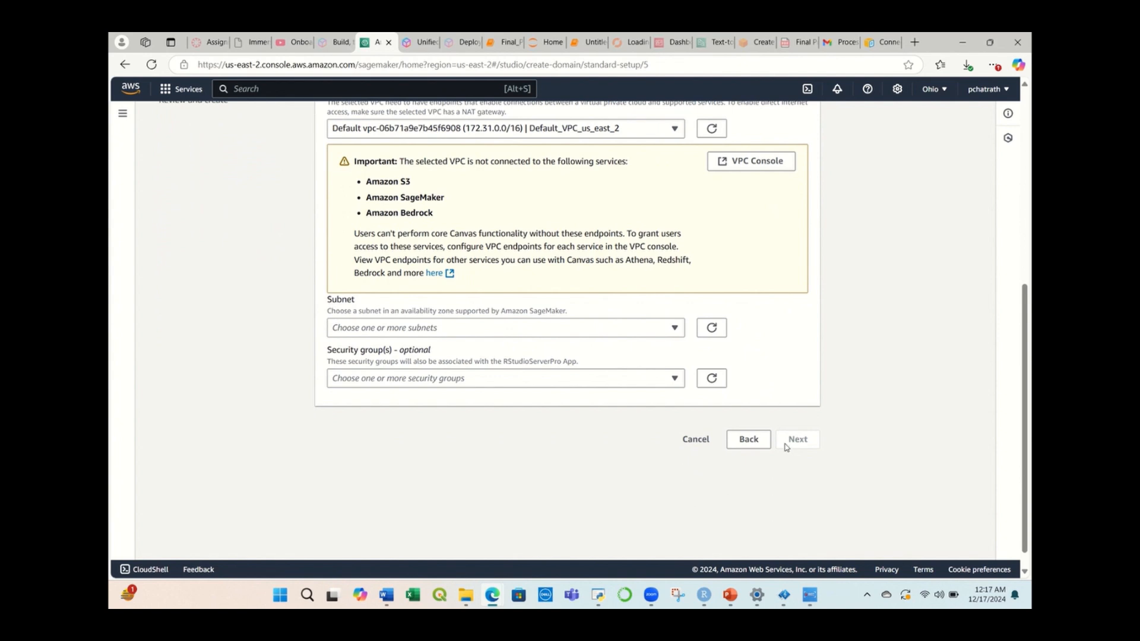
click(748, 440)
scroll(774, 349, down, 12)
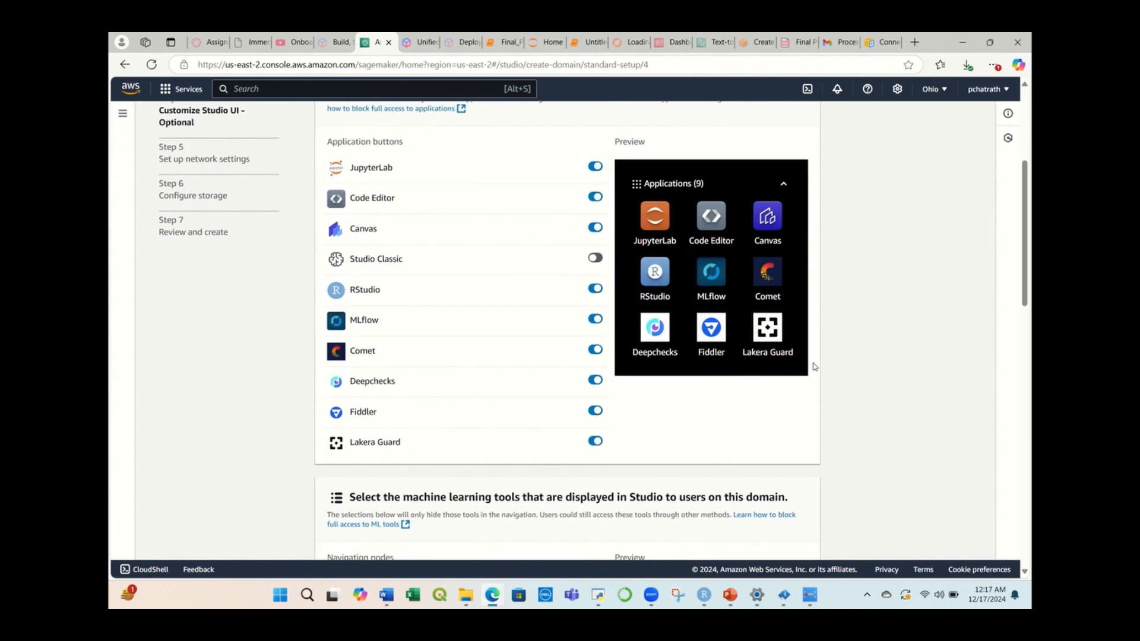
scroll(822, 390, down, 5)
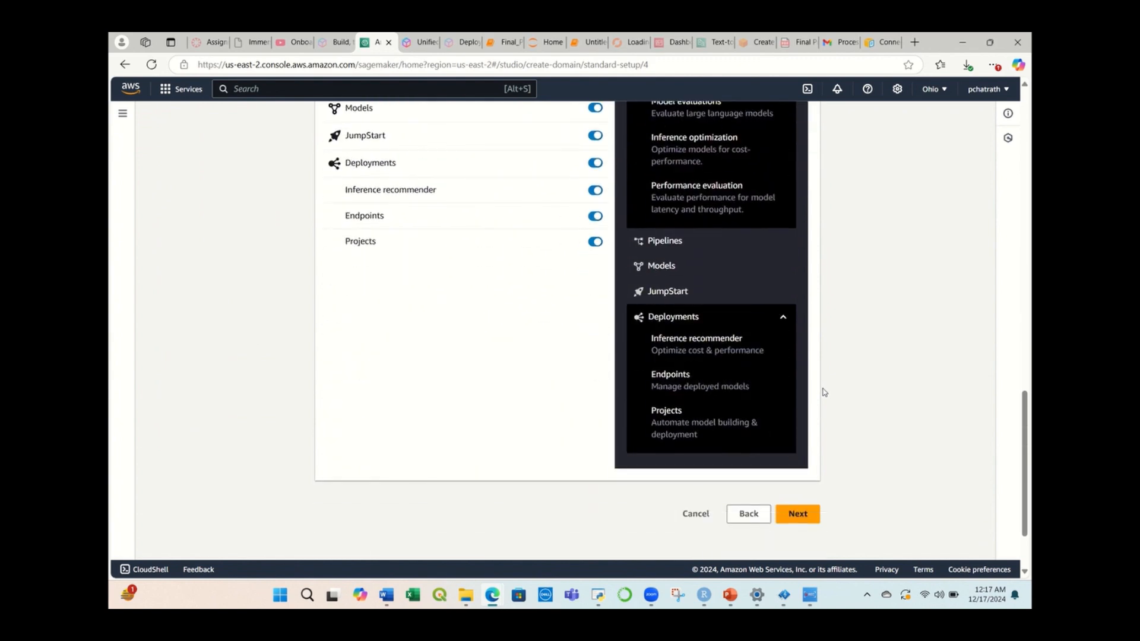
click(799, 463)
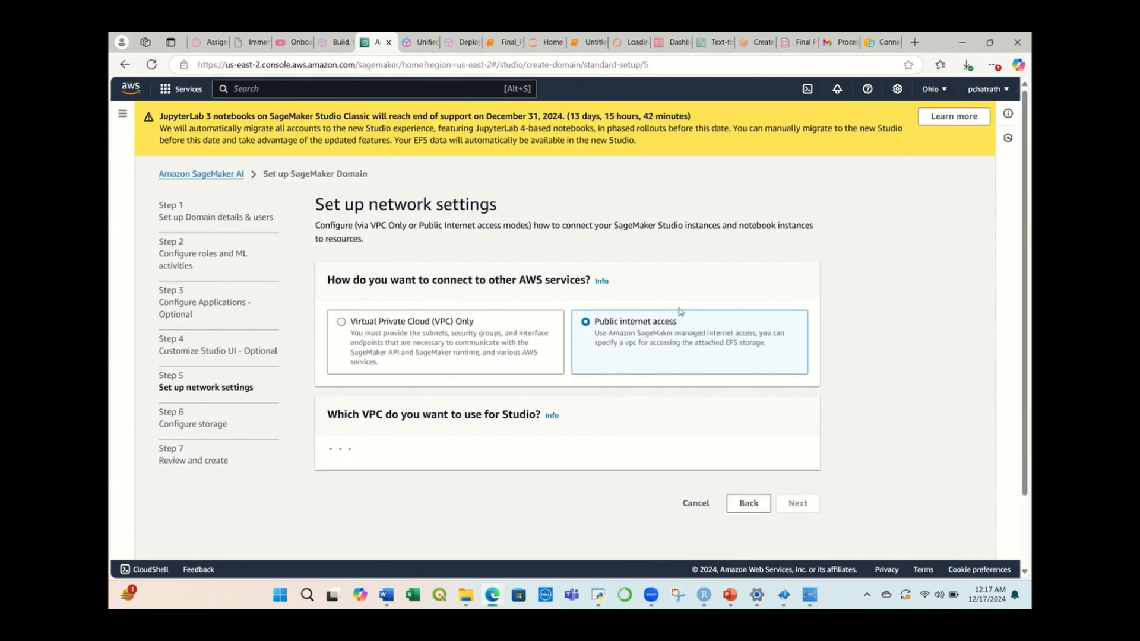
Step: Try Virtual Private Cloud (VPC) Only as the connection, and switch back to Public internet access
click(480, 332)
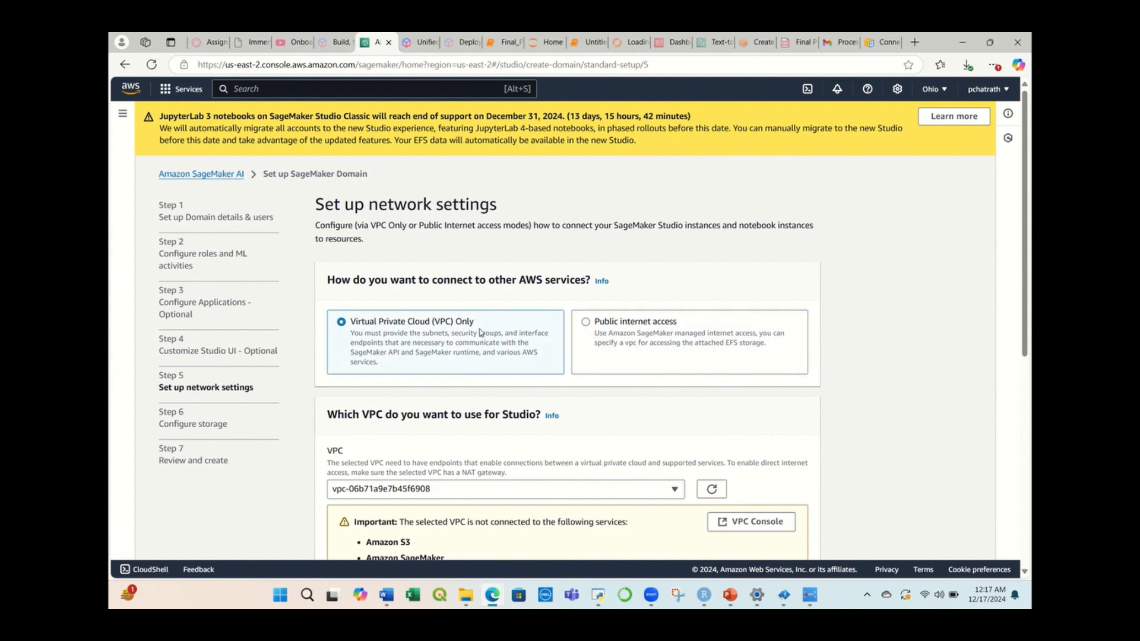
click(626, 338)
scroll(732, 366, down, 6)
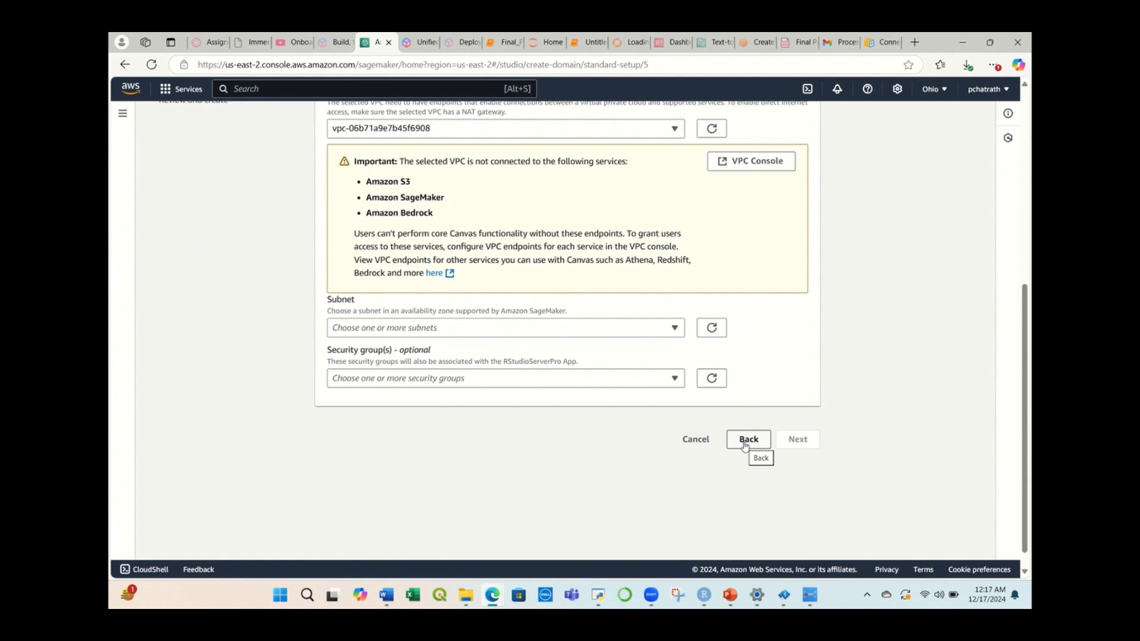
Step: Return from the network settings through the earlier setup pages to the roles and ML activities configuration
click(749, 440)
scroll(819, 316, down, 20)
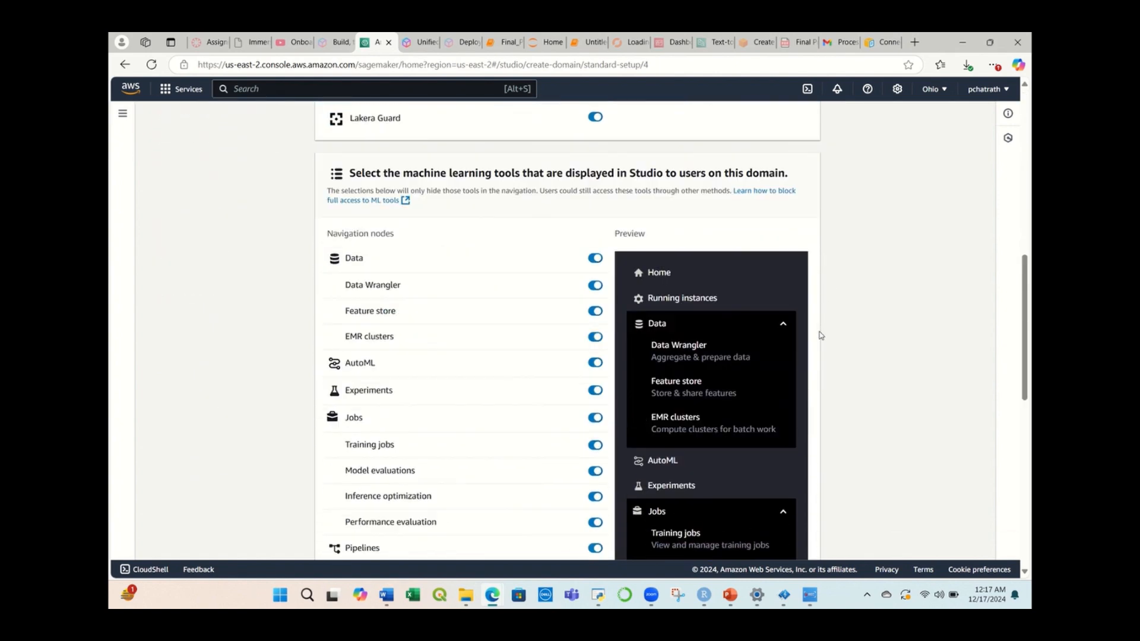
click(753, 415)
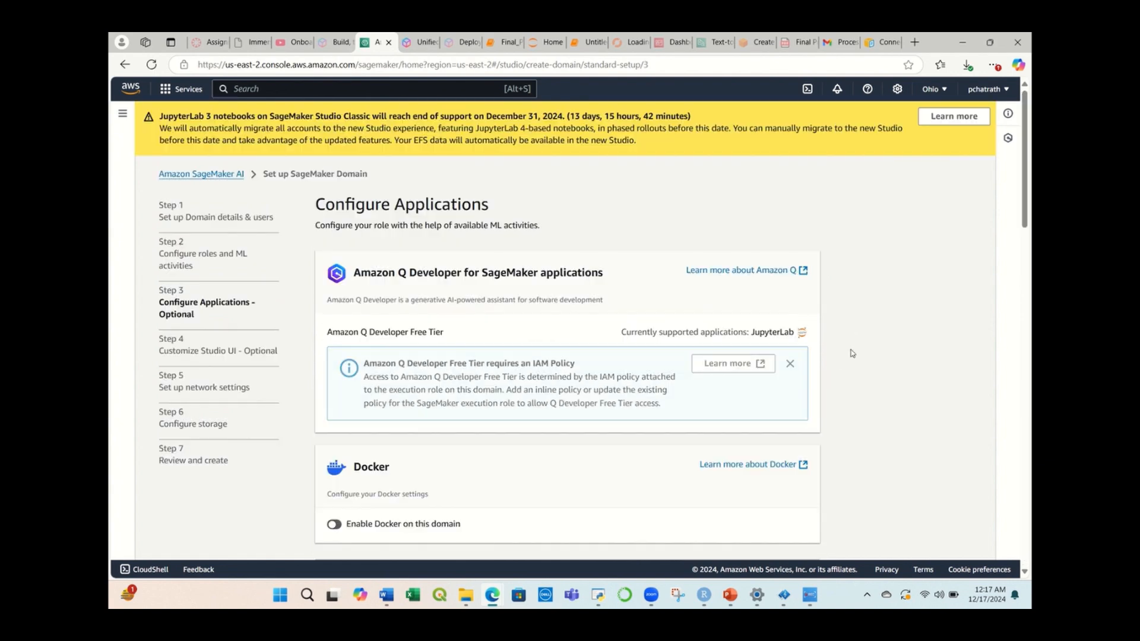
scroll(787, 330, down, 20)
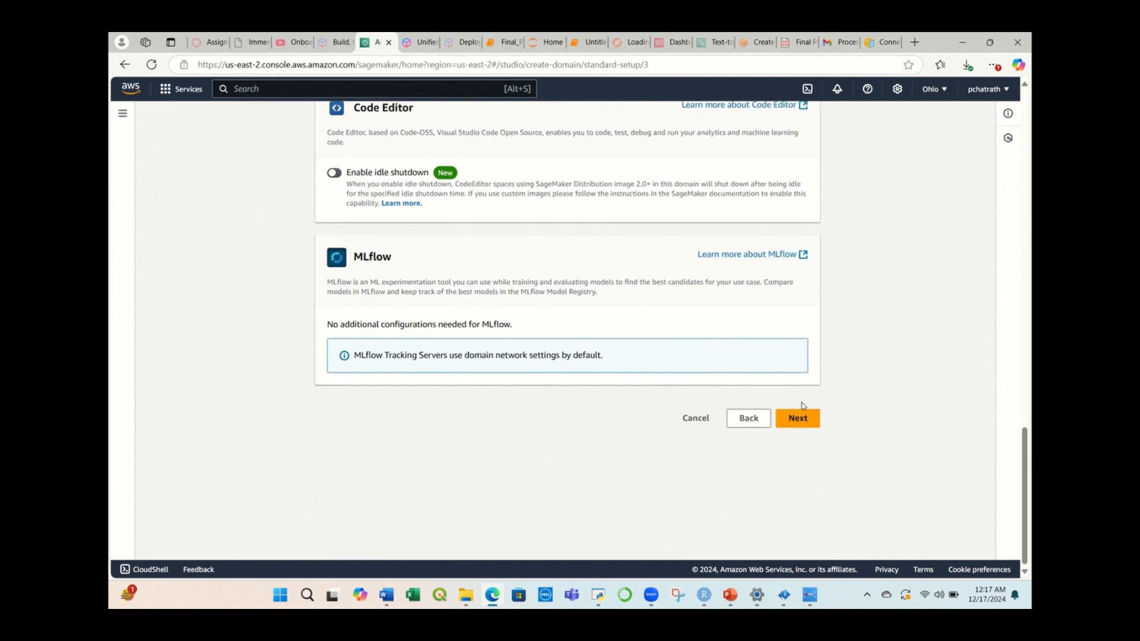
click(748, 417)
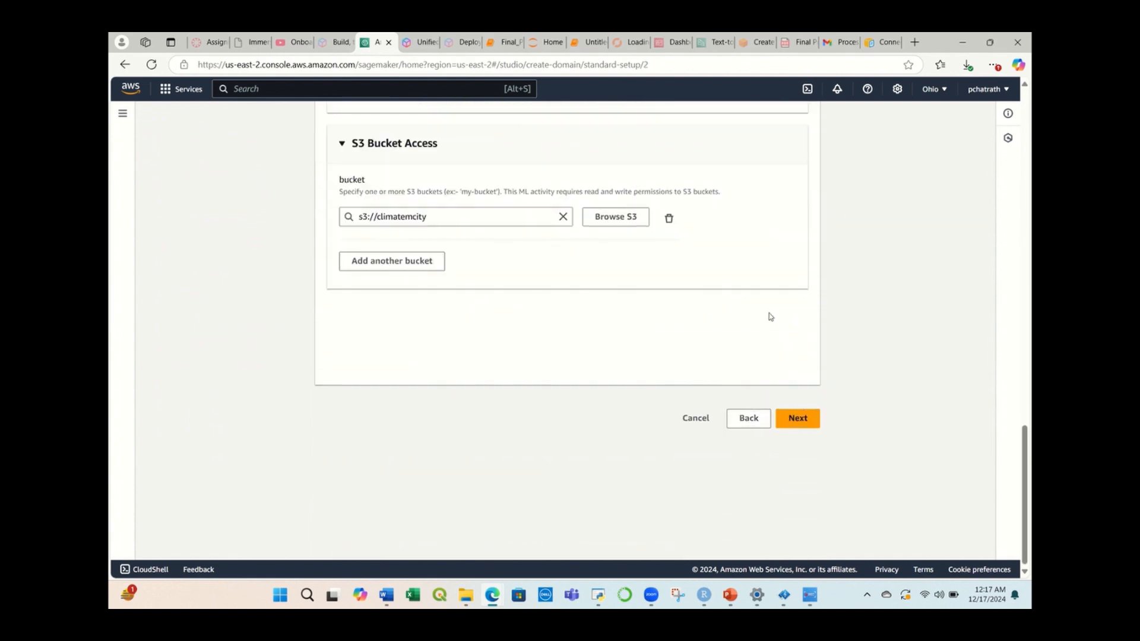
Step: Use the existing role AmazonSageMaker-ExecutionRole-20241216T232340 as the default execution role, and continue the setup
scroll(778, 244, up, 15)
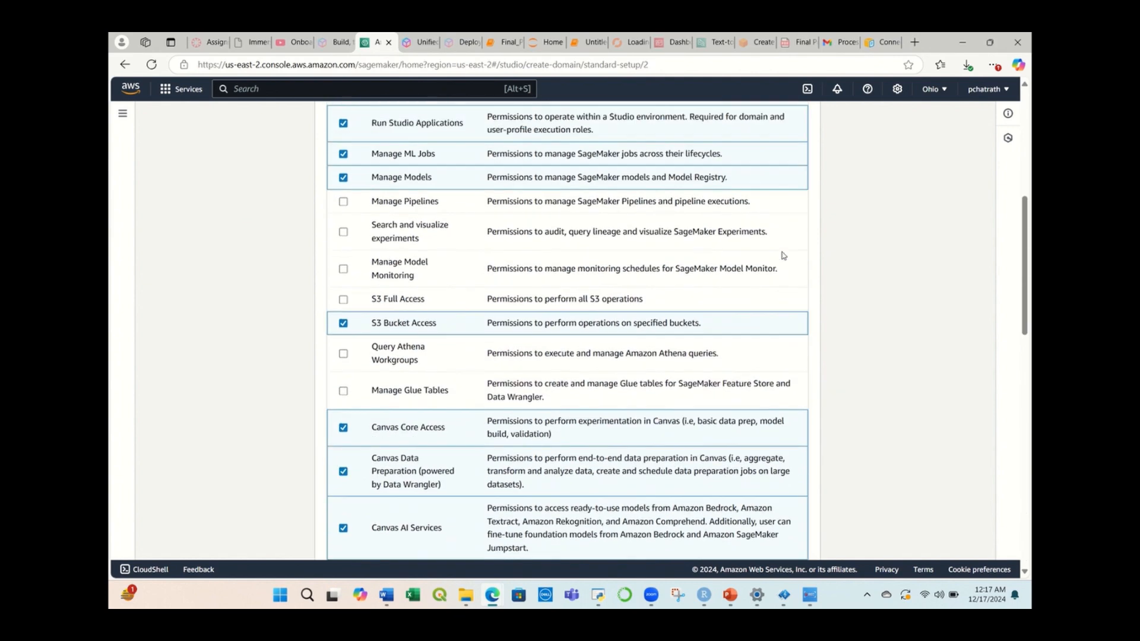
click(634, 196)
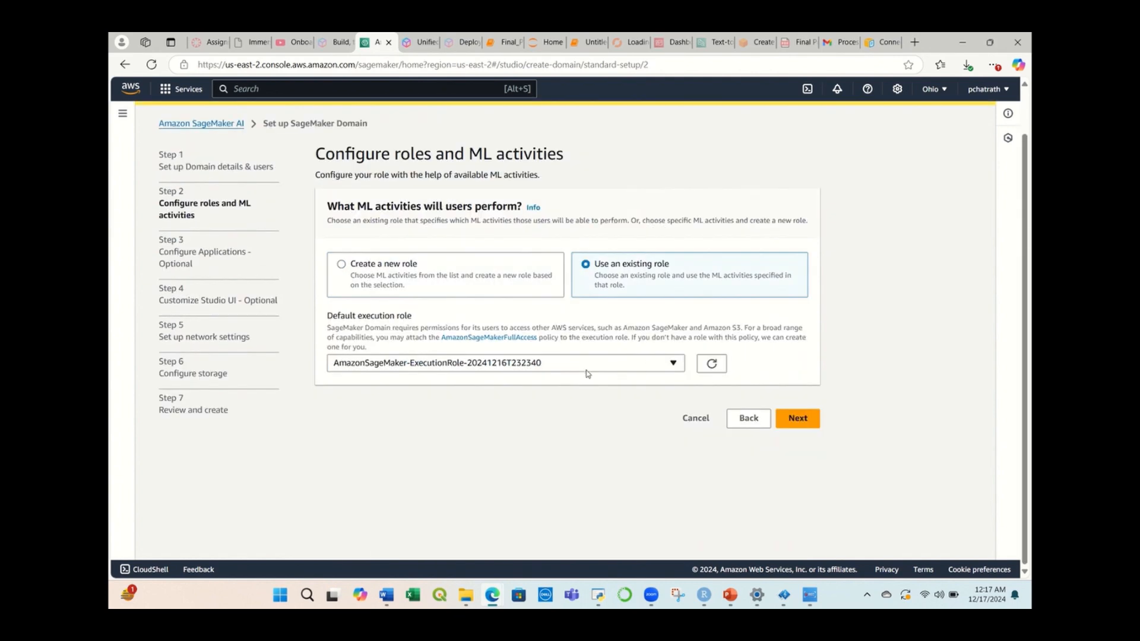
click(633, 369)
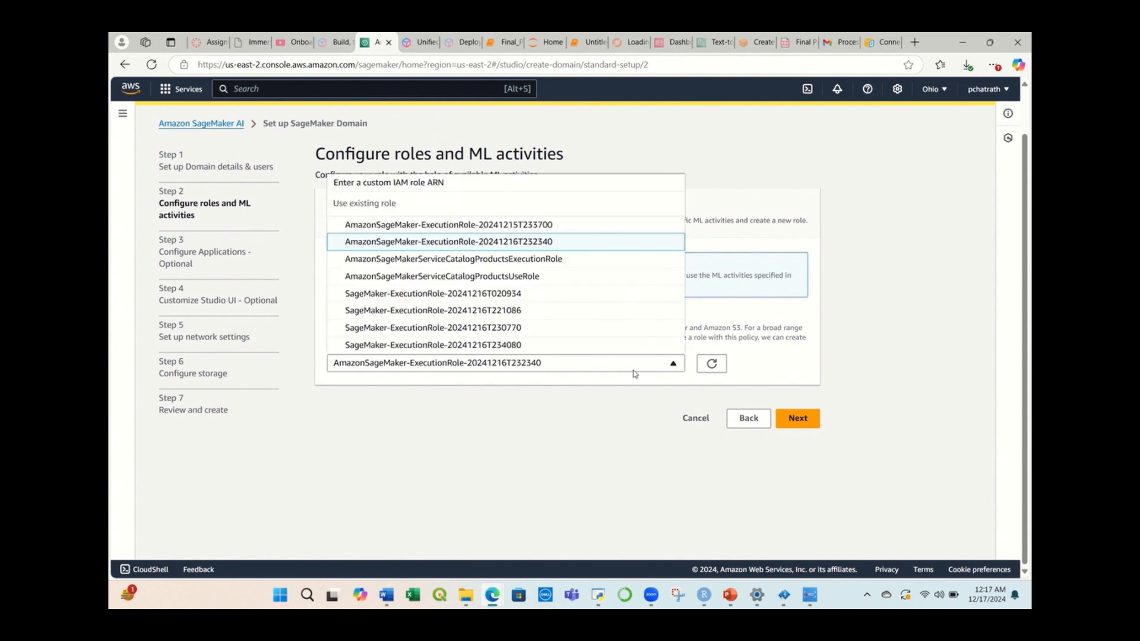
click(500, 247)
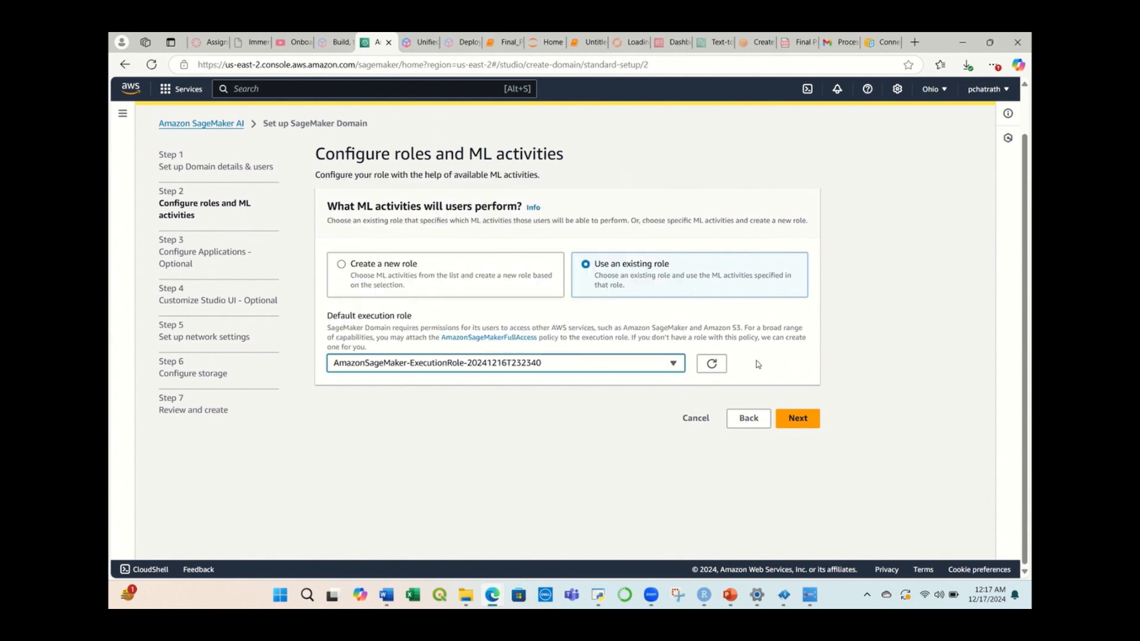
click(801, 420)
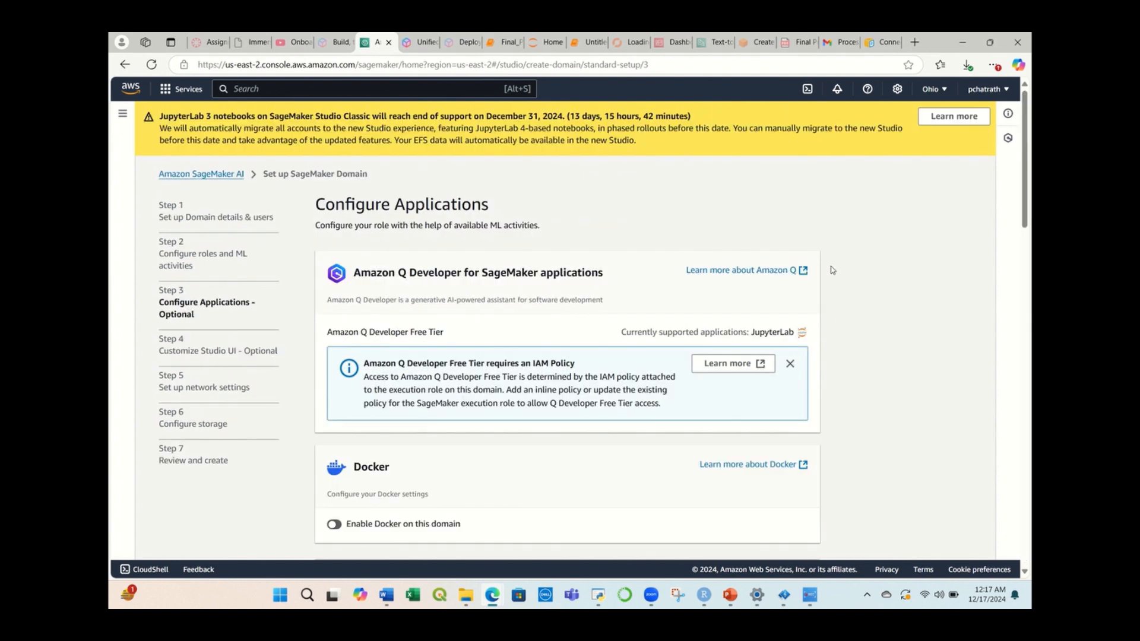
Step: Accept the default application settings and Studio UI customization, and continue to the network settings
scroll(829, 318, down, 10)
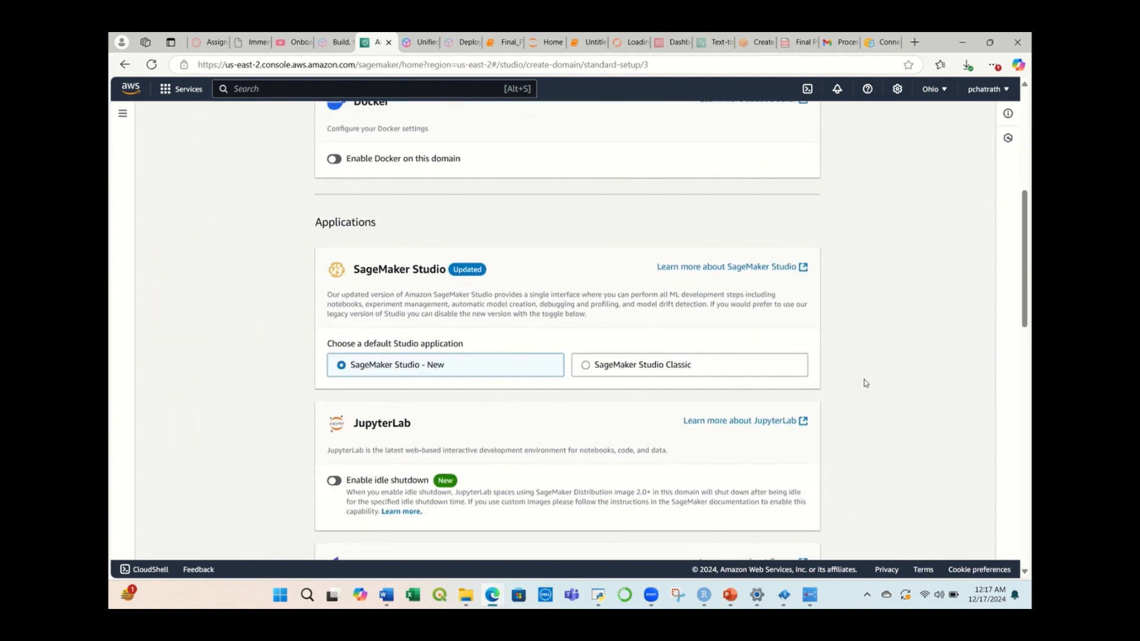
scroll(860, 385, down, 10)
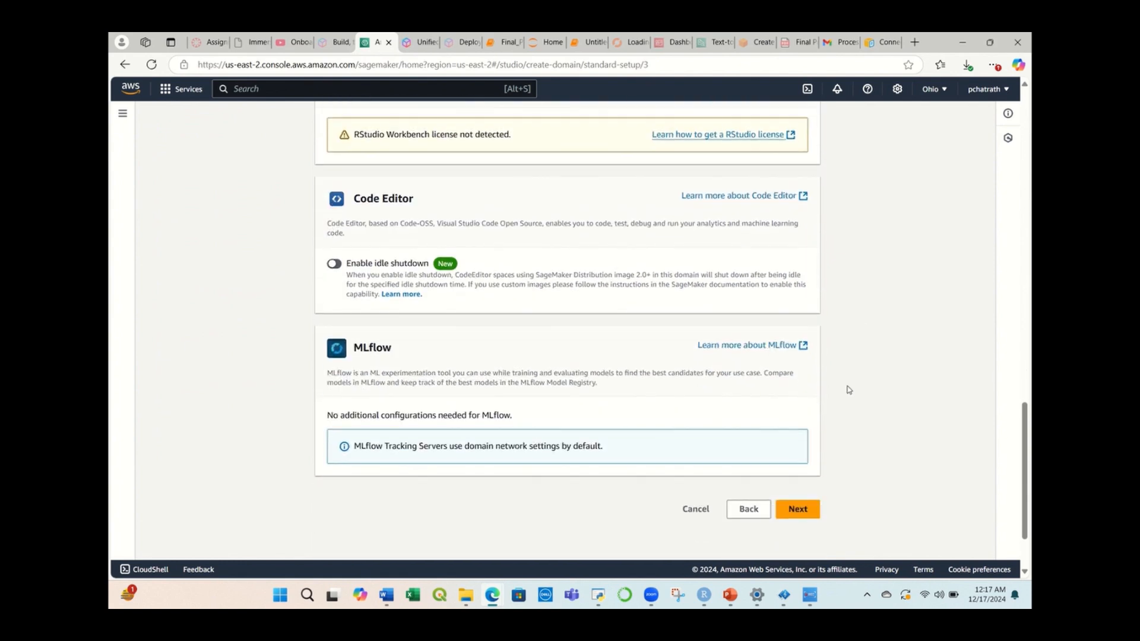
scroll(836, 392, down, 1)
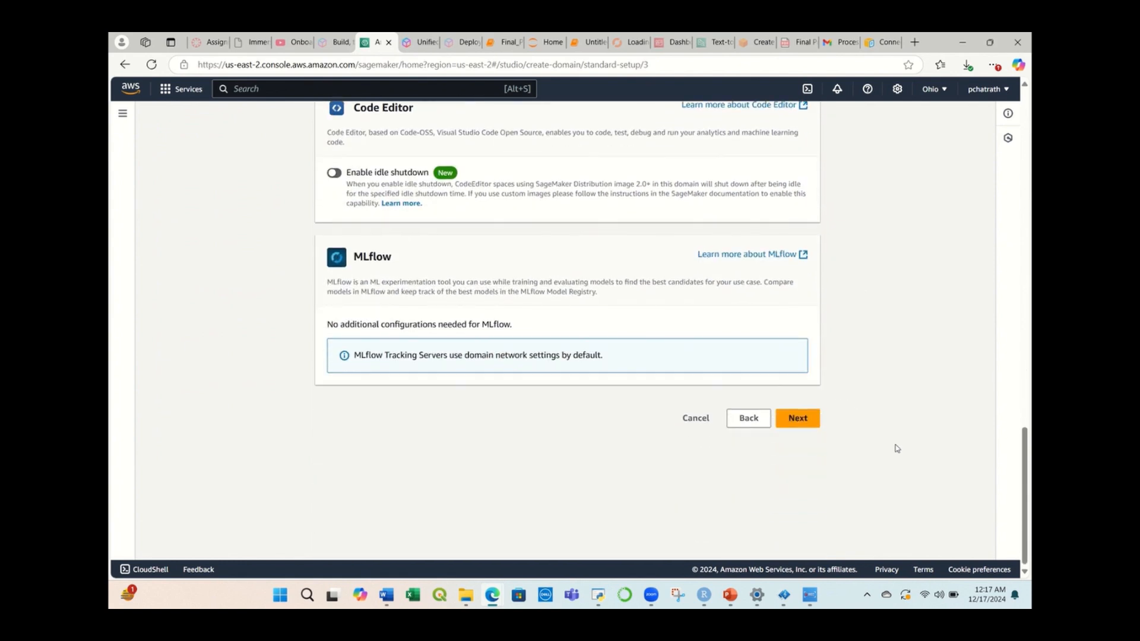
click(797, 418)
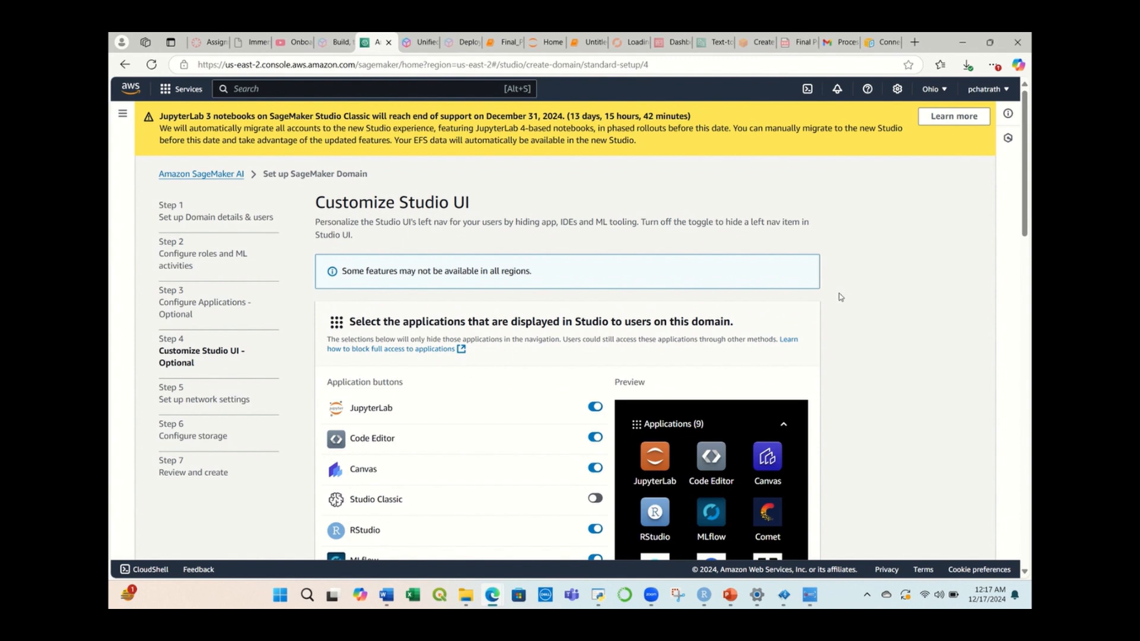
scroll(840, 297, down, 15)
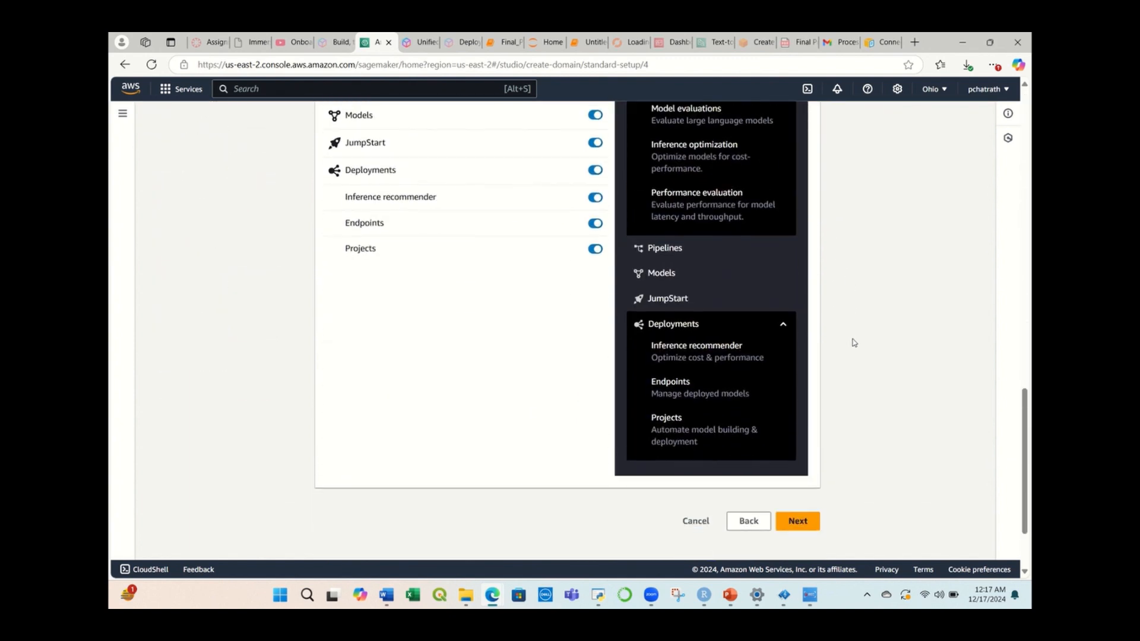
scroll(854, 356, down, 2)
click(798, 417)
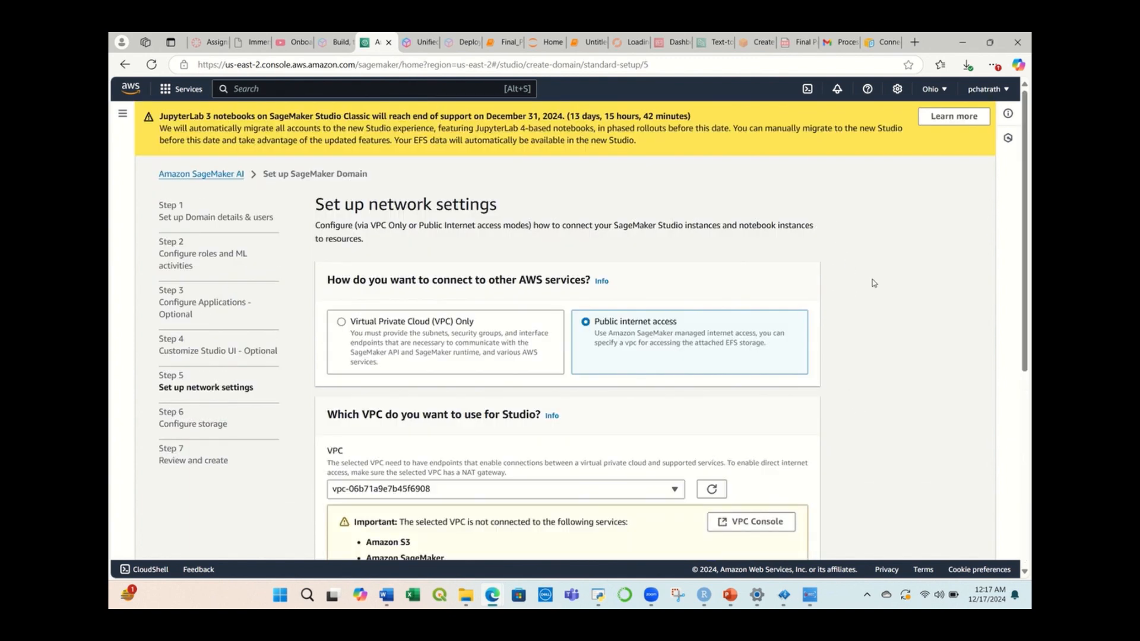
Step: Keep the default VPC and choose the subnets Subnet_east_2b and Subnet_east_2a for Studio
scroll(867, 285, down, 5)
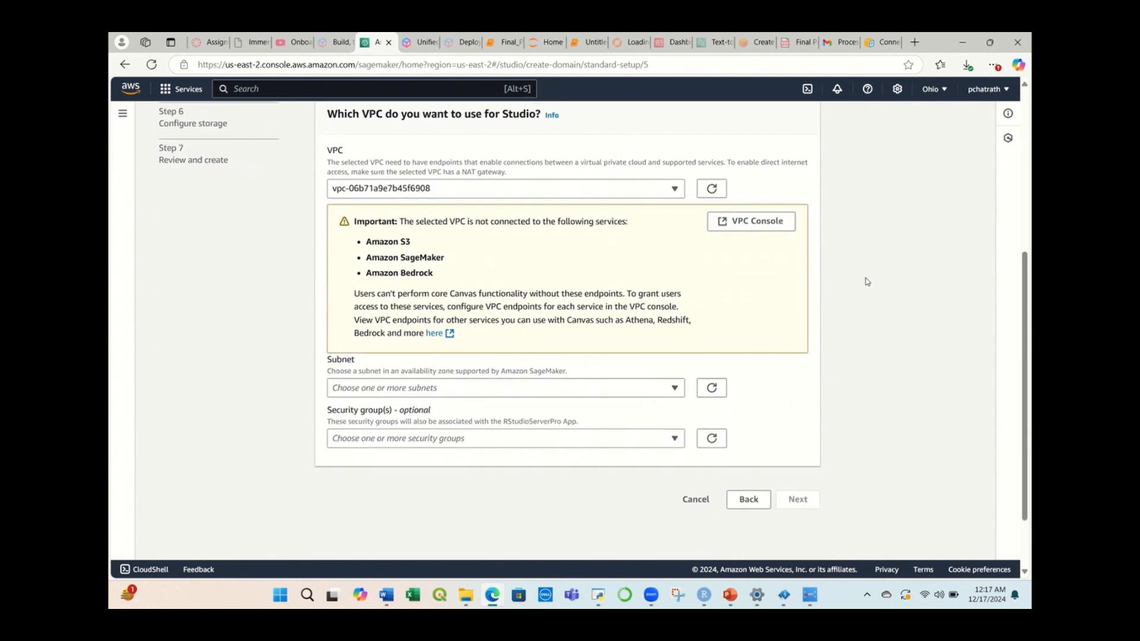
click(634, 188)
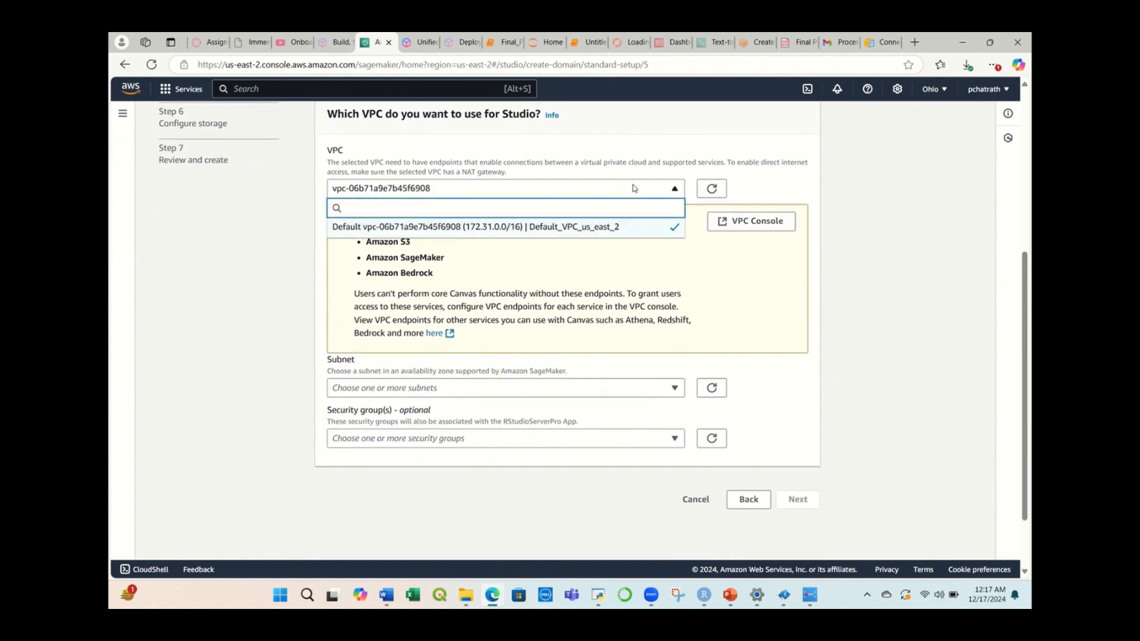
click(633, 188)
click(582, 389)
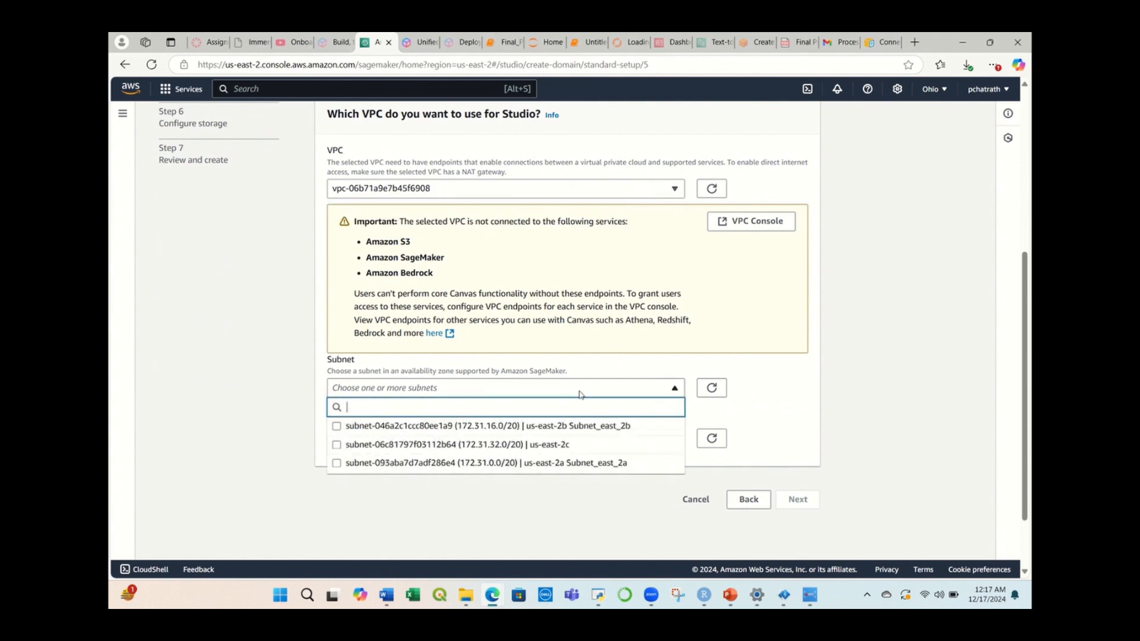
click(523, 426)
click(548, 466)
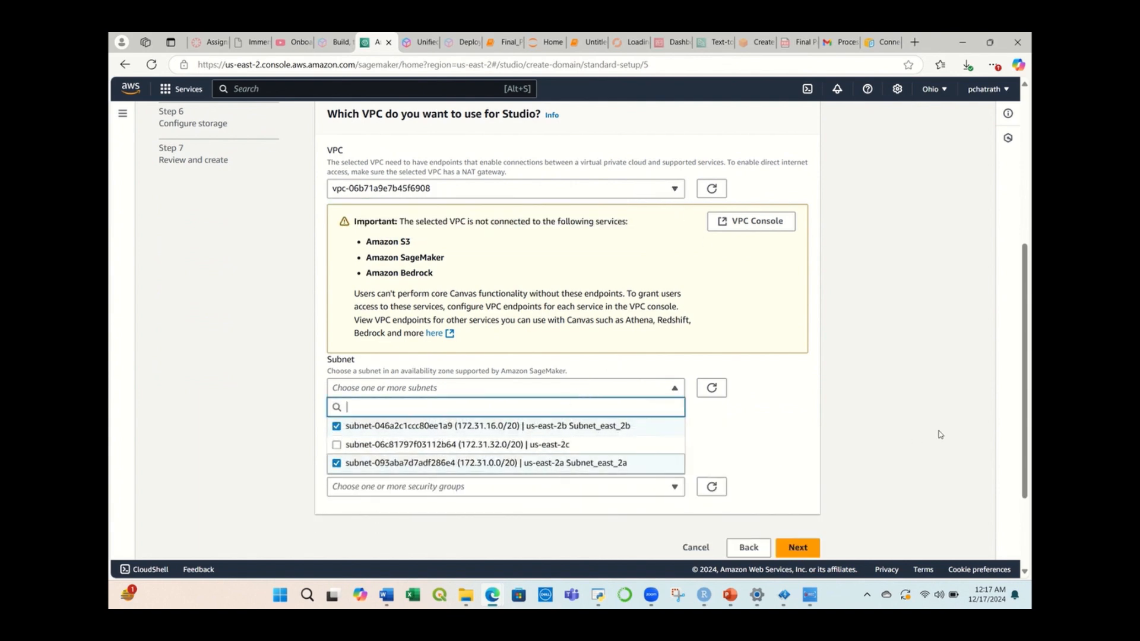
click(942, 433)
Step: Check the available security groups, leave them all unselected, and continue to the storage configuration
click(653, 486)
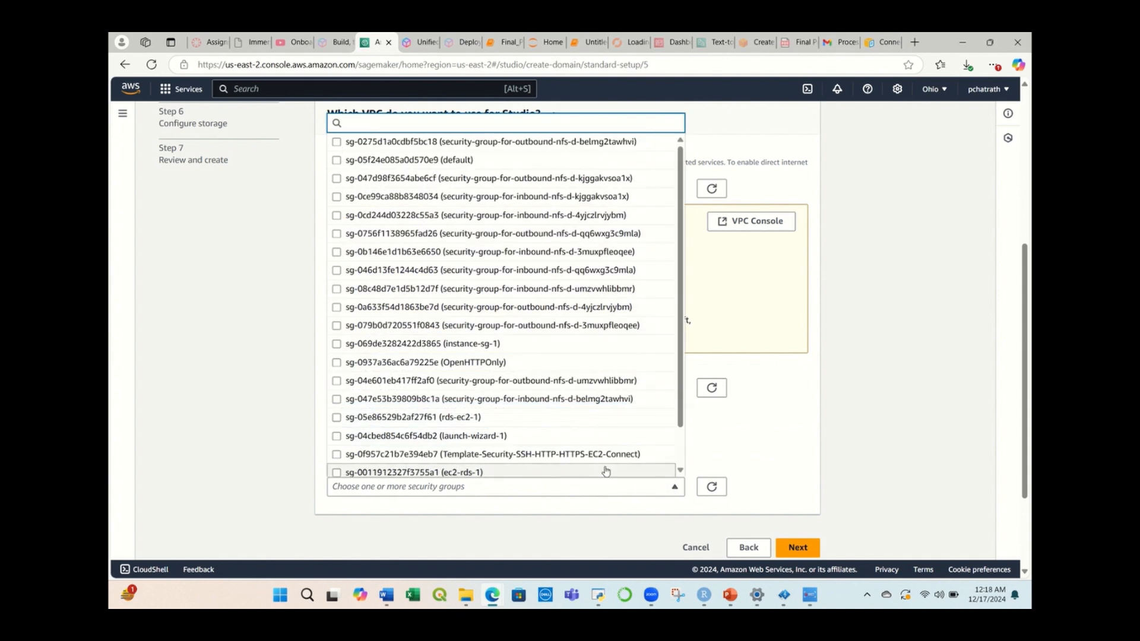
click(888, 431)
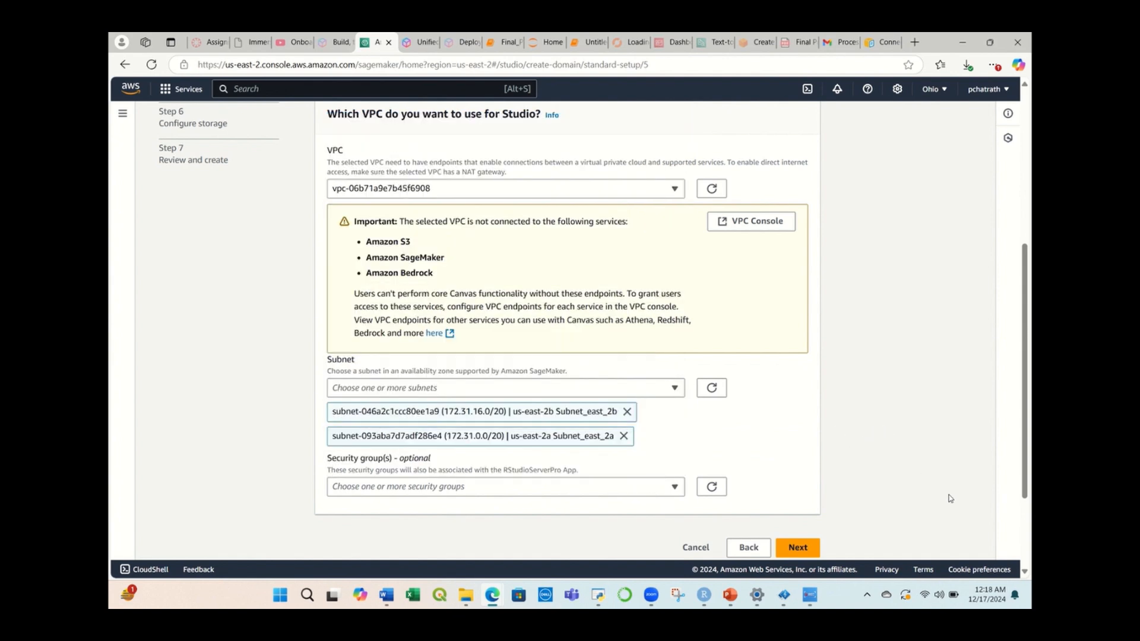
scroll(885, 478, down, 3)
click(800, 421)
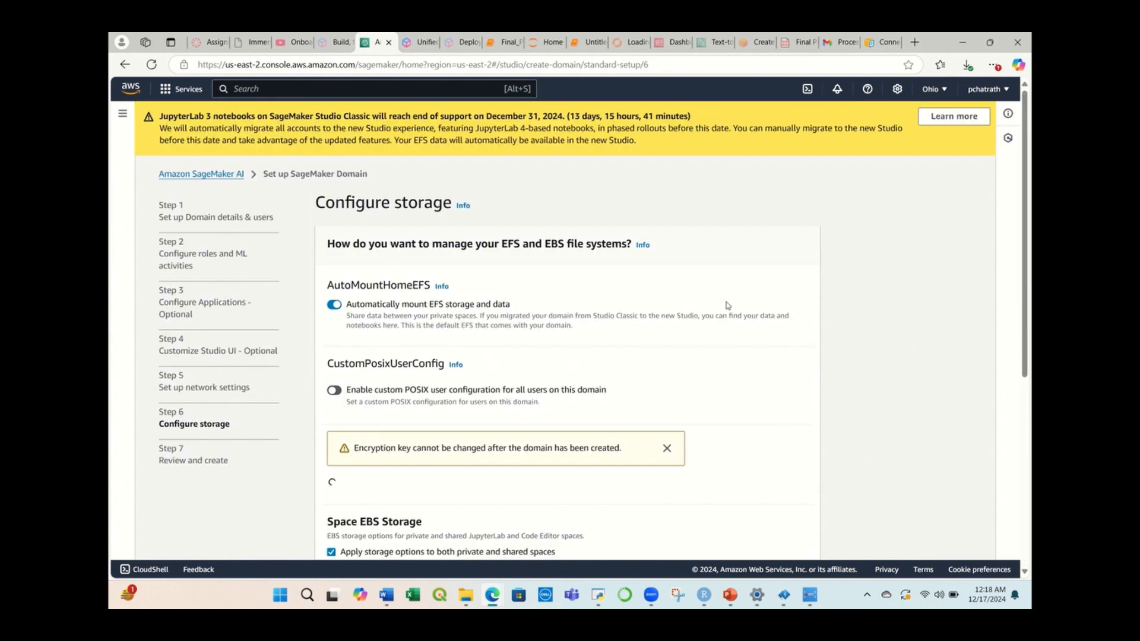
Step: Keep the default EFS and EBS storage options, and continue to the final review
scroll(728, 309, down, 5)
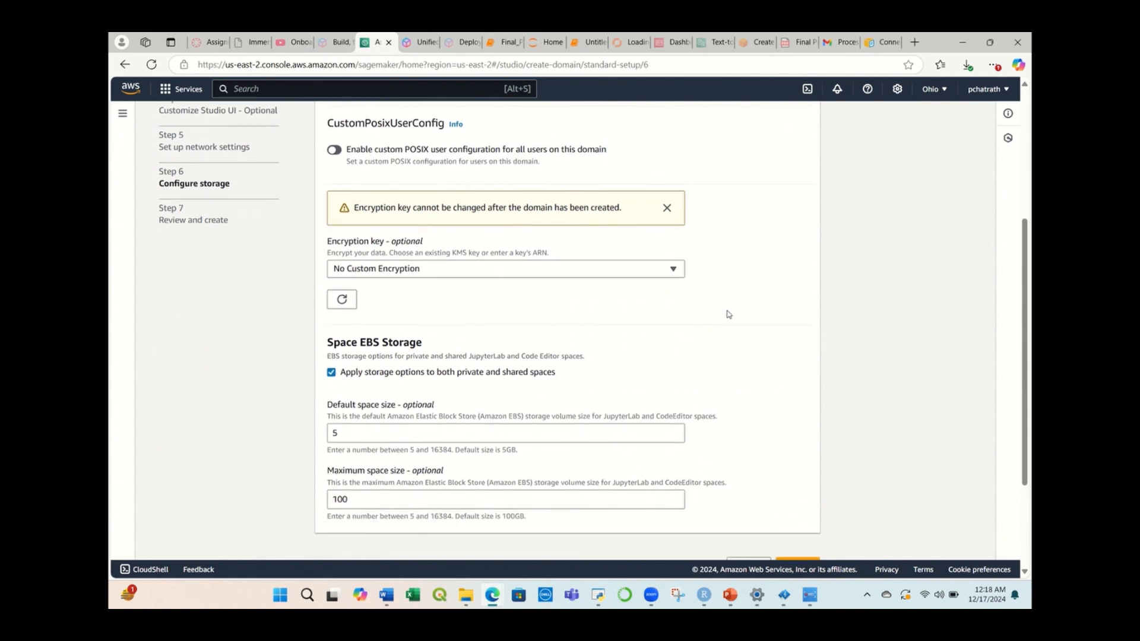
scroll(729, 315, down, 3)
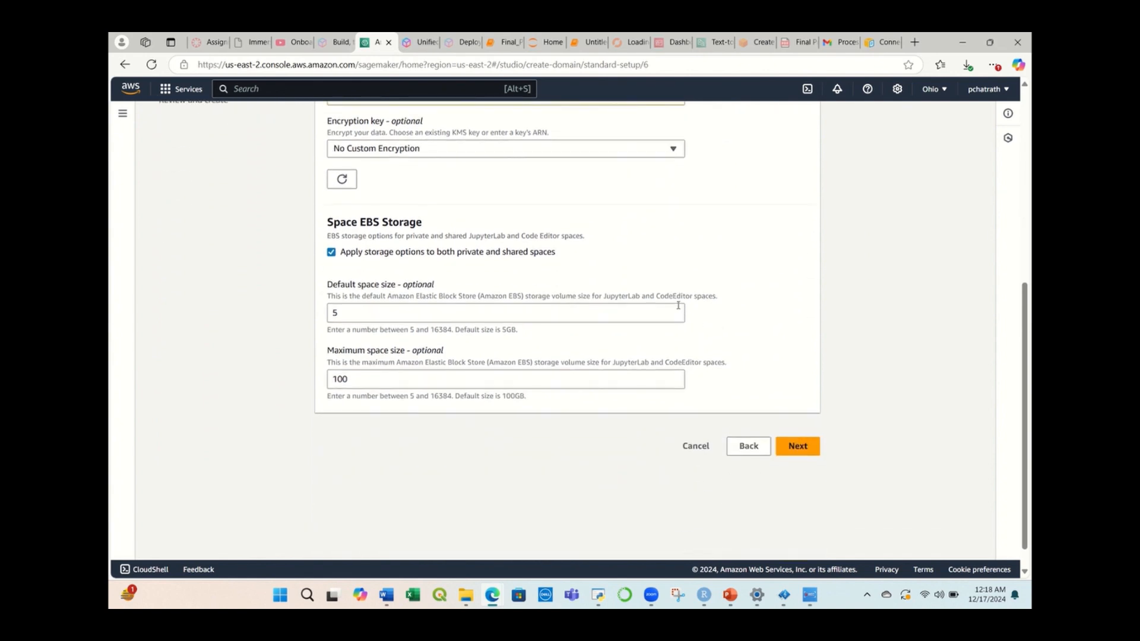
click(789, 449)
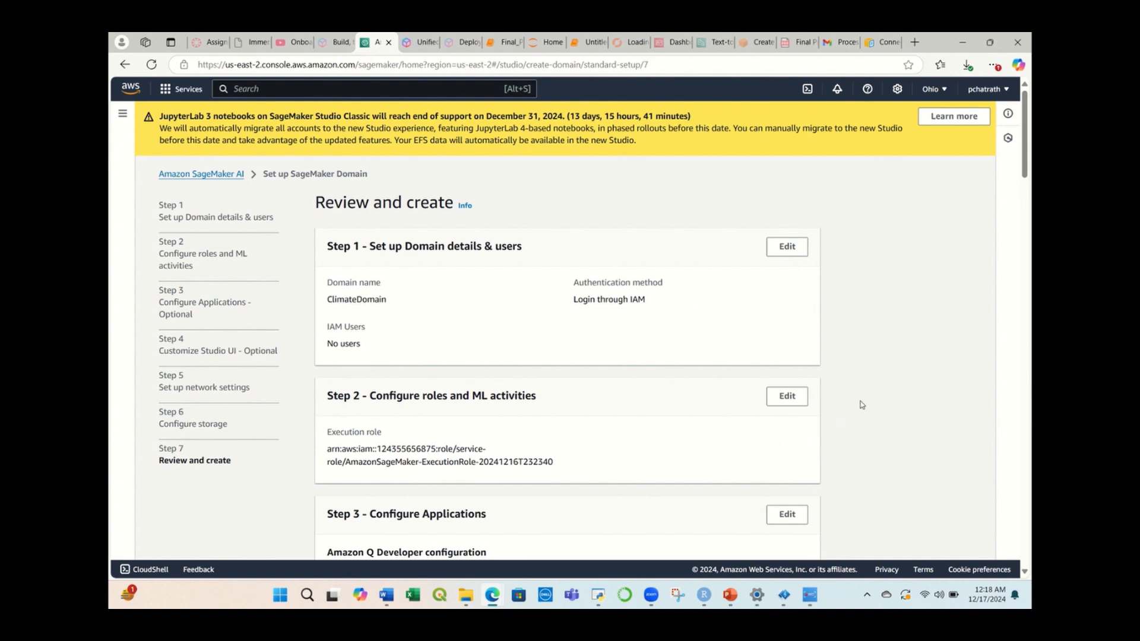
Step: Review the summary of all ClimateDomain settings and submit it to create the domain
scroll(861, 405, down, 3)
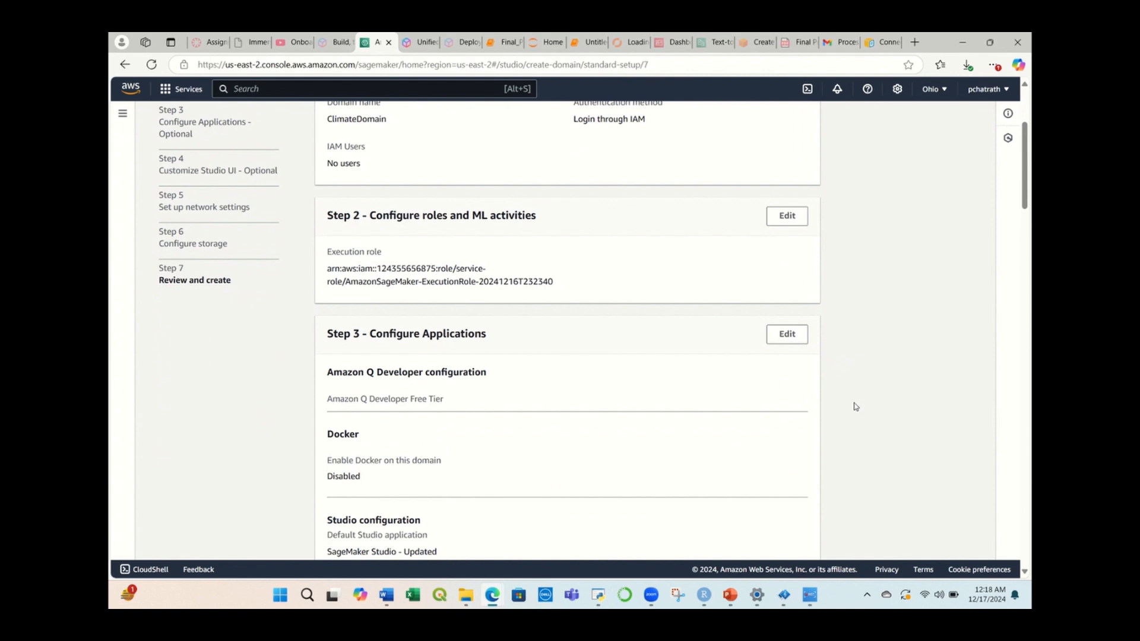
scroll(851, 410, down, 2)
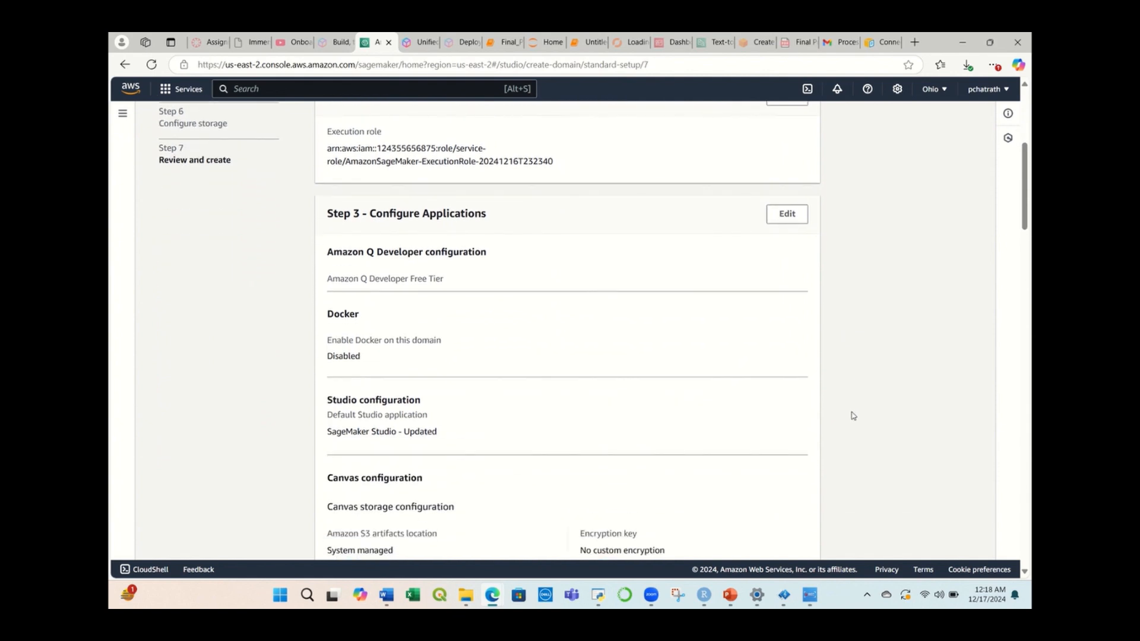
scroll(865, 422, down, 4)
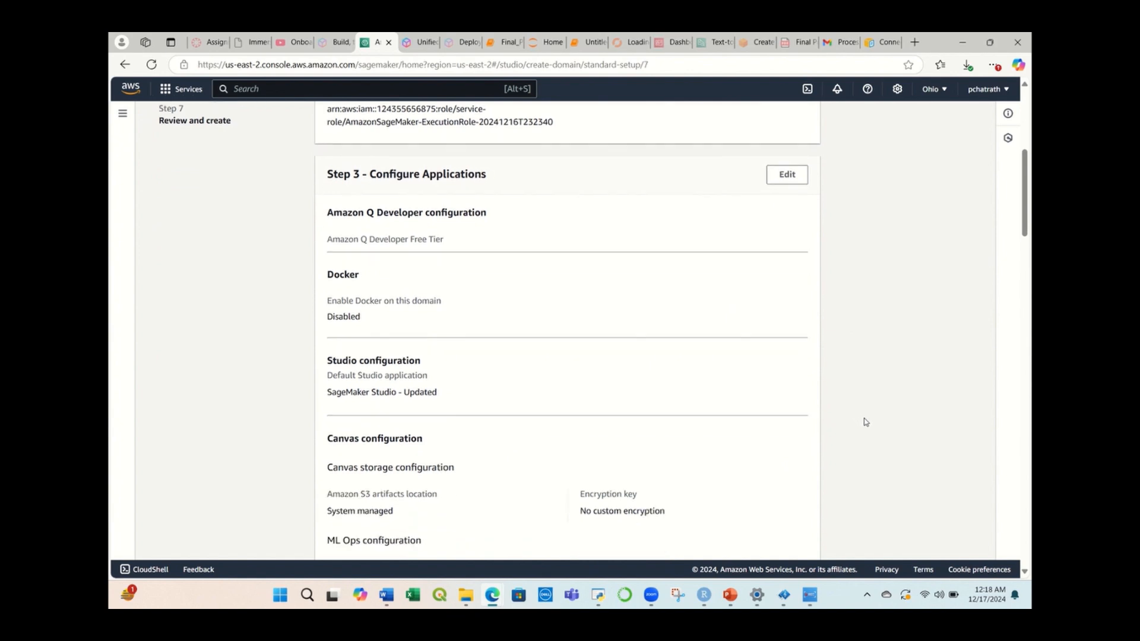
scroll(869, 424, down, 6)
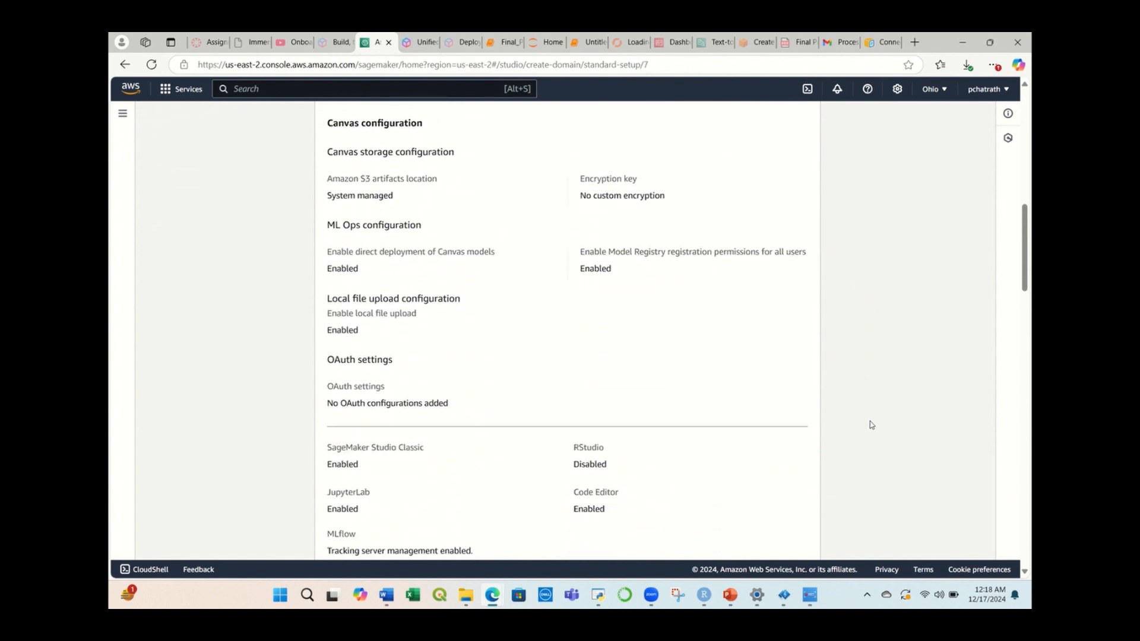
scroll(871, 424, down, 2)
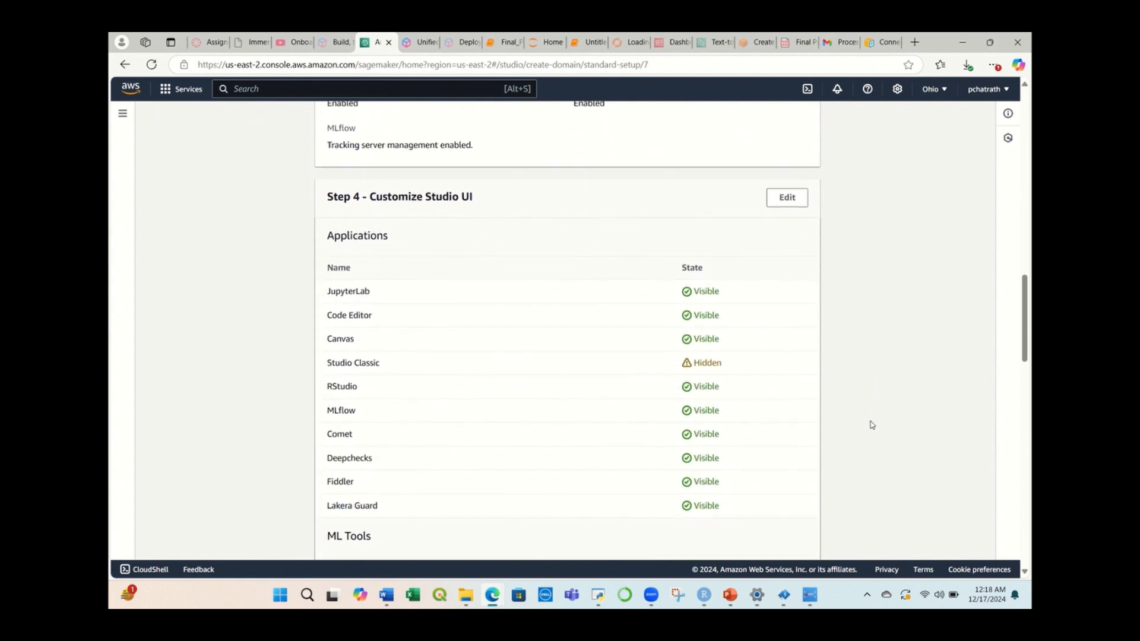
scroll(871, 424, down, 5)
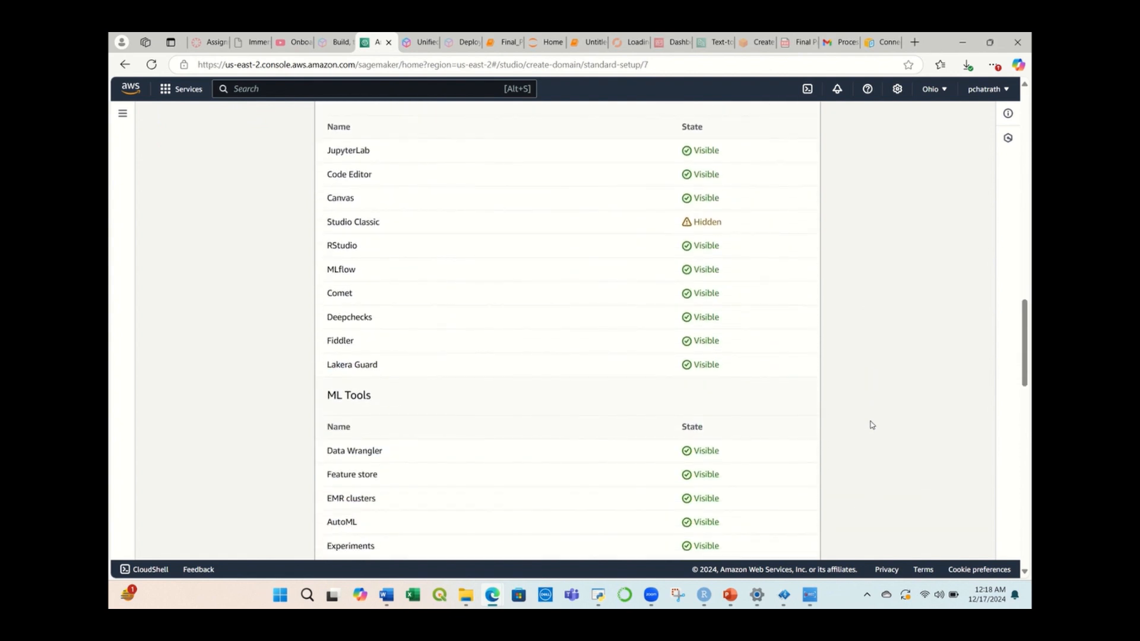
scroll(871, 424, down, 5)
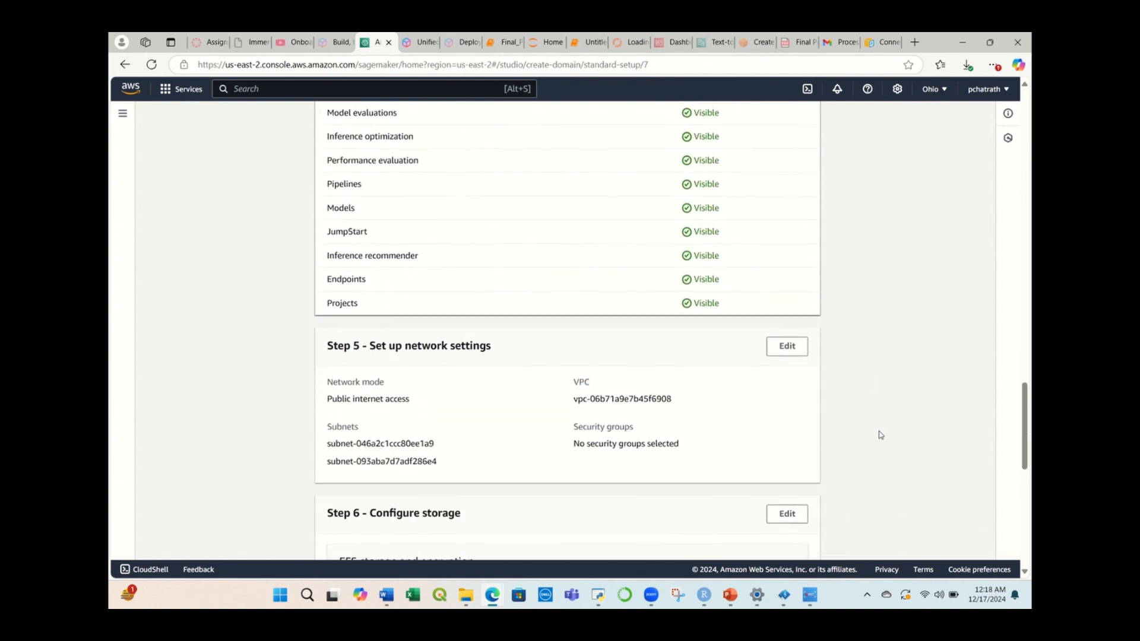
scroll(881, 435, down, 5)
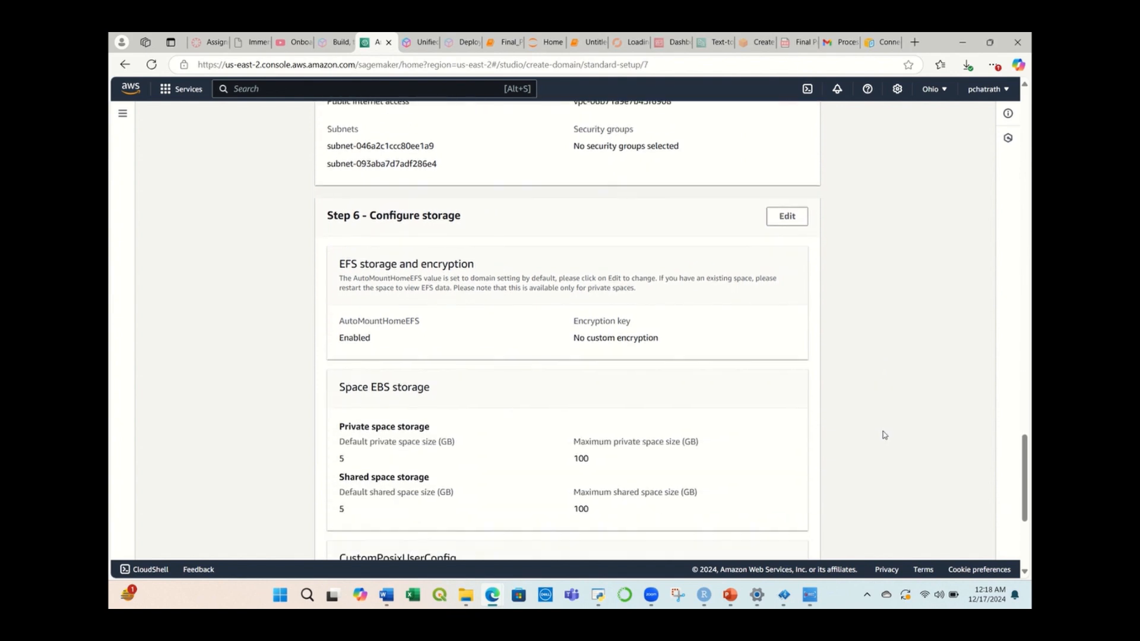
scroll(884, 435, down, 3)
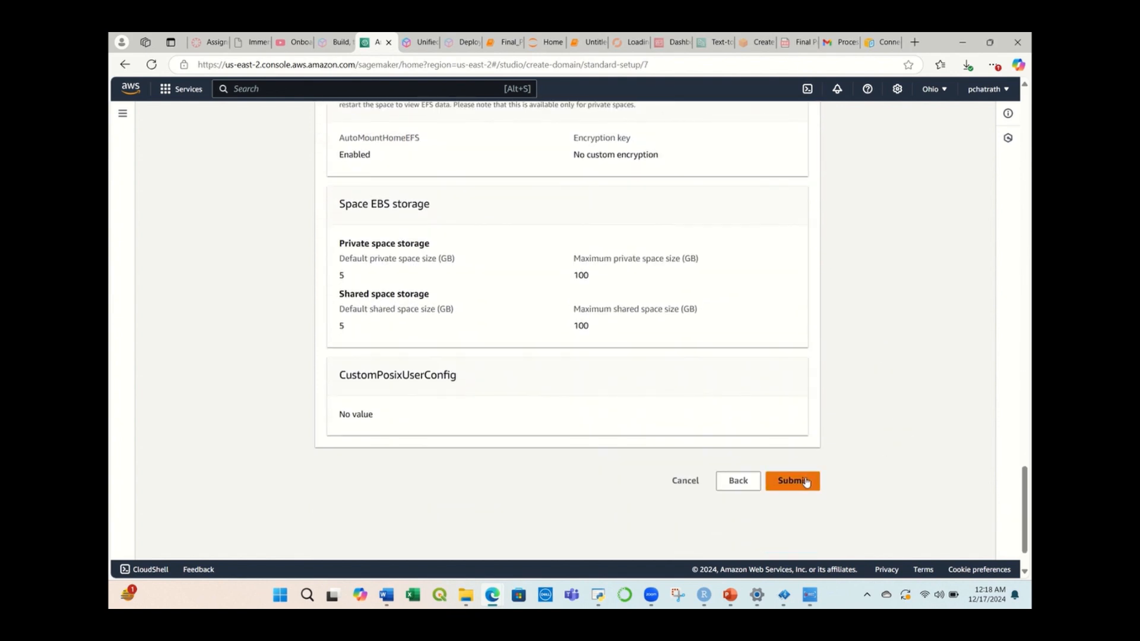
click(804, 483)
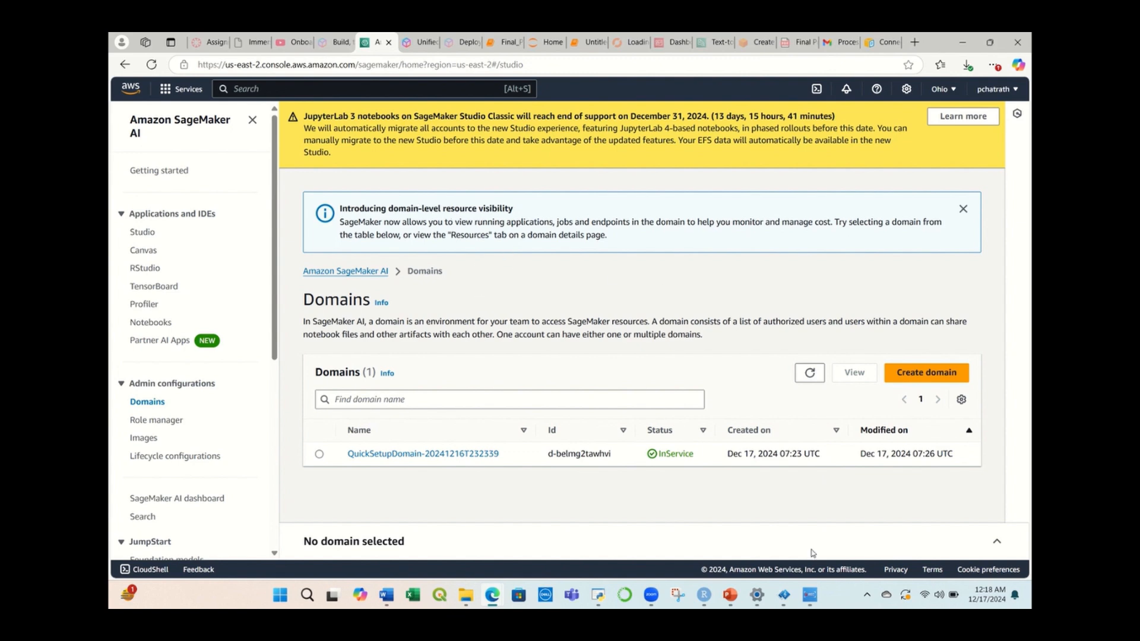
click(810, 595)
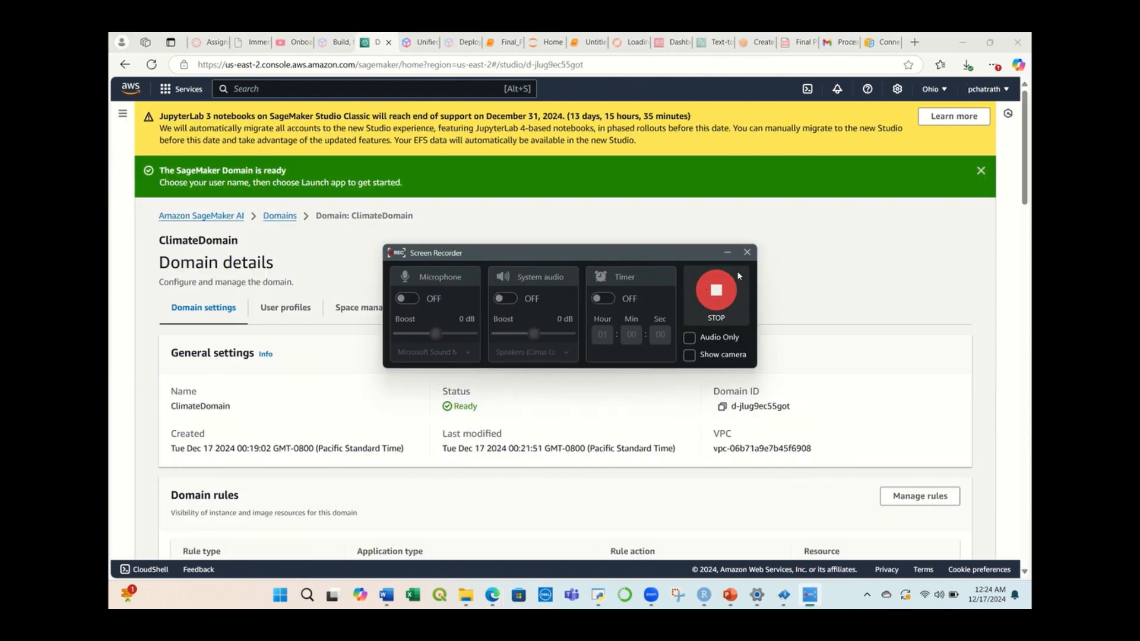
click(739, 274)
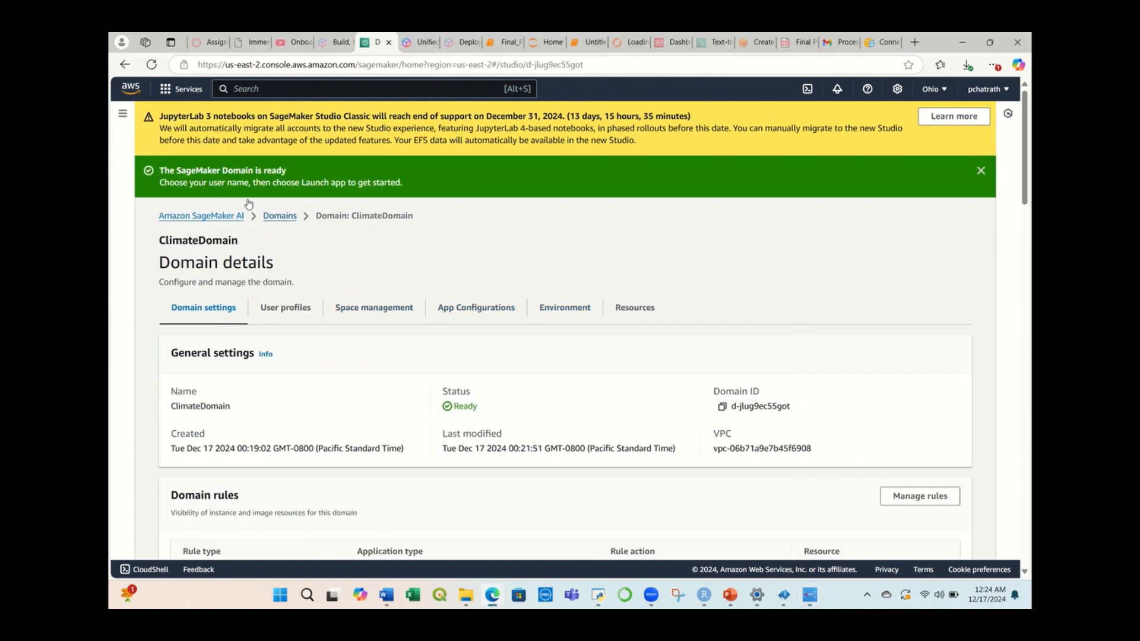
Step: Examine the network, storage and S3 resource sections in ClimateDomain's settings, and open its user profiles
scroll(338, 257, down, 5)
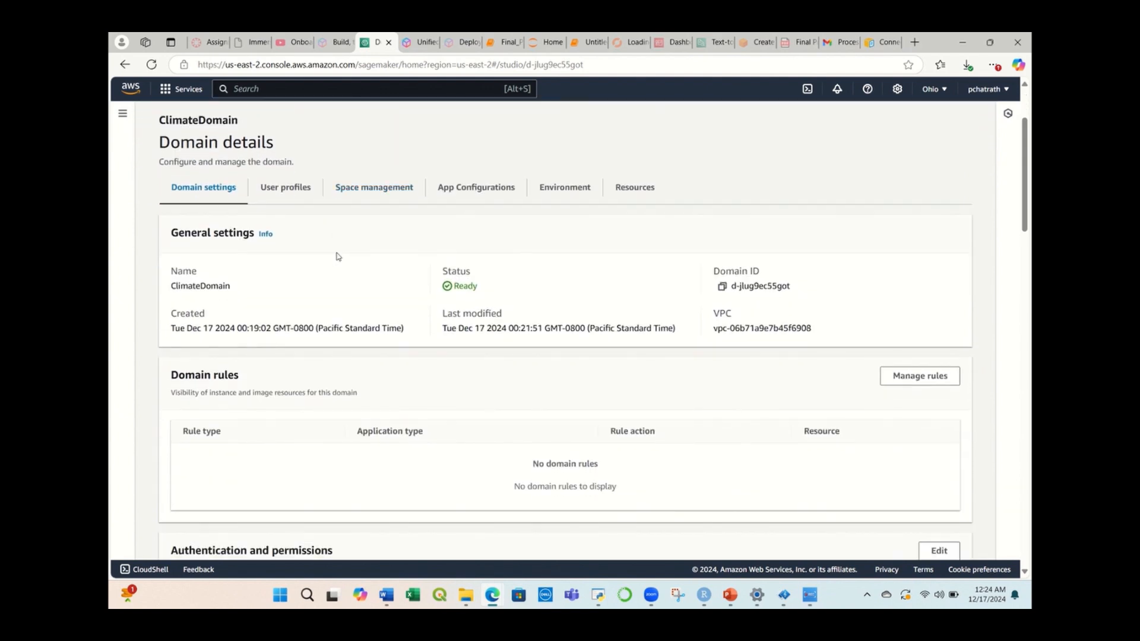
scroll(400, 346, down, 5)
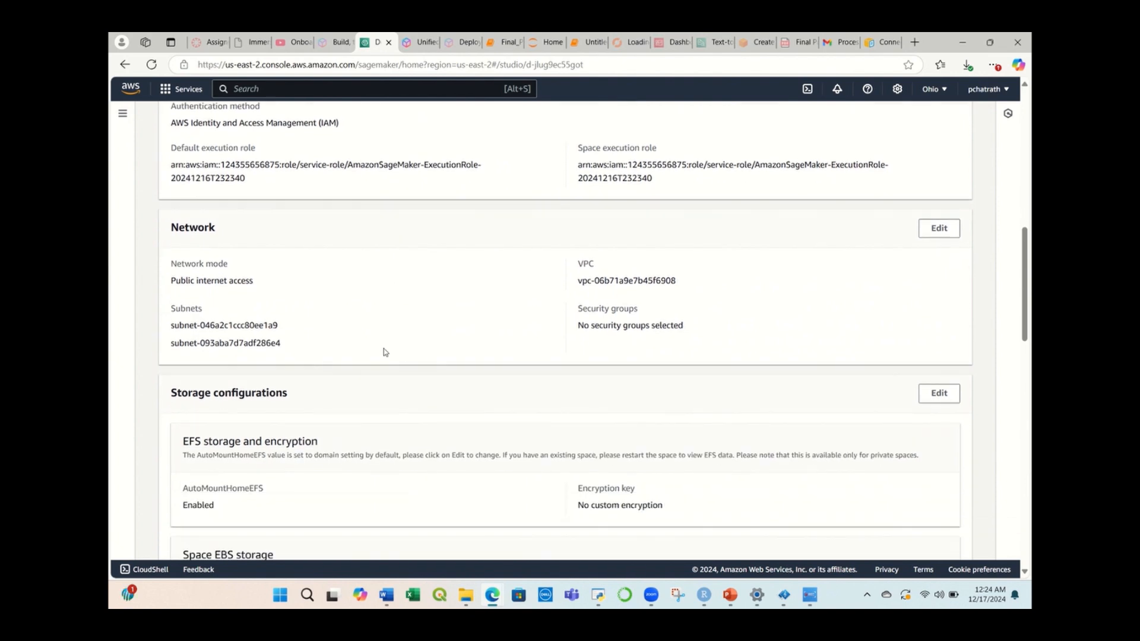
scroll(385, 352, down, 1)
scroll(385, 352, down, 1)
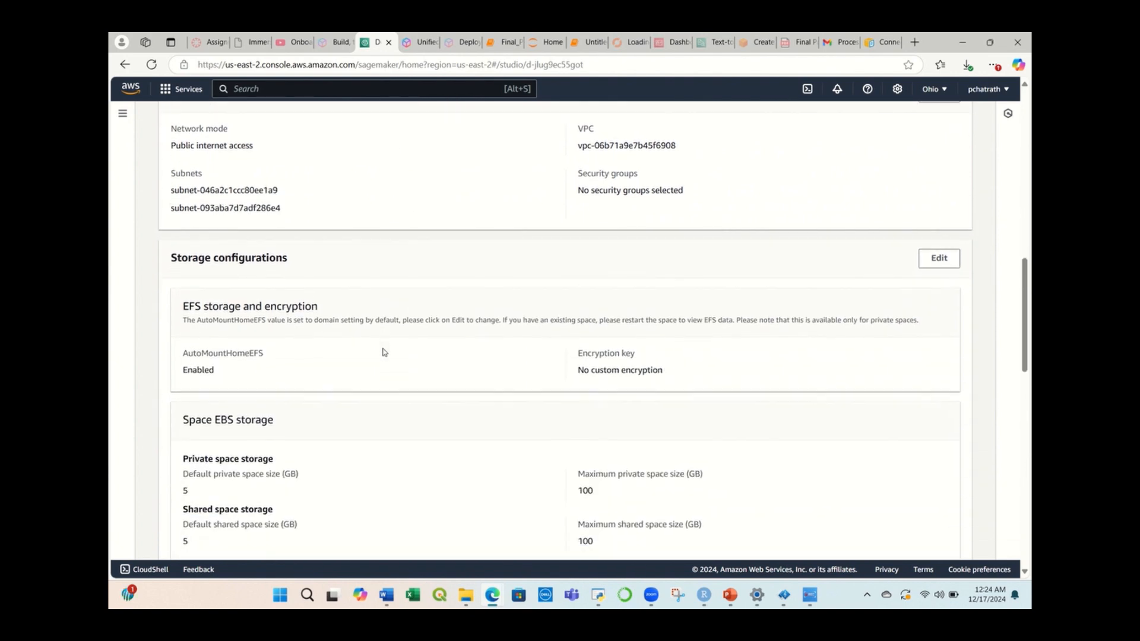
scroll(383, 352, down, 2)
scroll(383, 352, up, 2)
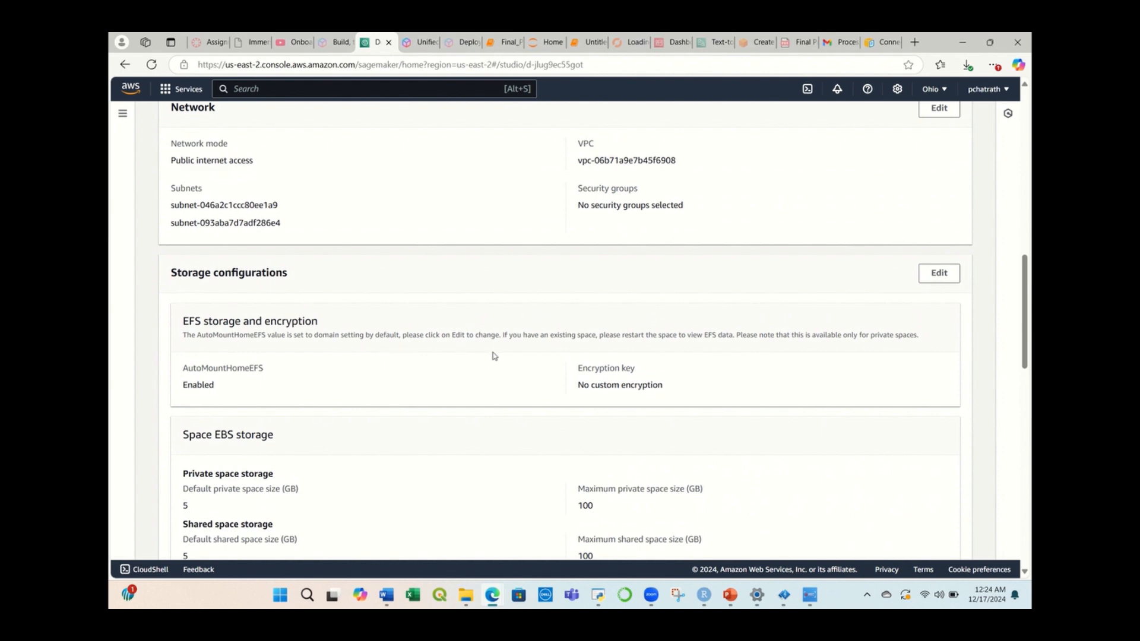
scroll(380, 354, down, 4)
scroll(355, 352, down, 9)
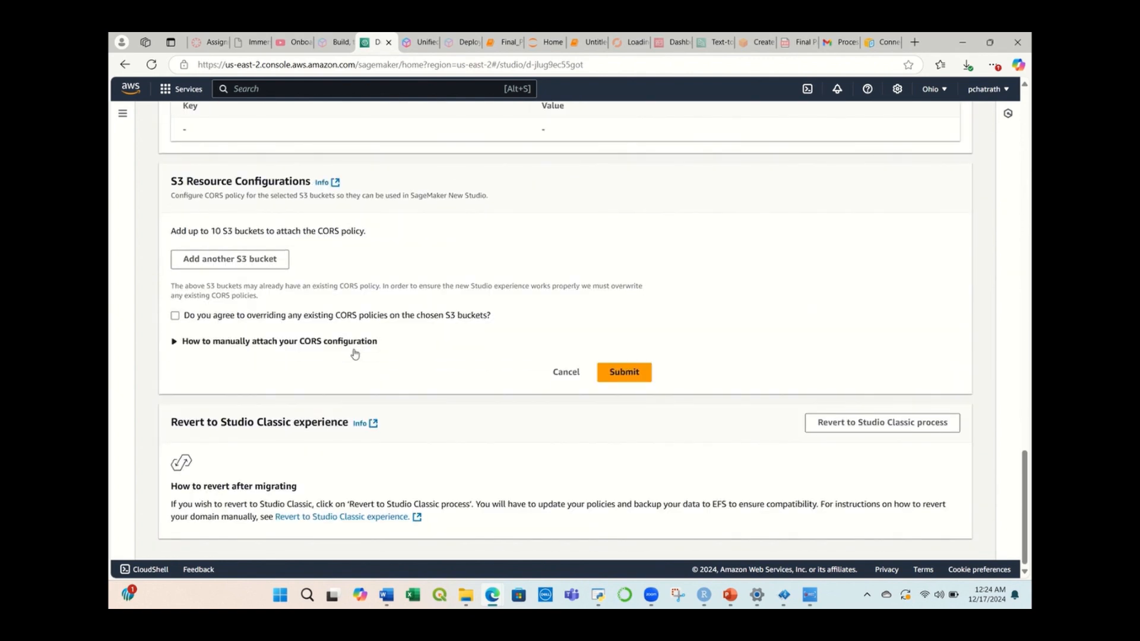
scroll(355, 353, up, 20)
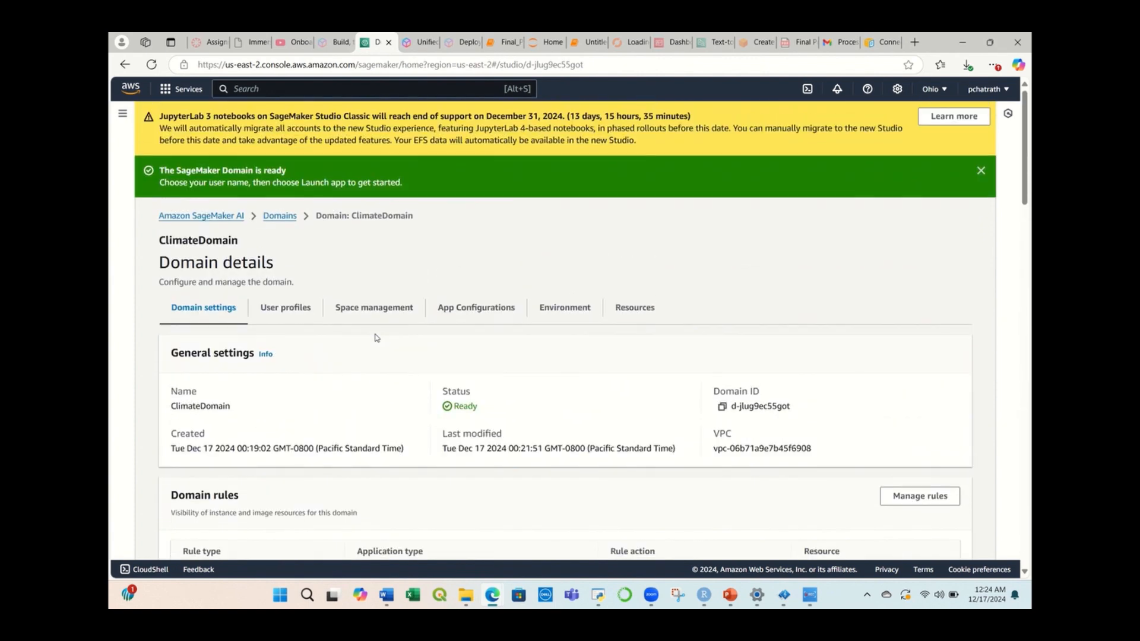
click(289, 307)
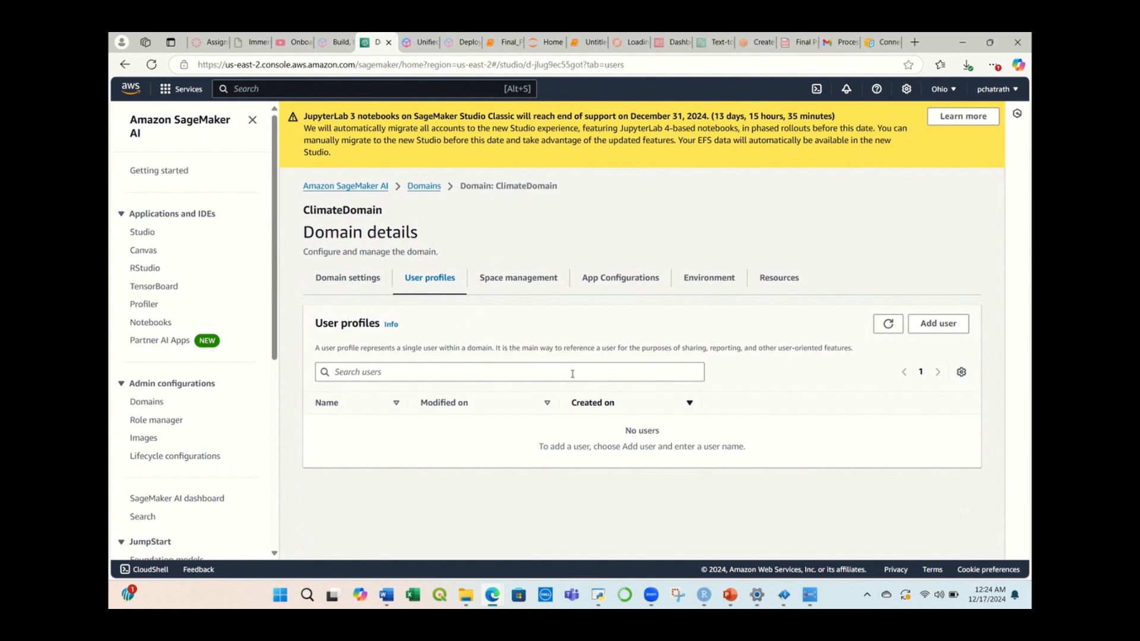
Step: Start adding a user profile to ClimateDomain
click(948, 327)
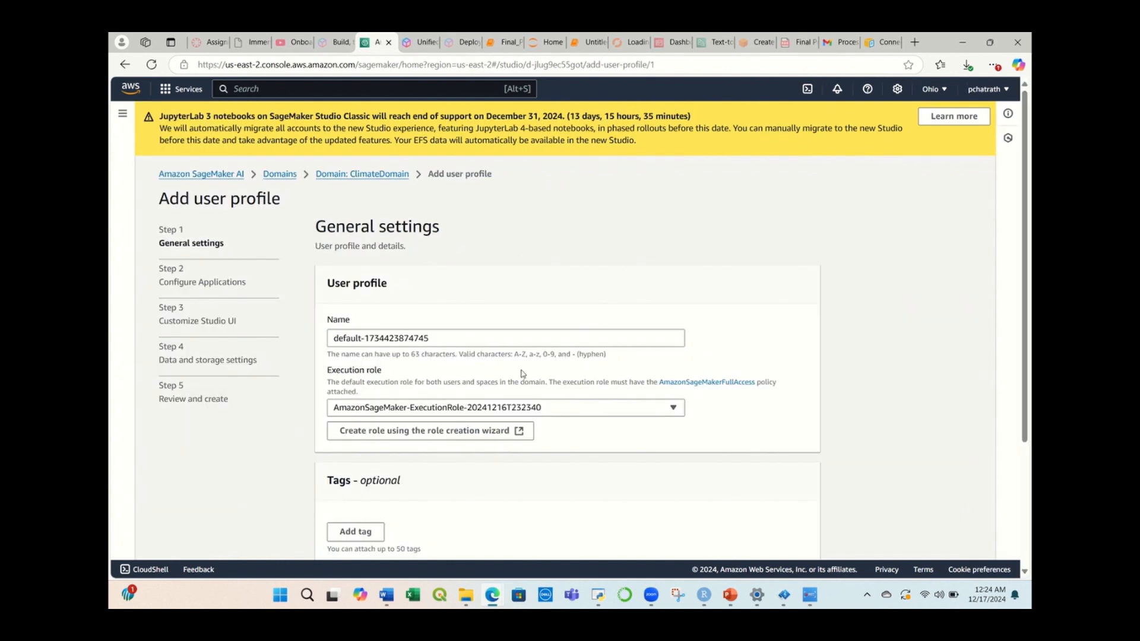
drag(443, 345, 326, 339)
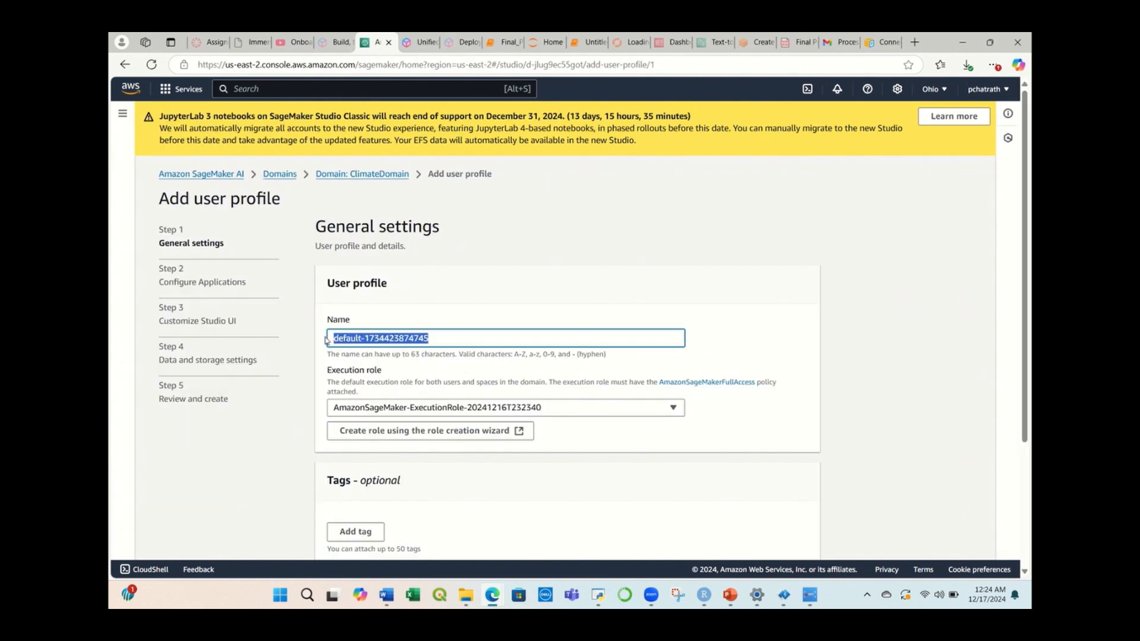
text(Data)
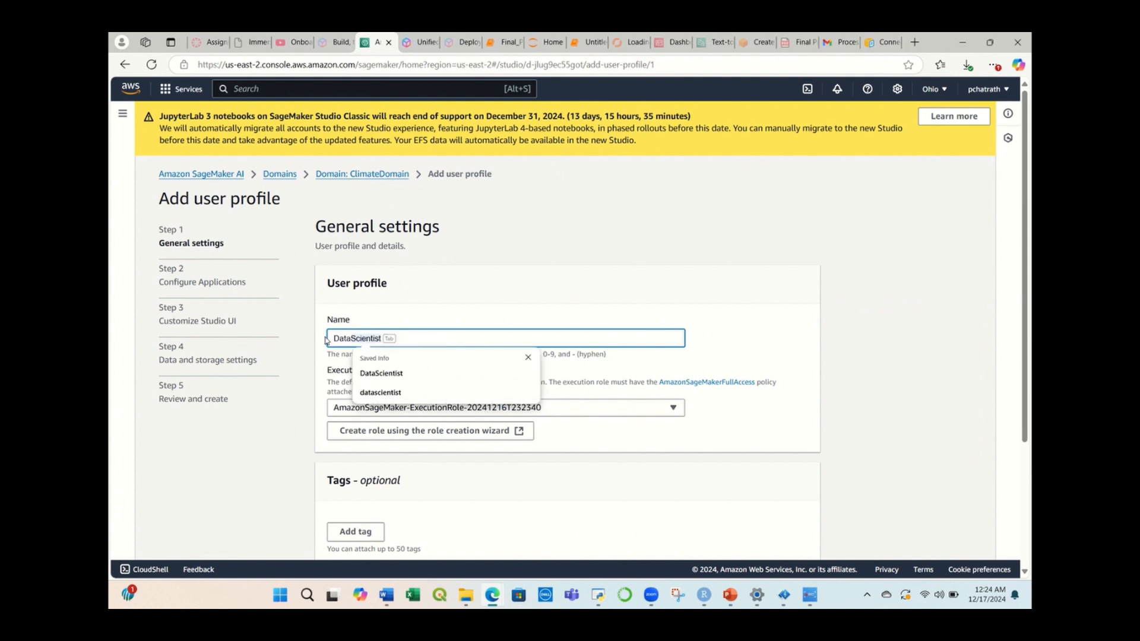
key(Tab)
key(Return)
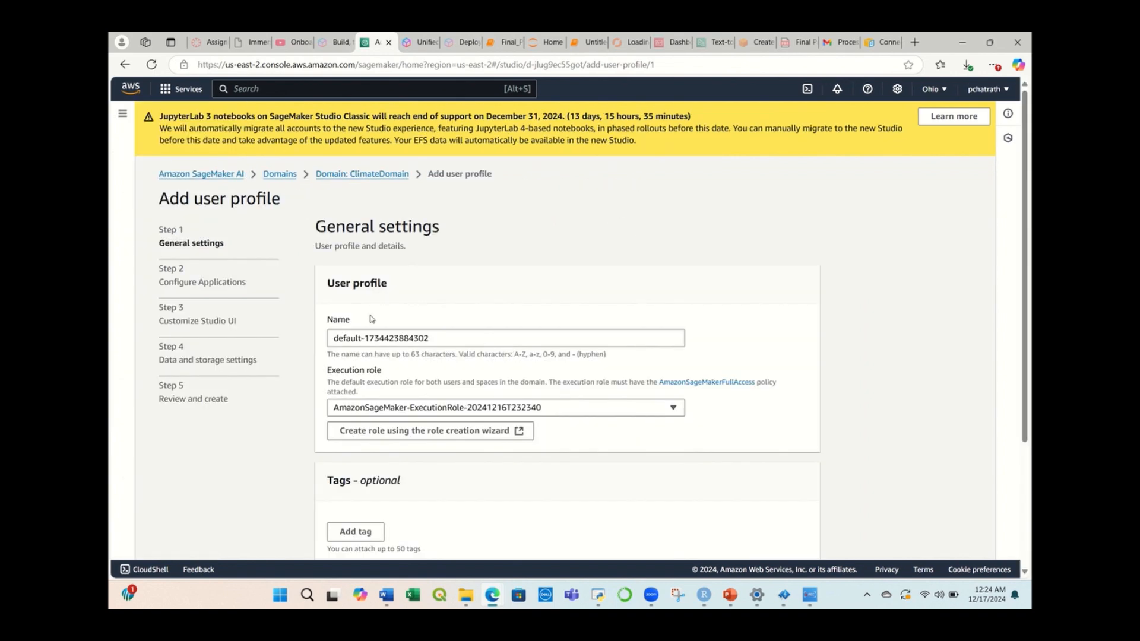
Step: Replace the default name of the new user profile with DataScientist
drag(420, 341, 317, 339)
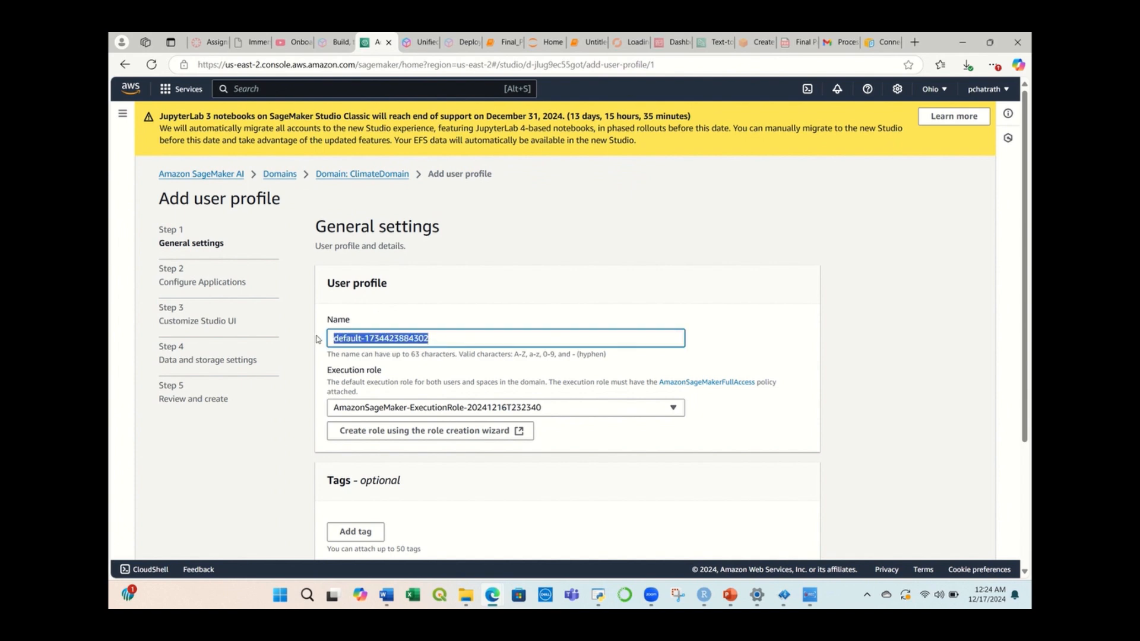
text(DataS)
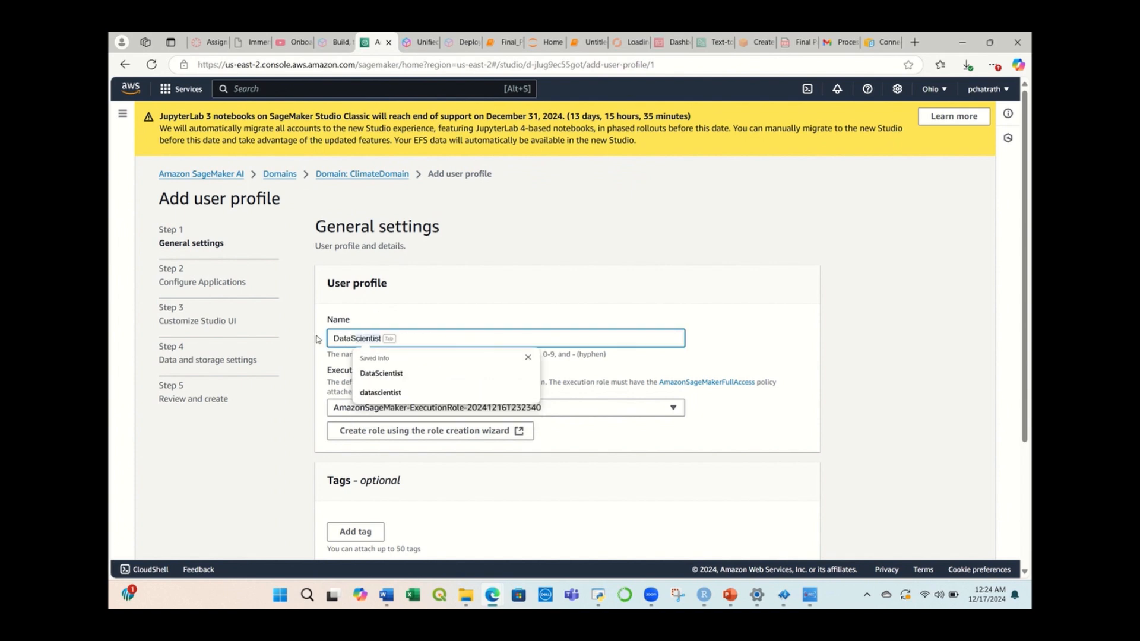
text(cientist)
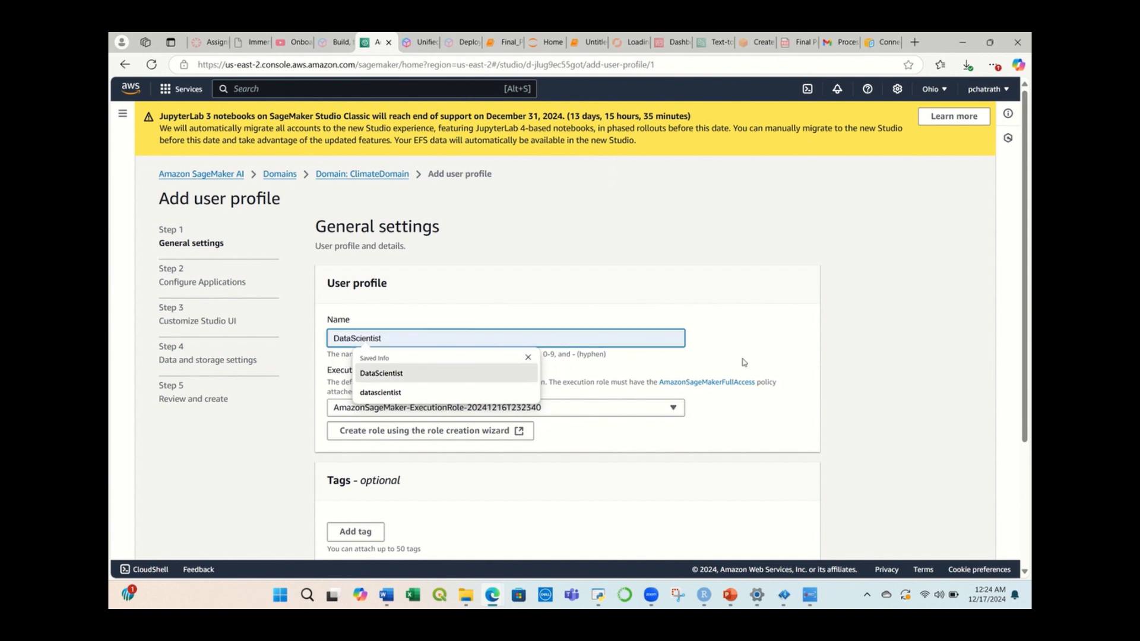
click(732, 333)
Step: Check the available execution roles, keep AmazonSageMaker-ExecutionRole-20241216T232340, and continue to the application configuration
scroll(593, 371, down, 2)
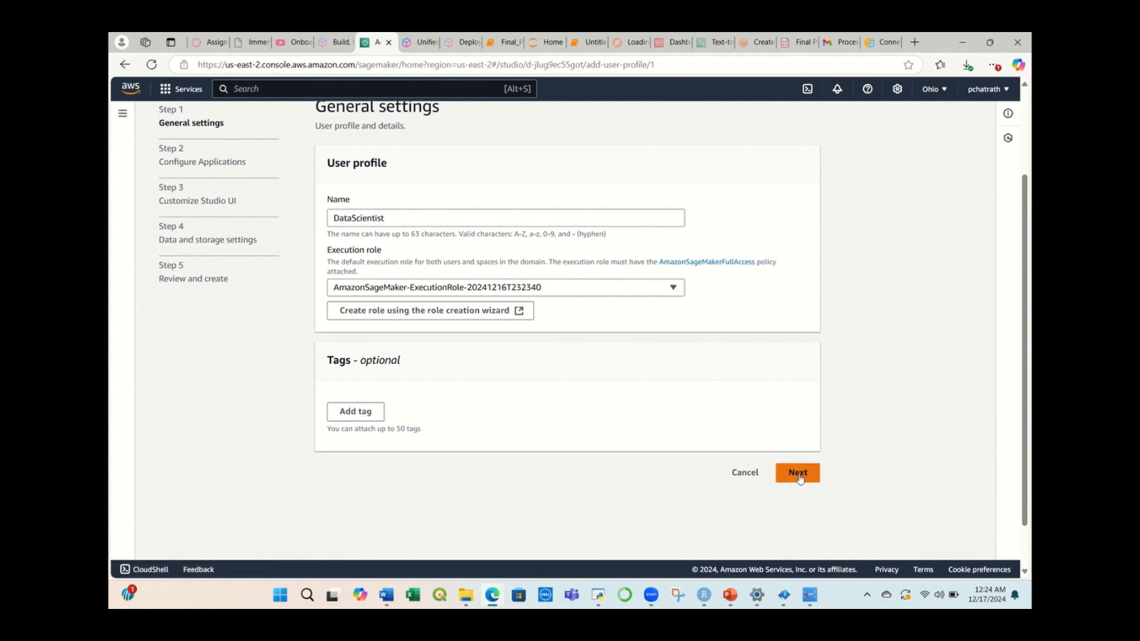
click(670, 289)
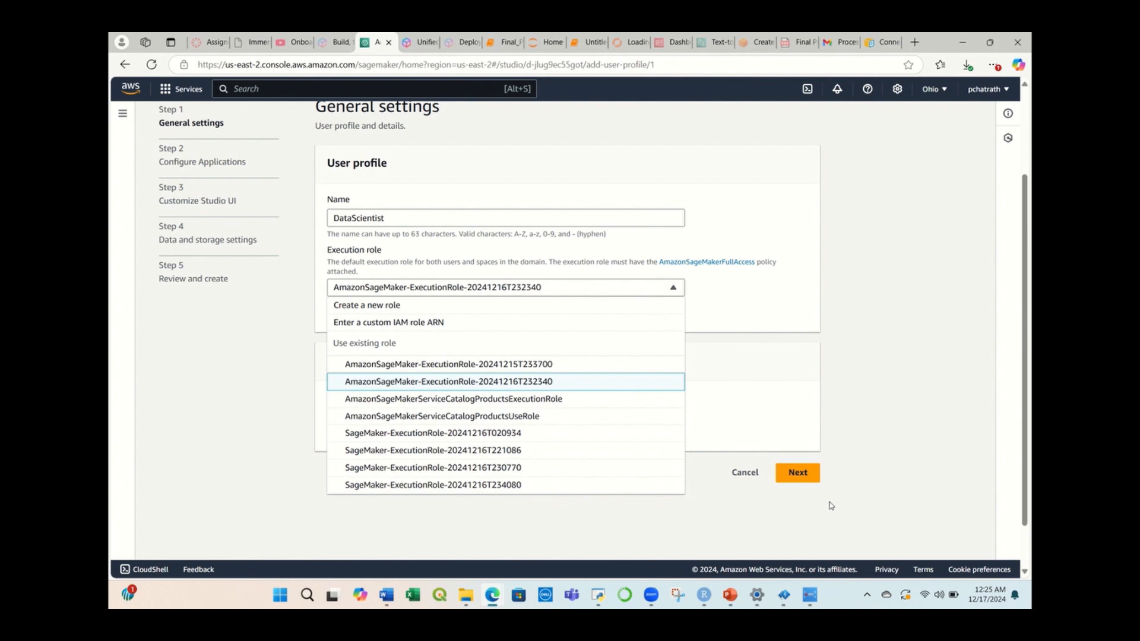
click(799, 476)
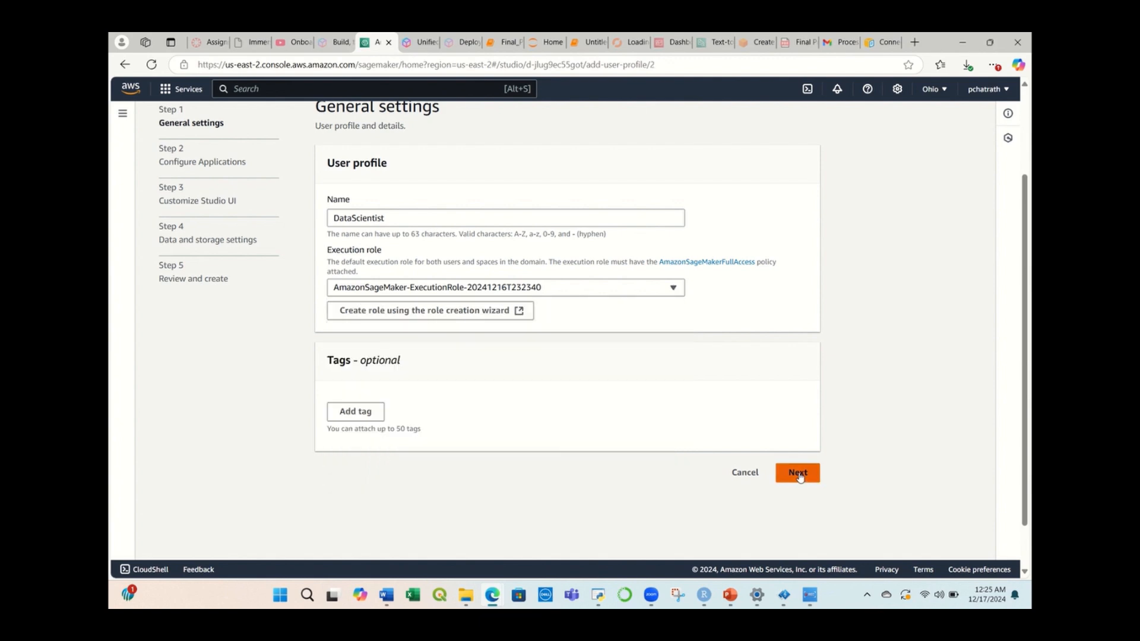
click(799, 477)
Step: Accept the default application, Studio UI, and data and storage settings, continuing through to the user profile's final review
scroll(551, 403, down, 13)
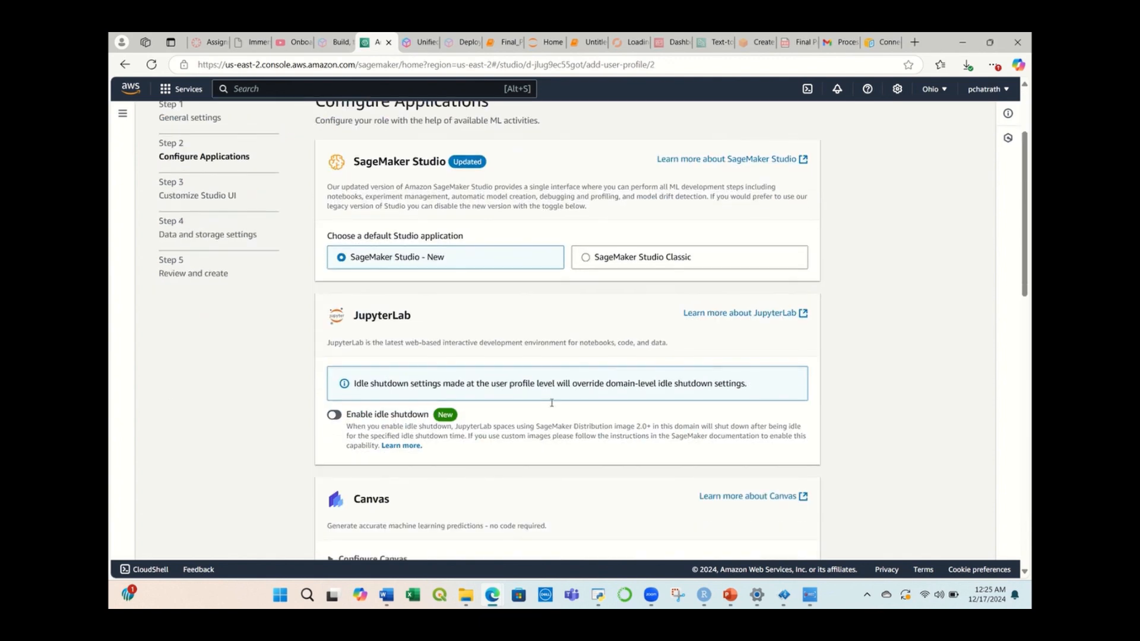
scroll(565, 421, down, 3)
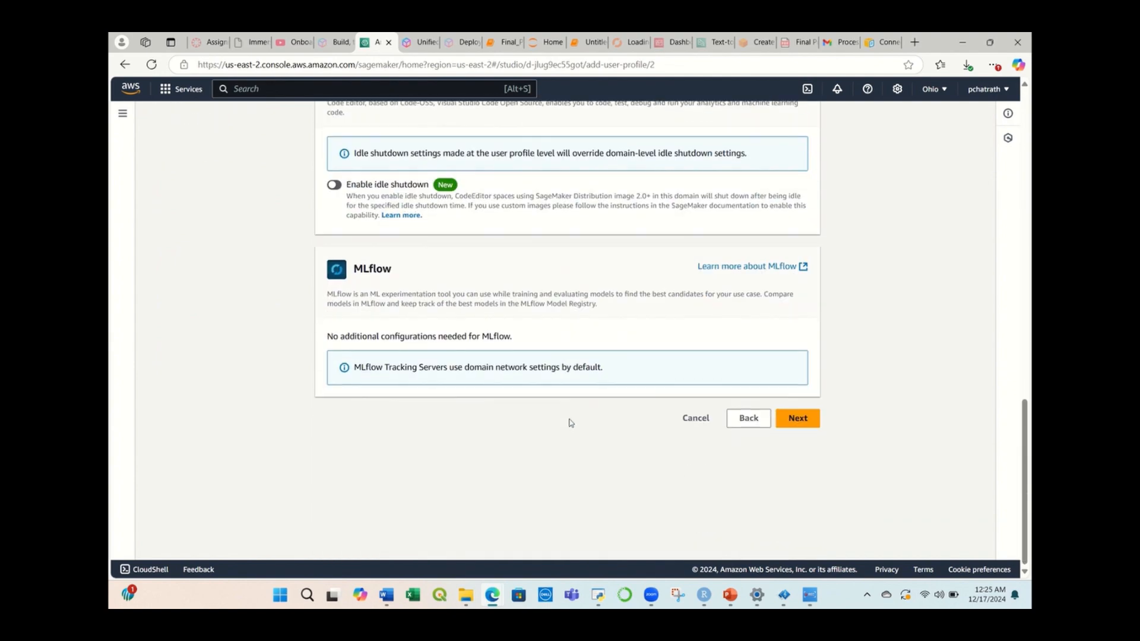
click(798, 422)
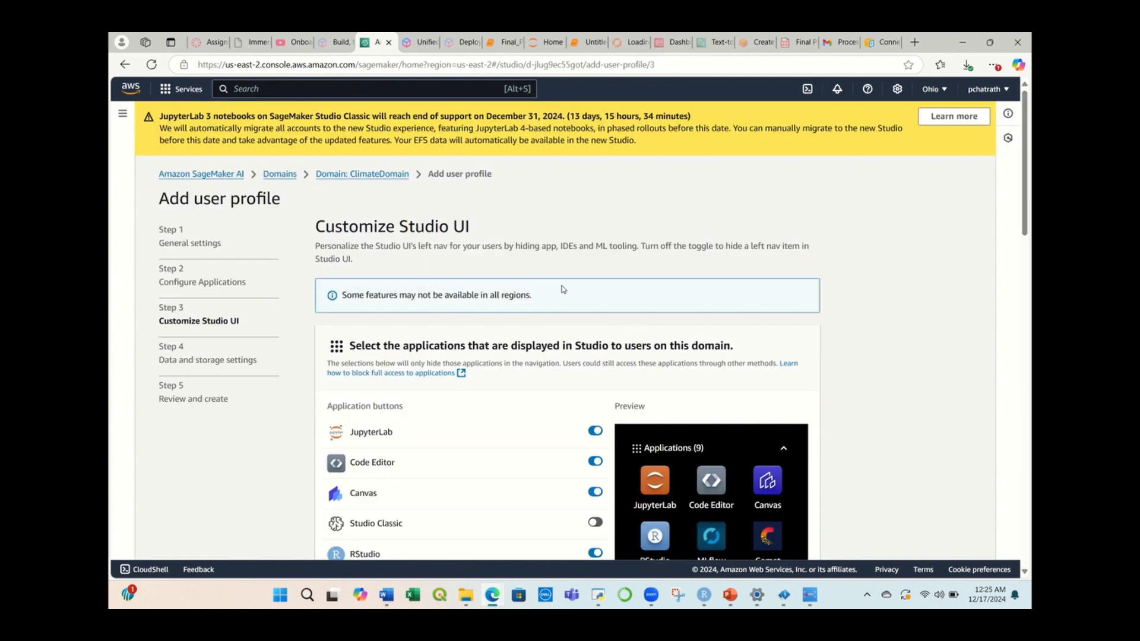
scroll(593, 321, down, 20)
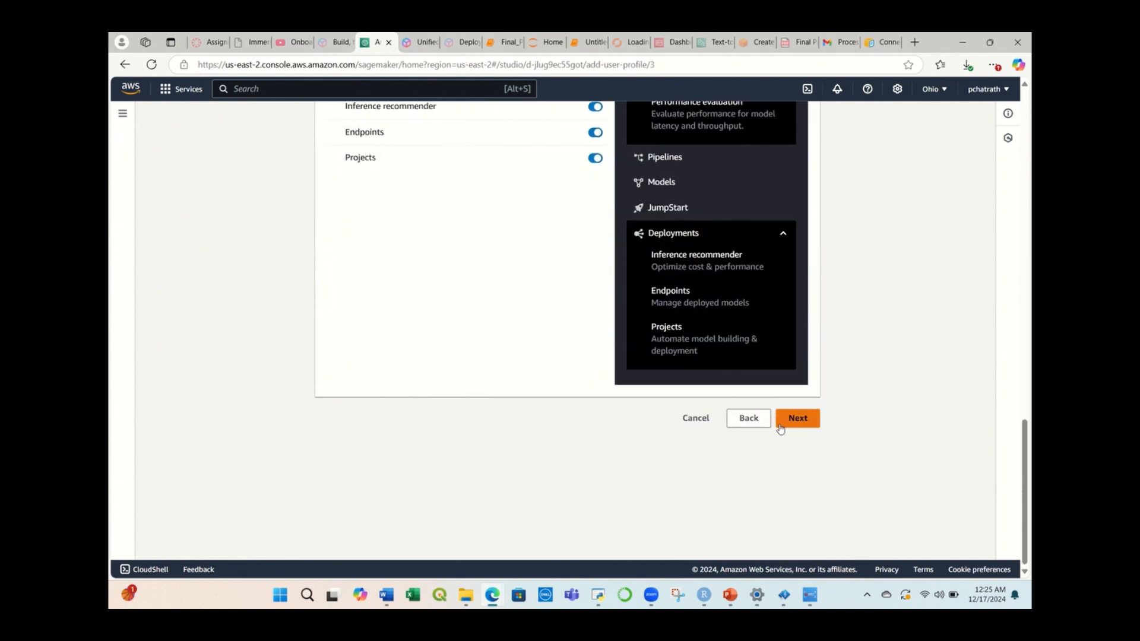
click(790, 420)
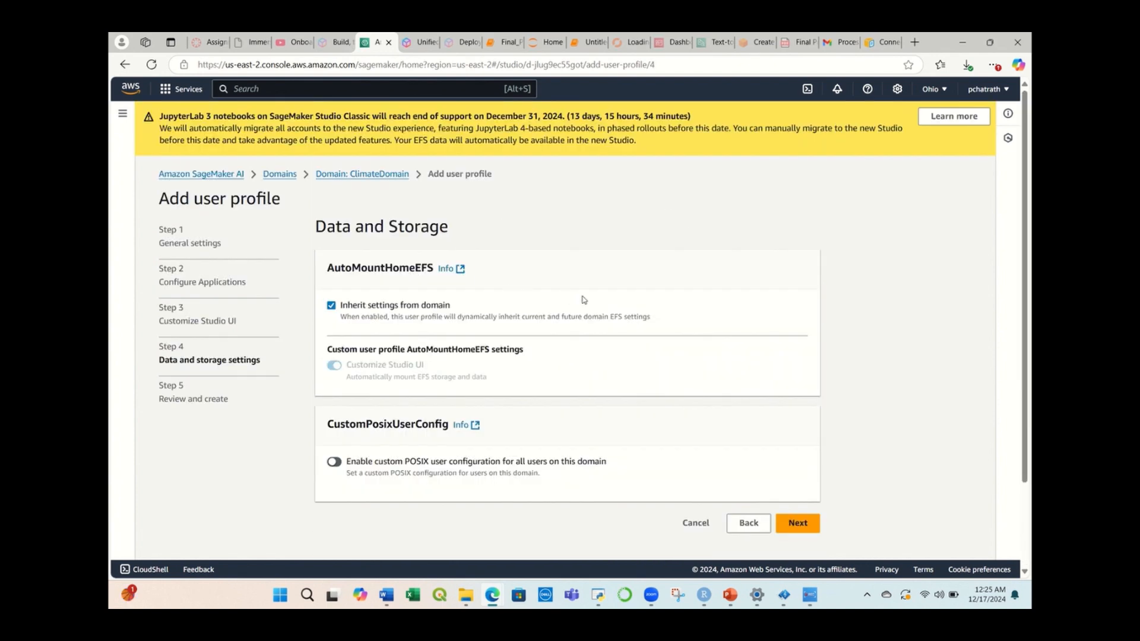
scroll(584, 299, down, 2)
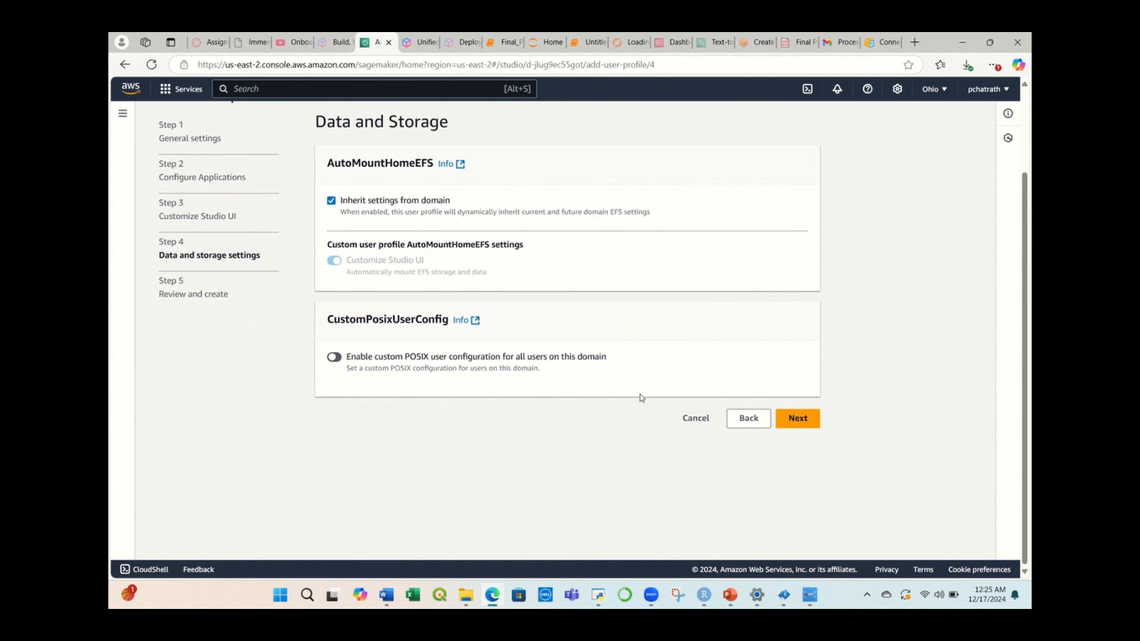
click(801, 417)
Step: Review the summary of the DataScientist profile settings and submit it to create the user profile
scroll(515, 252, down, 5)
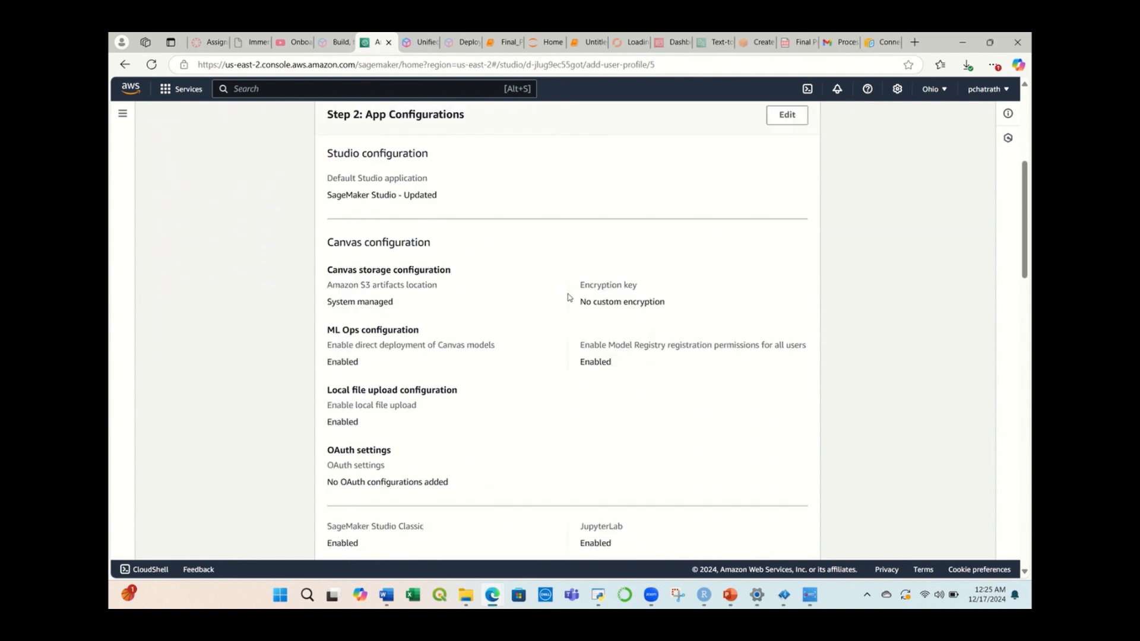
scroll(570, 300, down, 8)
scroll(580, 309, down, 12)
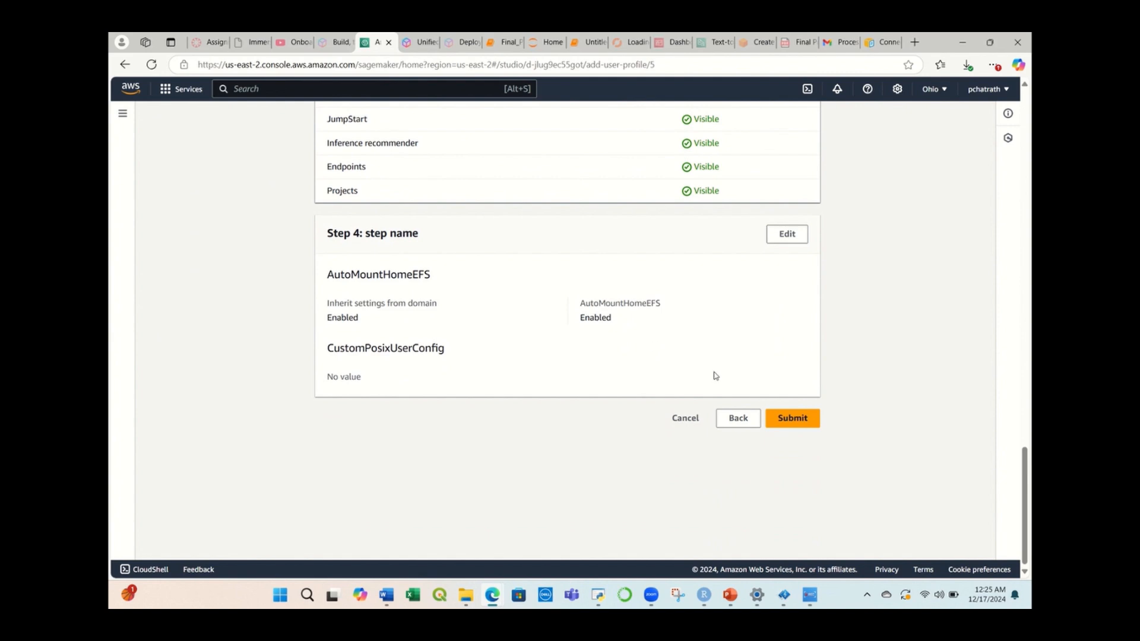
click(798, 419)
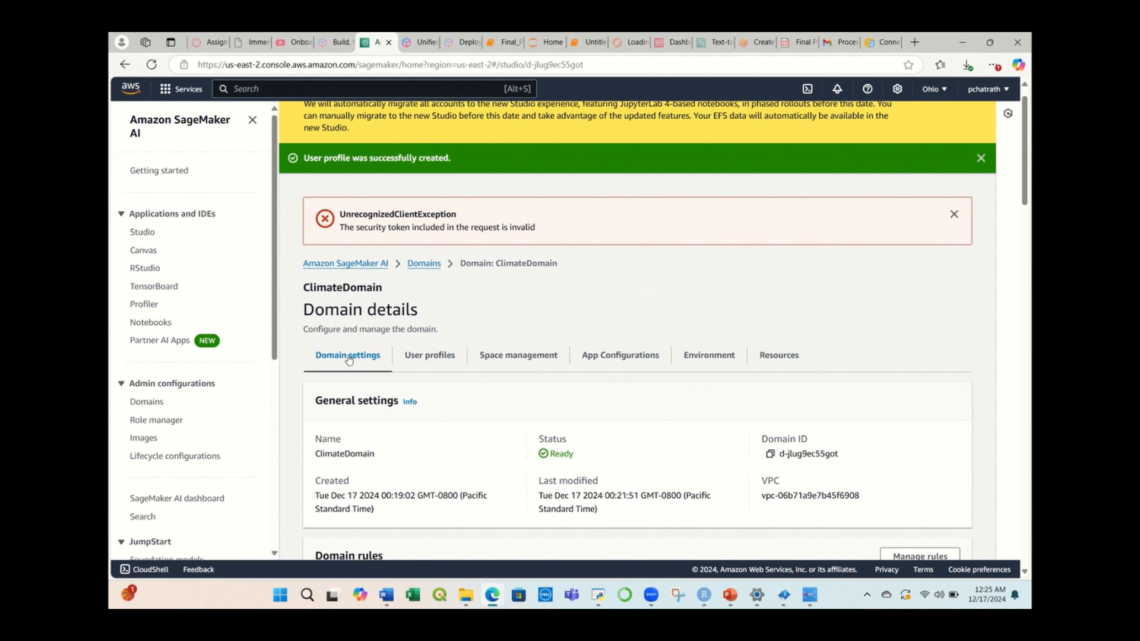
Step: Open ClimateDomain's user profiles and launch Studio for the DataScientist profile
click(427, 363)
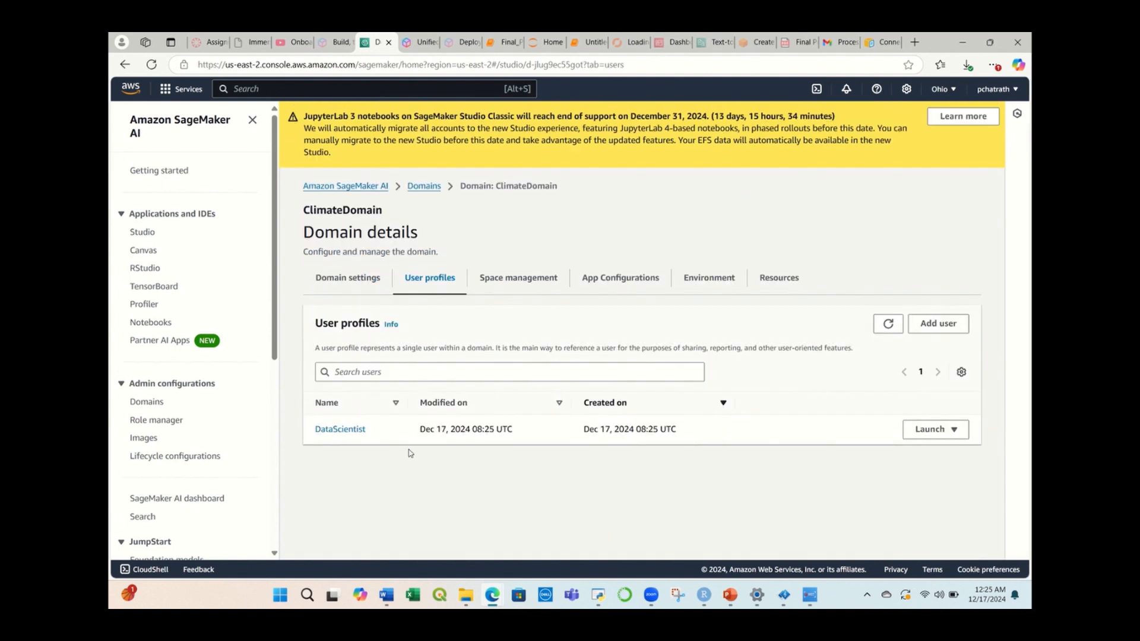
click(942, 436)
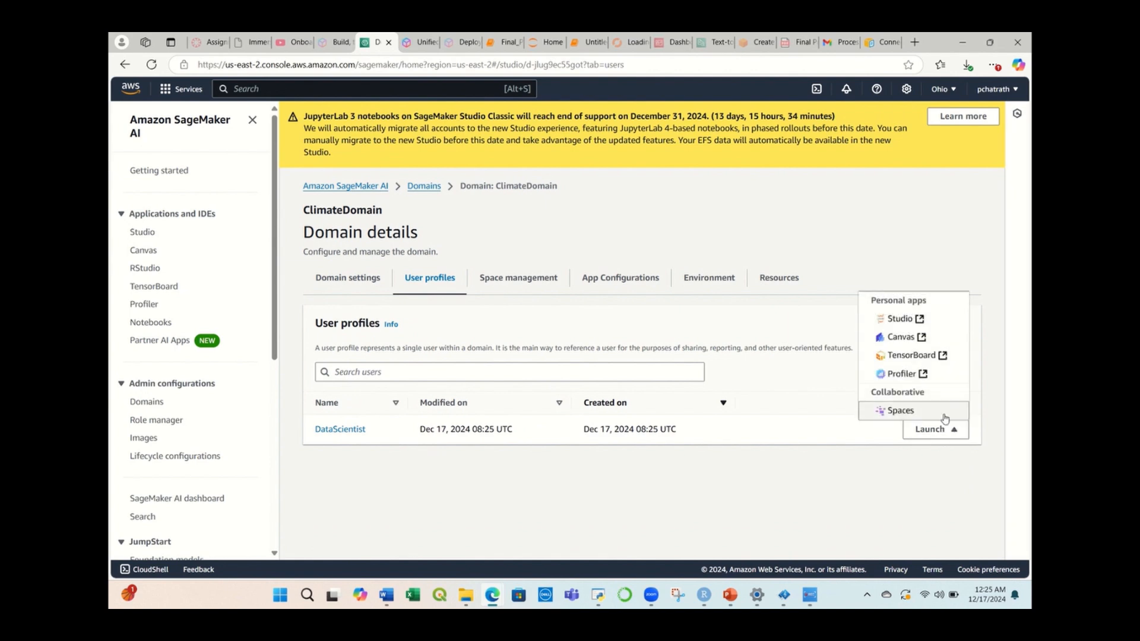
click(906, 320)
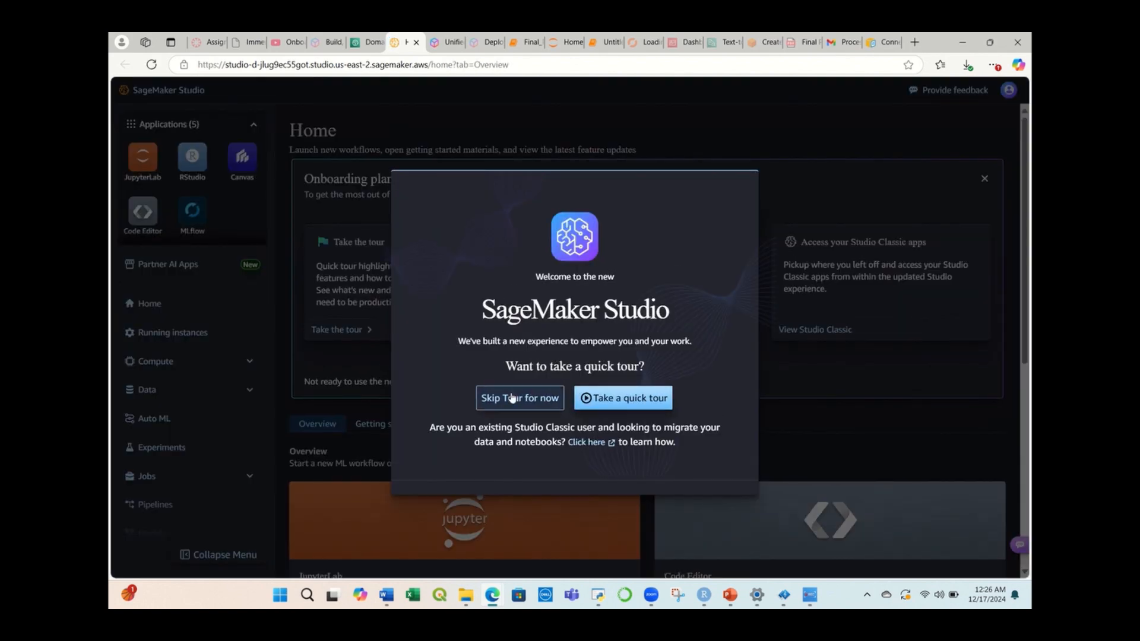
Step: Skip the SageMaker Studio welcome tour and open the JupyterLab application page
click(519, 398)
scroll(481, 321, down, 2)
click(461, 417)
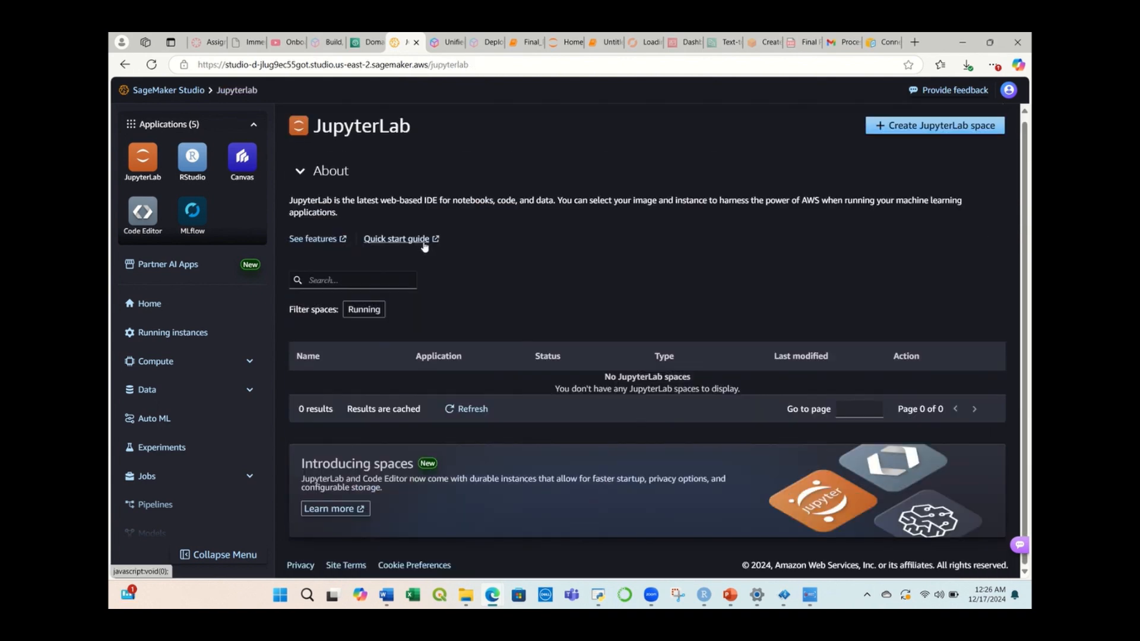
Step: Create a JupyterLab space named ClimateDemo that is shared with the domain
click(914, 126)
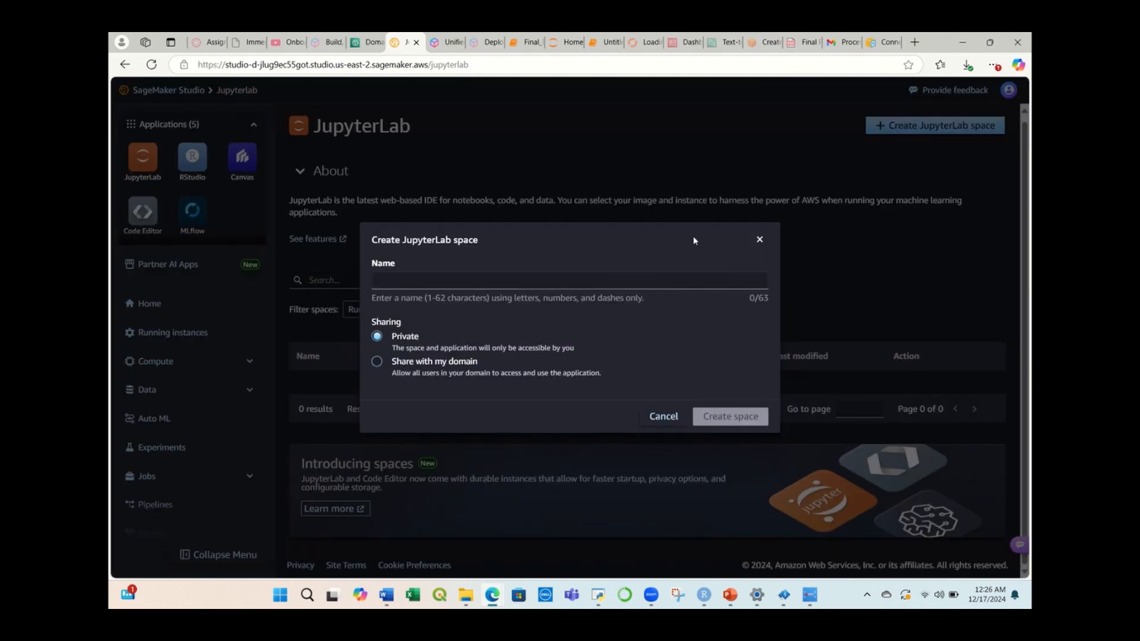
click(436, 281)
text(Climate)
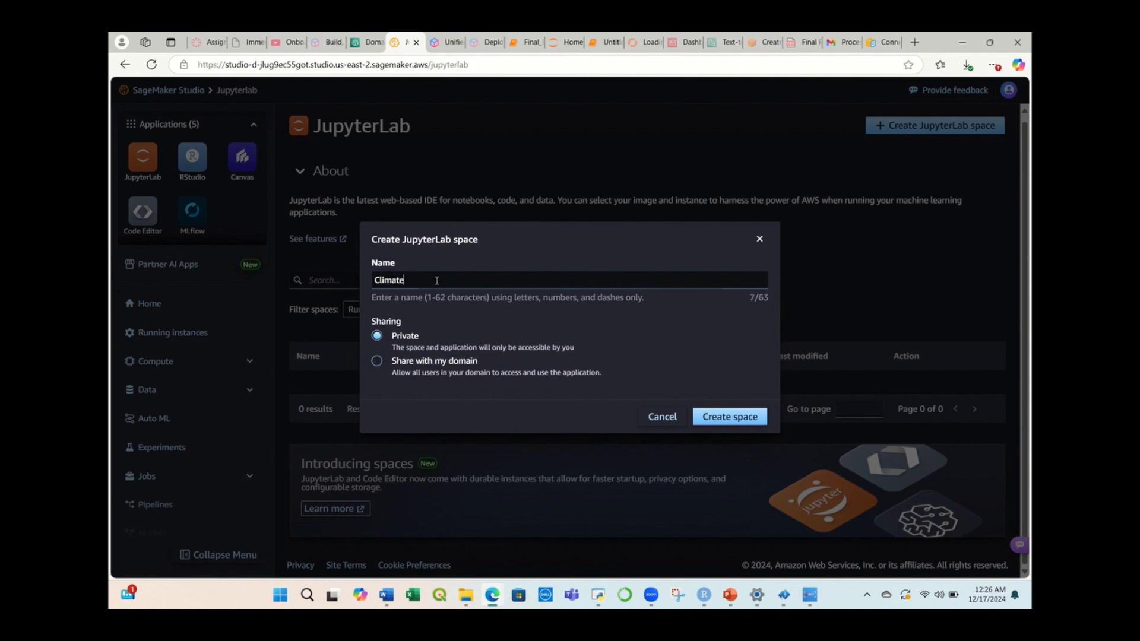
text(Demo)
click(376, 361)
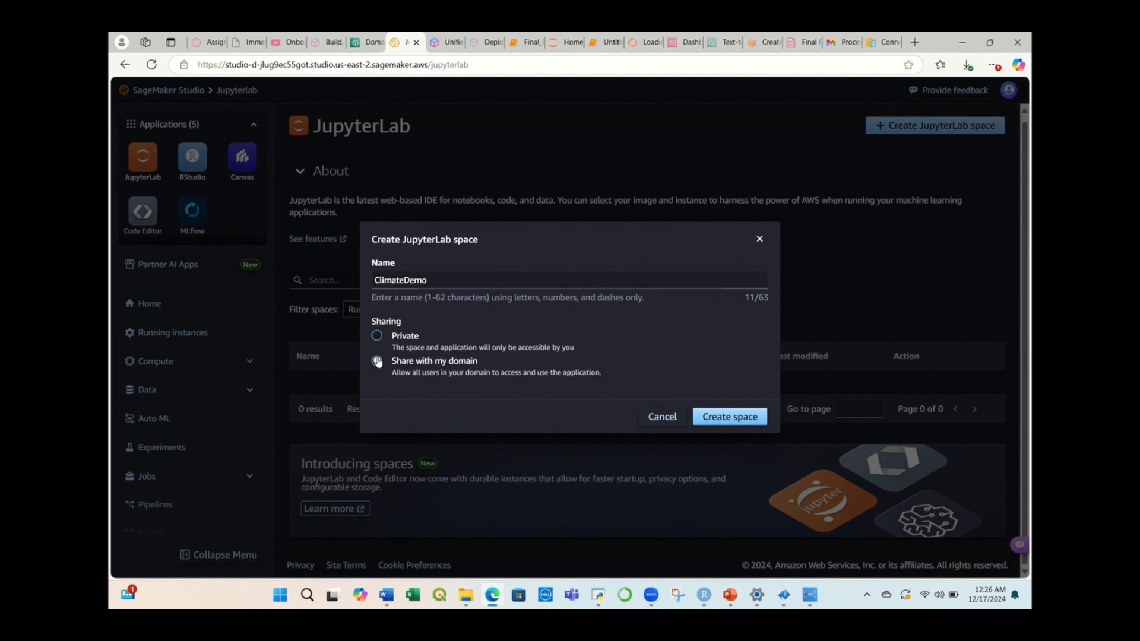
click(742, 420)
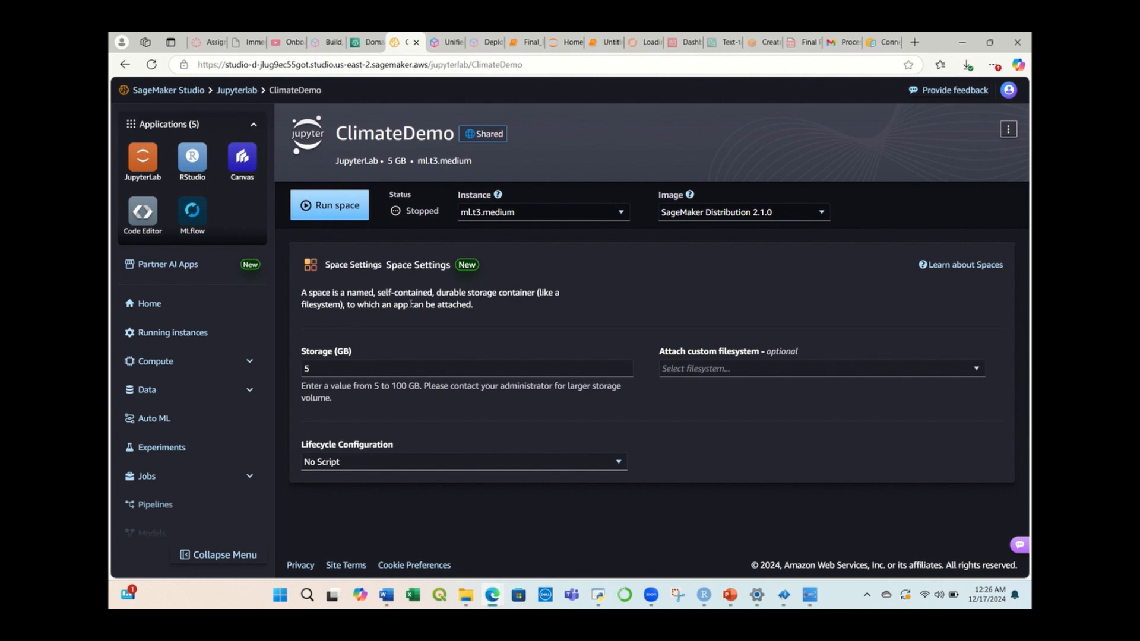
Step: Run the ClimateDemo space with its default ml.t3.medium instance and 5 GB storage, and open its JupyterLab environment
click(328, 208)
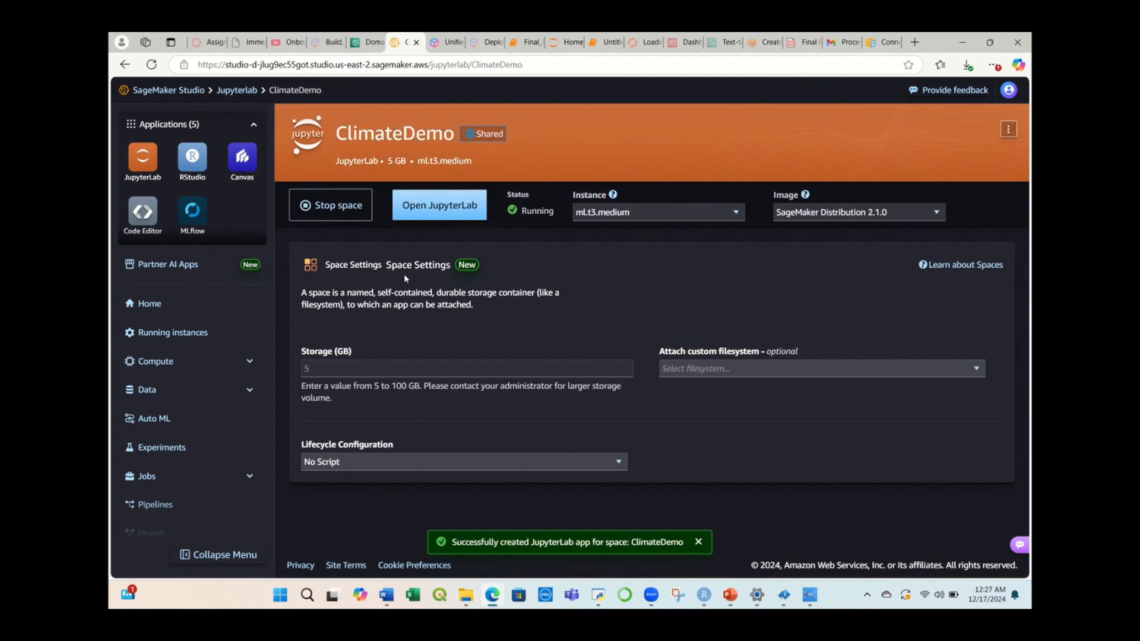
click(441, 205)
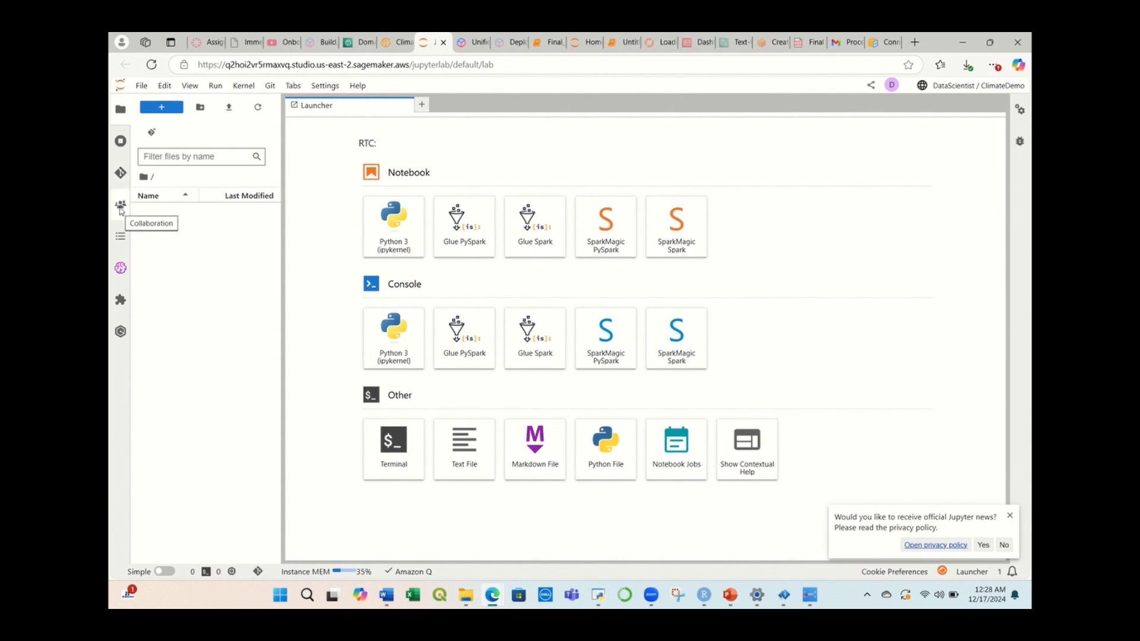
Step: Examine JupyterLab's table of contents, data connections, extension manager and Amazon Q assistant
click(121, 240)
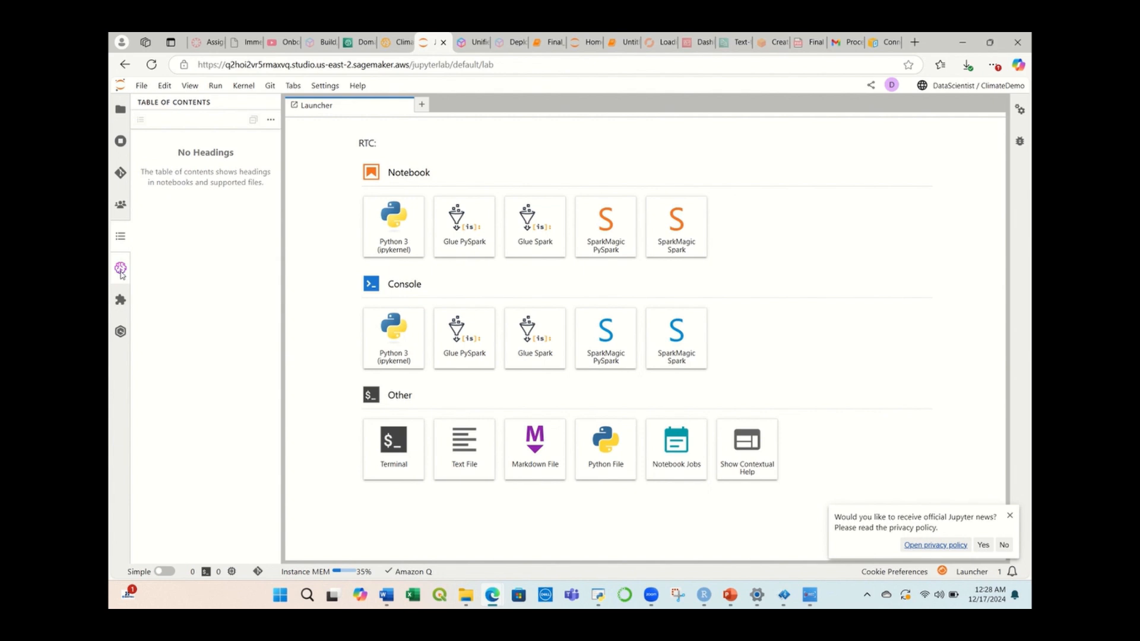
click(121, 269)
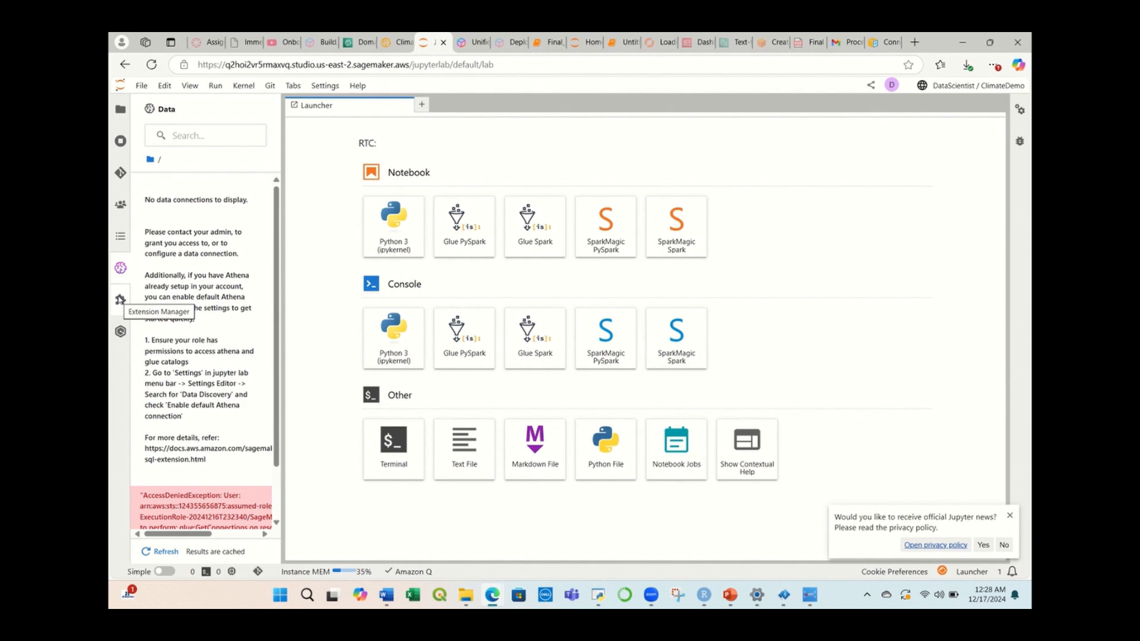
click(120, 299)
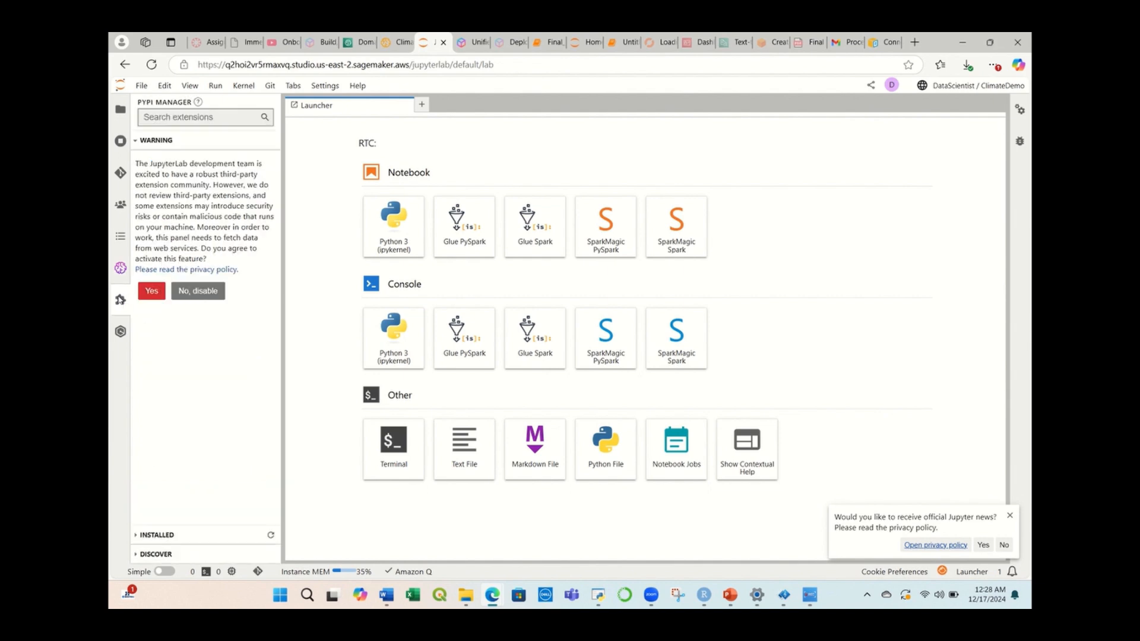
click(119, 332)
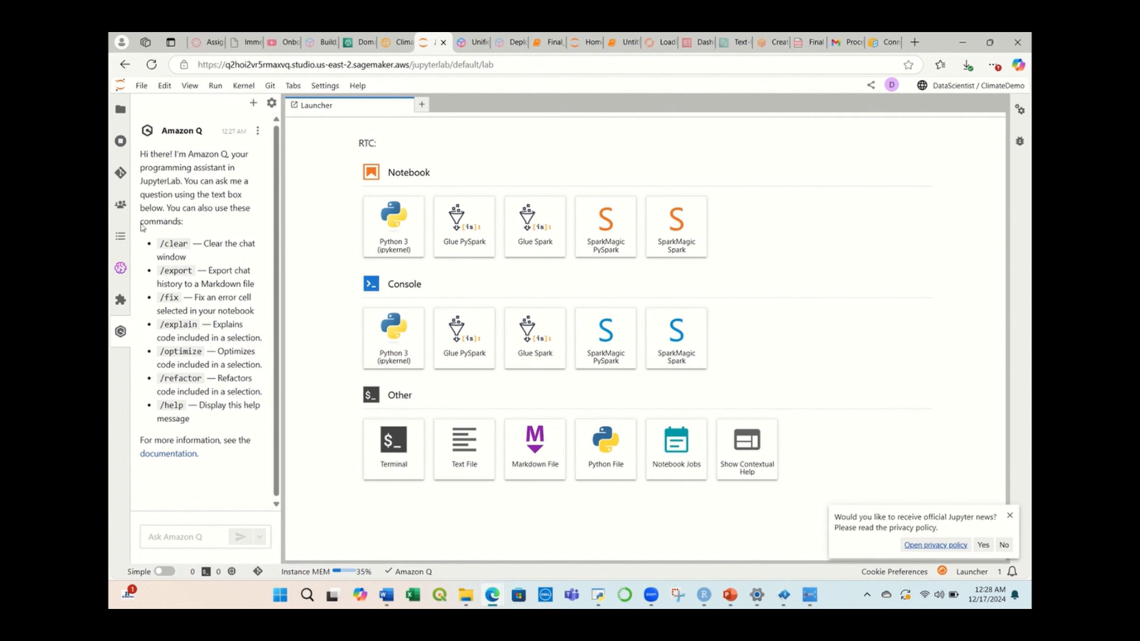
Step: Return to the file browser and create a new Python 3 (ipykernel) notebook
click(120, 109)
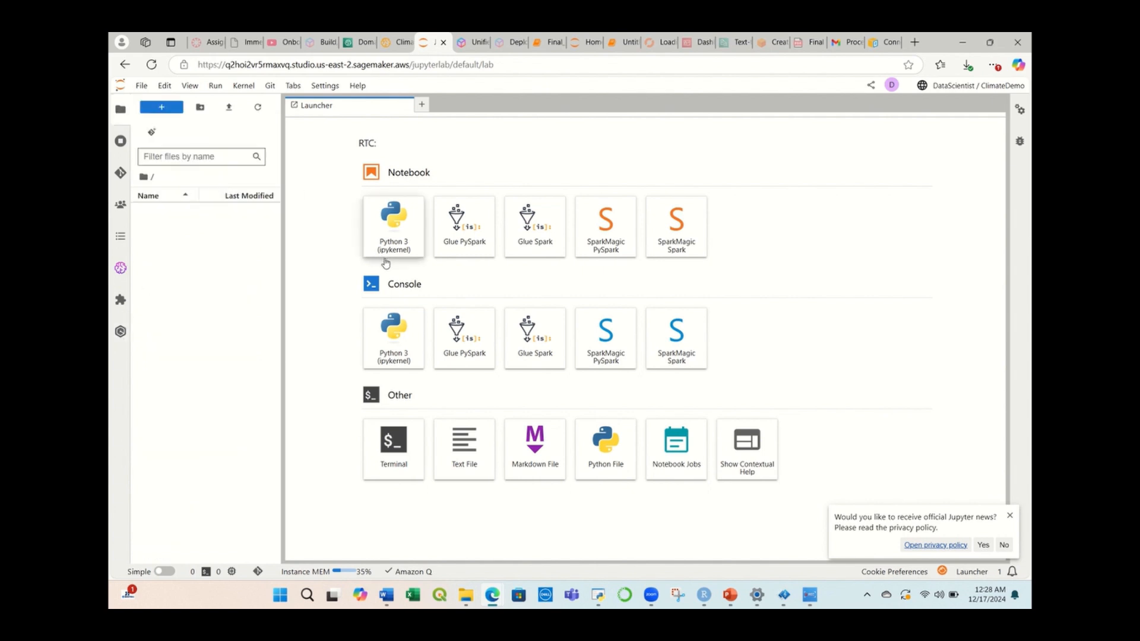
click(397, 230)
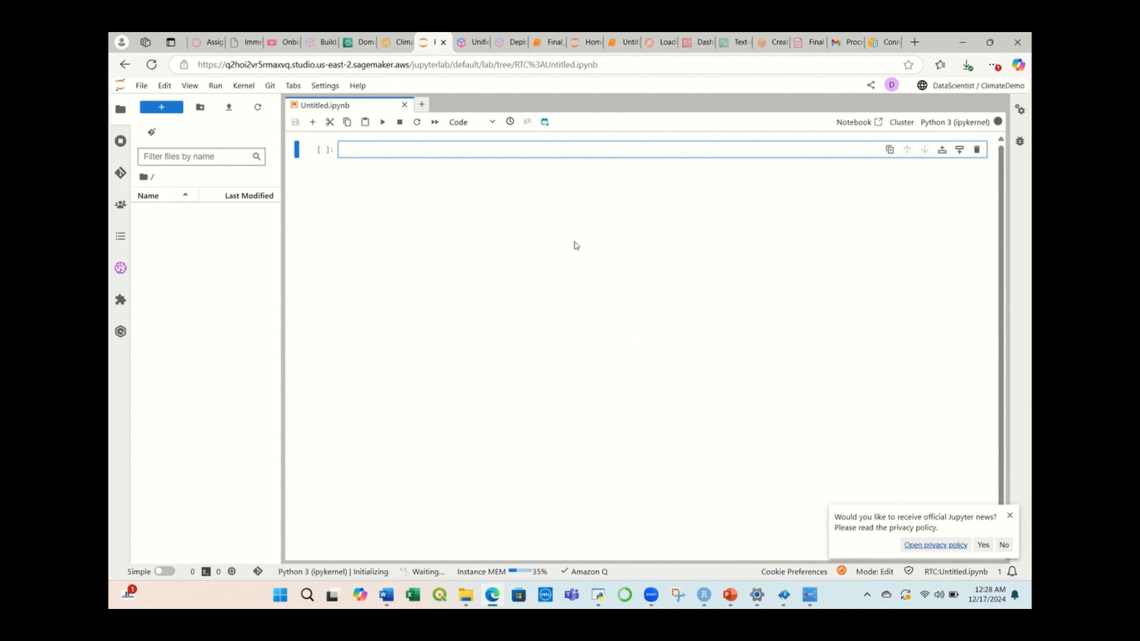
Step: Switch to the local Jupyter notebook Untitled and copy the library import code from its first cell
click(348, 156)
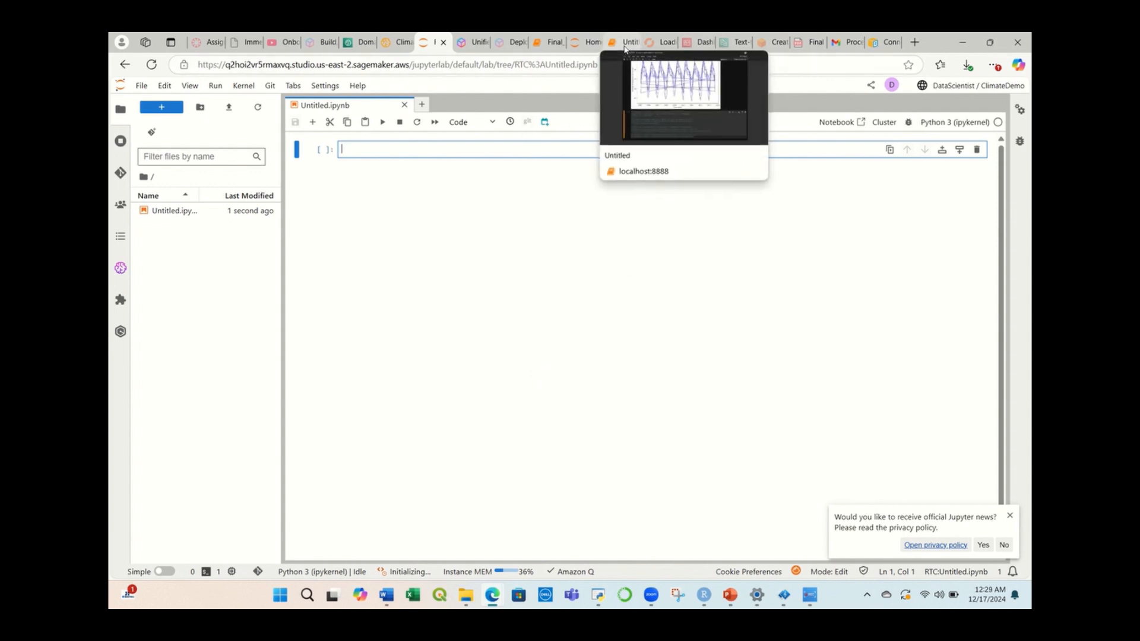
drag(624, 49, 444, 46)
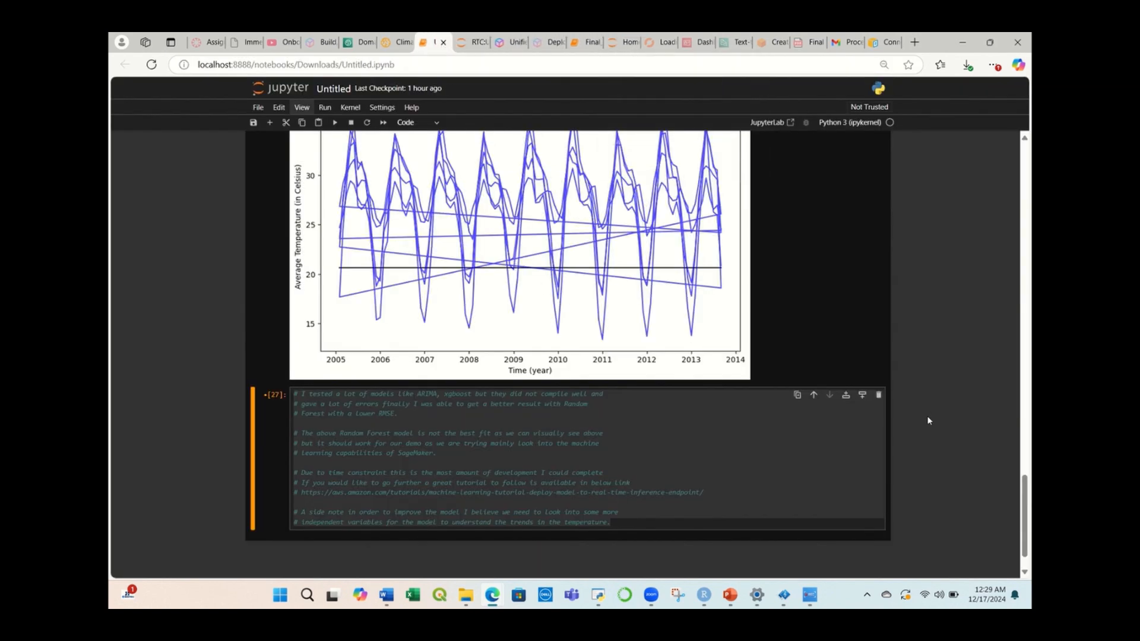
scroll(927, 416, up, 10)
scroll(937, 411, up, 15)
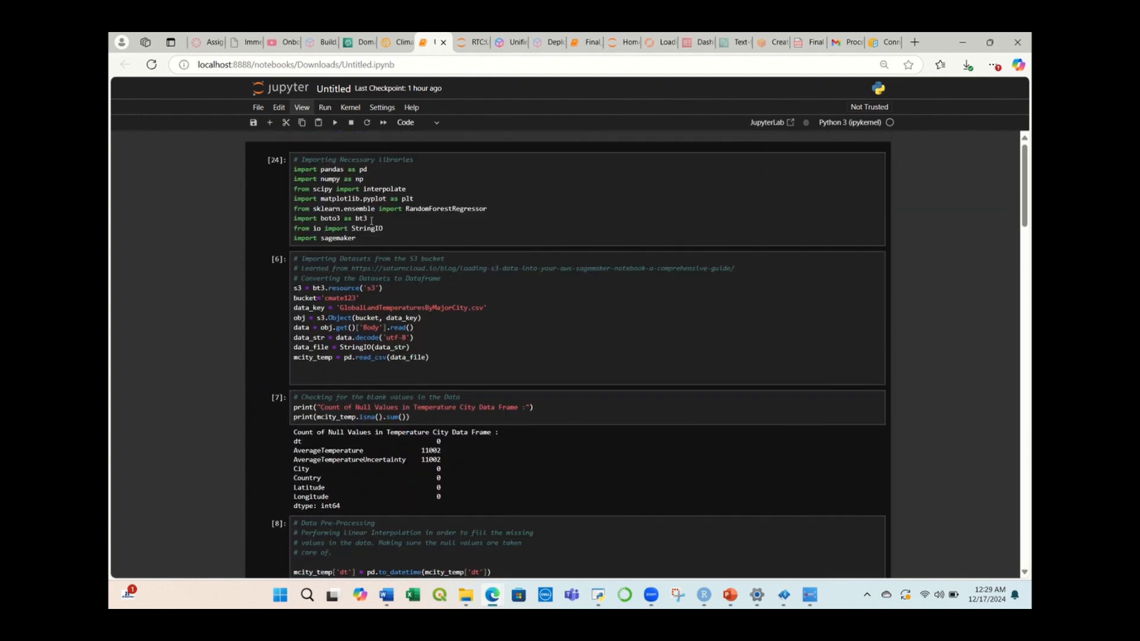
drag(369, 239, 293, 158)
key(ctrl+c)
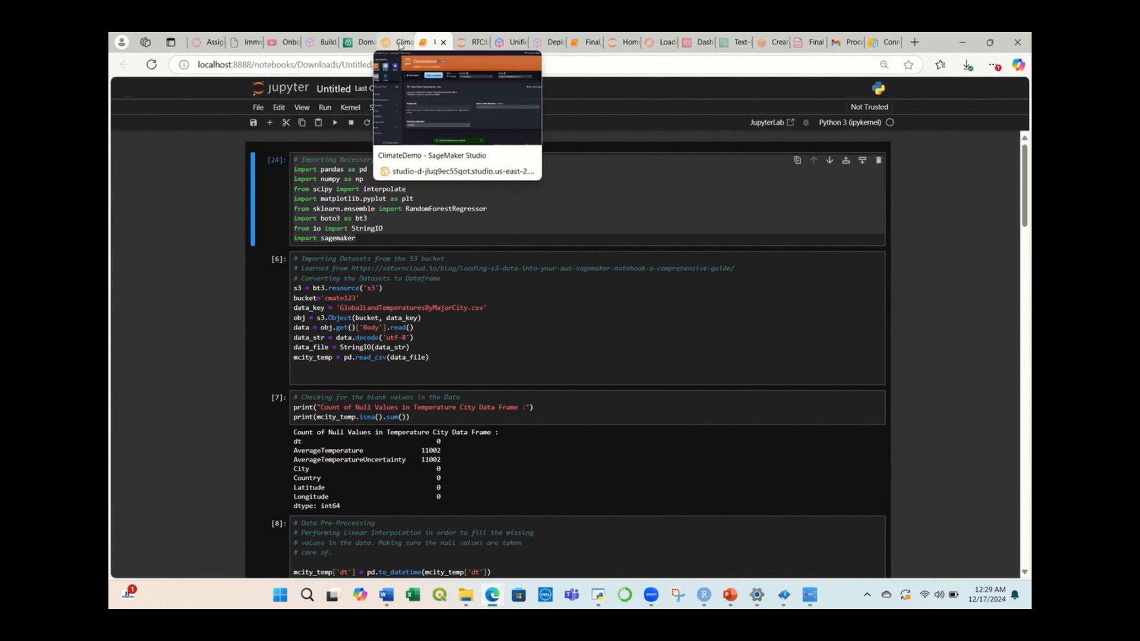
Step: Paste the library imports into the first cell of the SageMaker notebook, run the cell and save the notebook
click(400, 43)
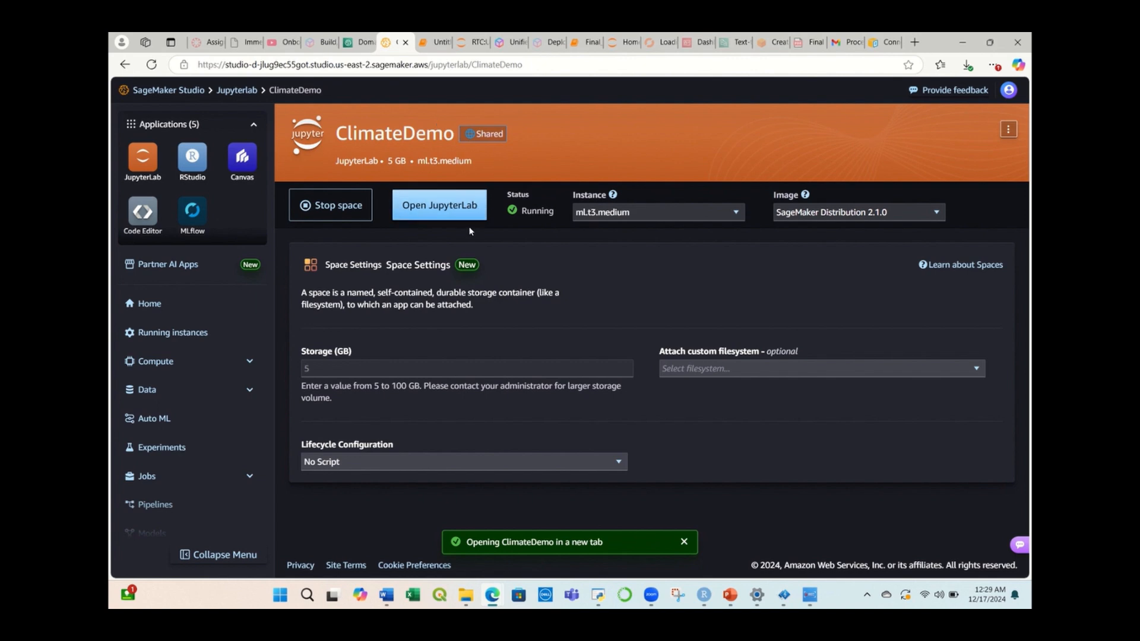
drag(473, 43, 447, 46)
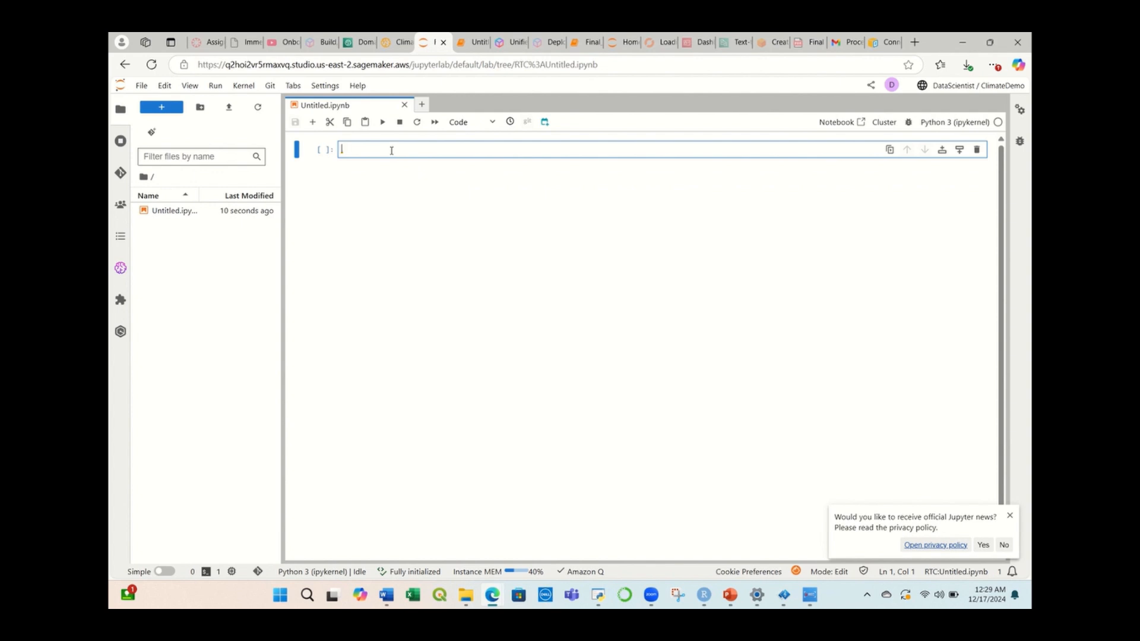
key(ctrl+v)
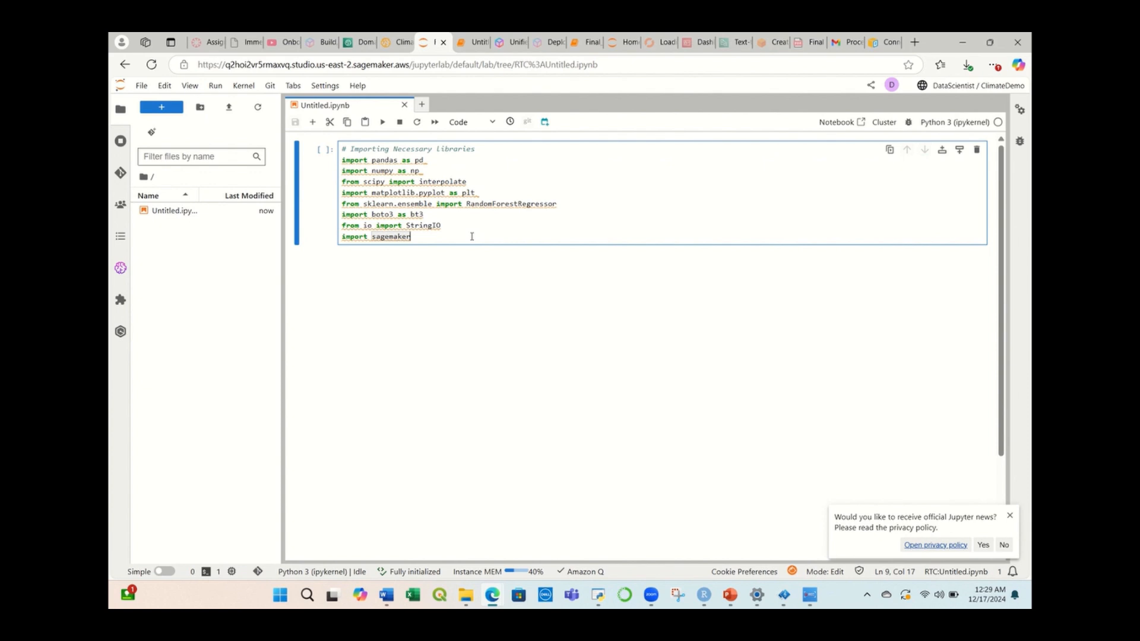
key(ctrl+Return)
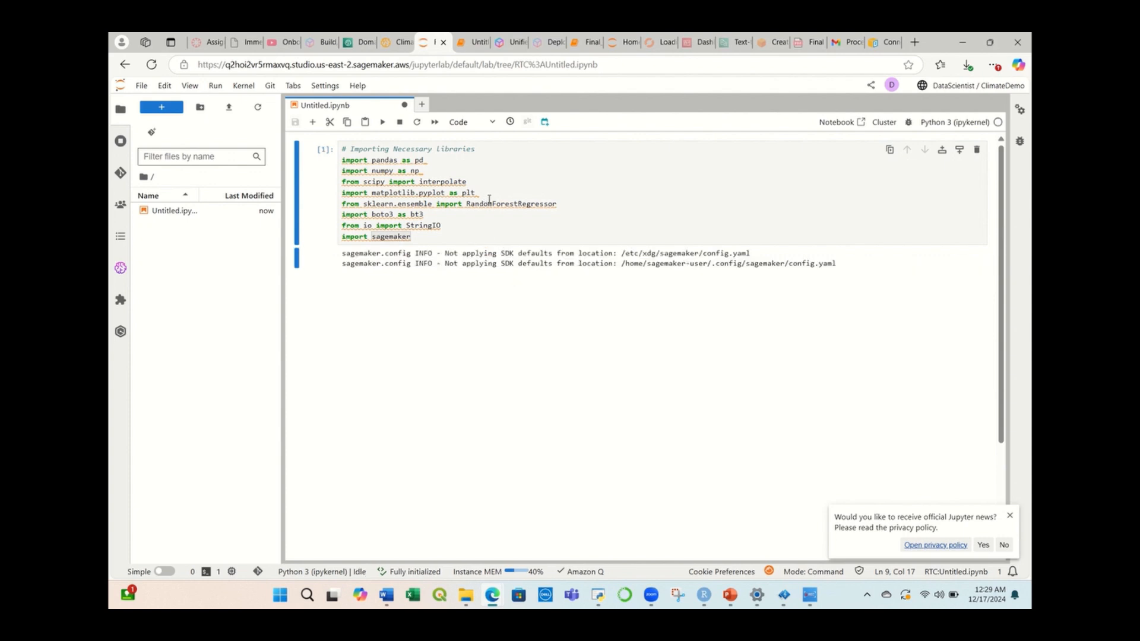
key(ctrl+s)
Step: Rerun the library import cell to clear its configuration messages and save the notebook again
click(425, 203)
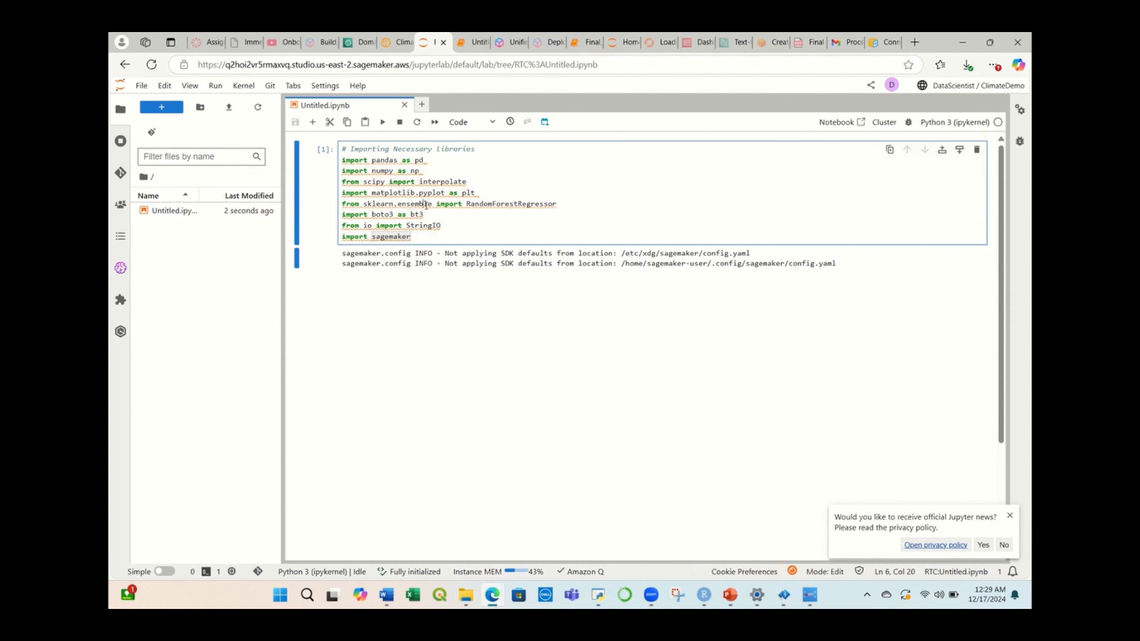
double_click(425, 205)
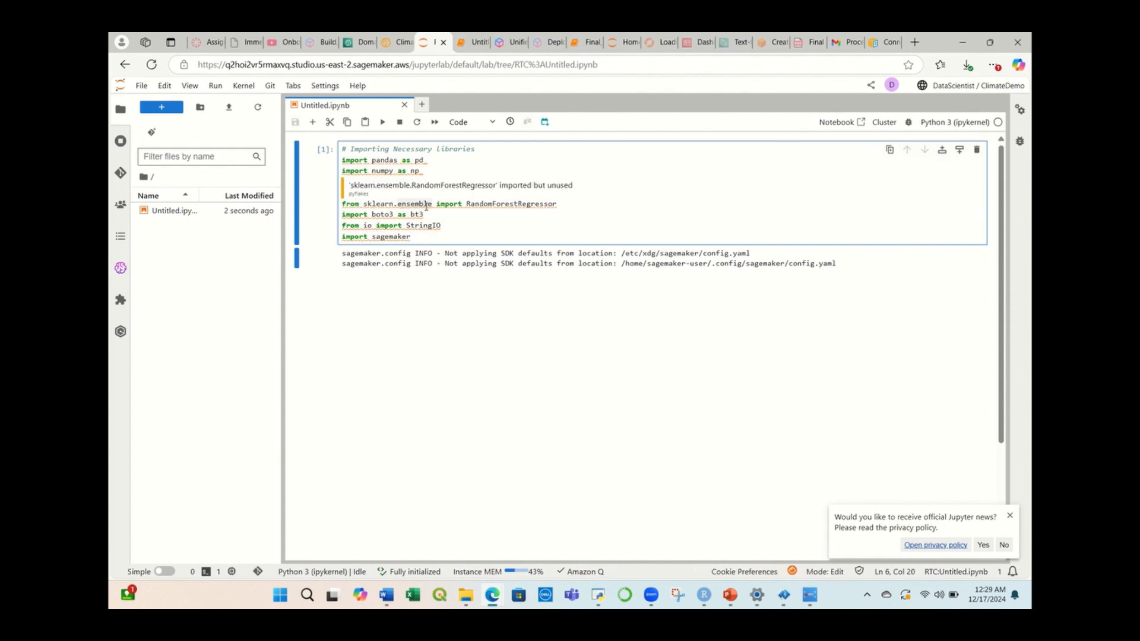
key(ctrl+Return)
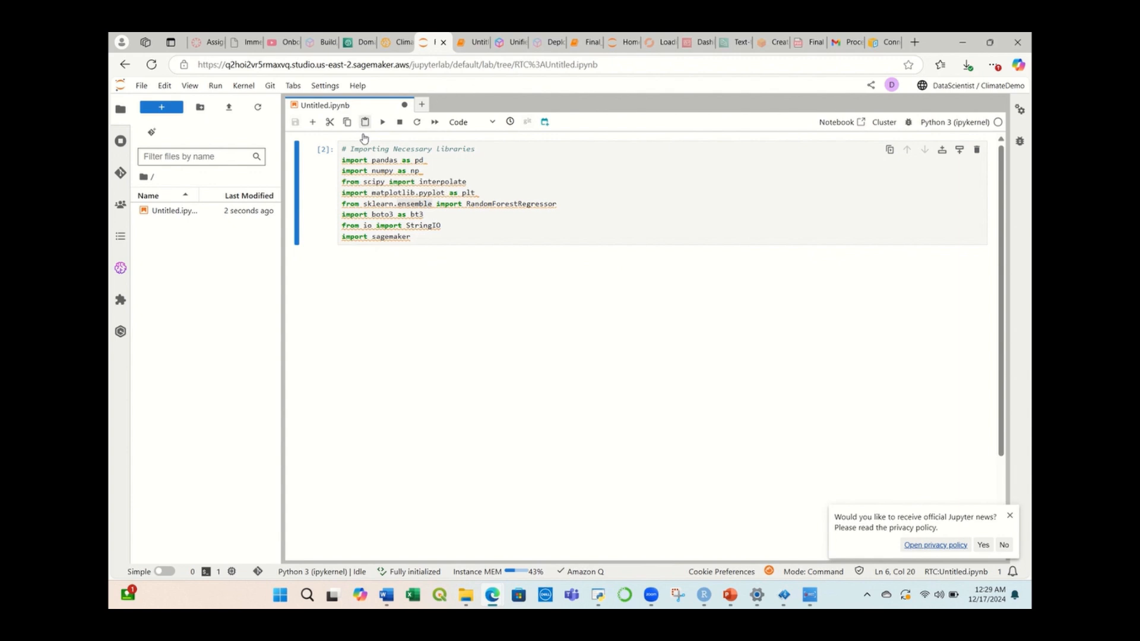
key(ctrl+s)
Step: Add an empty cell below the imports and copy the S3 dataset import code from the local notebook
click(959, 150)
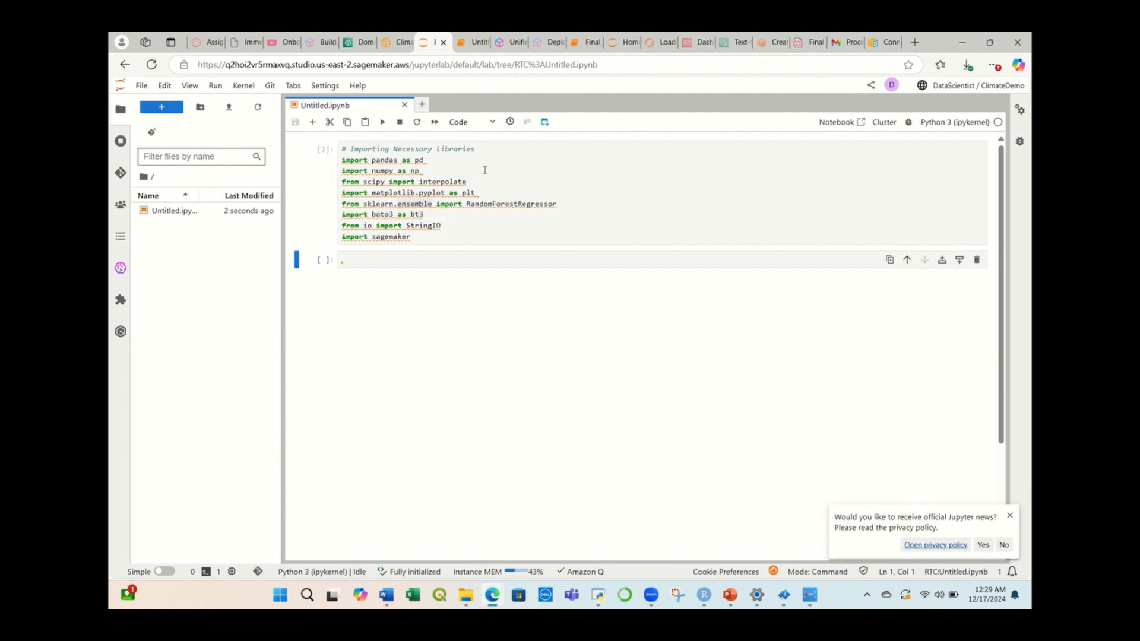
click(474, 48)
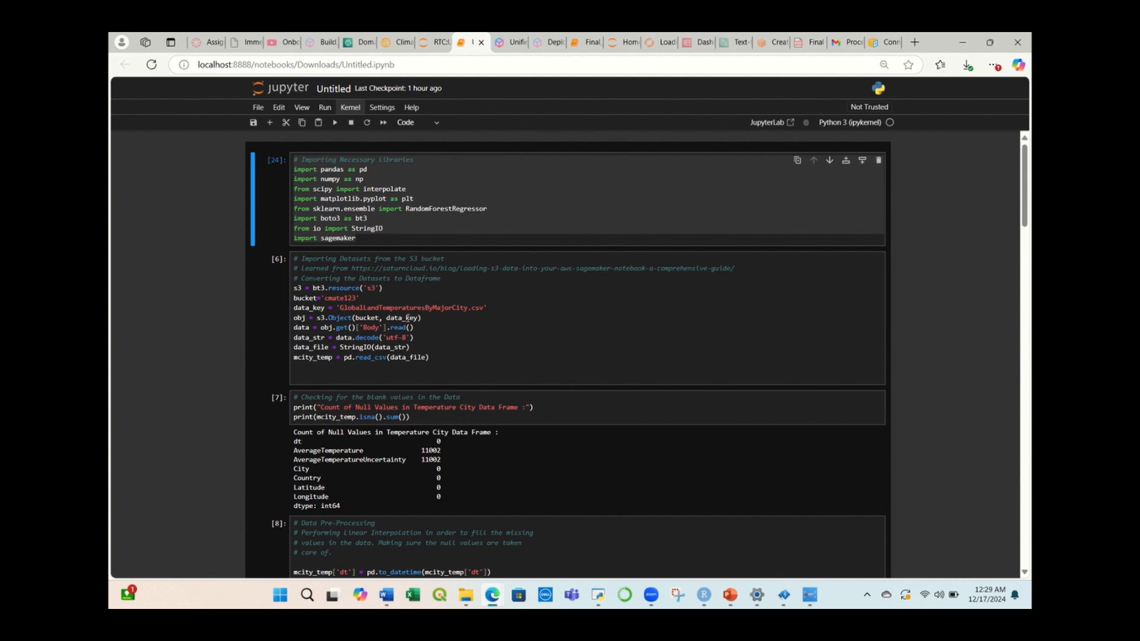
click(407, 318)
key(ctrl+a)
key(ctrl+c)
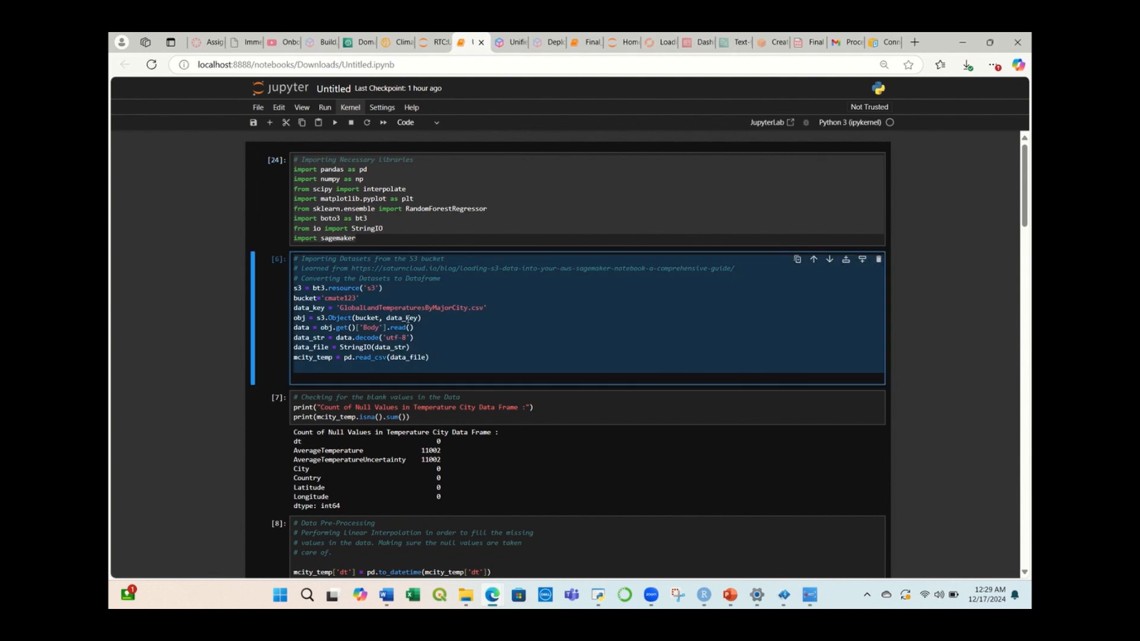
Step: Paste the S3 import code for GlobalLandTemperaturesByMajorCity.csv into the SageMaker notebook's empty cell, remove one trailing blank line and run it
click(425, 45)
click(399, 264)
key(ctrl+v)
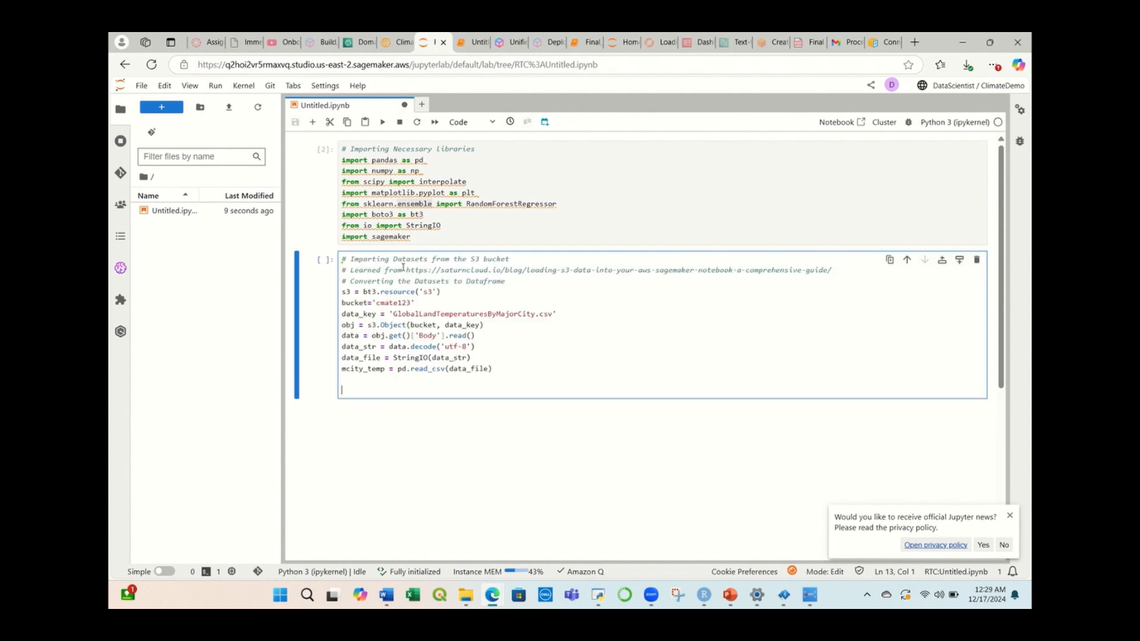
key(BackSpace)
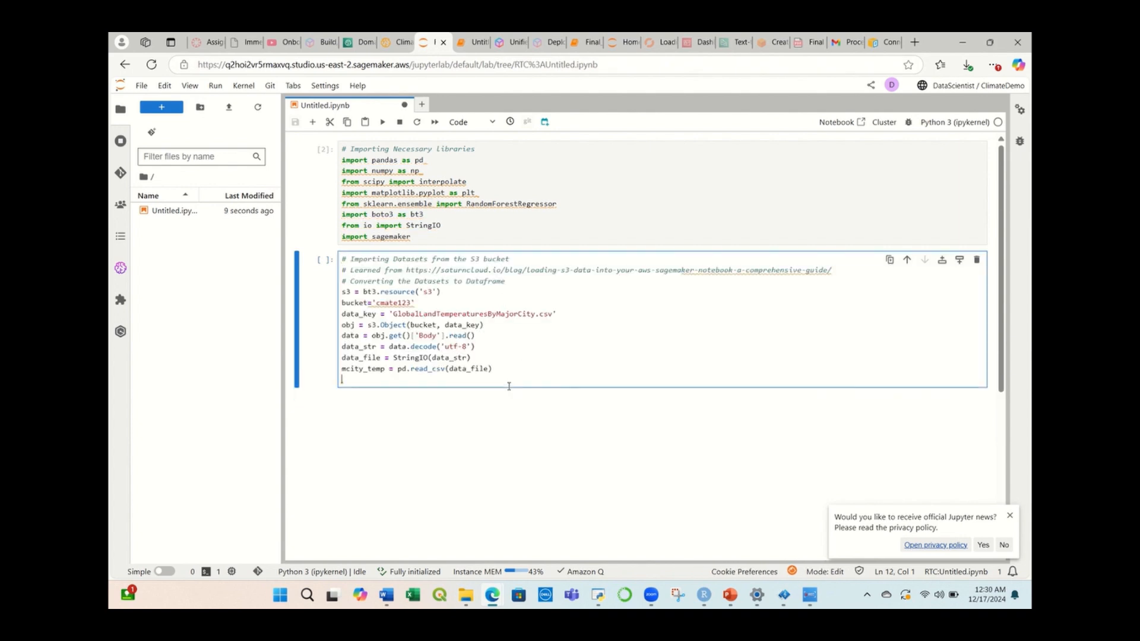
click(545, 373)
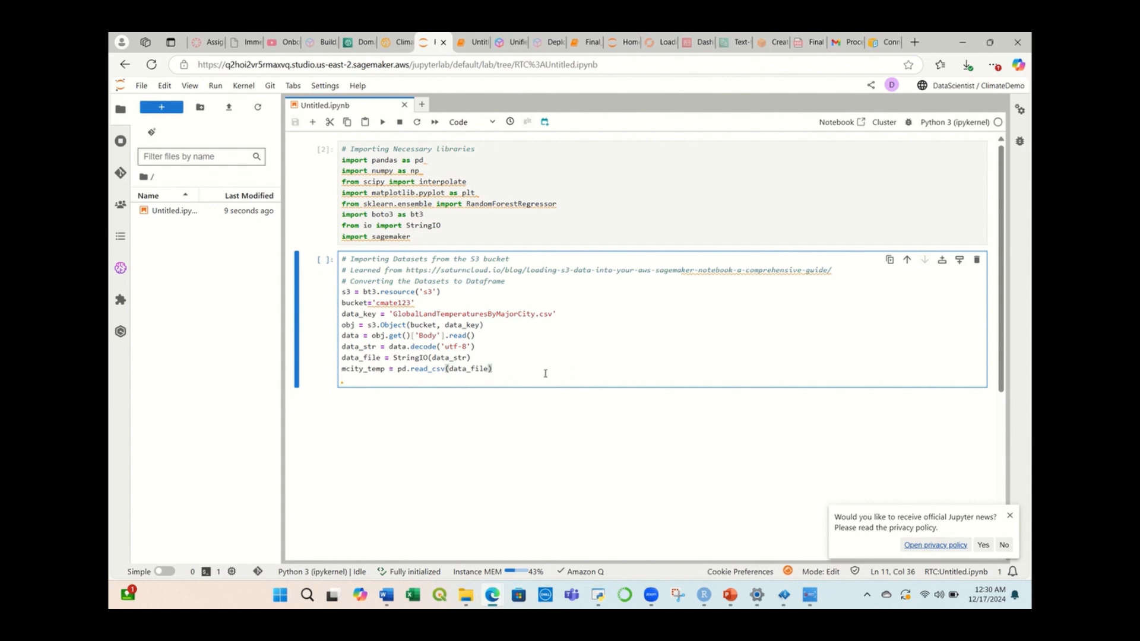
key(ctrl+Return)
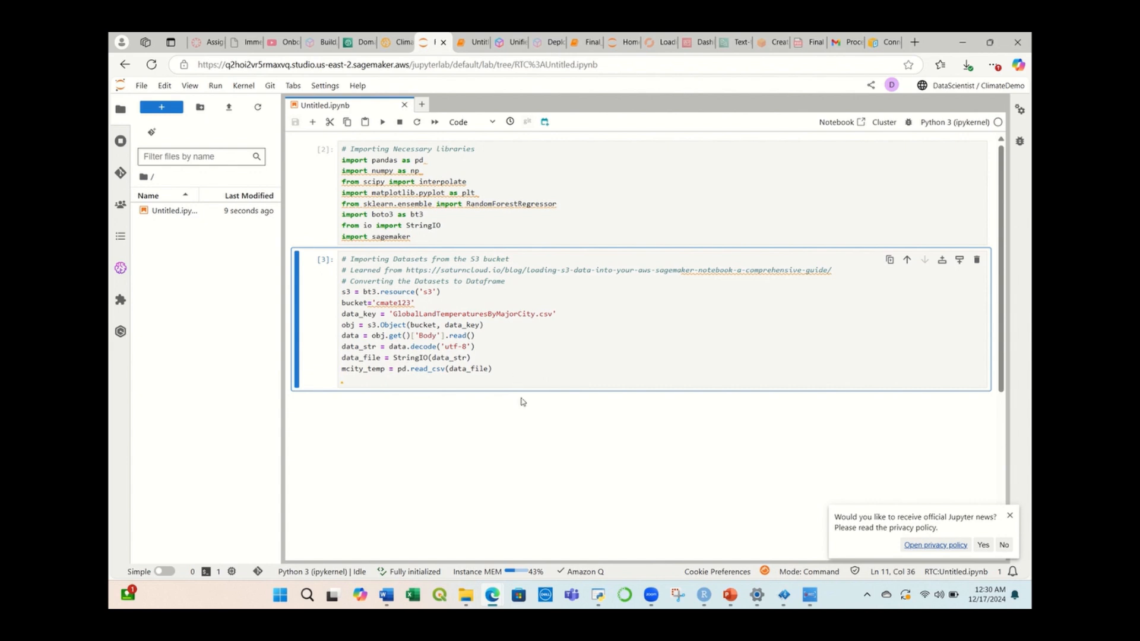
Step: Add an empty cell below the S3 import and copy the blank-values check from the local notebook
click(958, 261)
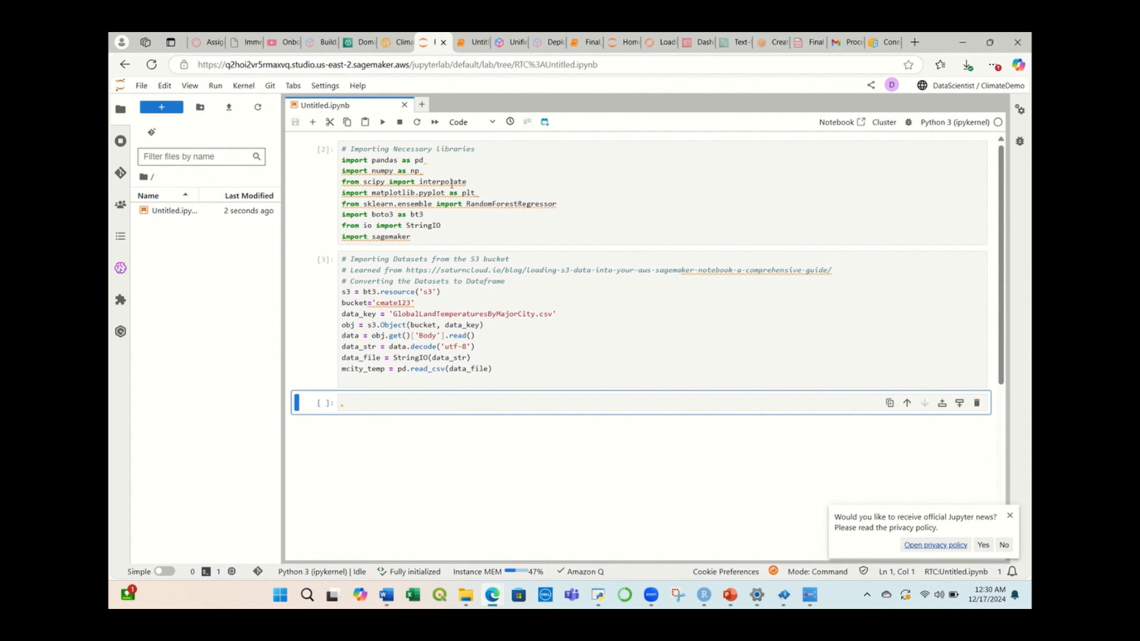
click(468, 42)
scroll(446, 308, down, 2)
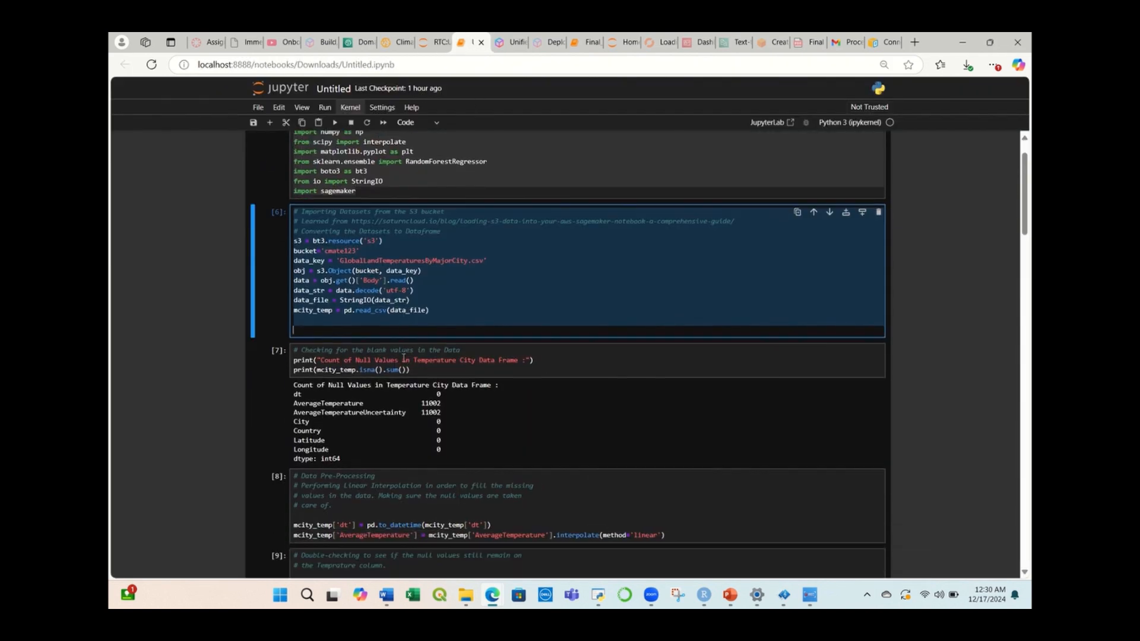
click(402, 297)
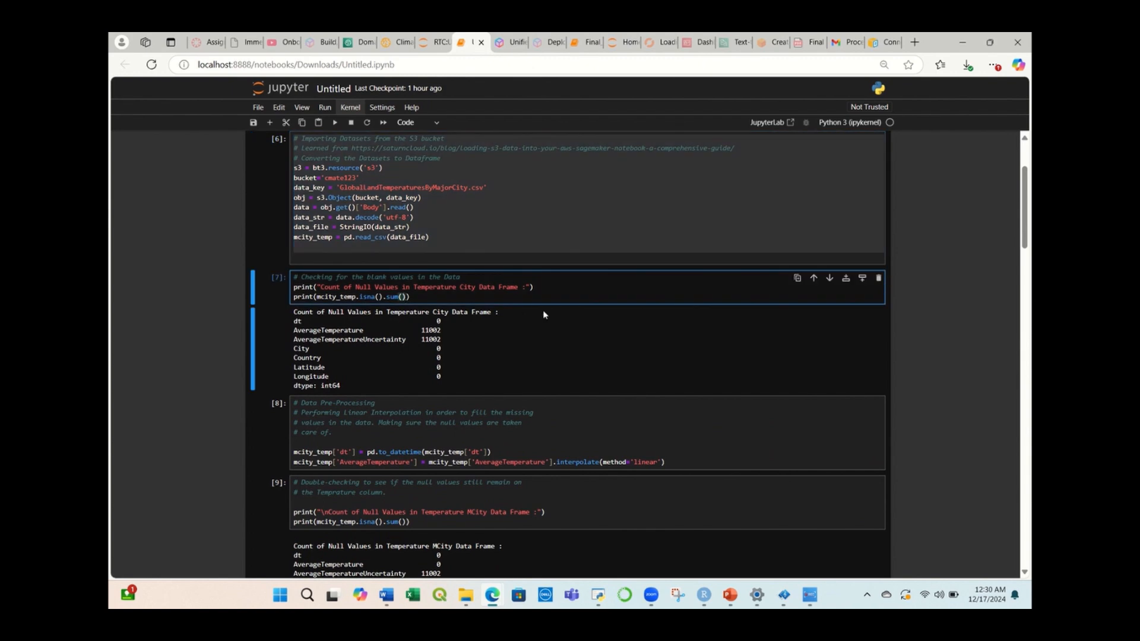
key(ctrl+a)
key(ctrl+c)
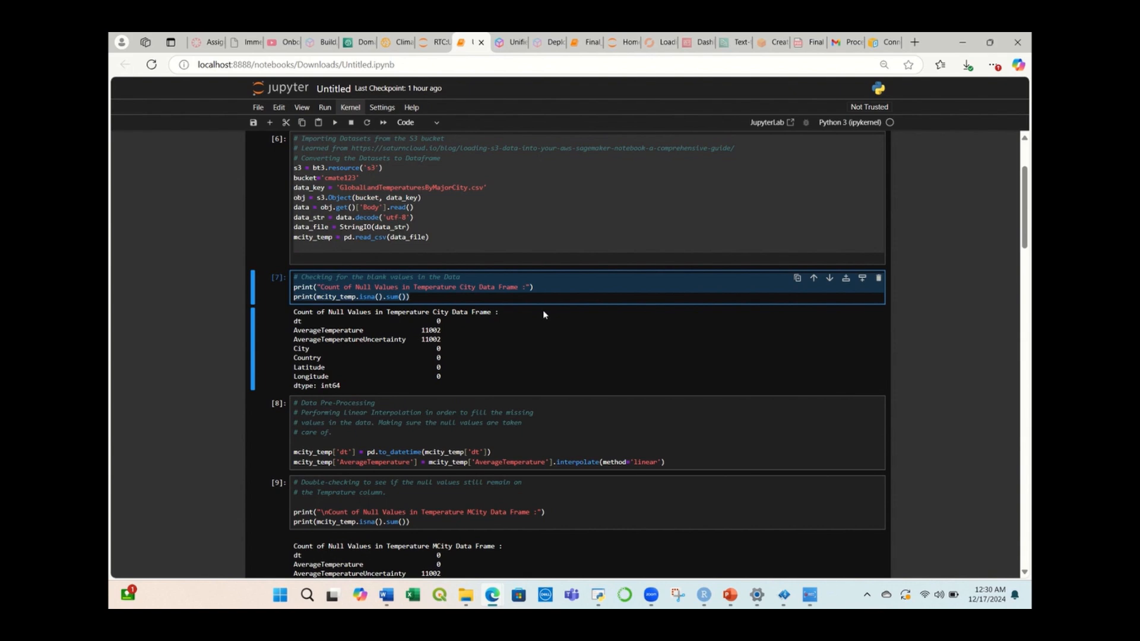
Step: Paste the mcity_temp null-count check into the SageMaker notebook's new cell and run it
key(ctrl+shift+Tab)
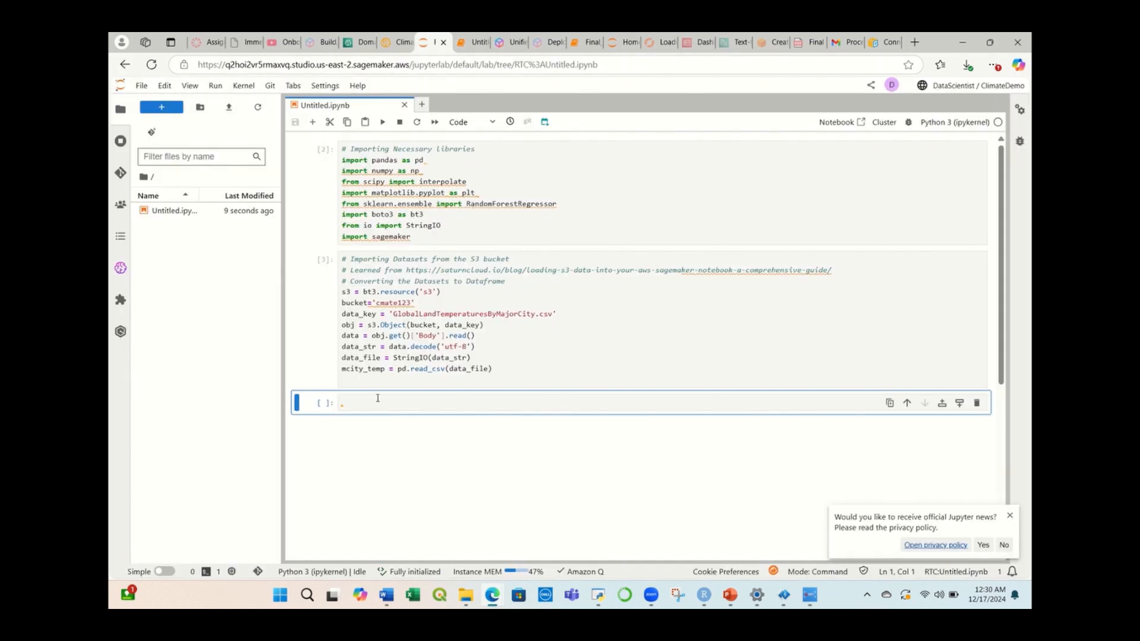
click(377, 403)
key(ctrl+v)
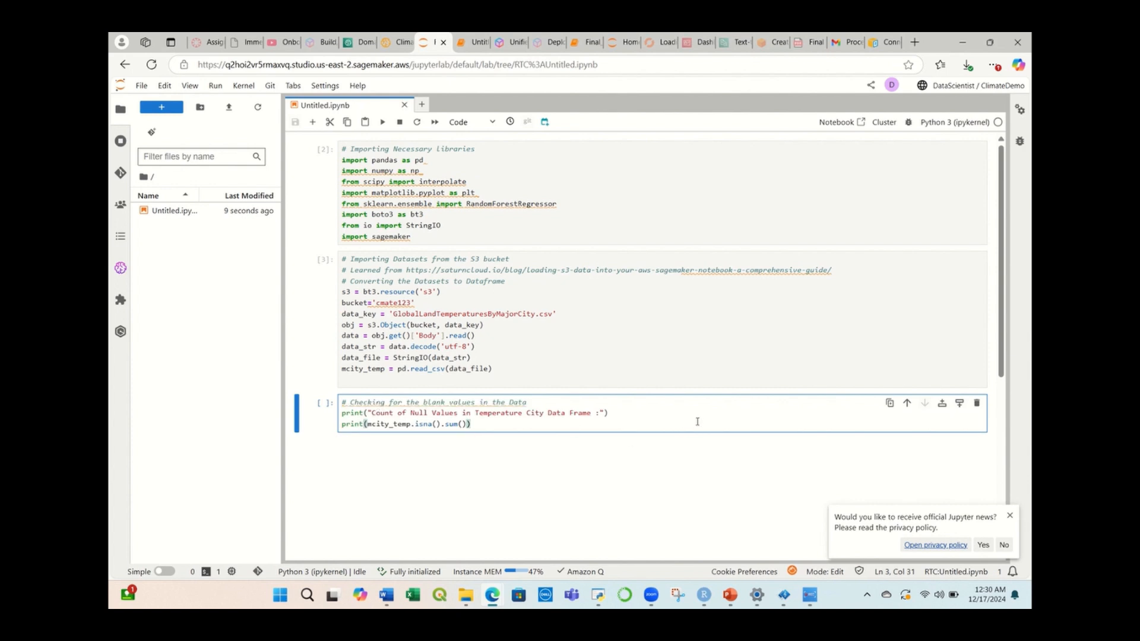
key(ctrl+Return)
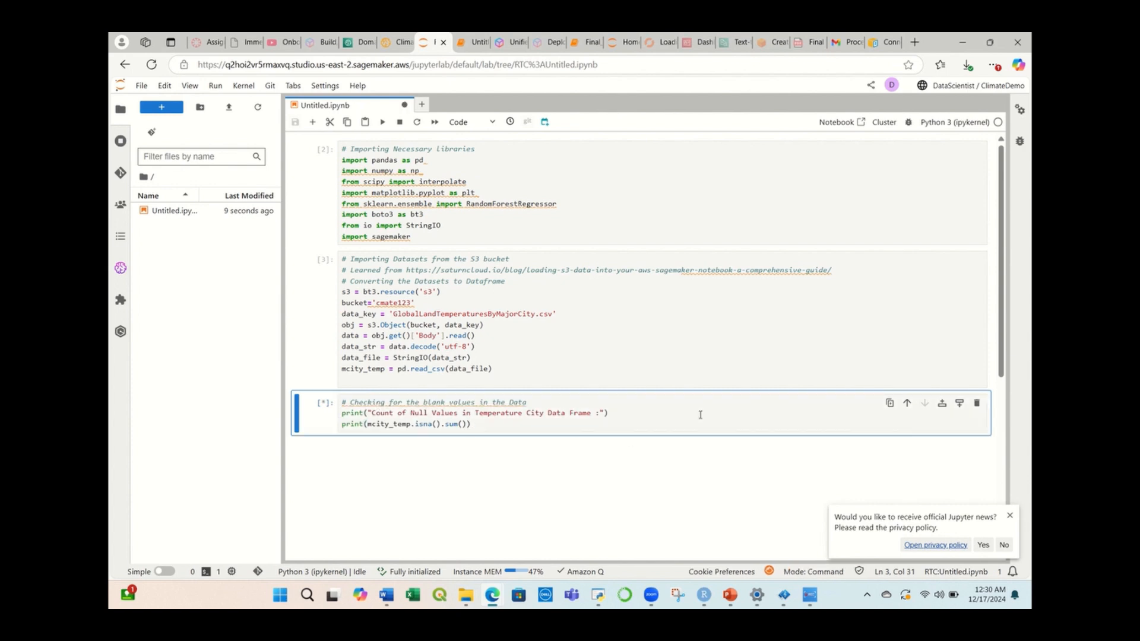
scroll(736, 324, down, 2)
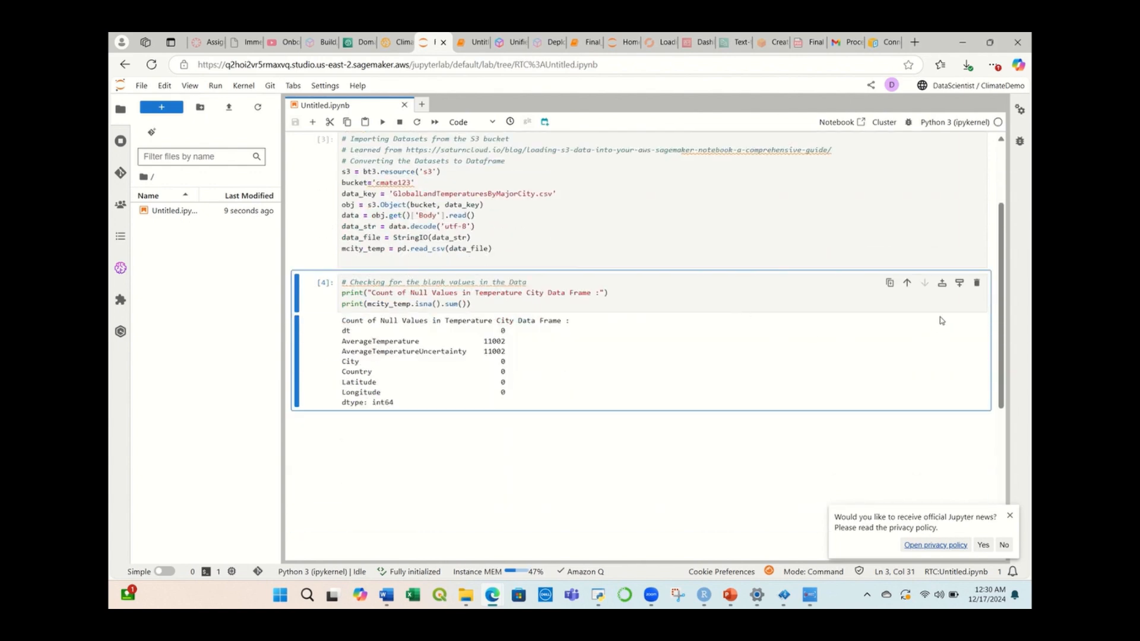
Step: Add an empty cell below the null-count check and copy the Data Pre-Processing code from the local notebook
key(b)
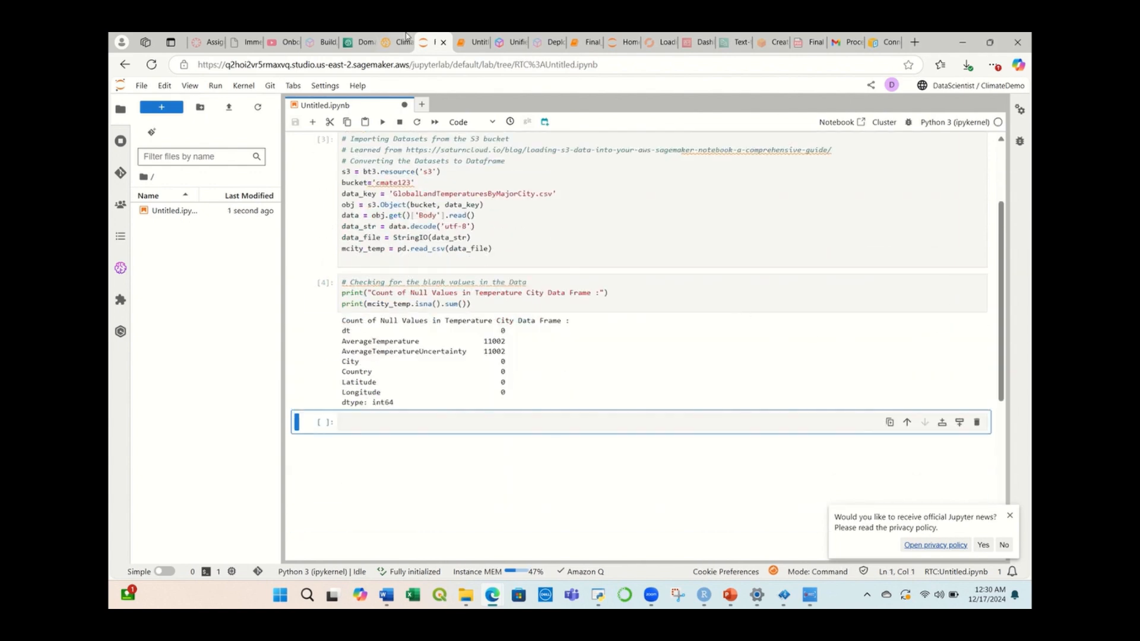
click(470, 44)
scroll(413, 281, down, 3)
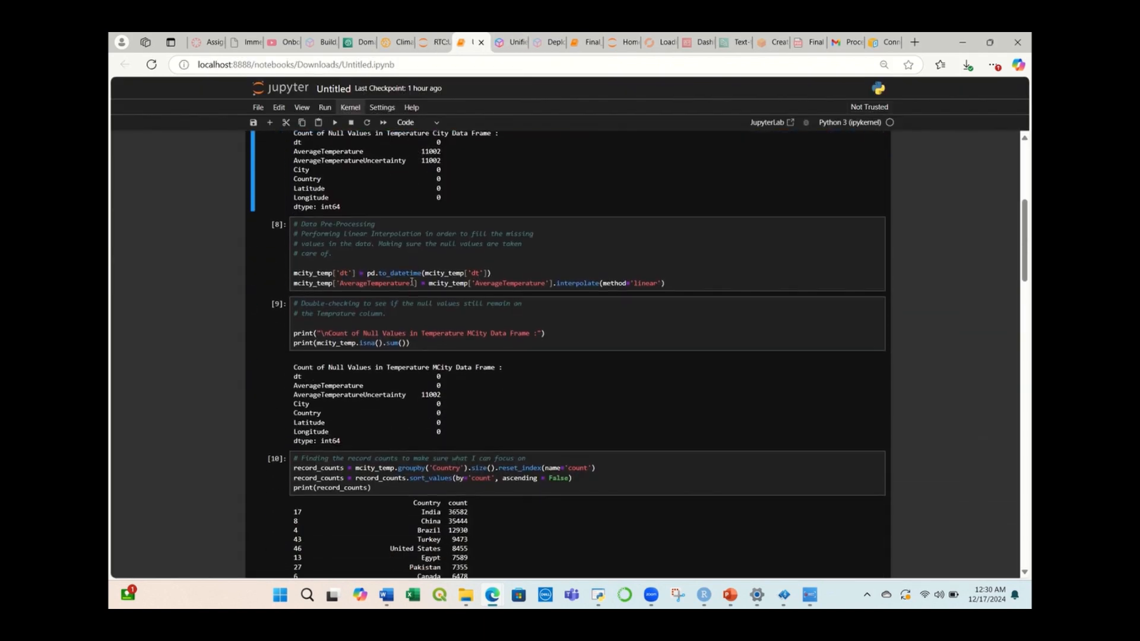
click(378, 267)
key(ctrl+a)
key(ctrl+c)
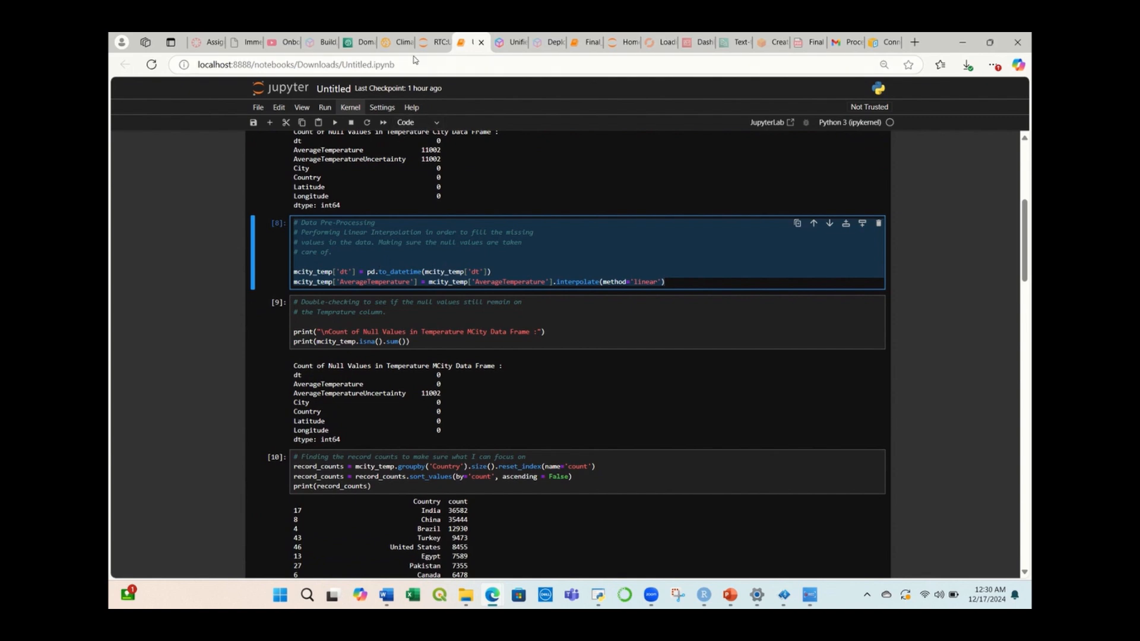
Step: Paste the date conversion and linear interpolation of AverageTemperature into the SageMaker notebook's new cell and run it
click(426, 42)
click(369, 420)
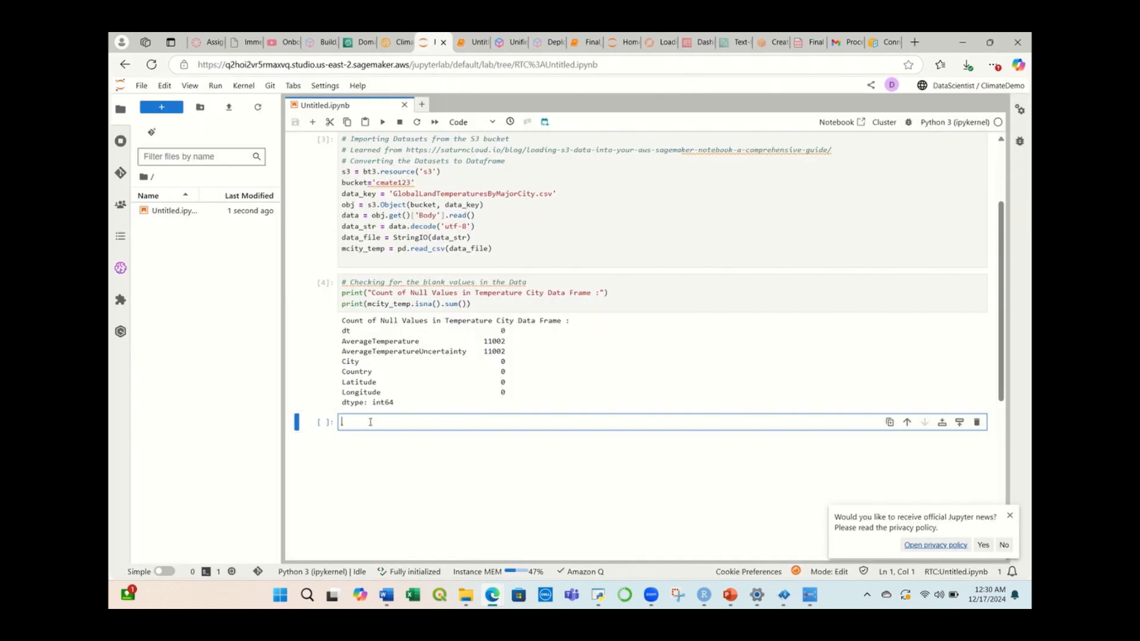
key(ctrl+v)
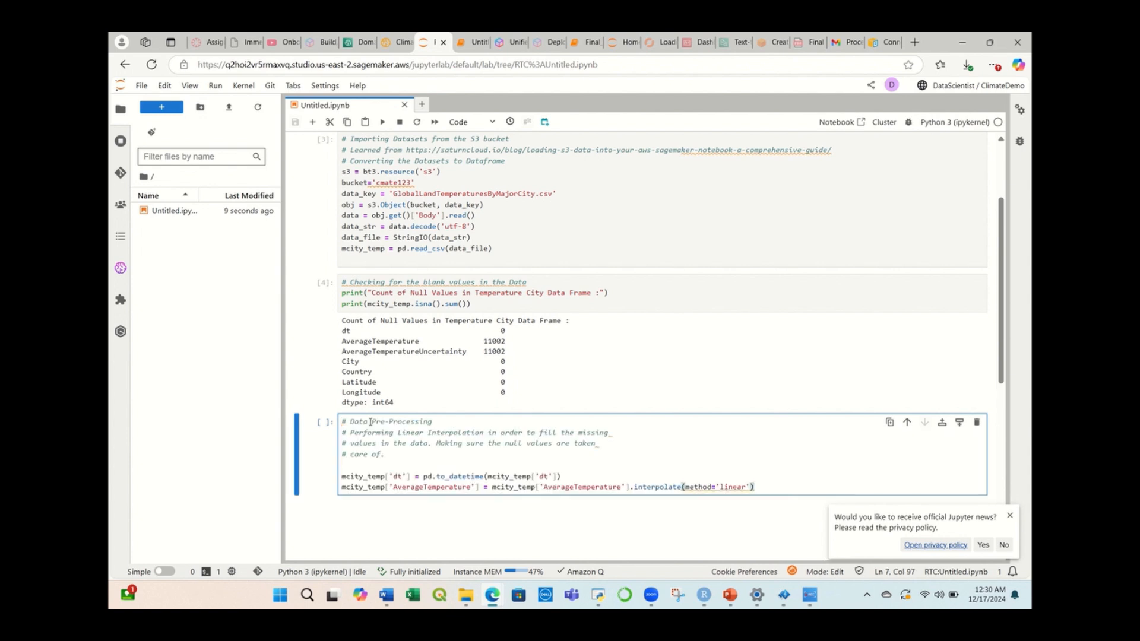
key(ctrl+Return)
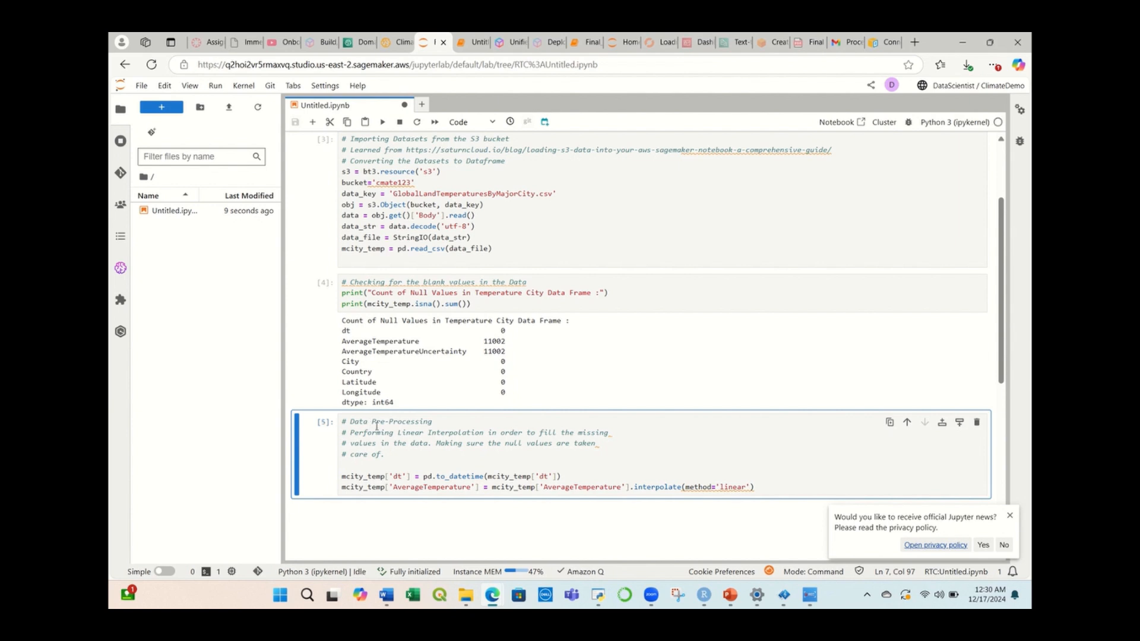
scroll(594, 385, down, 3)
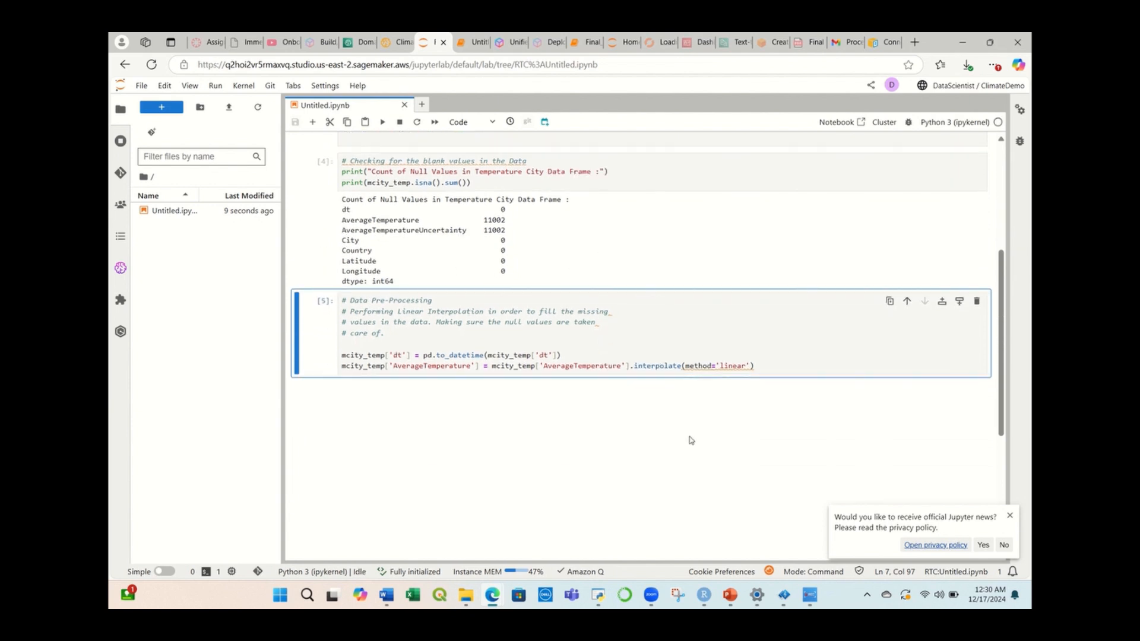
Step: Add an empty cell below the Data Pre-Processing code and copy the null-value double-check from the local notebook
click(959, 242)
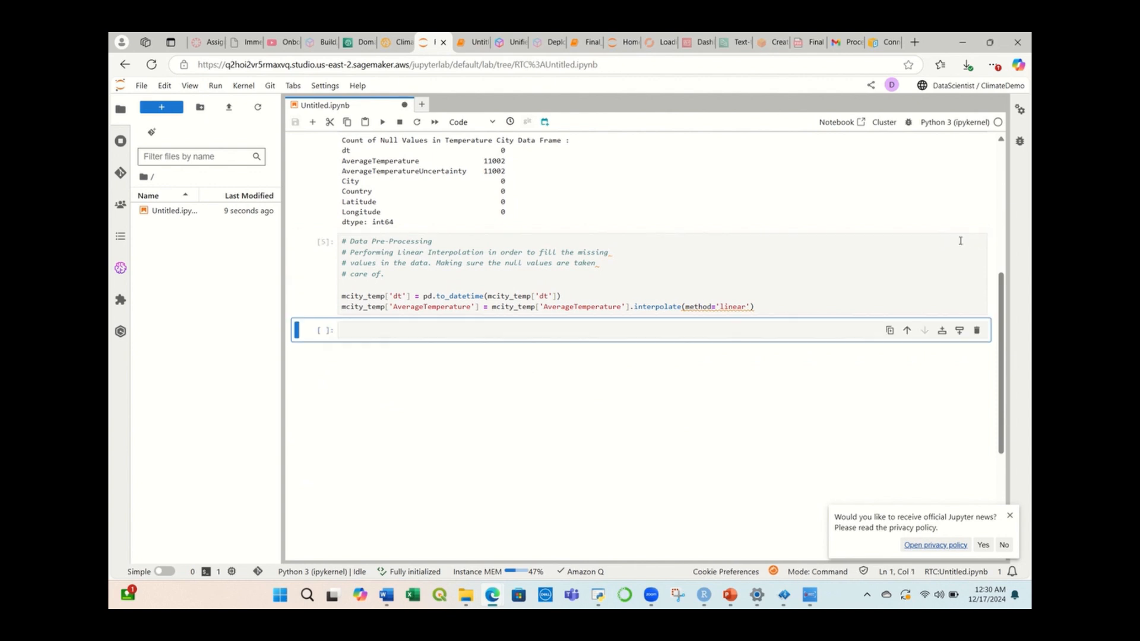
click(471, 41)
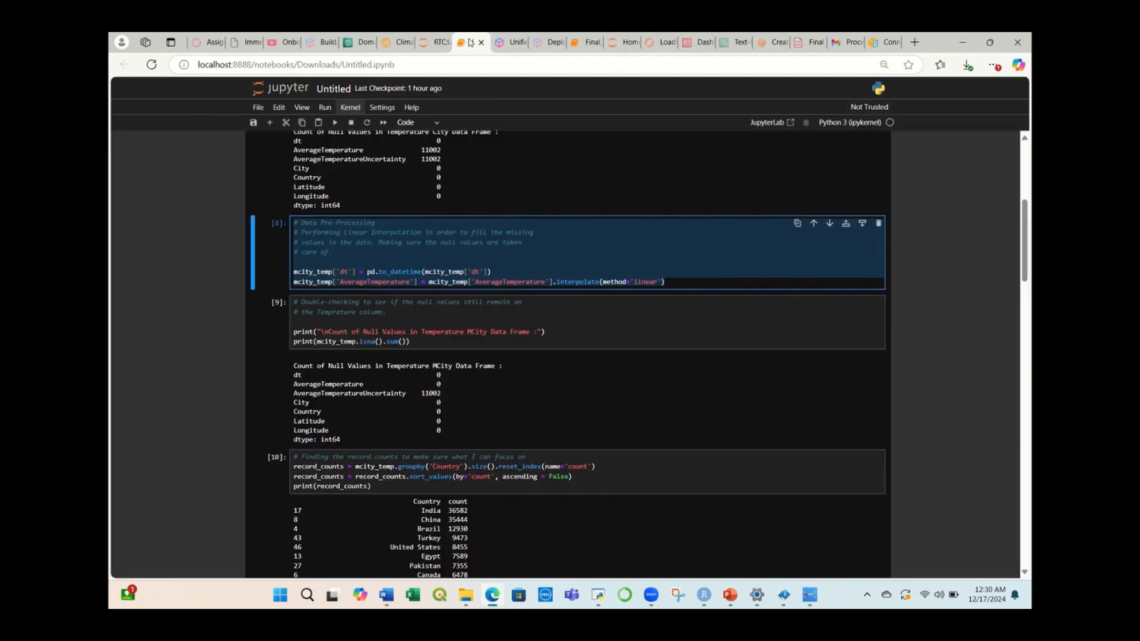
scroll(401, 266, down, 1)
click(380, 272)
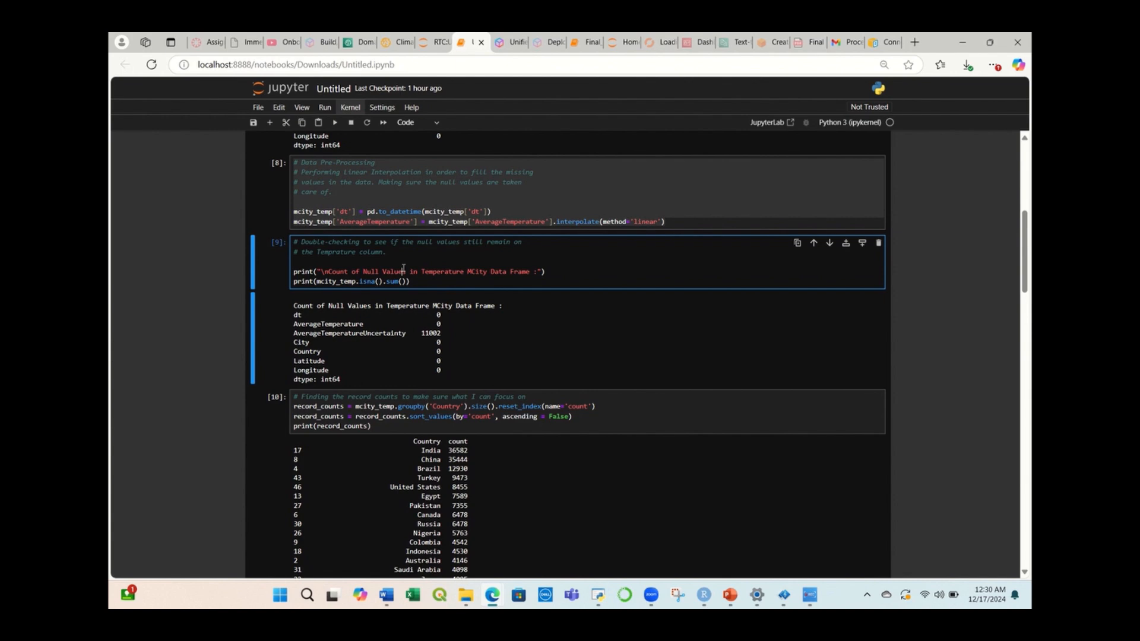
key(ctrl+a)
key(ctrl+c)
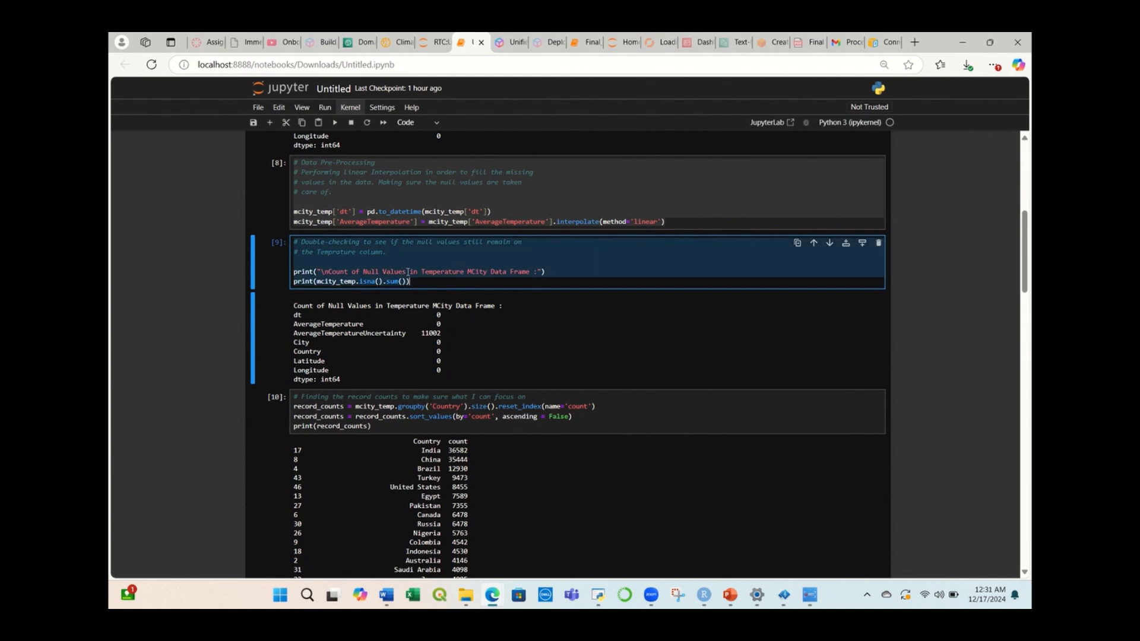
Step: Paste the double-check of remaining mcity_temp null values into the SageMaker notebook's new cell and run it
click(439, 42)
click(376, 332)
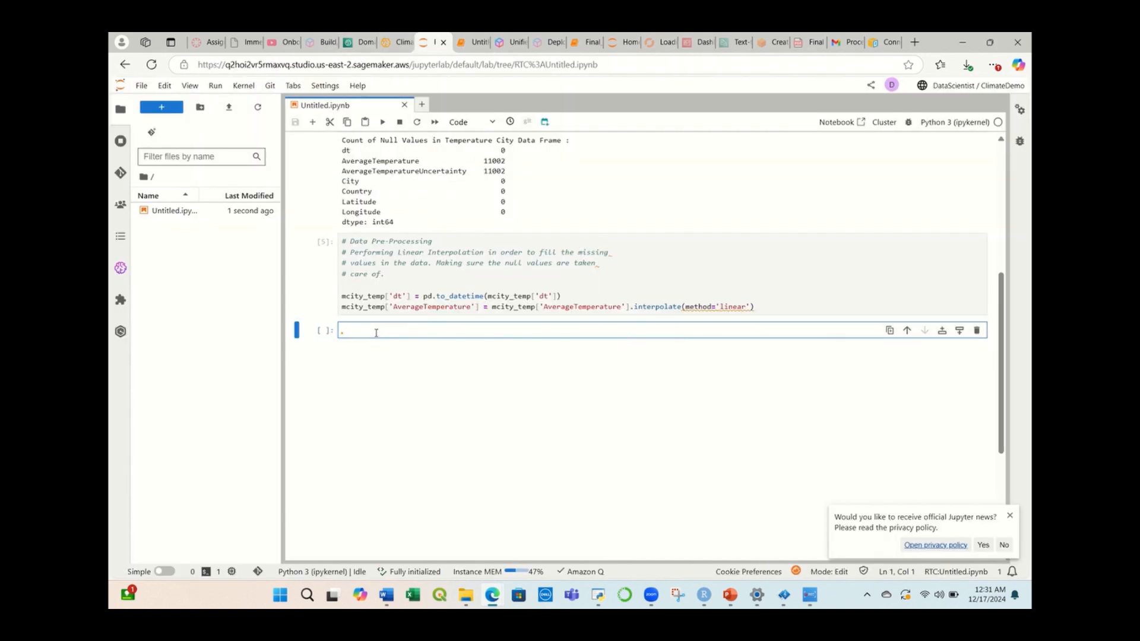
key(ctrl+v)
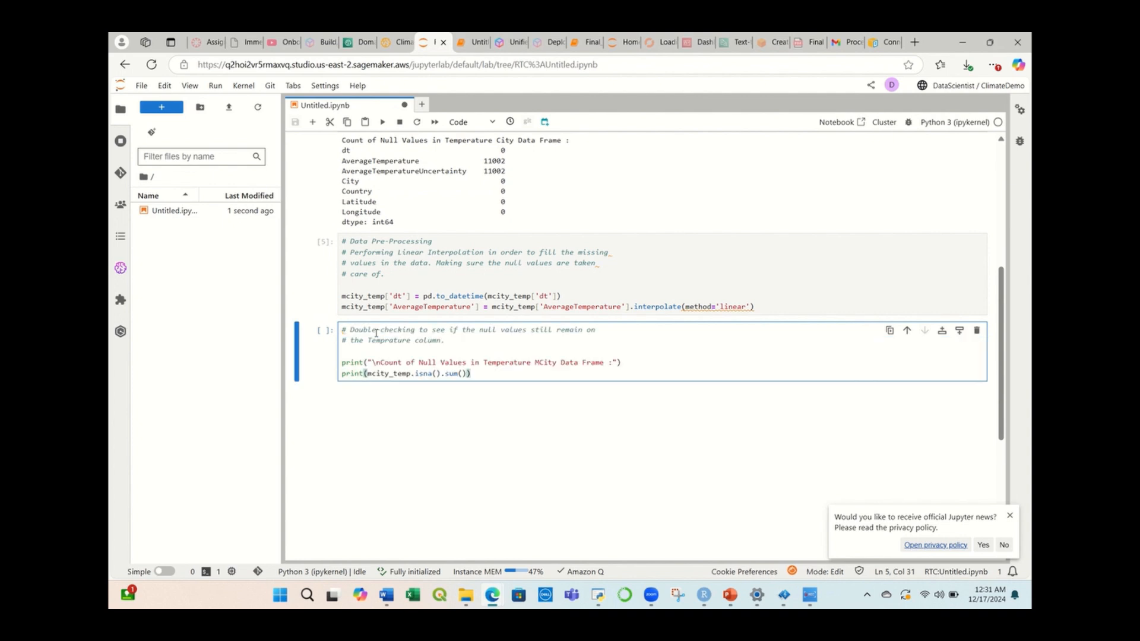
key(ctrl+Return)
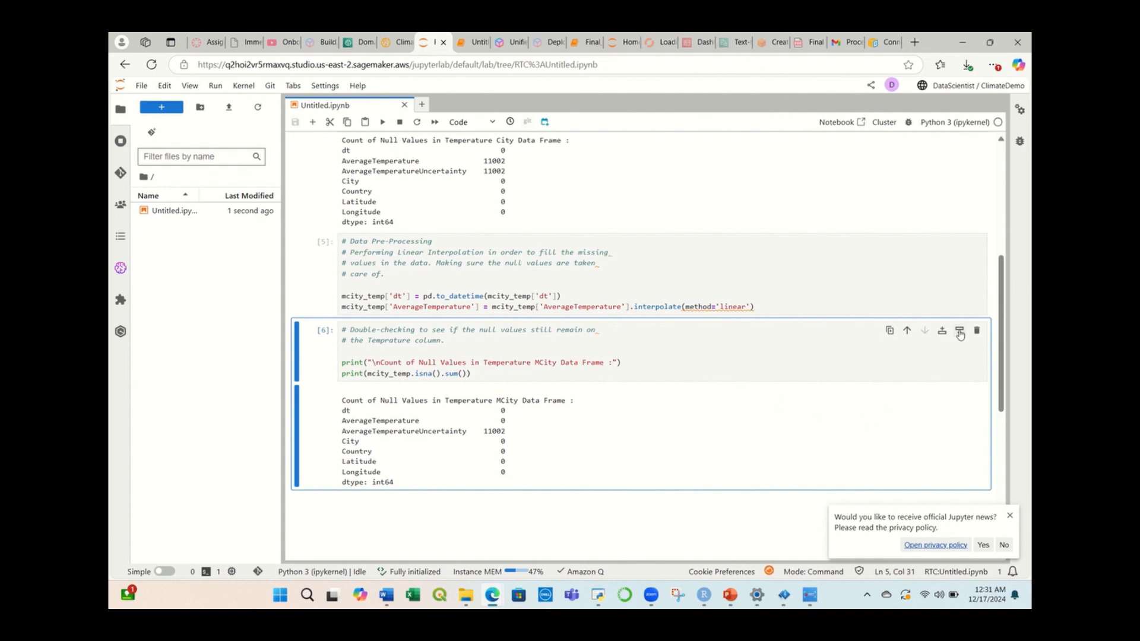
Step: Add an empty cell below the null-value double-check and copy the record_counts code from the local notebook
key(b)
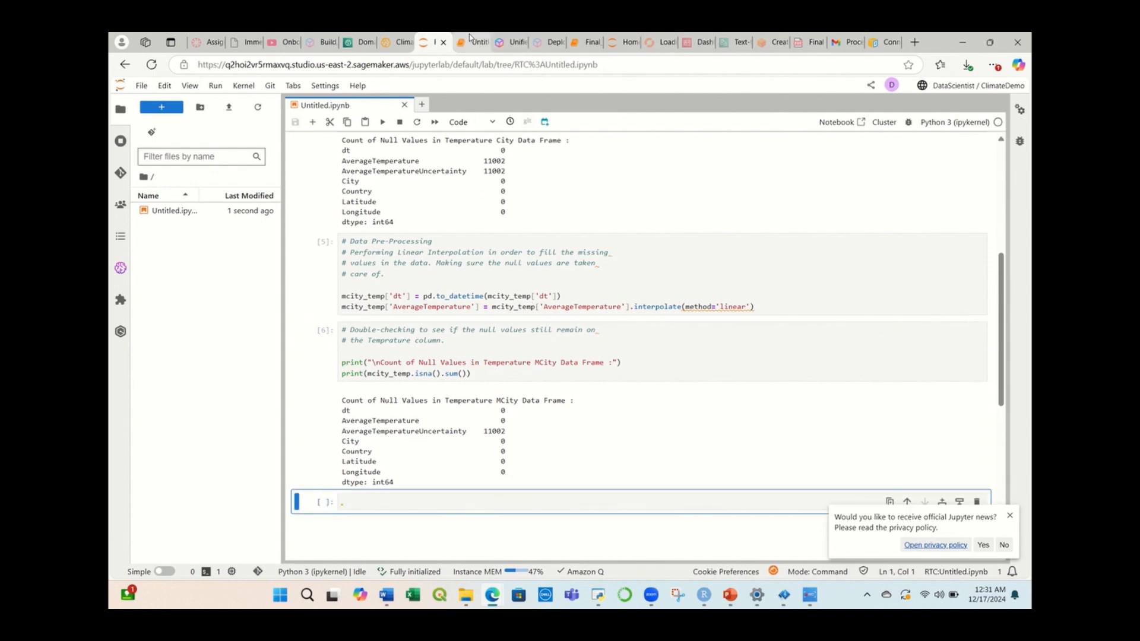
click(473, 42)
scroll(412, 306, down, 3)
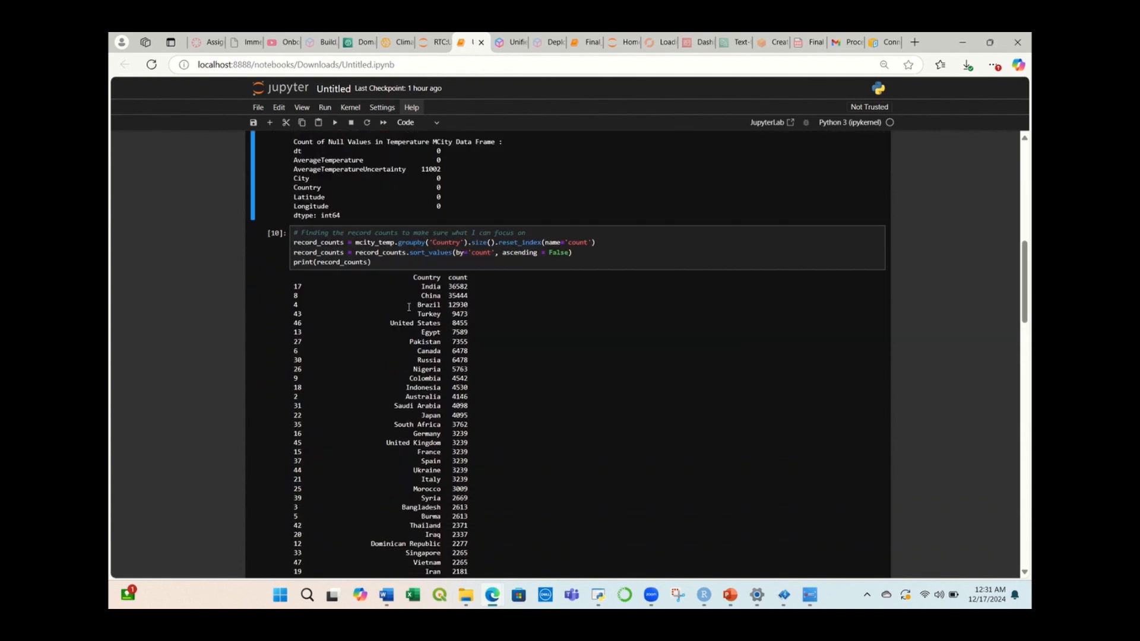
click(395, 226)
key(ctrl+a)
key(ctrl+c)
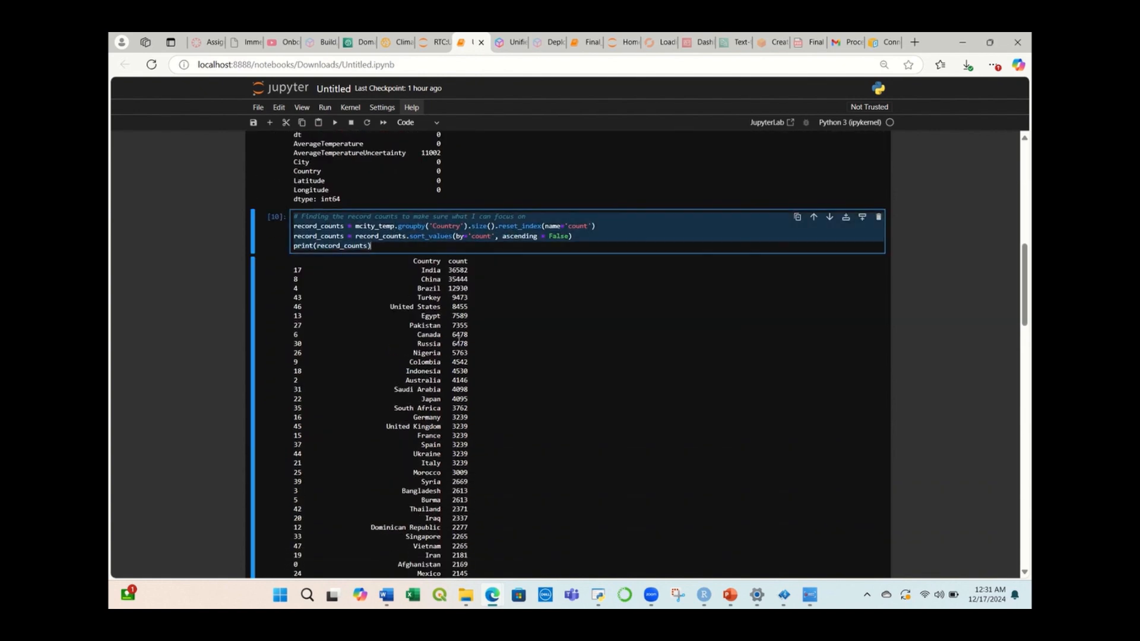
Step: Paste the per-country record count, sorted descending, into the SageMaker notebook's new cell, run it and review the country list
click(429, 42)
click(383, 502)
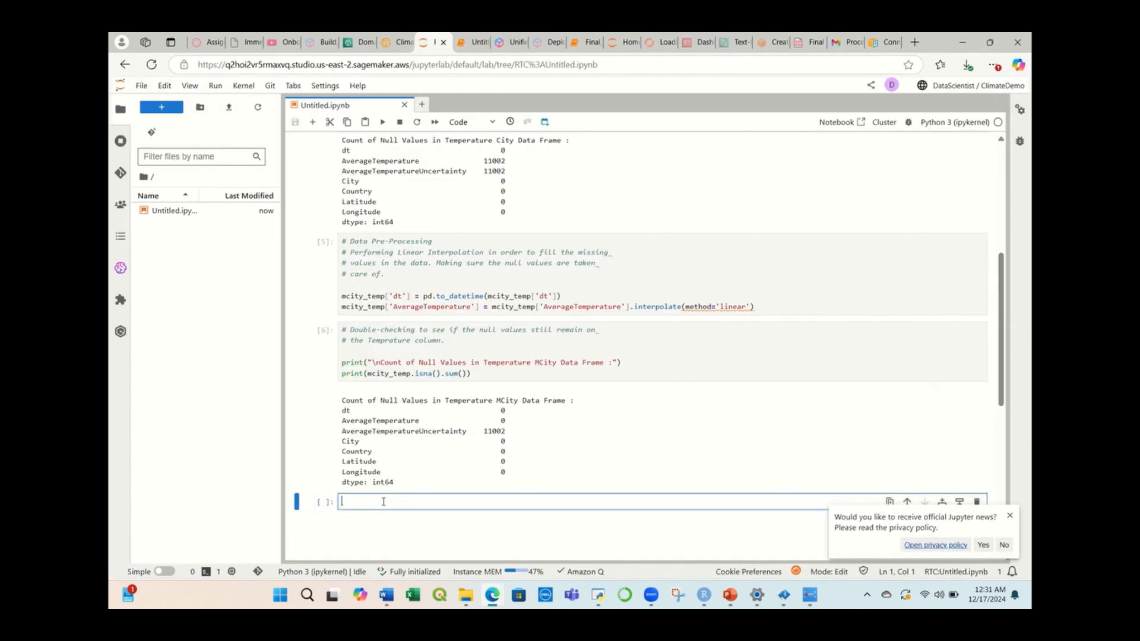
key(ctrl+v)
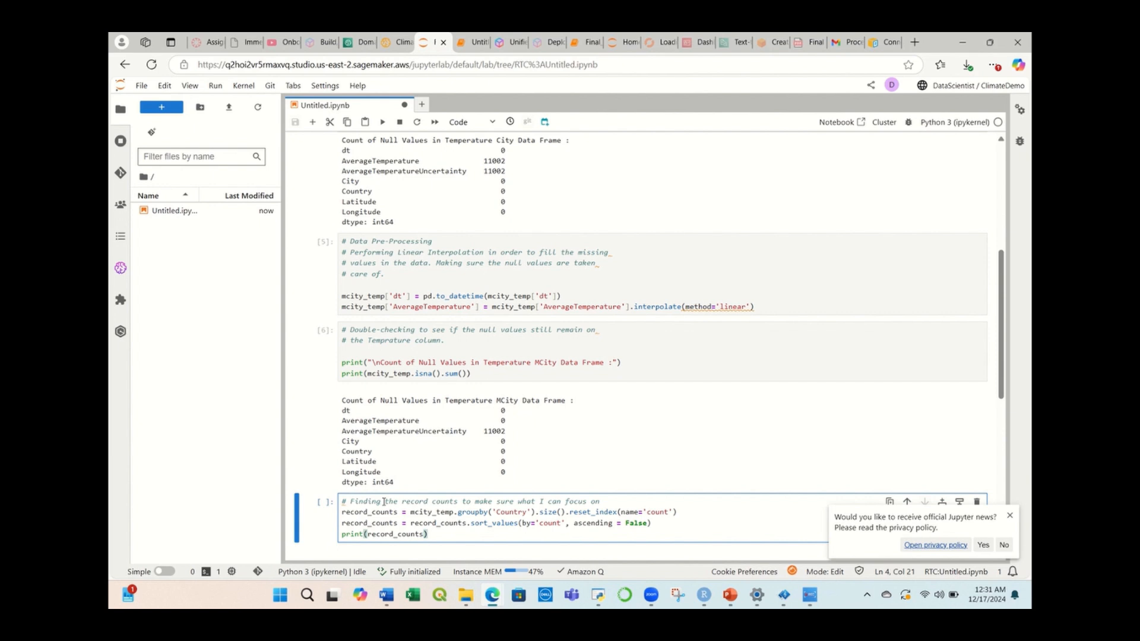
scroll(634, 438, down, 3)
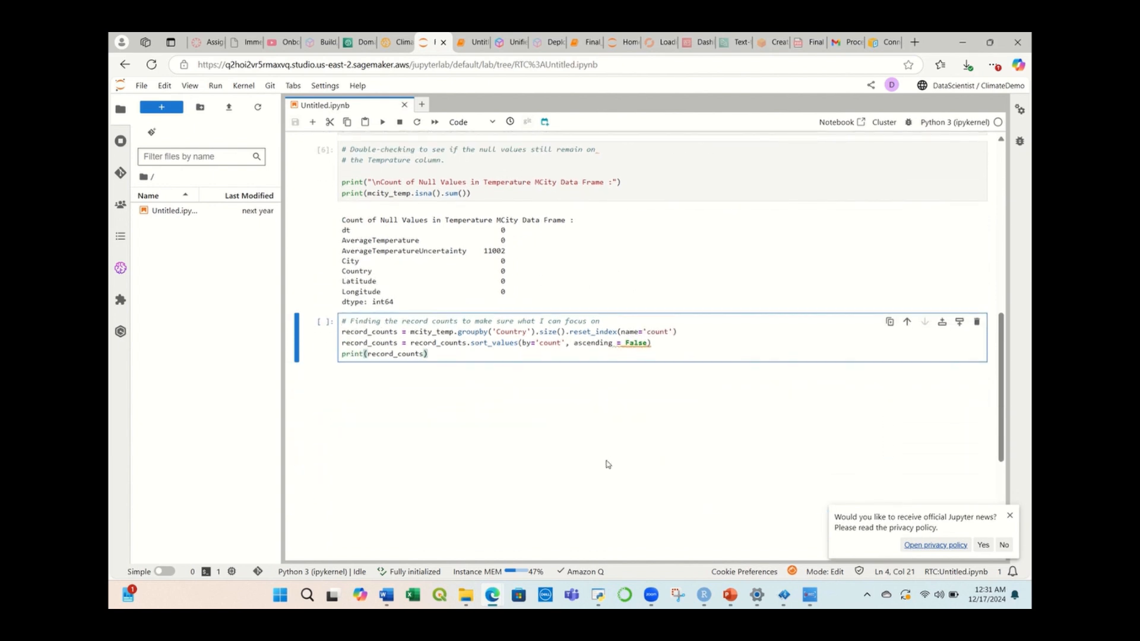
key(ctrl+Return)
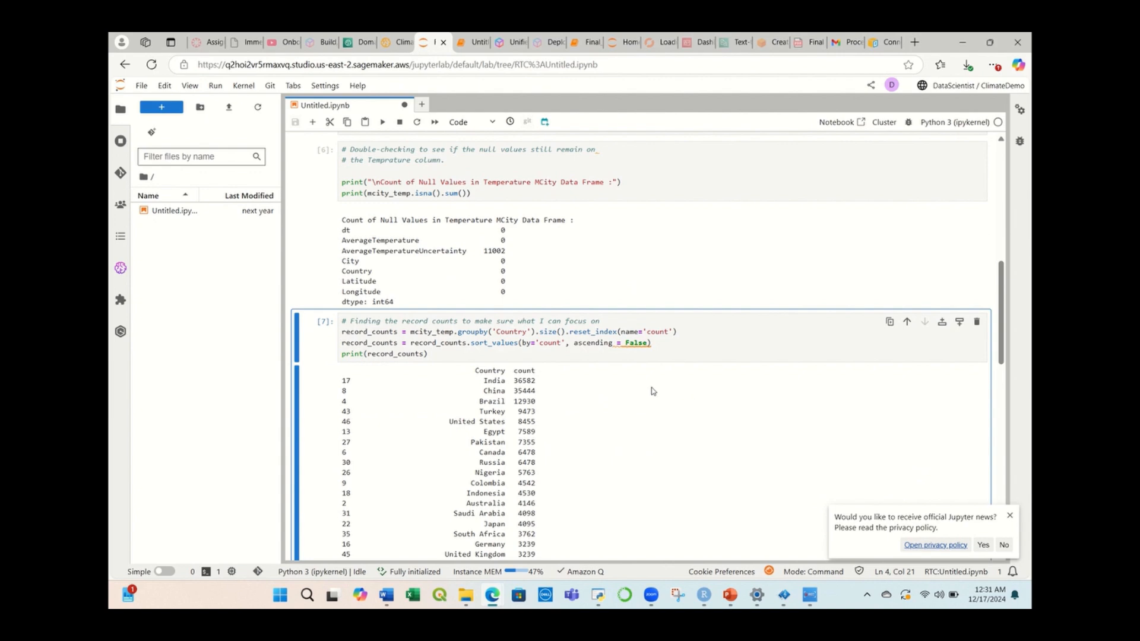
scroll(638, 399, down, 3)
scroll(638, 398, down, 6)
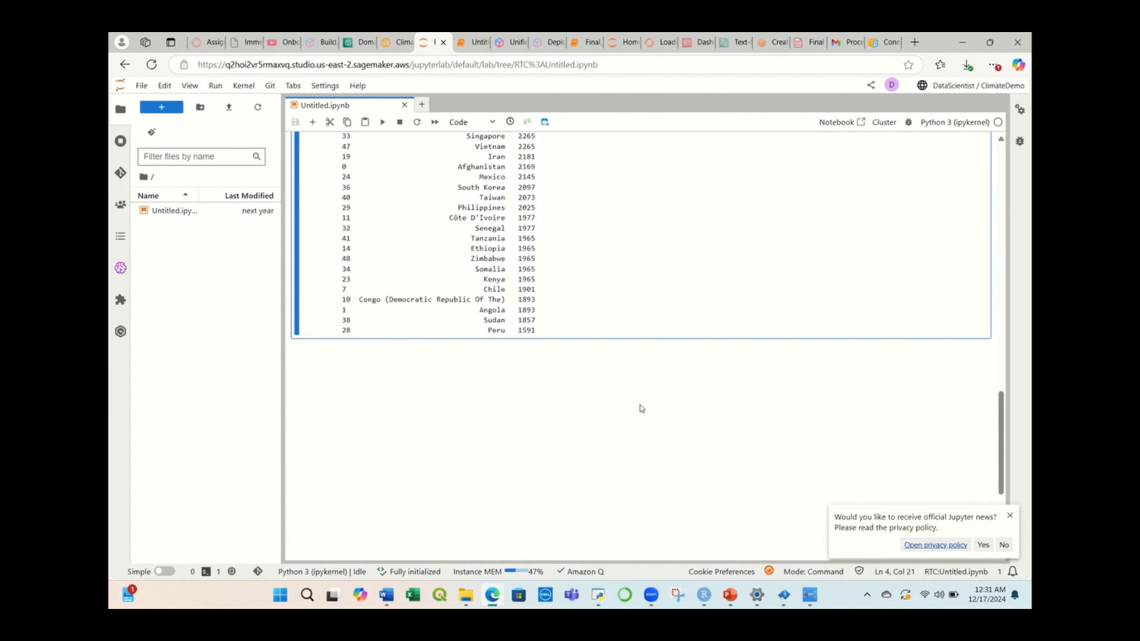
scroll(637, 400, up, 8)
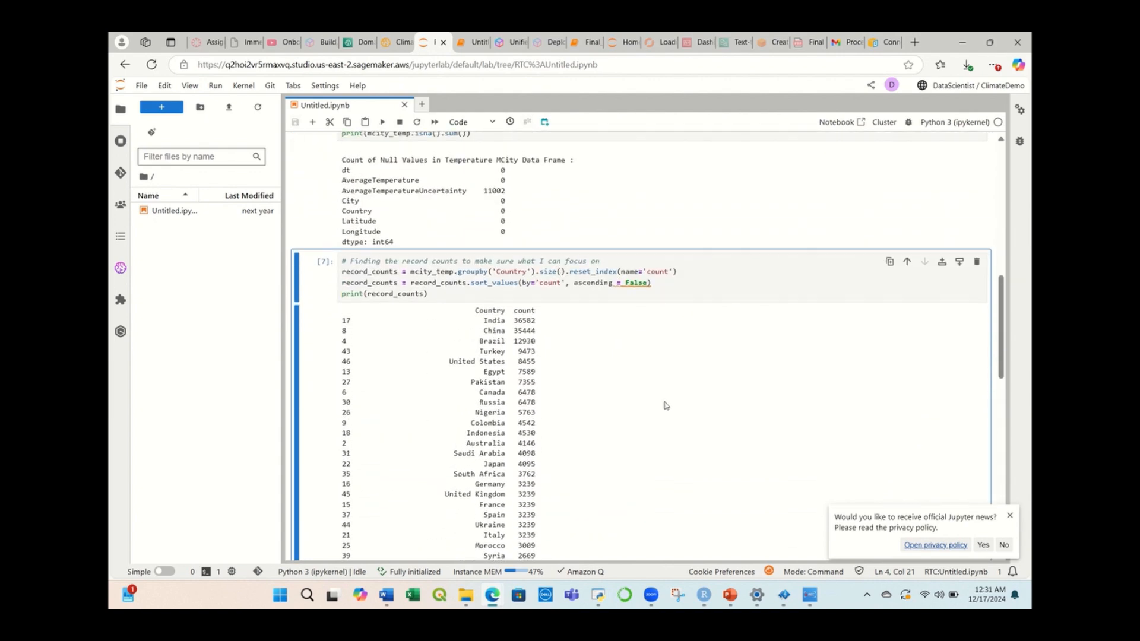
Step: Add an empty cell below the record counts and copy the India filtering and train/test split code from the local notebook
click(959, 269)
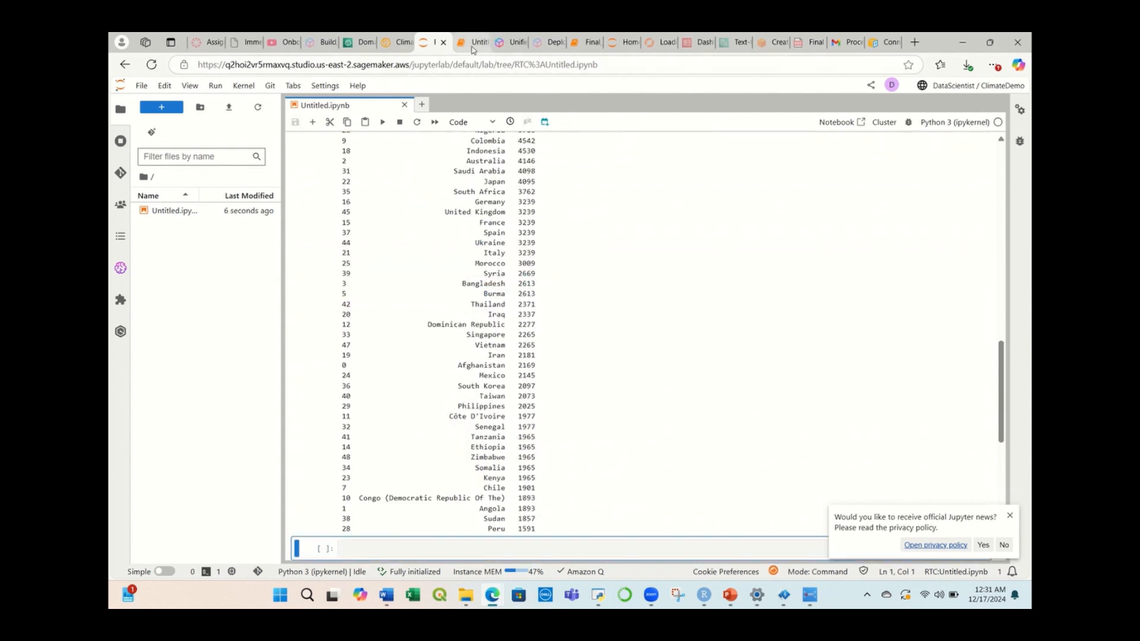
click(465, 46)
scroll(445, 324, down, 7)
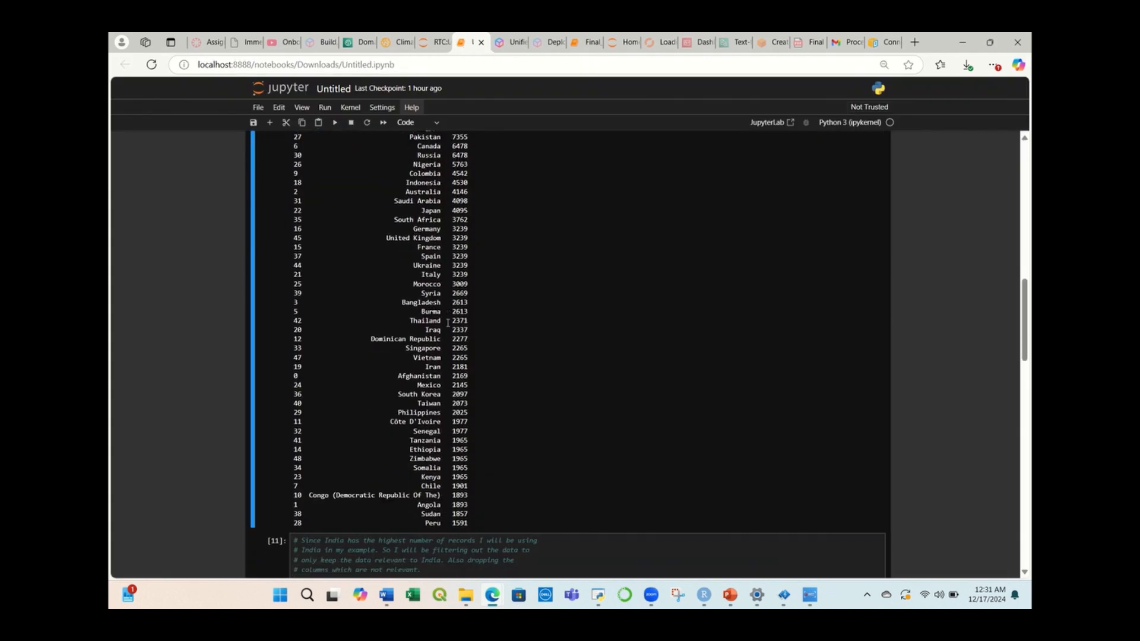
scroll(446, 324, down, 1)
click(445, 326)
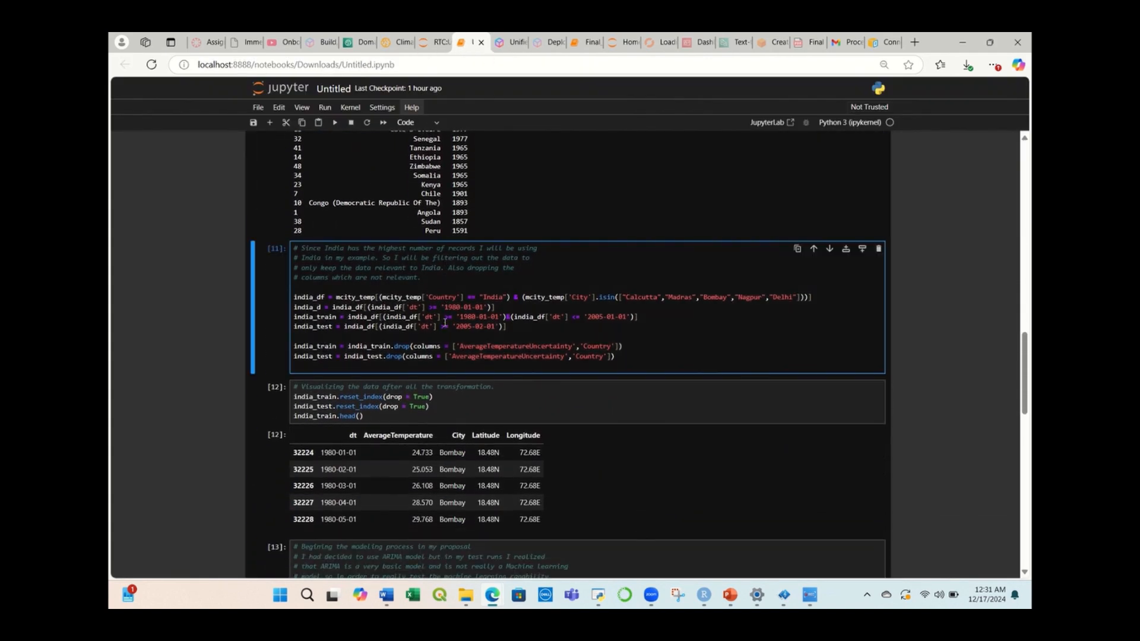
key(ctrl+a)
key(ctrl+c)
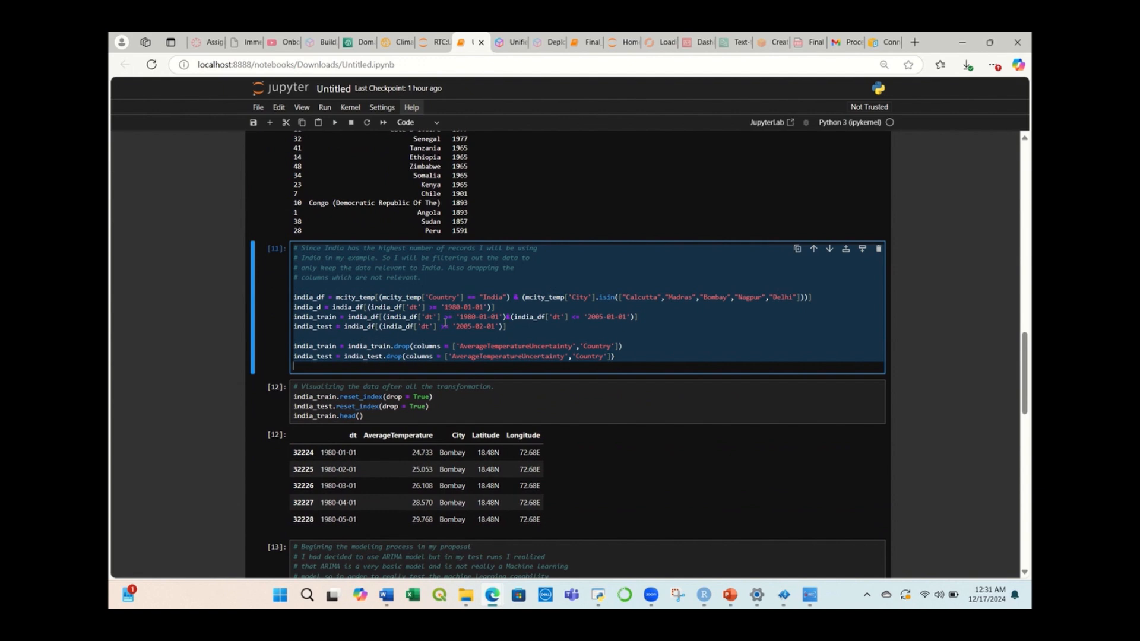
Step: Paste the India city filter, the india_train and india_test date split and the column drops into the SageMaker notebook's new cell and run it
key(ctrl+shift+Tab)
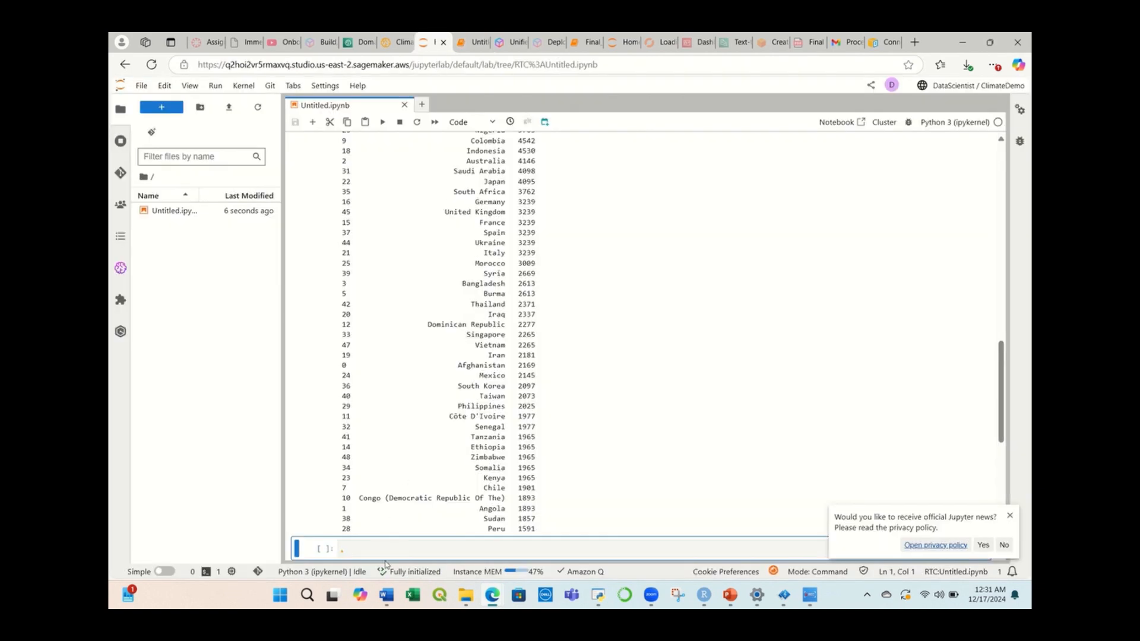
click(381, 548)
key(ctrl+v)
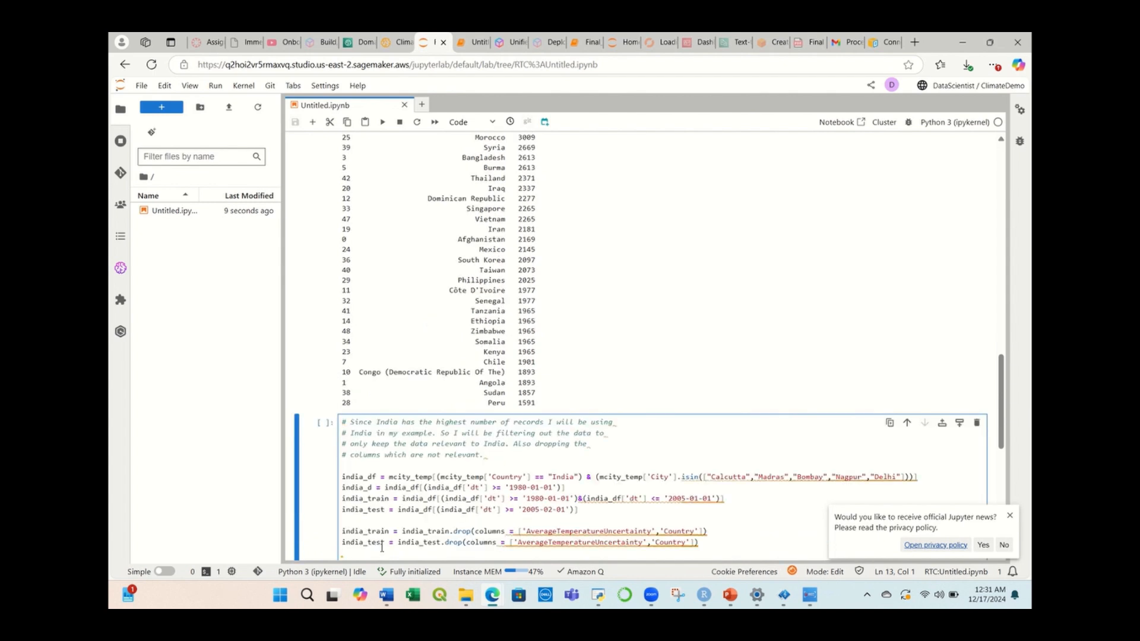
key(ctrl+Return)
scroll(535, 450, down, 3)
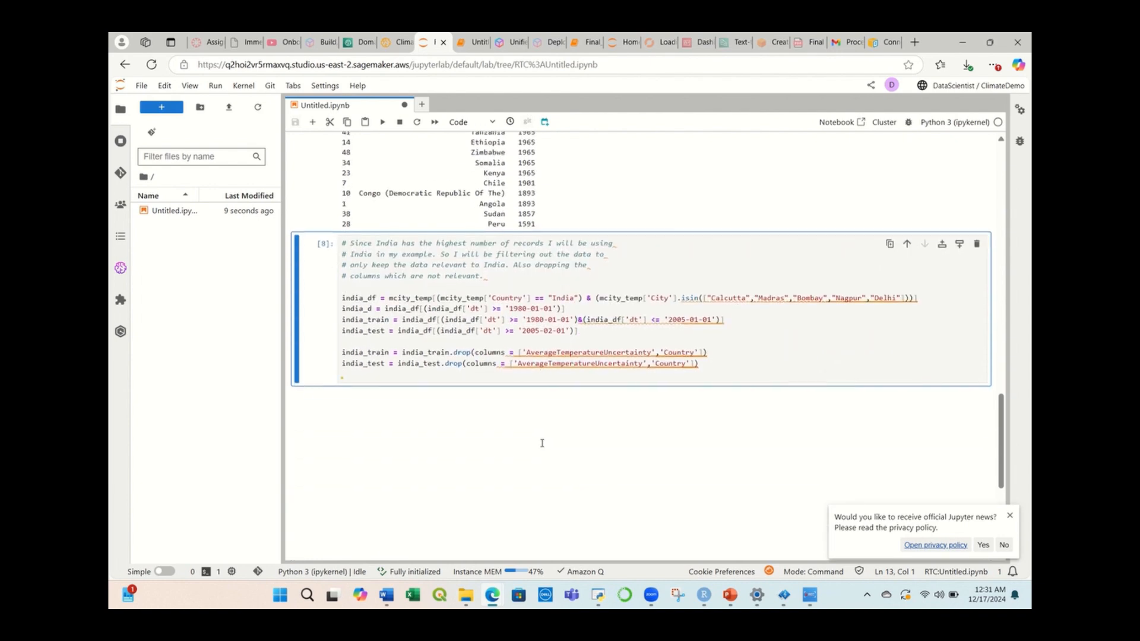
Step: Add an empty cell below the India split and copy the index reset and india_train.head() code from the local notebook
click(959, 242)
click(467, 41)
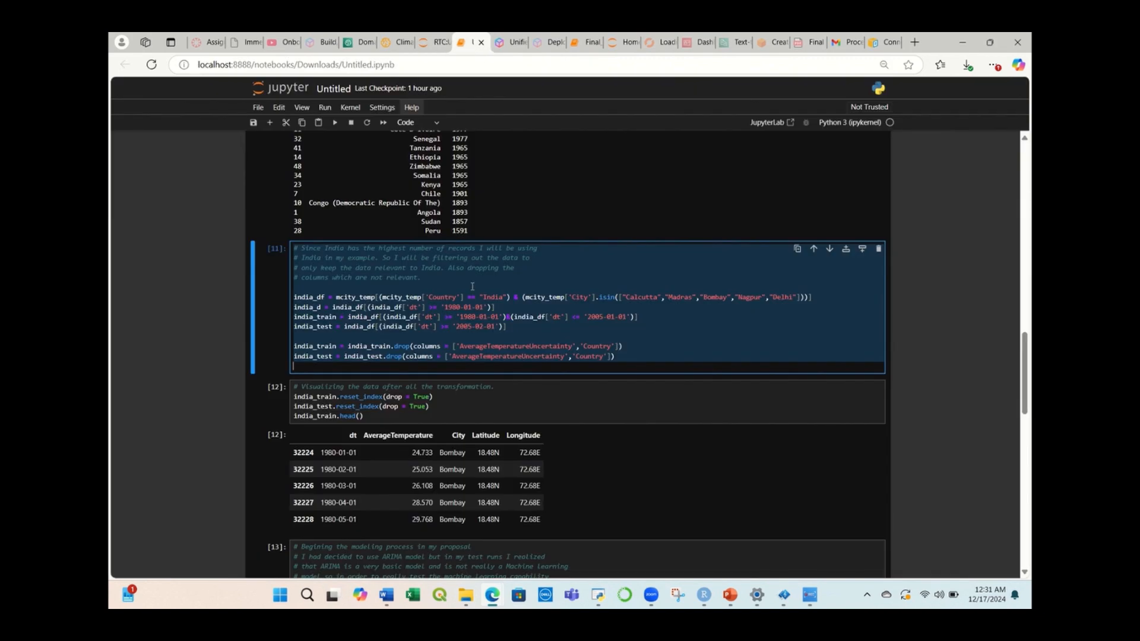
click(390, 408)
key(ctrl+a)
key(ctrl+c)
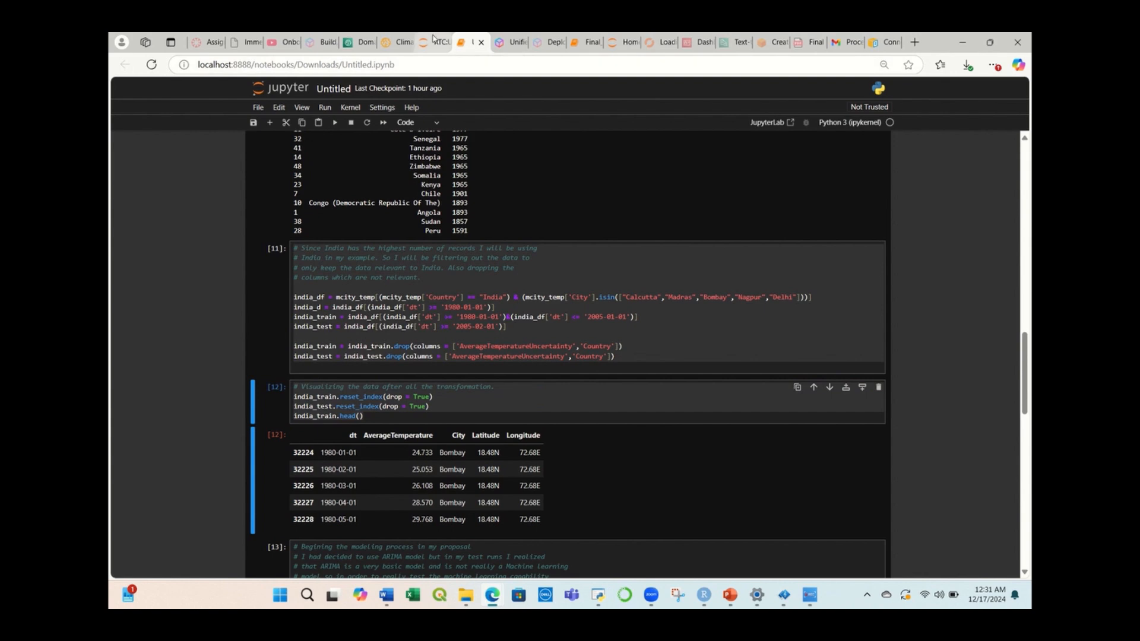
Step: Paste the index resets and india_train.head() preview into the SageMaker notebook's new cell and run it
click(433, 42)
click(352, 398)
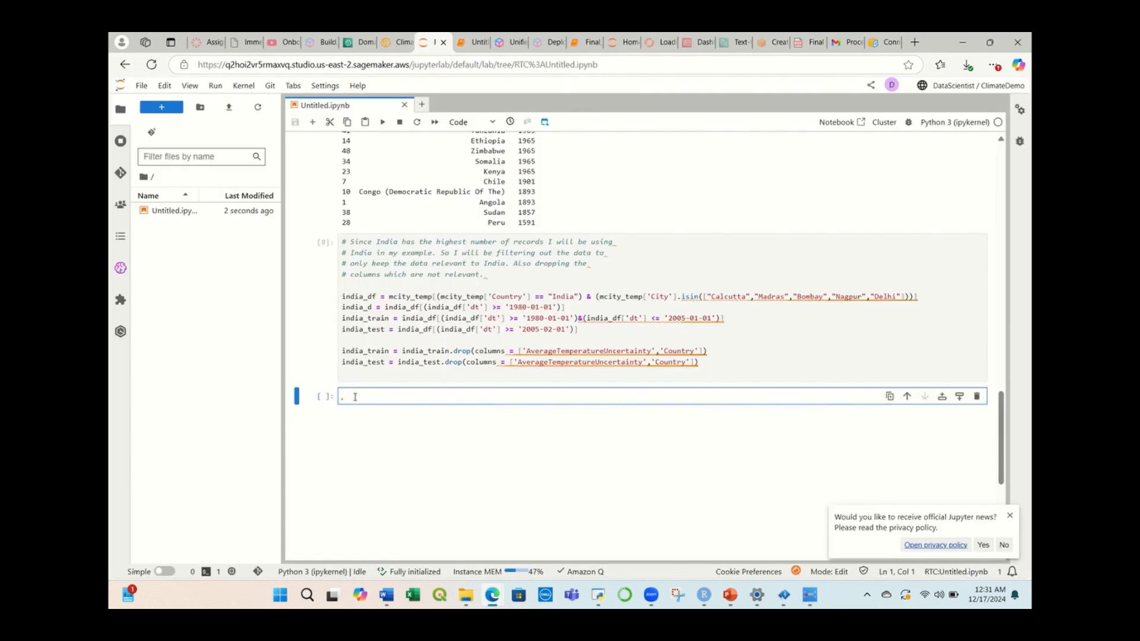
key(ctrl+v)
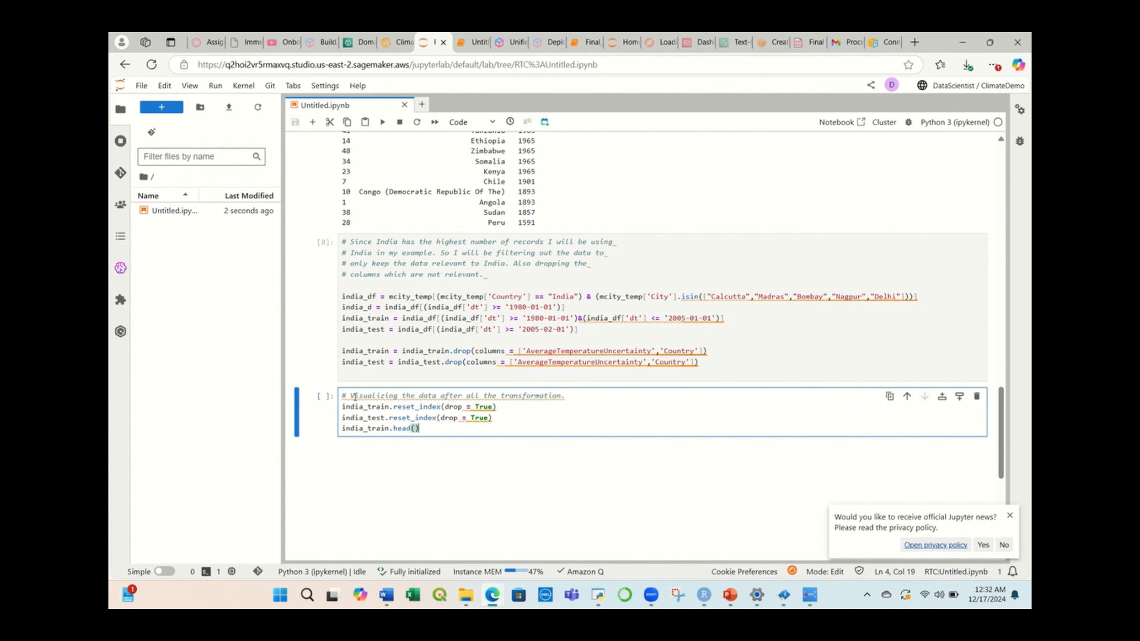
key(ctrl+Return)
scroll(673, 436, down, 2)
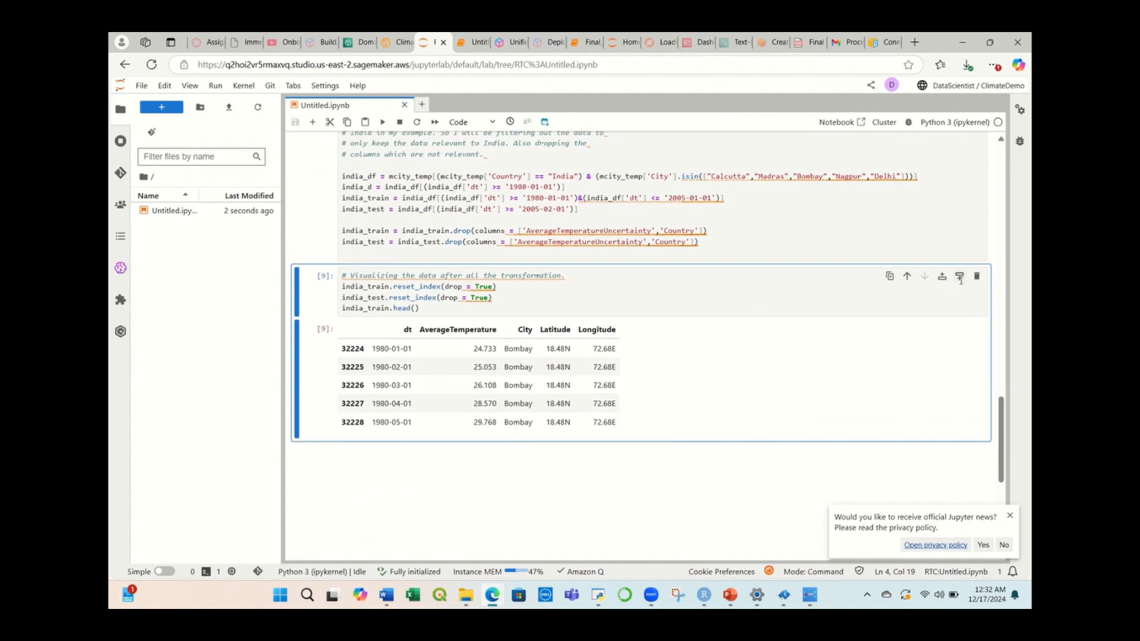
Step: Add an empty cell below the india_train preview and copy the Random Forest modeling code from the local notebook
click(958, 277)
click(475, 43)
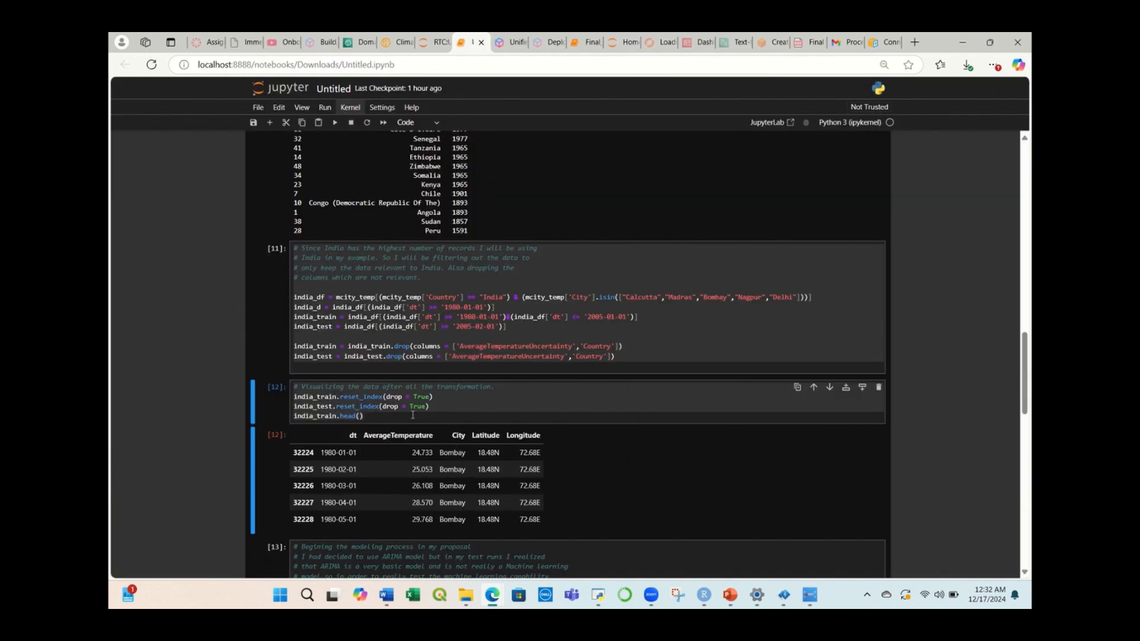
scroll(412, 415, down, 3)
click(348, 391)
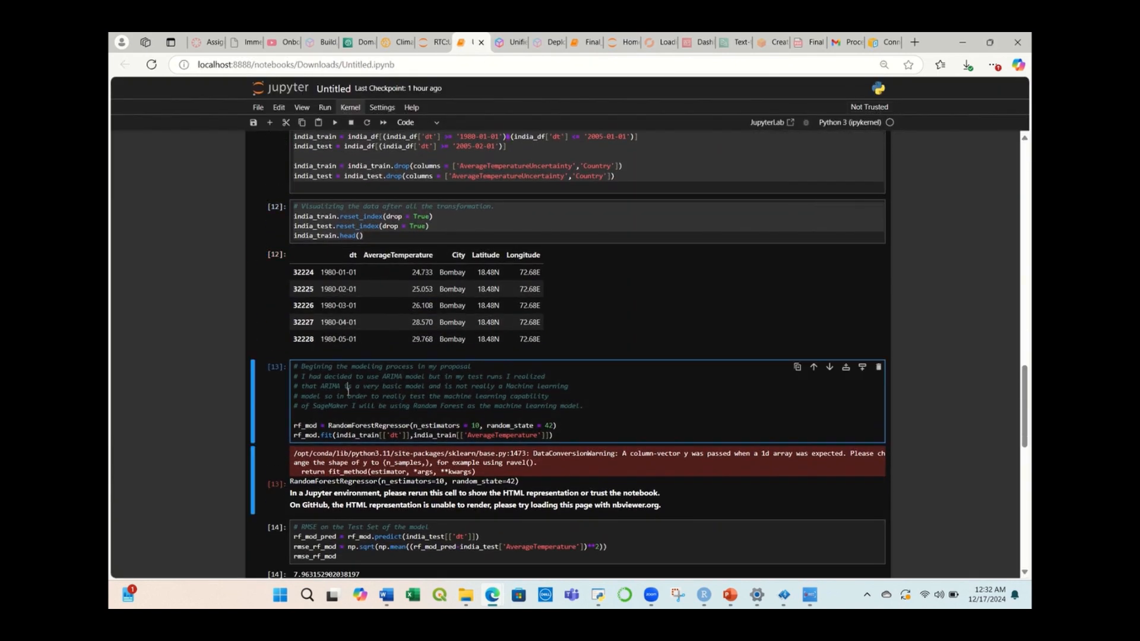
key(ctrl+a)
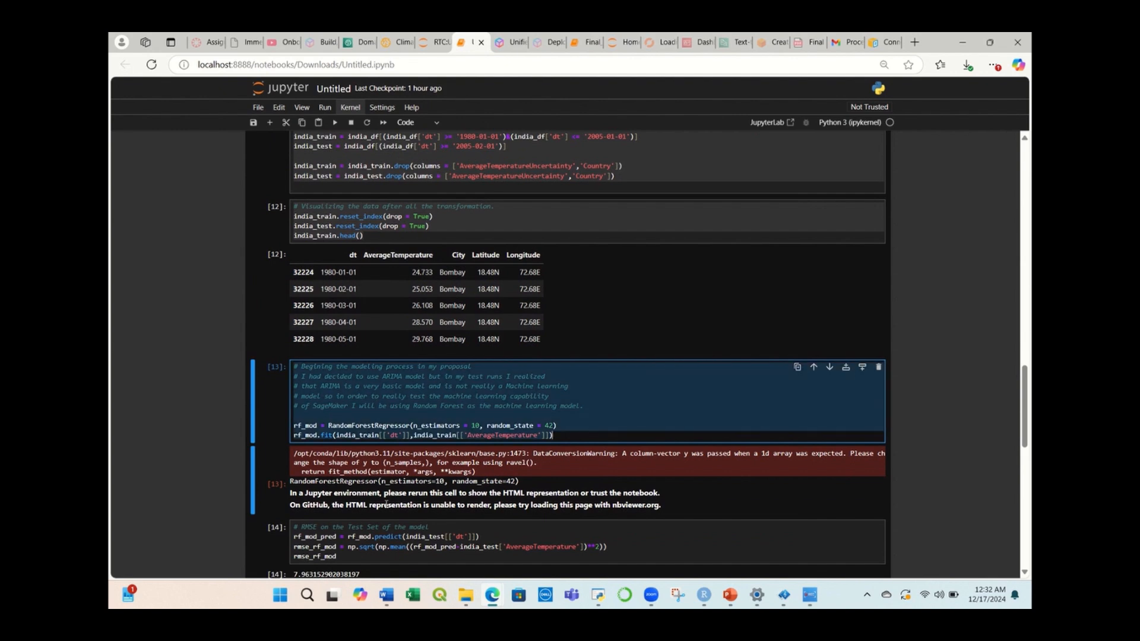
Step: Paste the RandomForestRegressor fit with n_estimators 10 and random_state 42 into the SageMaker notebook's new cell and run it
click(434, 45)
click(367, 453)
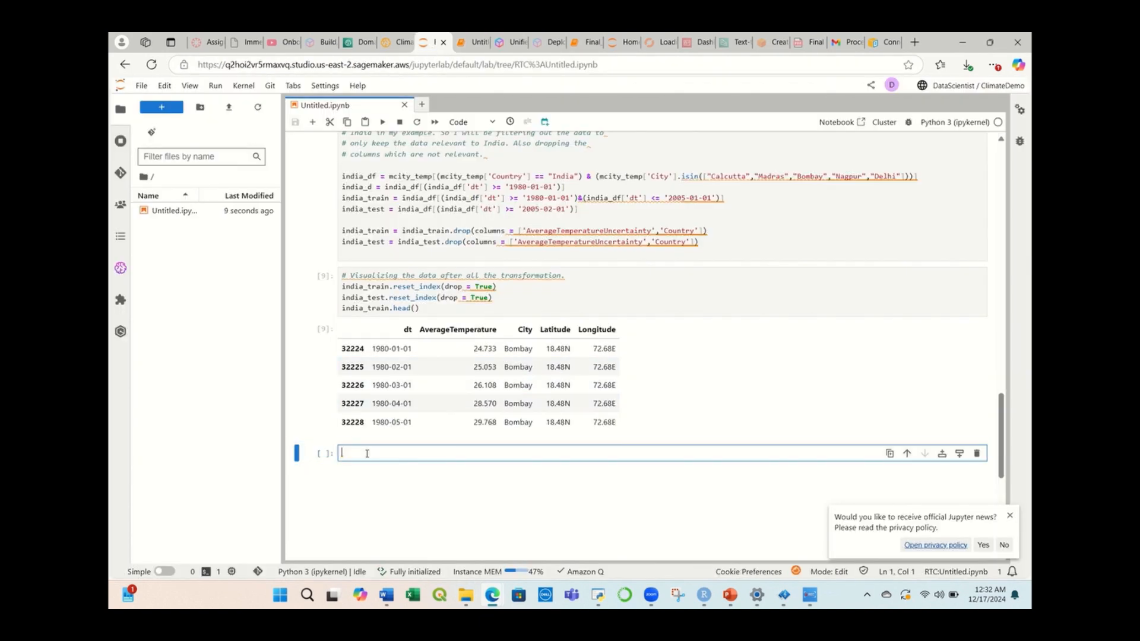
text(# Beginning the modeling process in my proposal # I had decided to use ARIMA model but in my test runs I realized # that ARIMA is a very basic model and is not really a Machine Learning # model so in order to really test the machine learning capability # of SageMaker I will be using Random Forest as the machine learning model.  rf_mod = RandomForestRegressor(n_estimators = 10, random_state = 42) rf_mod.fit(india_train[['dt']],india_train[['AverageTemperature']]))
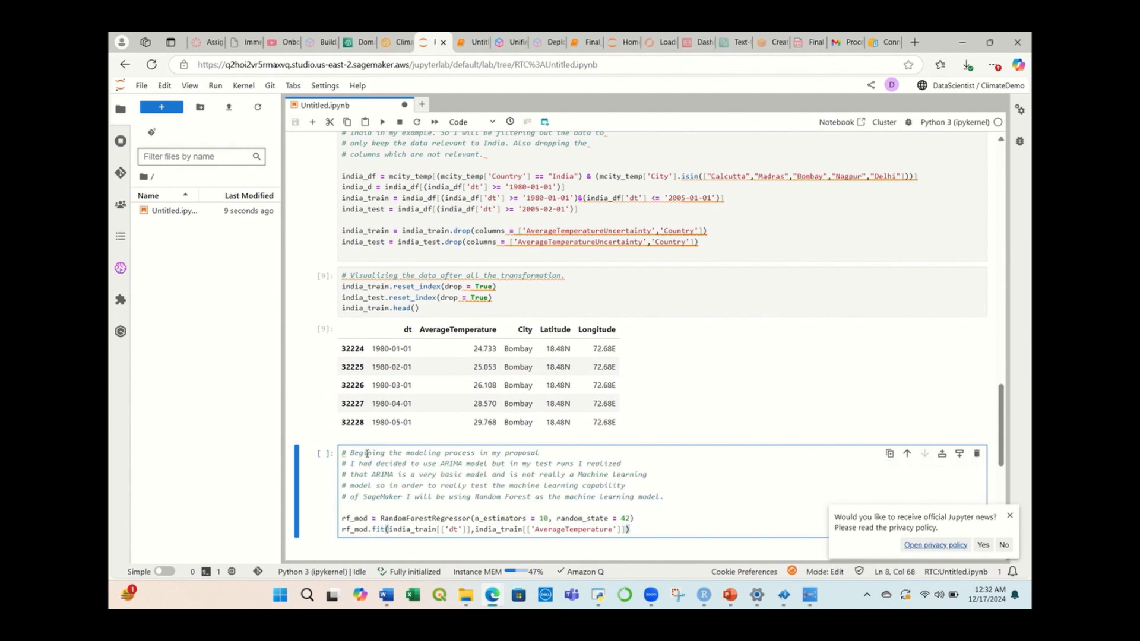
key(ctrl+Return)
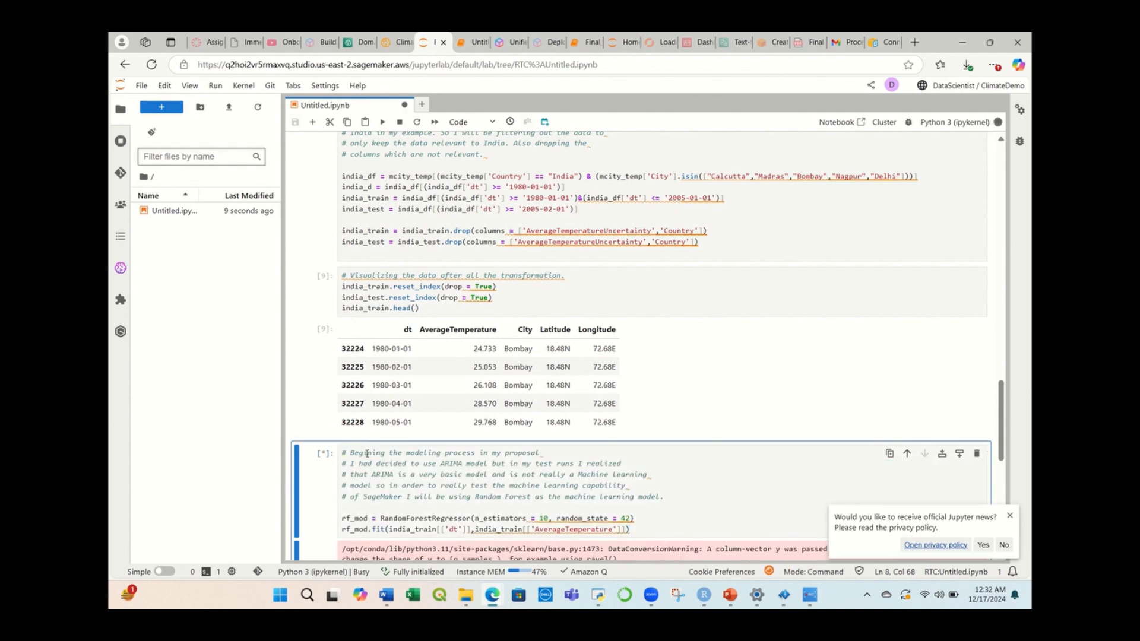
scroll(469, 404, down, 1)
scroll(493, 402, down, 2)
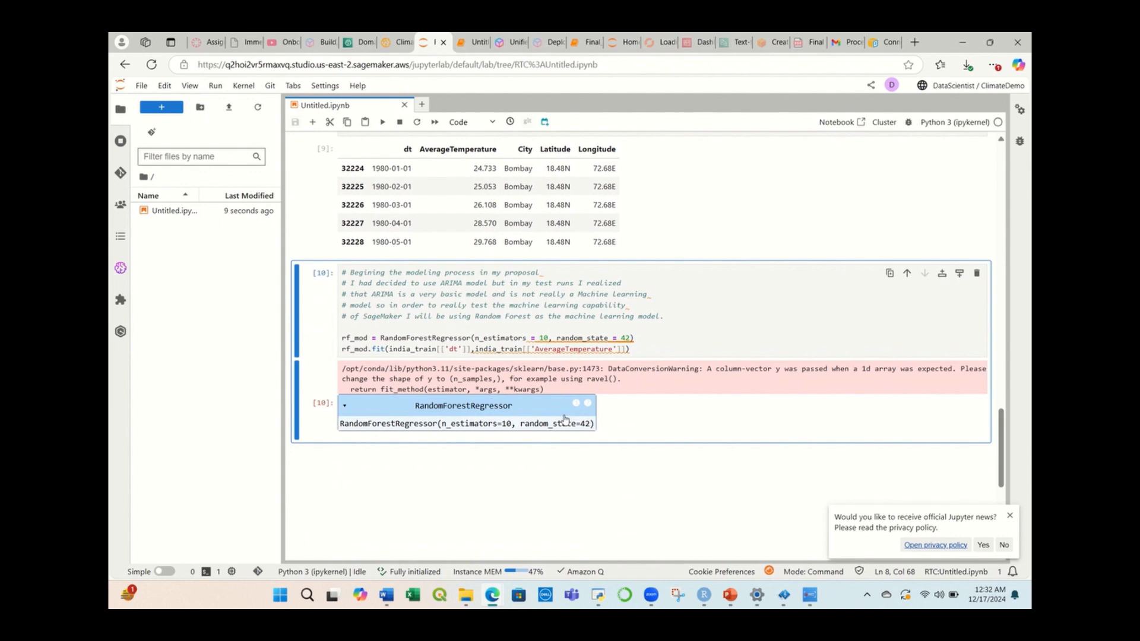
Step: Add an empty cell below the Random Forest fit and copy the test-set RMSE code from the local notebook
click(960, 274)
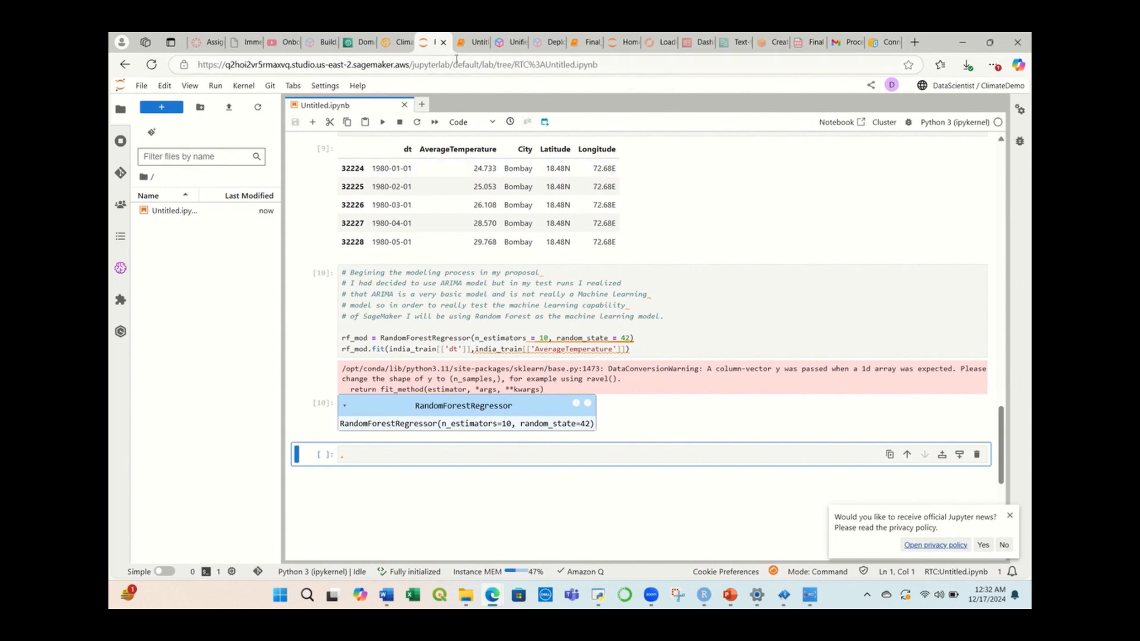
click(470, 43)
scroll(452, 286, down, 3)
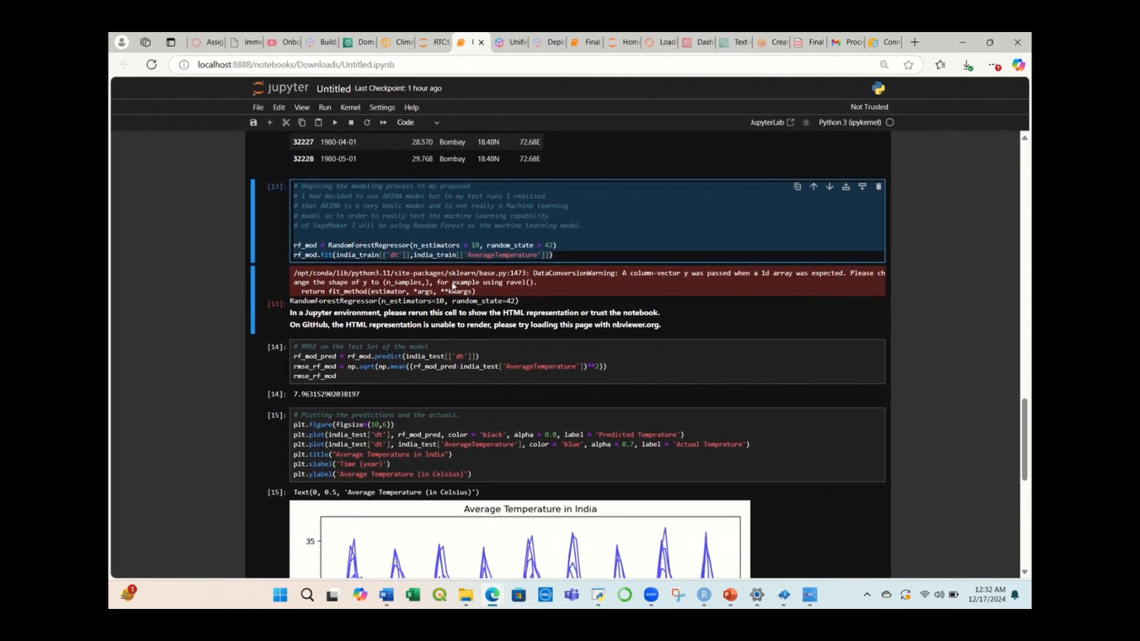
click(383, 312)
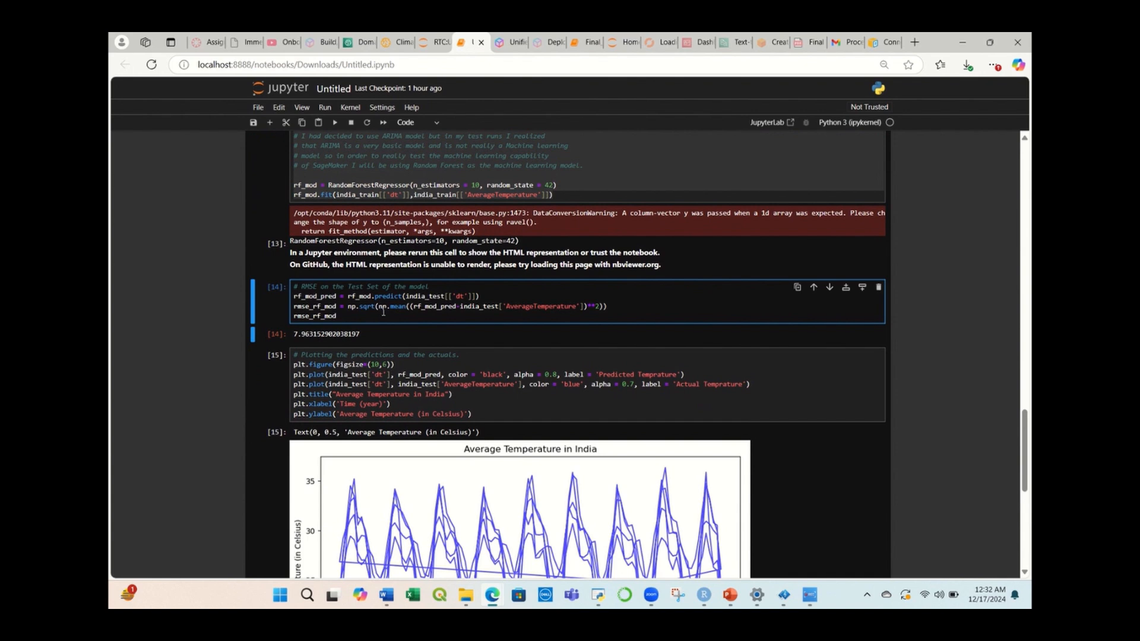
key(ctrl+a)
key(ctrl+c)
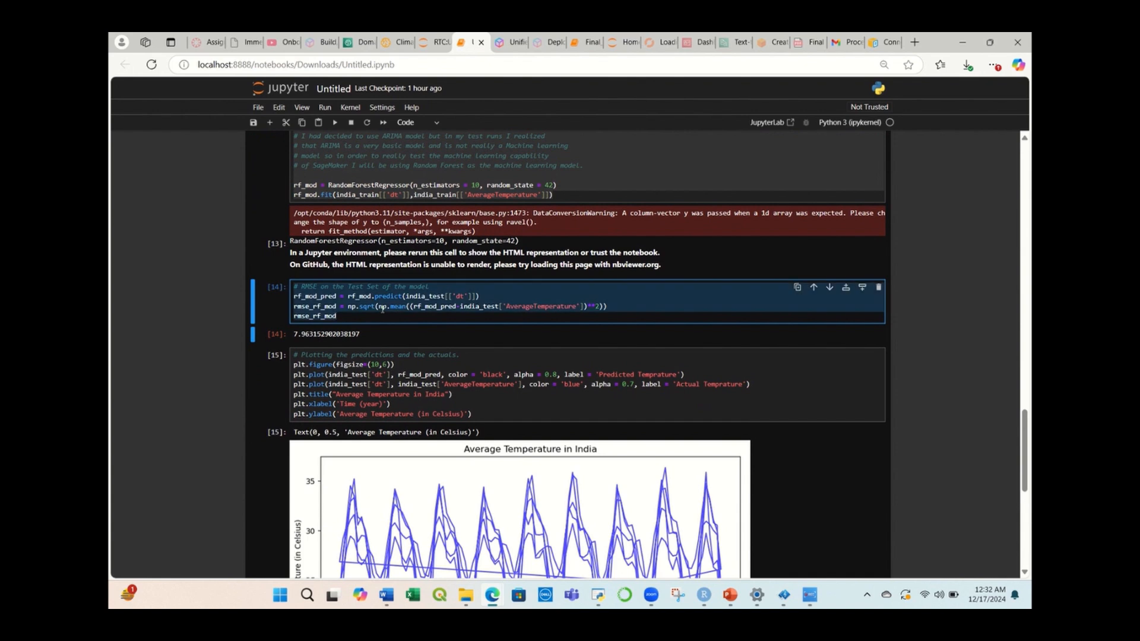
Step: Paste the rf_mod prediction and rmse_rf_mod calculation into the SageMaker notebook's new cell and run it
click(436, 42)
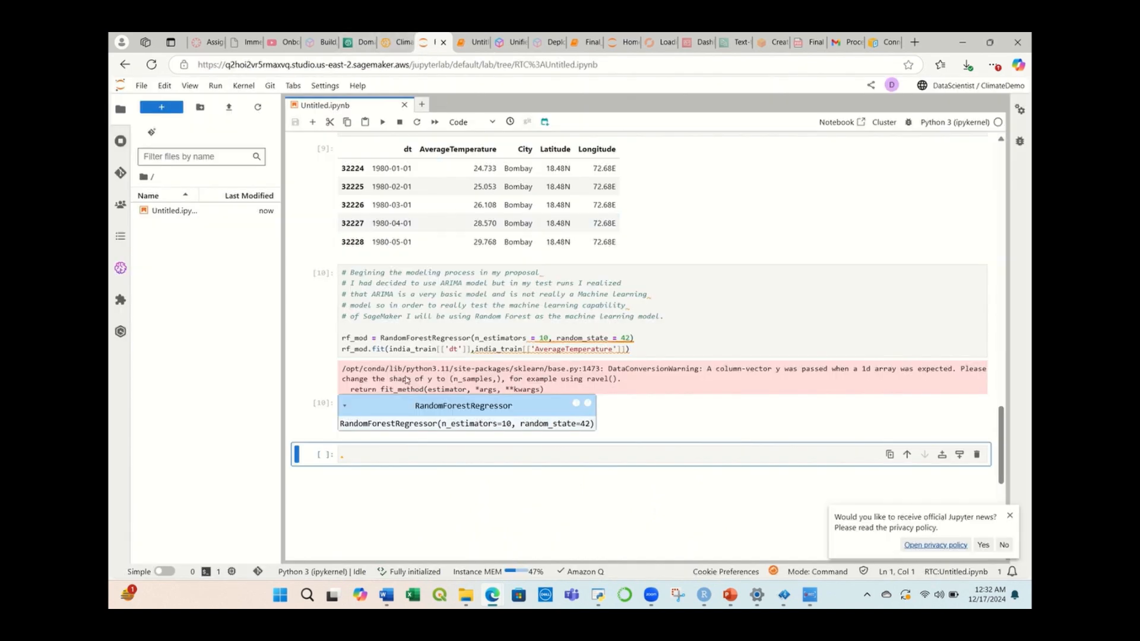
click(384, 454)
key(ctrl+v)
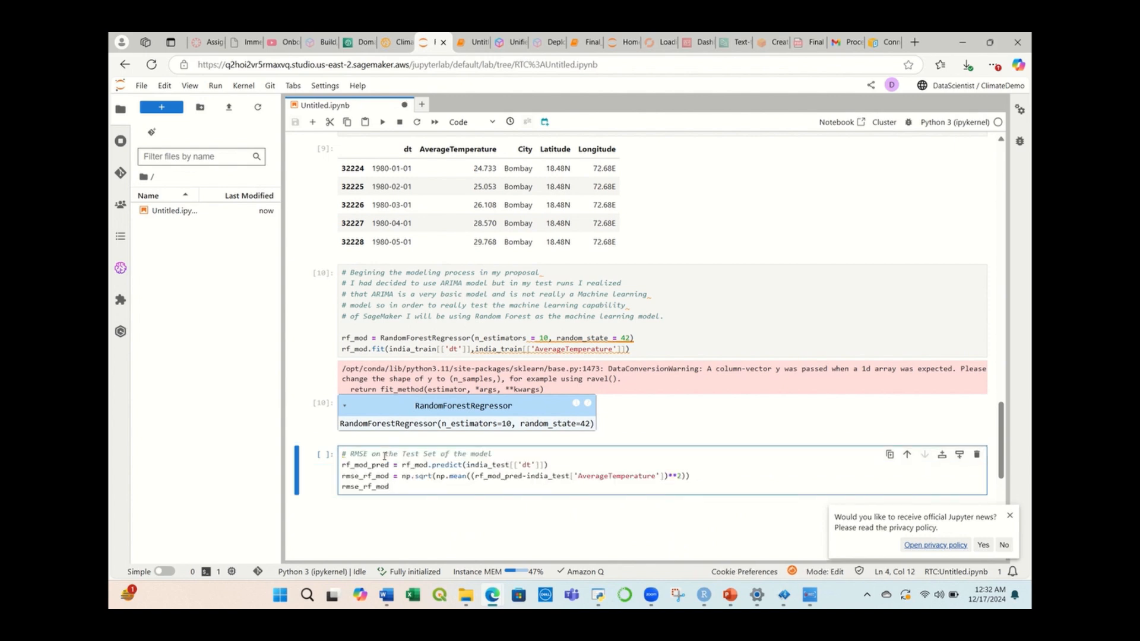
key(ctrl+Return)
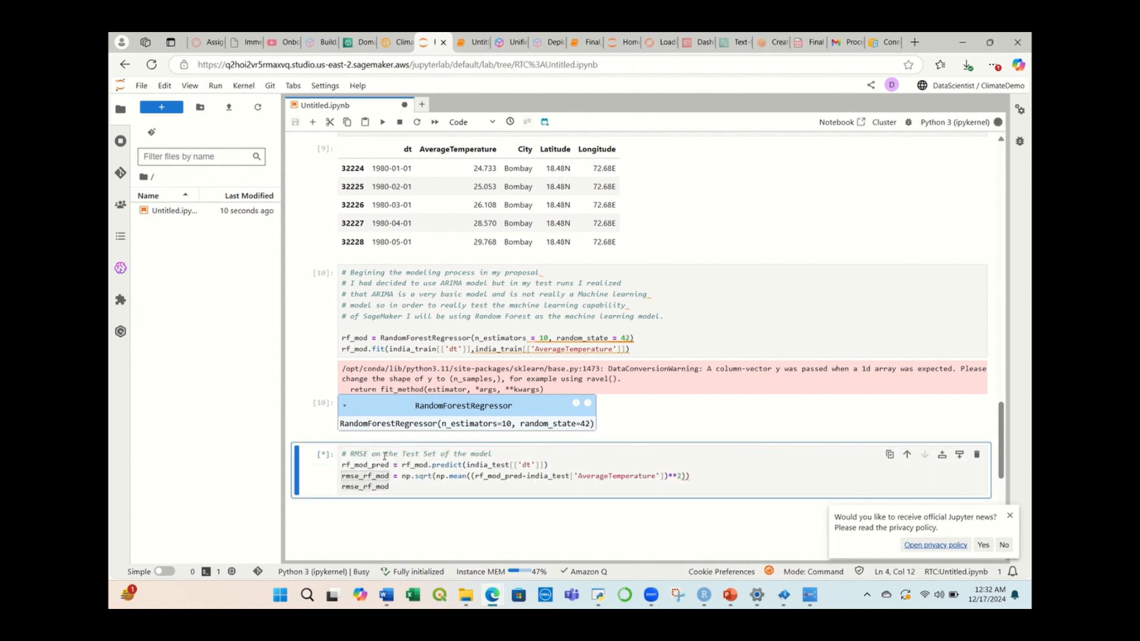
scroll(513, 402, down, 3)
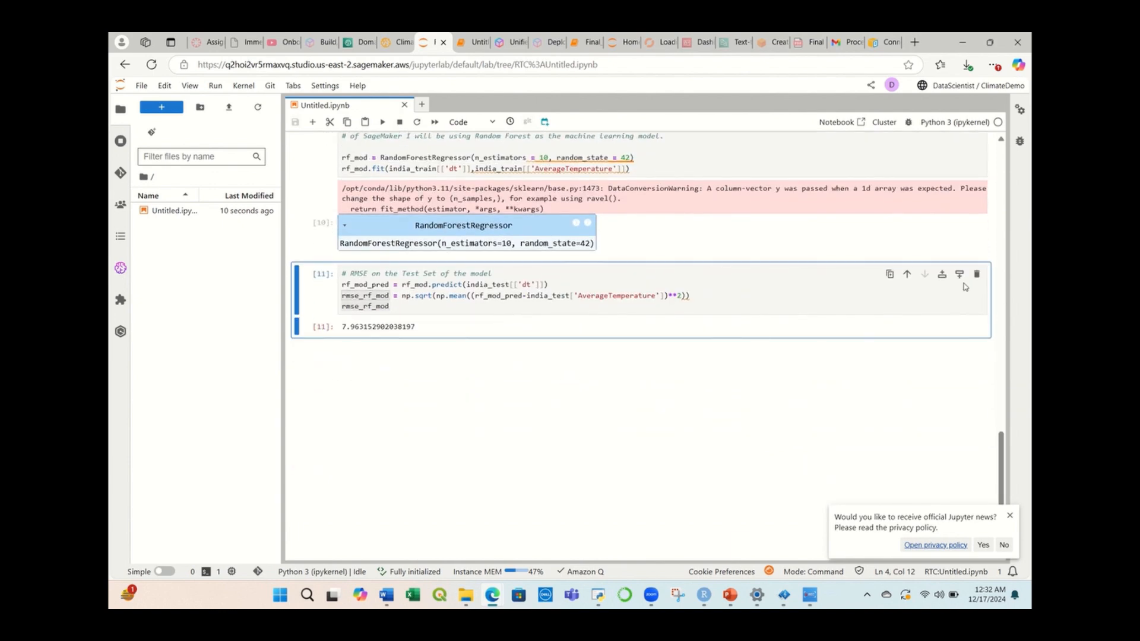
Step: Add an empty cell below the RMSE calculation and copy the predictions-versus-actuals plotting code from the local notebook
click(960, 274)
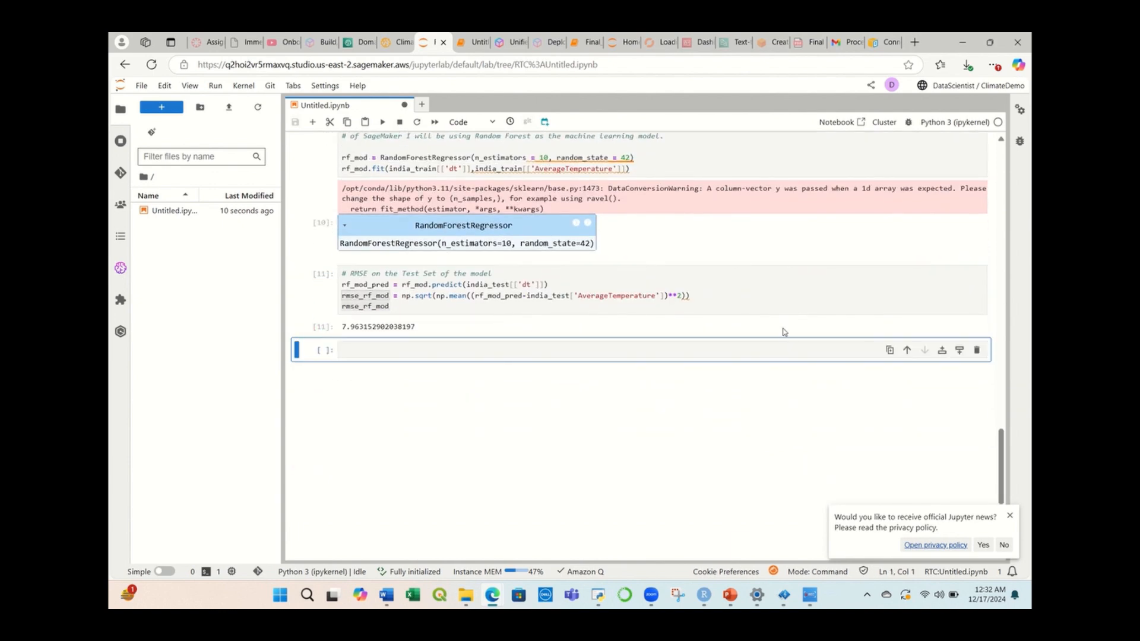
click(472, 42)
scroll(385, 340, down, 2)
scroll(386, 340, down, 1)
click(387, 264)
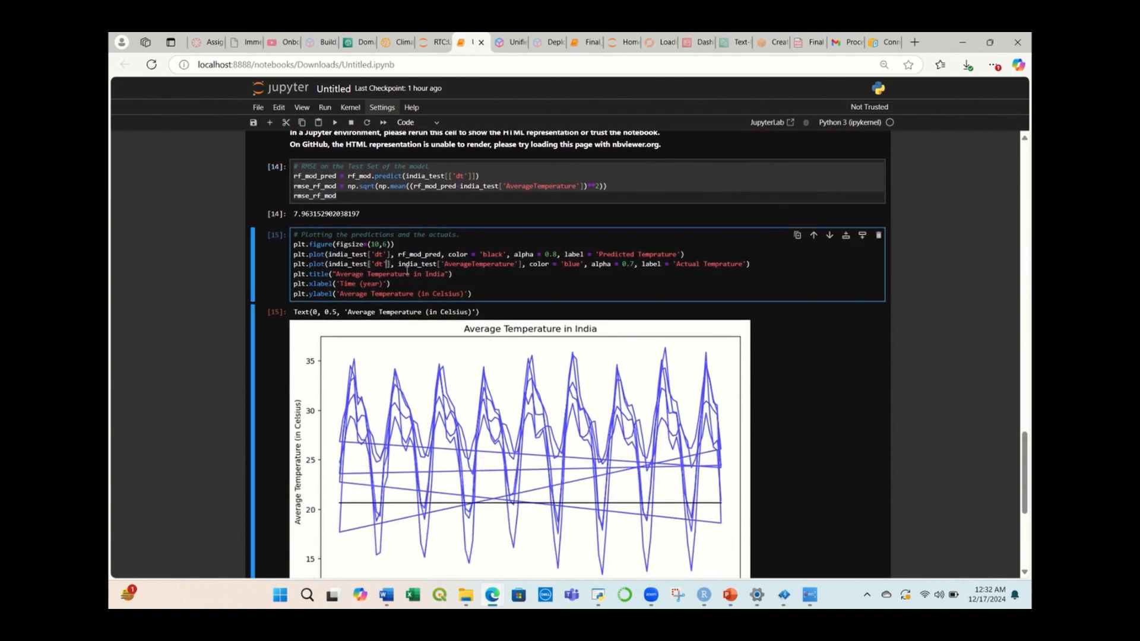
key(ctrl+a)
key(ctrl+c)
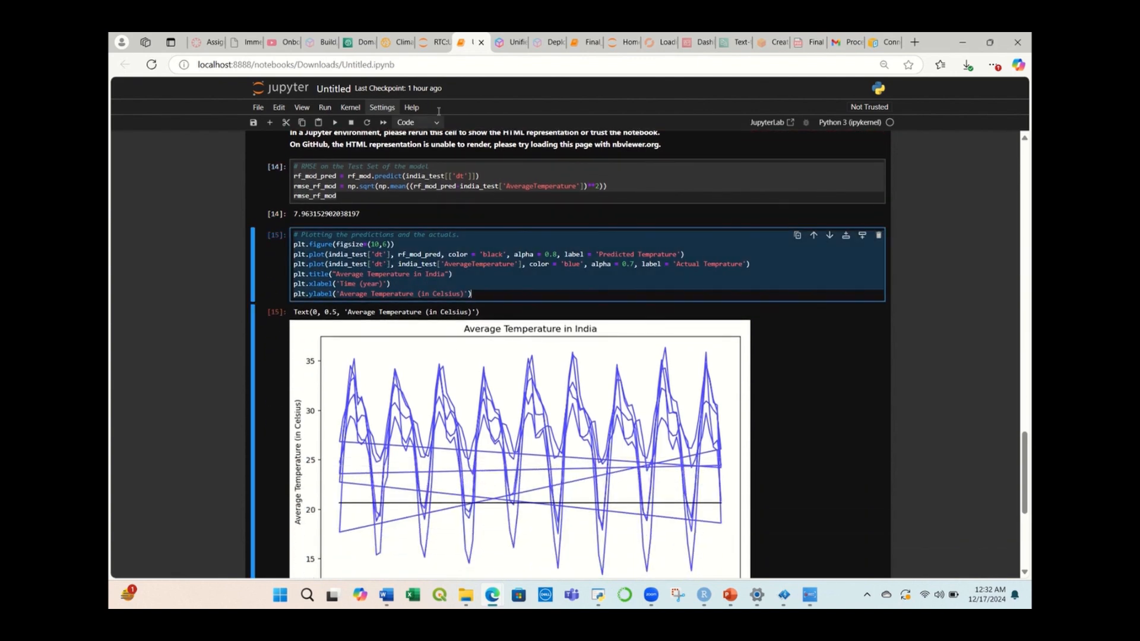
Step: Paste the "Average Temperature in India" plot code into the SageMaker notebook's new cell and run it
click(437, 42)
click(380, 352)
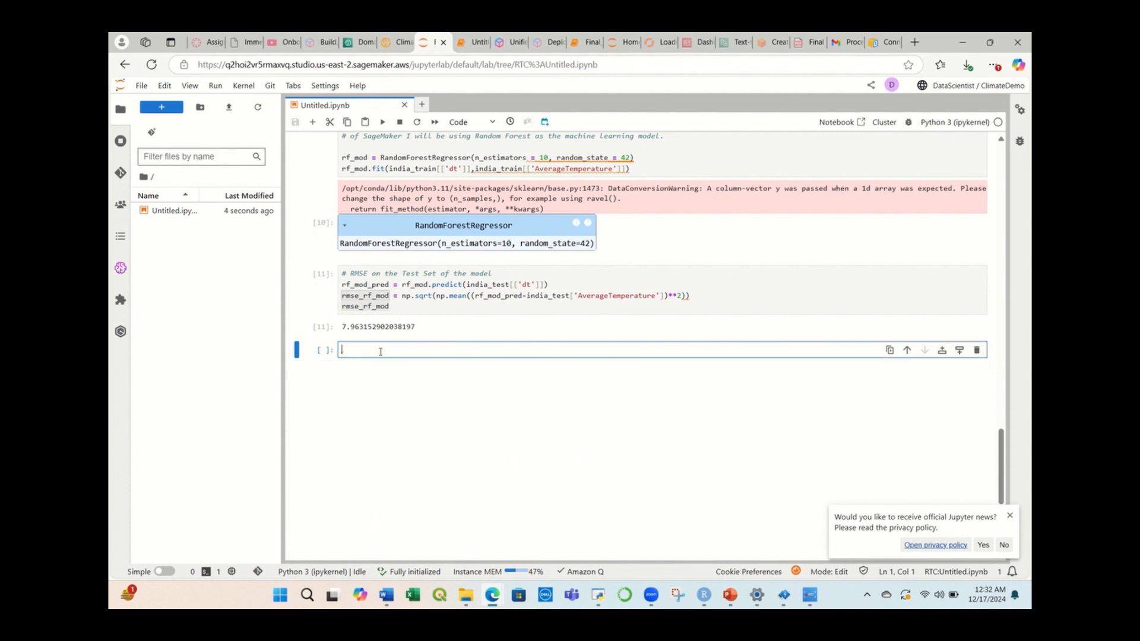
key(ctrl+v)
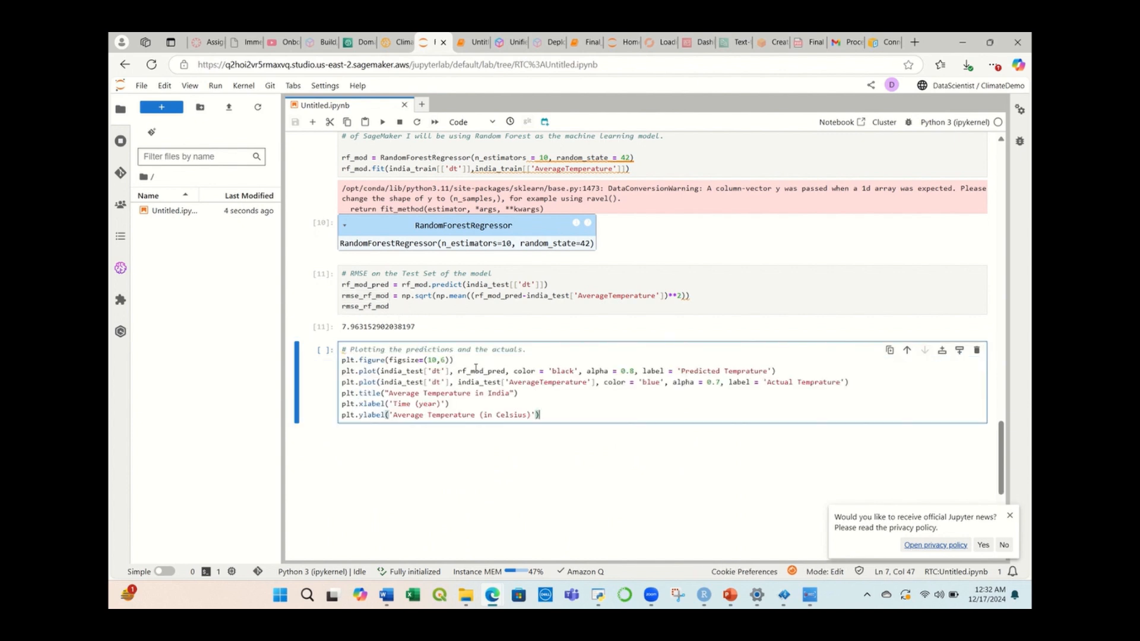
key(shift+Return)
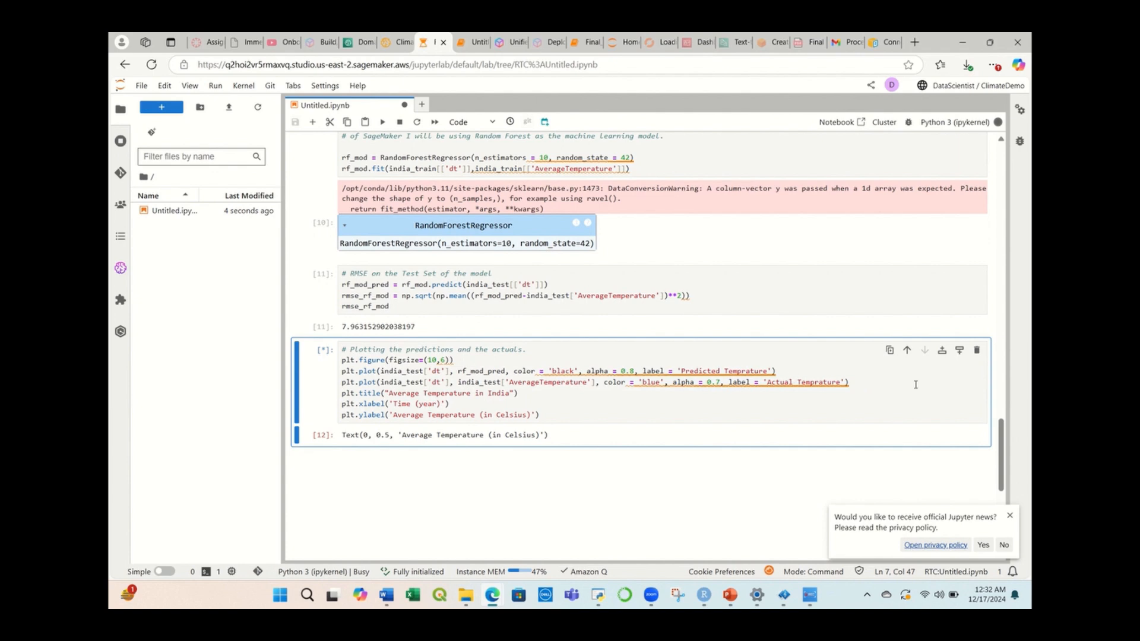
scroll(955, 356, down, 3)
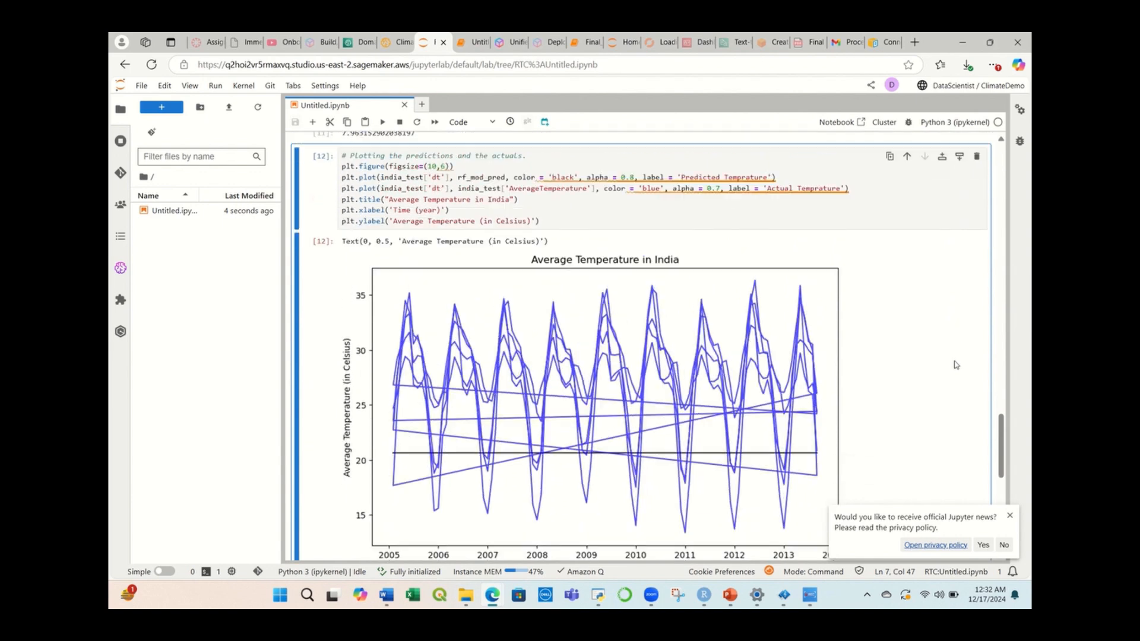
Step: Add an empty cell below the temperature plot and copy the closing comments from the end of the local notebook
click(960, 171)
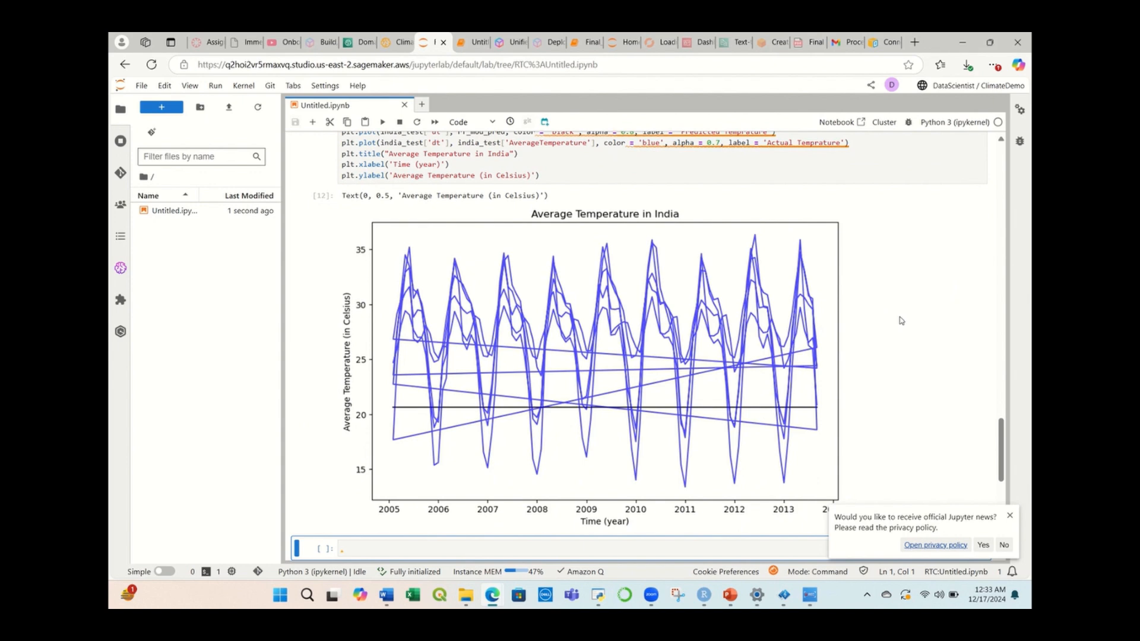
scroll(901, 320, down, 1)
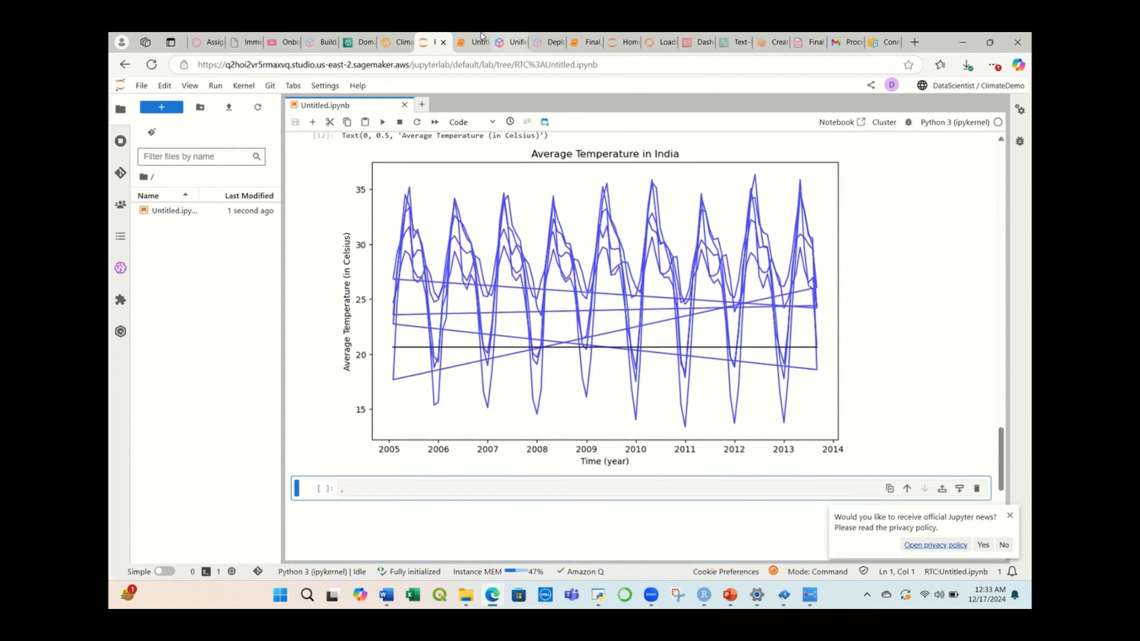
click(478, 41)
scroll(402, 356, down, 10)
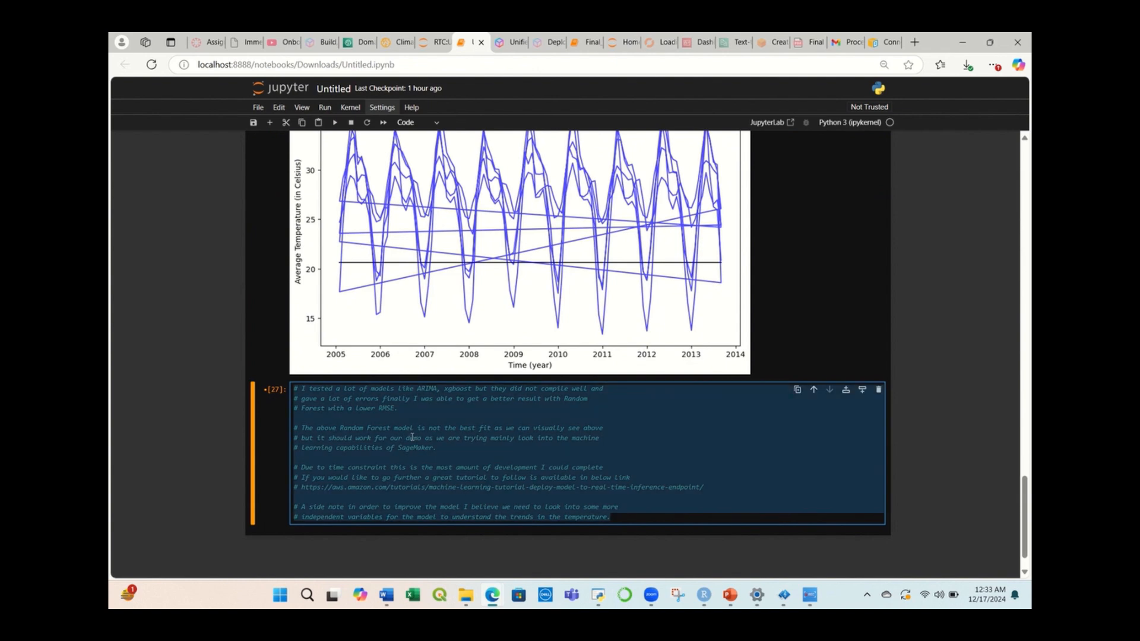
Step: Paste the closing comments on model choice, time constraints and further improvement into the SageMaker notebook's new cell and run it
key(ctrl+shift+Tab)
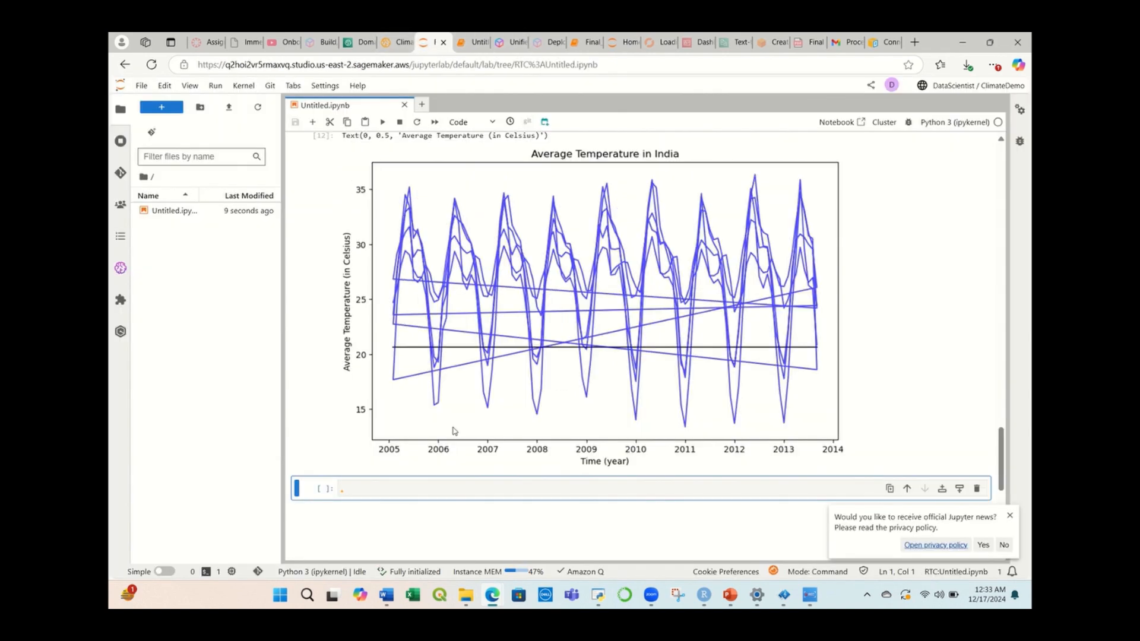
click(404, 493)
text(# I tested a lot of models like ARIMA, xgboost but they did not compile well and # gave a lot of errors finally I was able to get a better result with Random # Forest with a lower RMSE.  # The above Random Forest model is not the best fit as we can visually see above # but it should work for our demo as we are trying mainly look into the machine # learning capabilities of SageMaker.  # Due to time constraint this is the most amount of development I could complete # If you would like to go further a great tutorial to follow is available in below link # https://aws.amazon.com/tutorials/machine-learning-tutorial-deploy-model-to-real-time-inference-endpoint/  # A side note in order to improve the model I believe we need to look into some more # independent variables for the model to understand the trends in the temperature.)
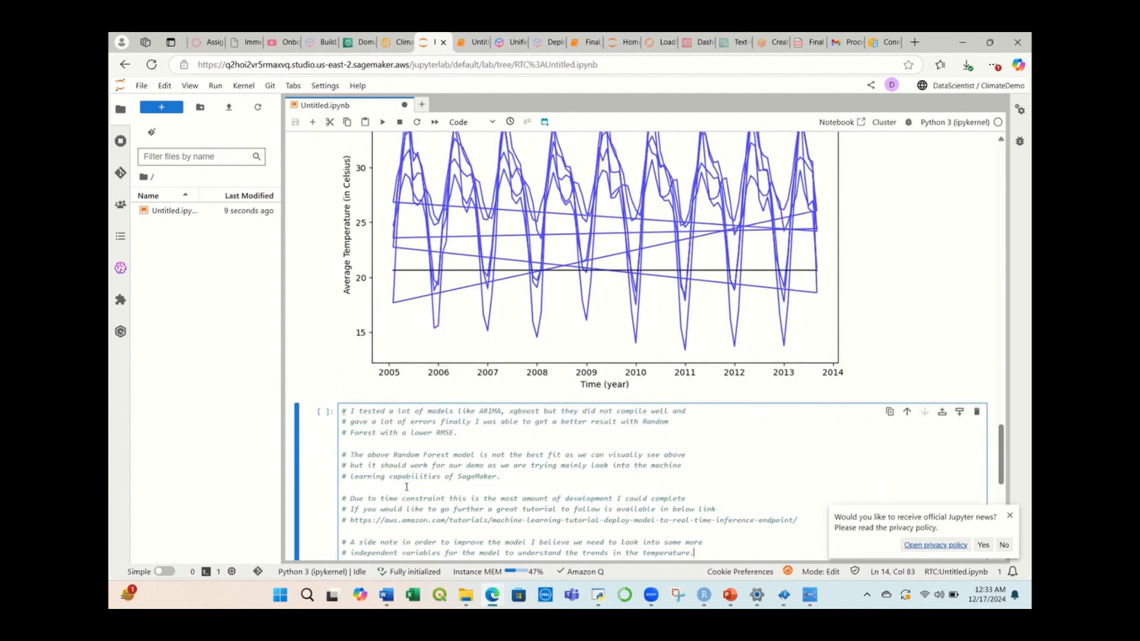
scroll(407, 486, down, 2)
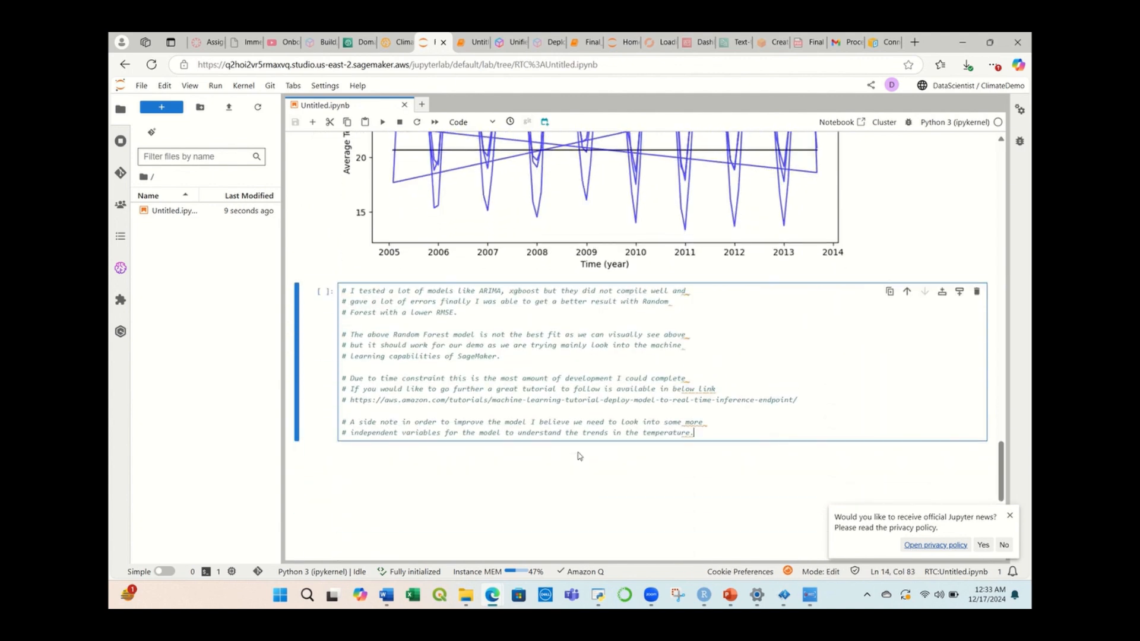
key(ctrl+Return)
scroll(696, 484, down, 1)
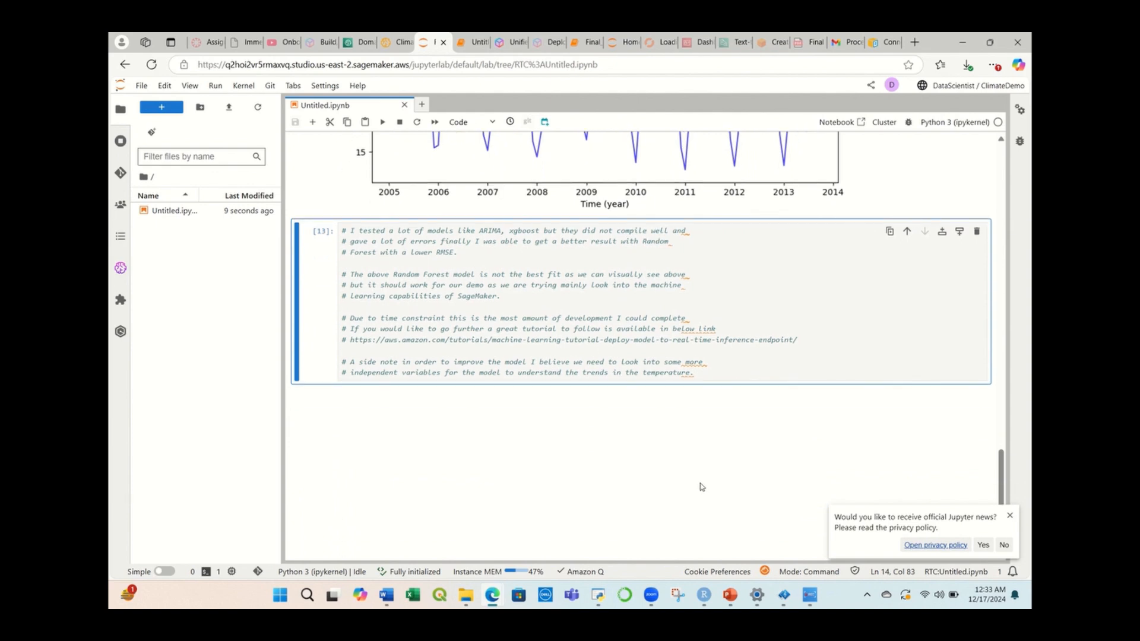
Step: Save the SageMaker notebook under the new name Climate_Demo_Final.ipynb
scroll(700, 481, up, 4)
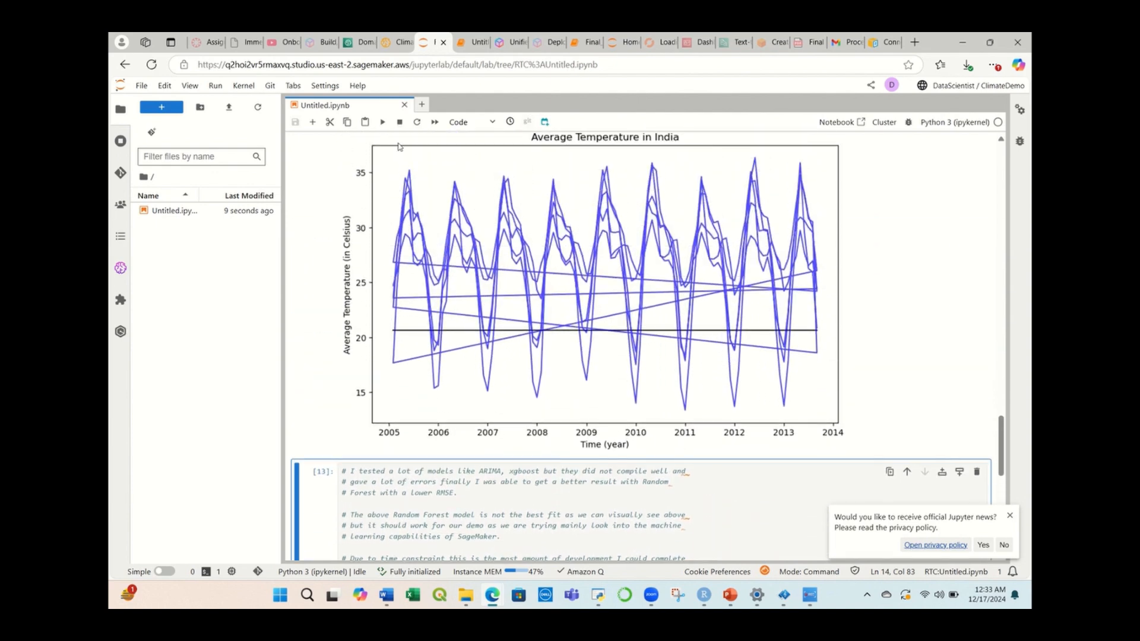
right_click(331, 109)
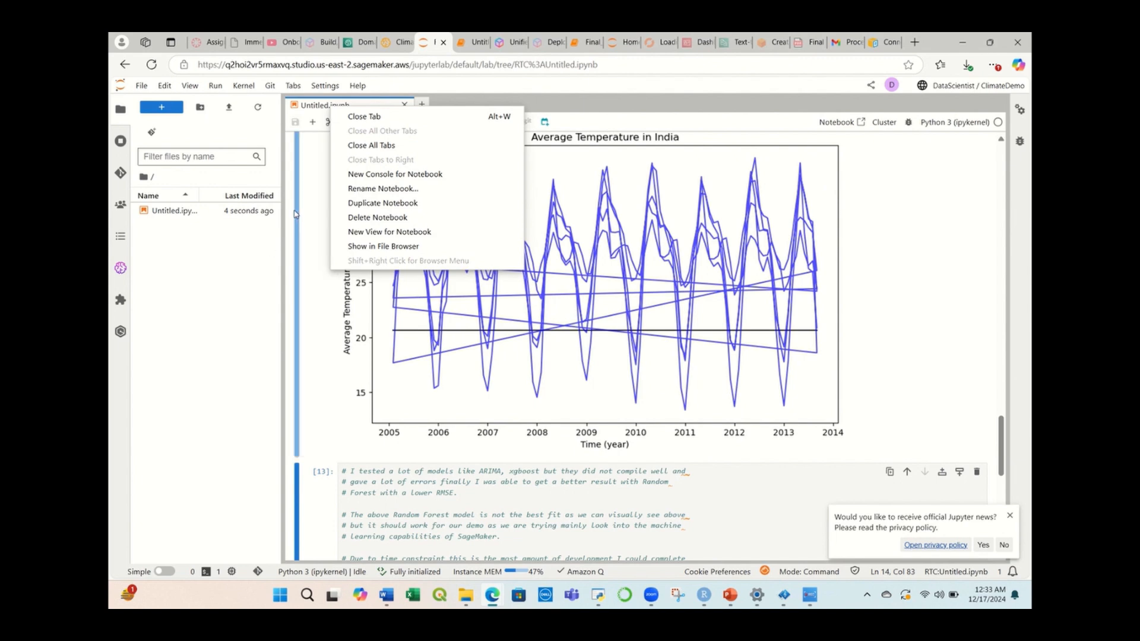
click(141, 85)
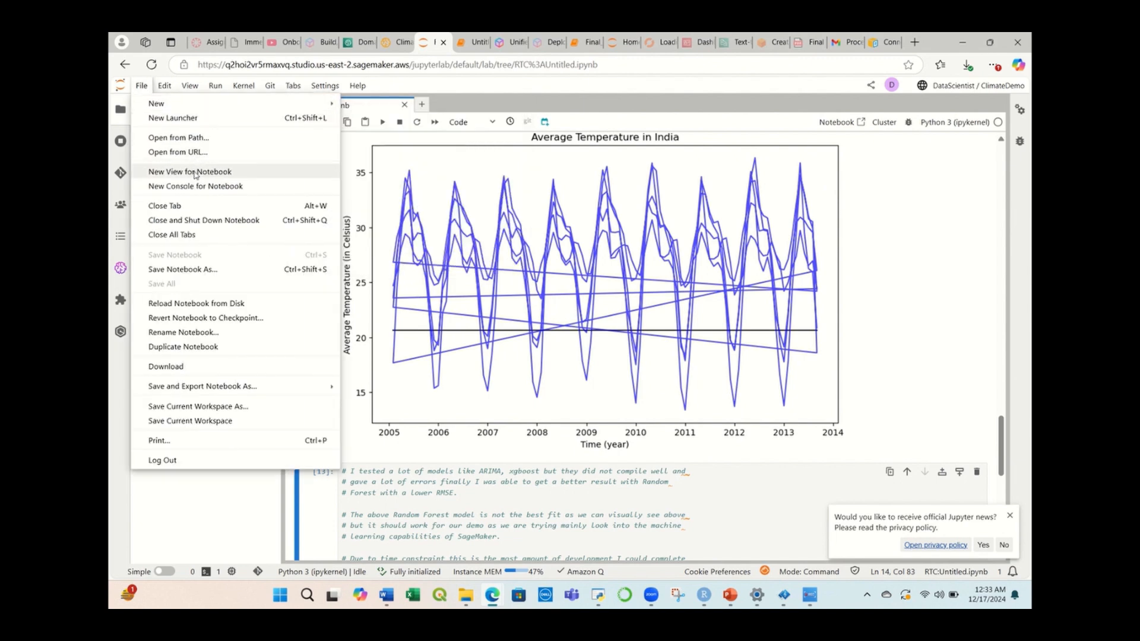
click(212, 270)
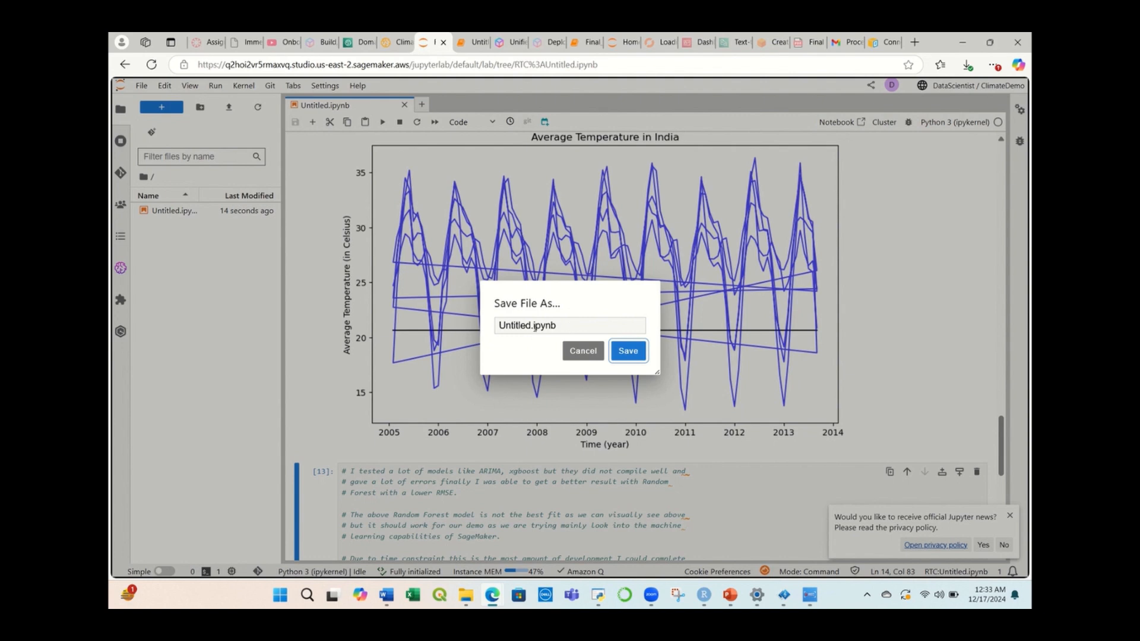
click(535, 327)
key(shift+Left)
key(shift+Left)
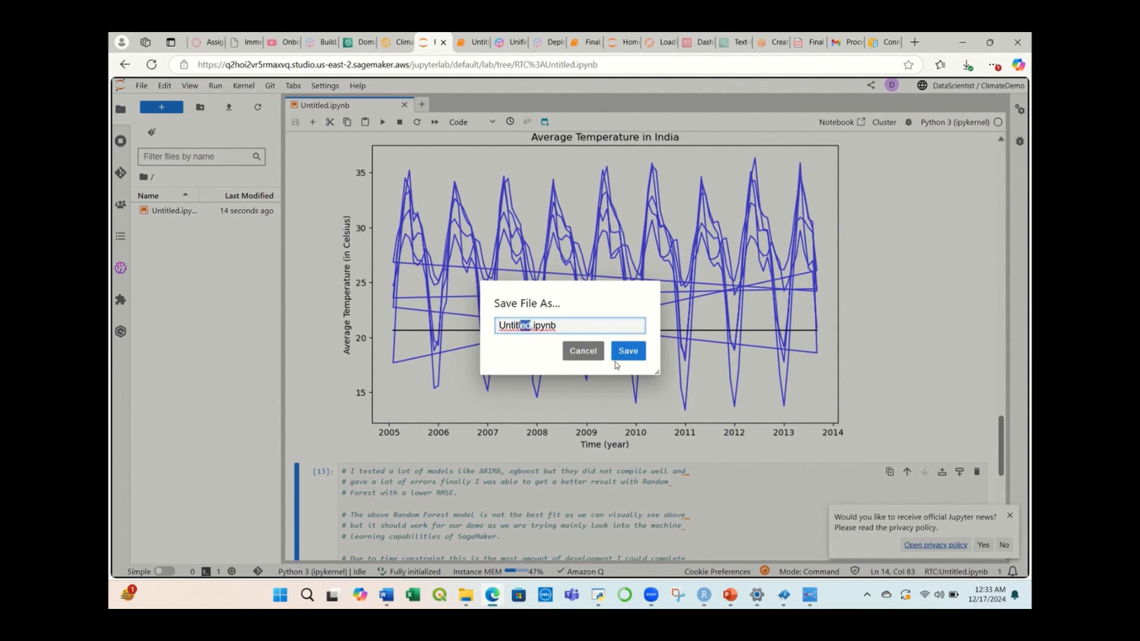
key(shift+Left)
key(shift+Left)
key(shift+Left)
text(Climate_Demo)
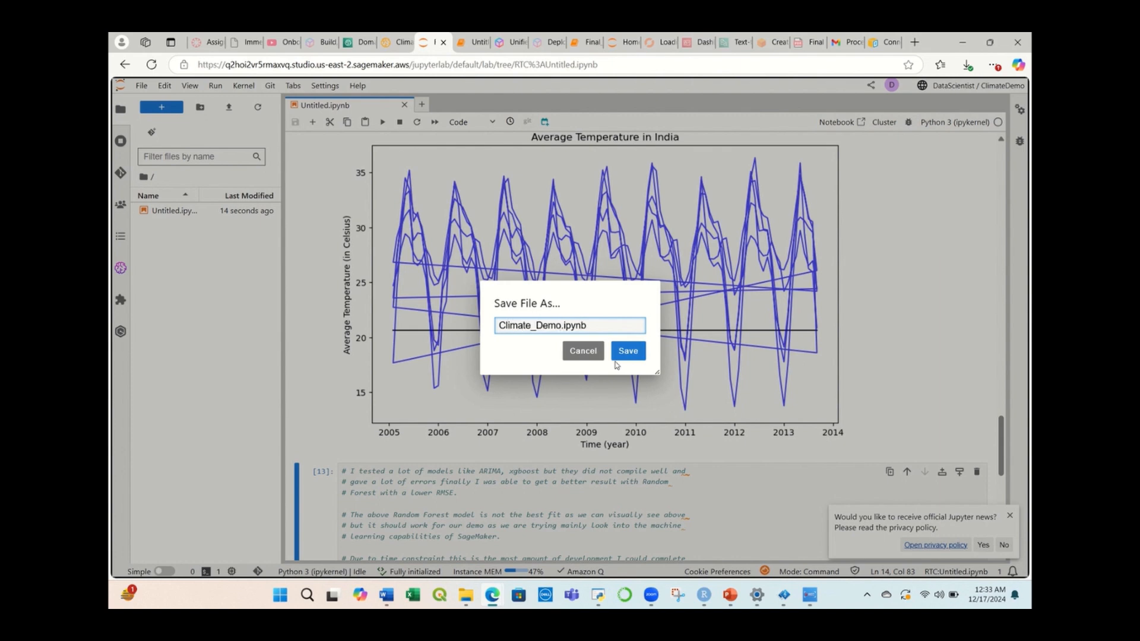
text(_FInal)
click(626, 351)
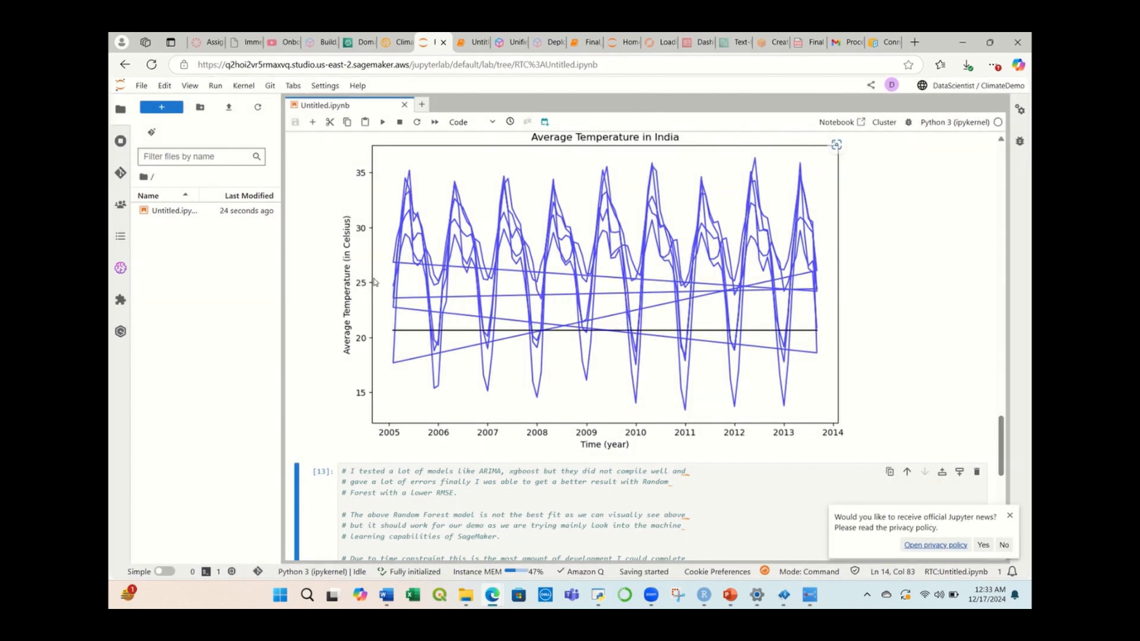
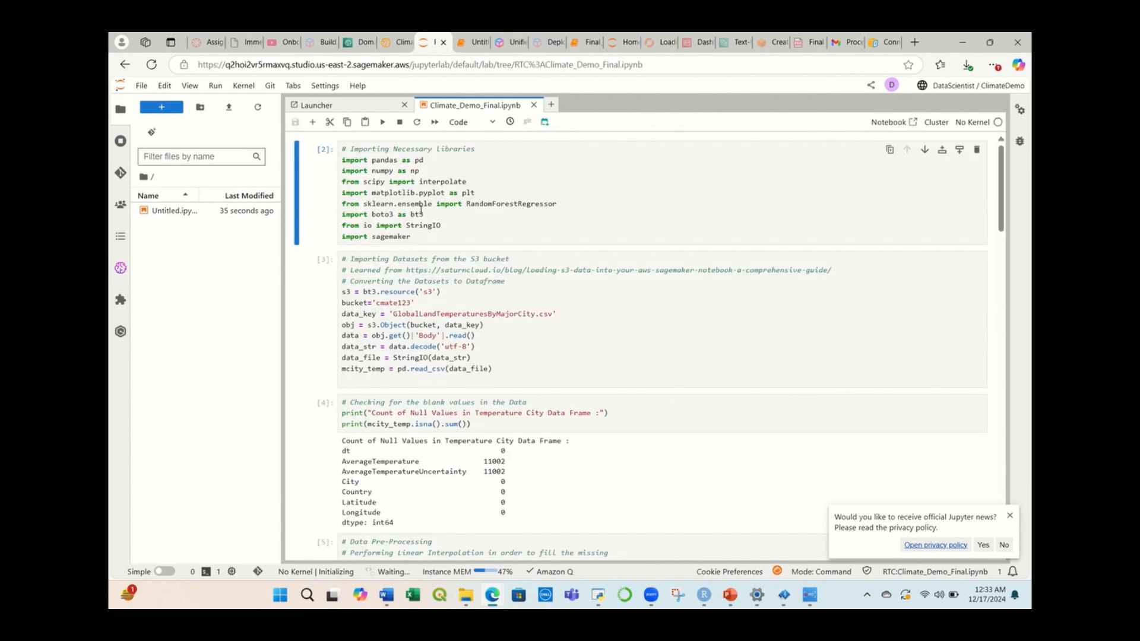
Step: Review the cells and outputs of Climate_Demo_Final.ipynb from the library imports to the closing comments
scroll(553, 223, down, 7)
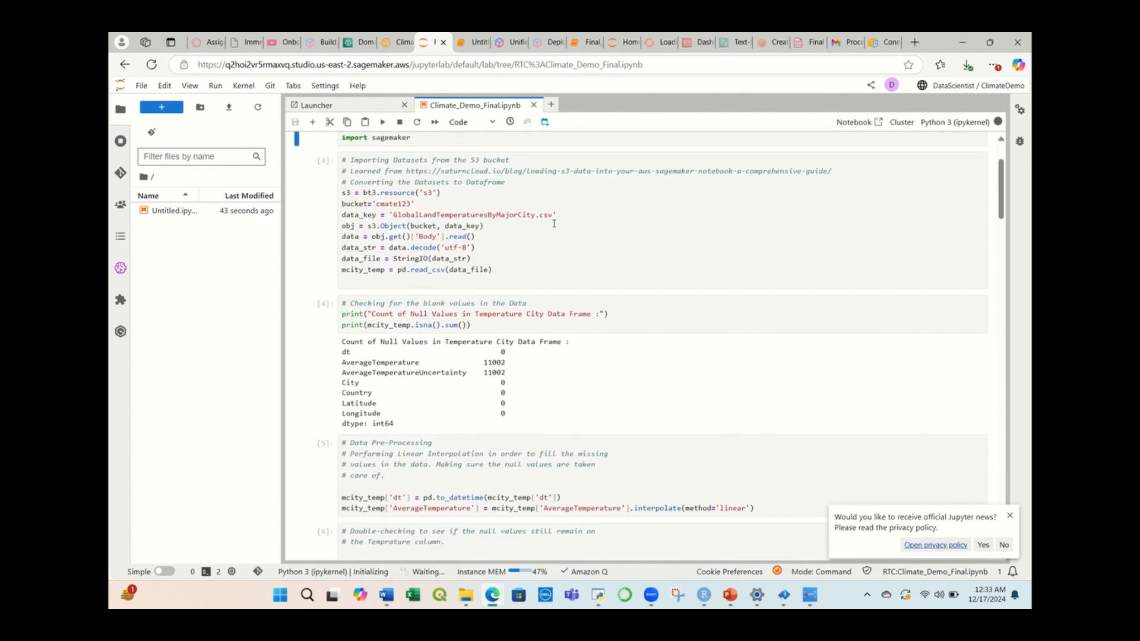
scroll(571, 284, down, 15)
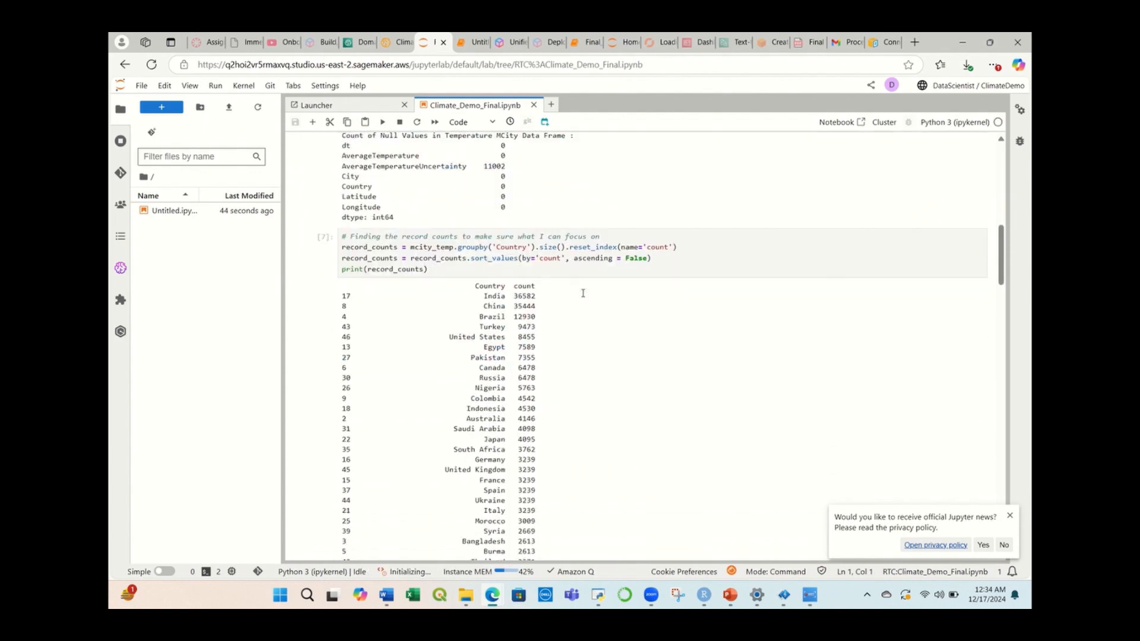
scroll(584, 294, down, 18)
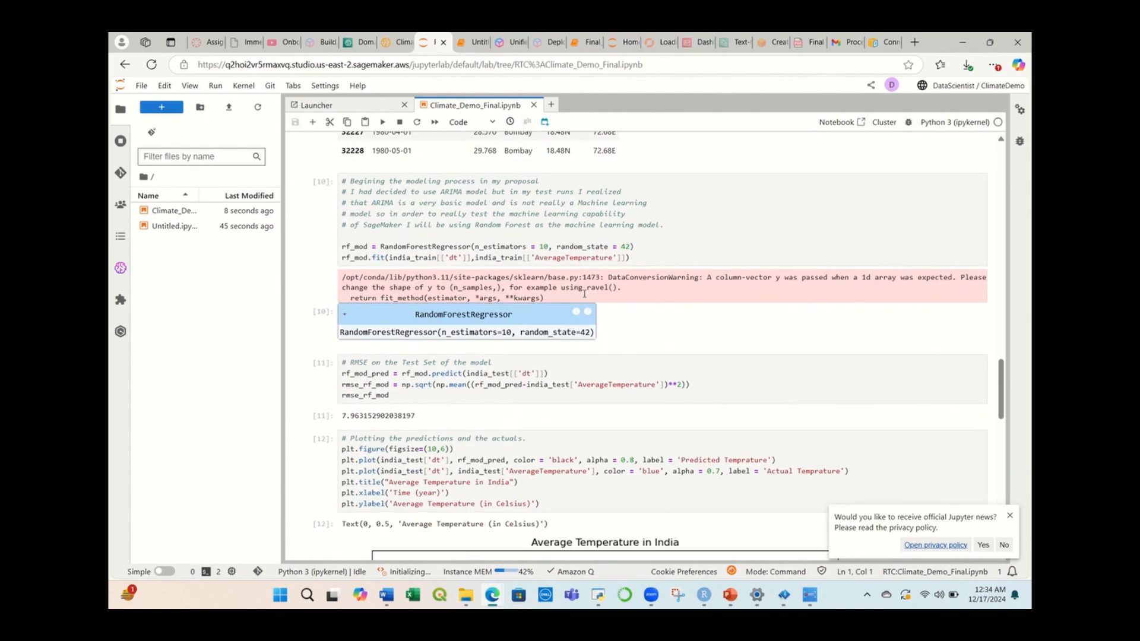
scroll(589, 292, down, 6)
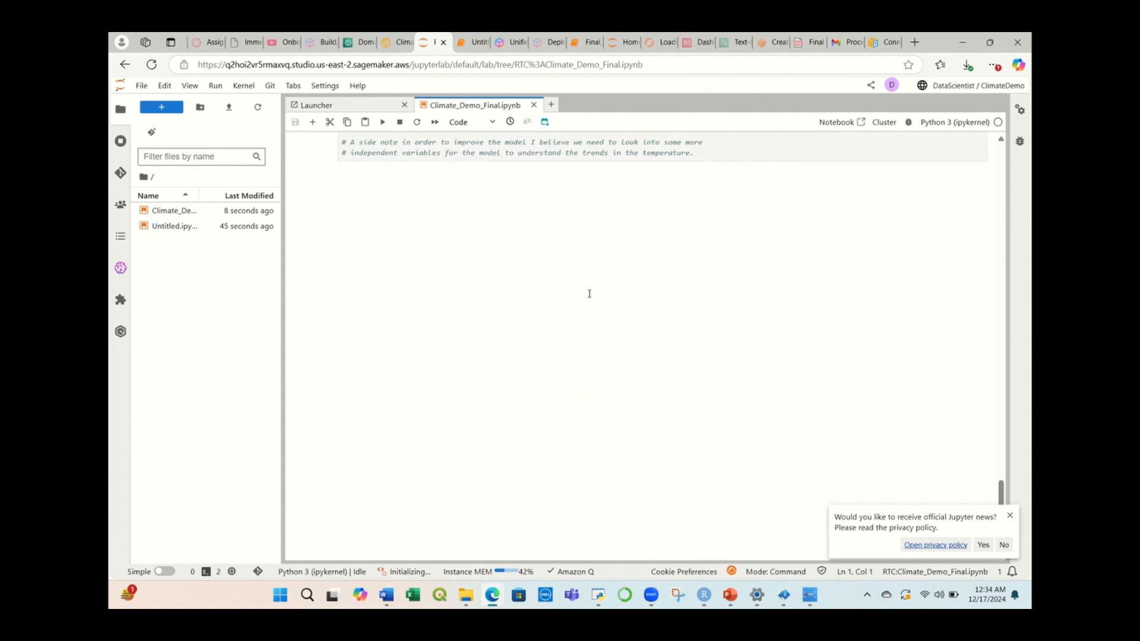
scroll(590, 295, up, 7)
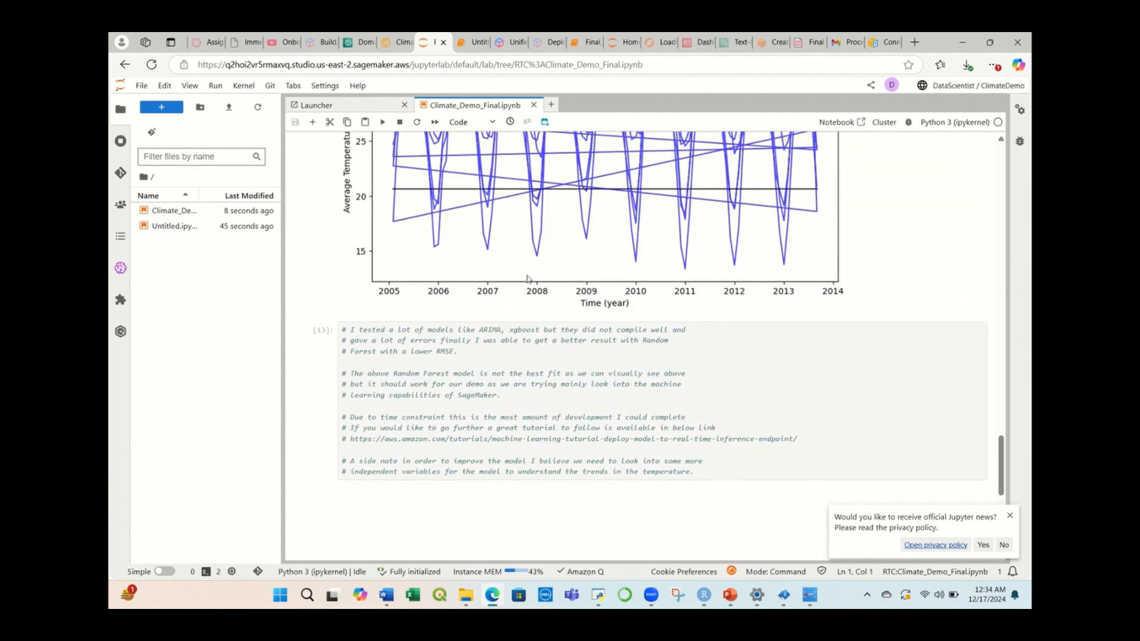
Step: Open Untitled.ipynb from the file browser alongside Climate_Demo_Final.ipynb
click(170, 229)
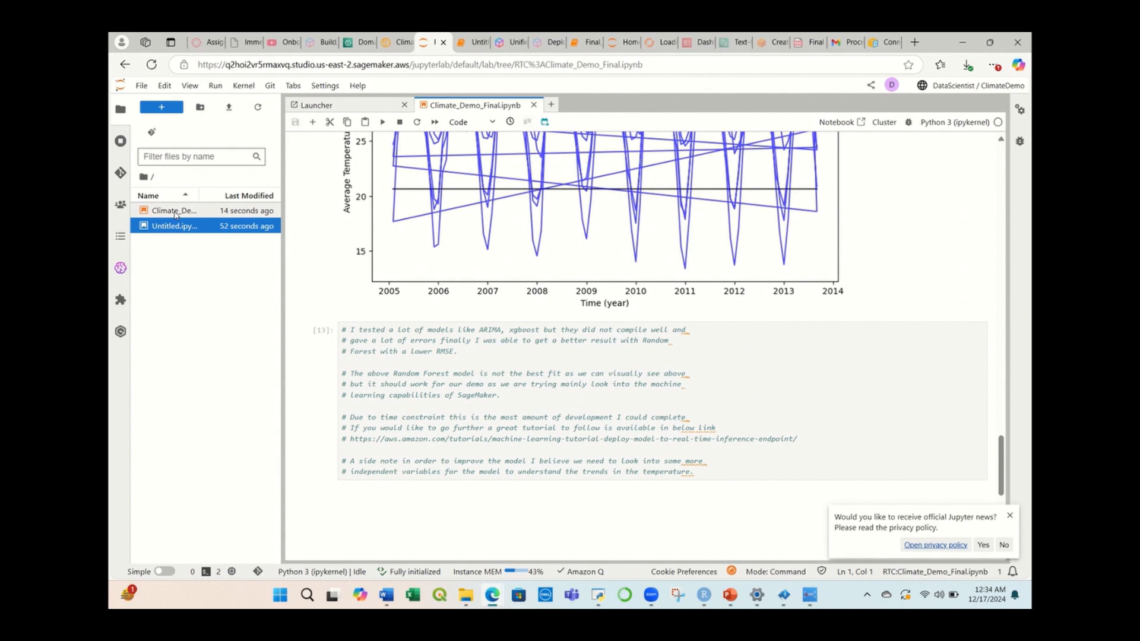
click(180, 212)
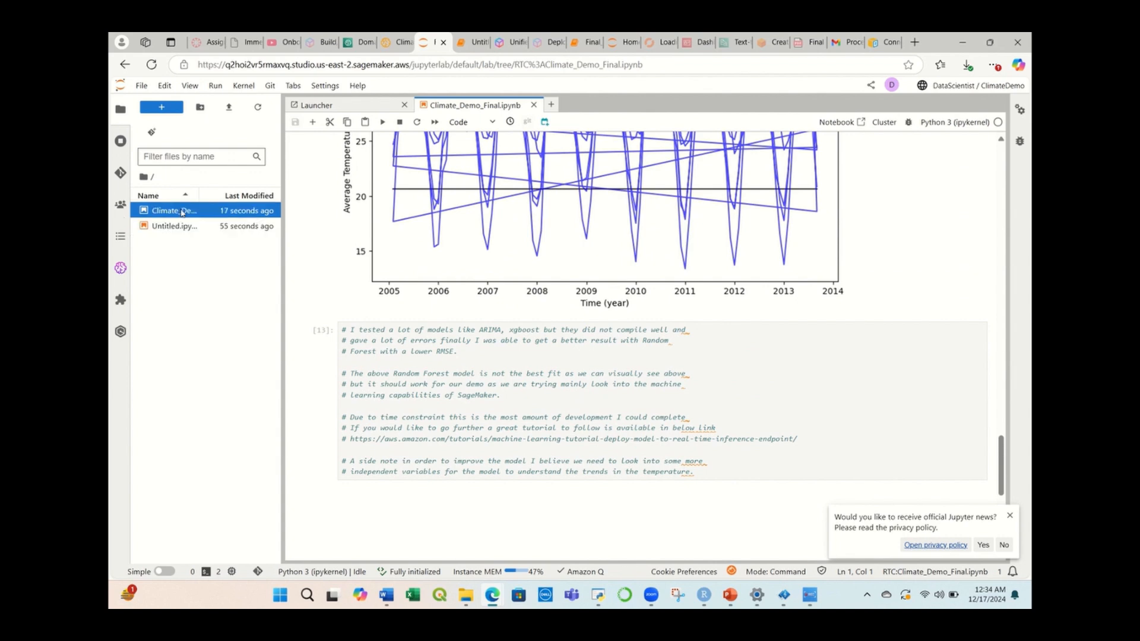
click(181, 227)
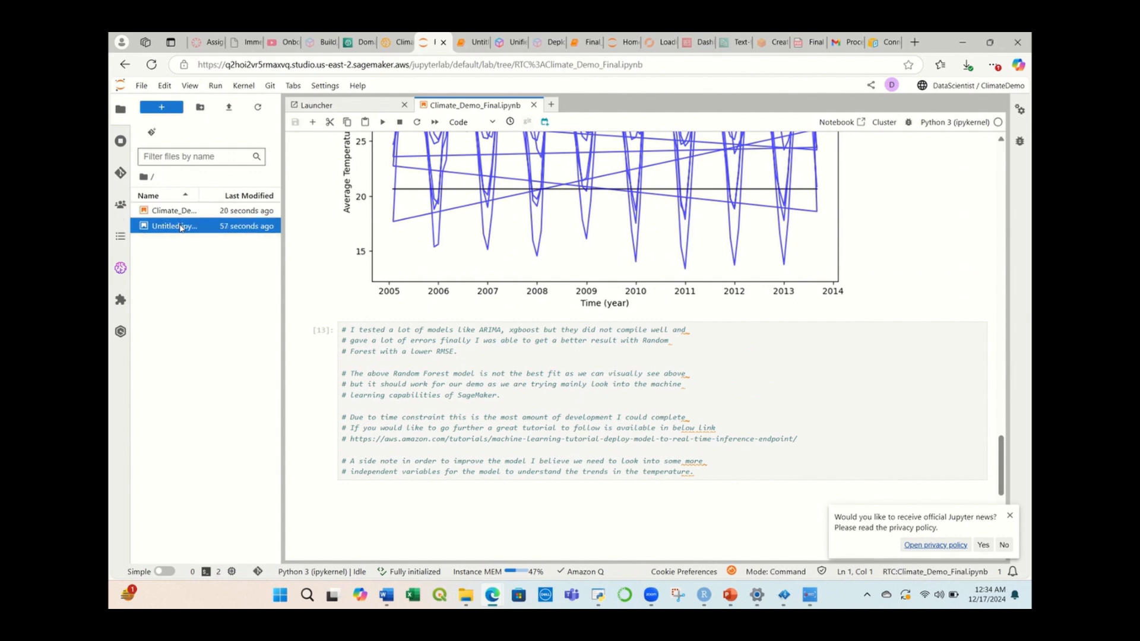
double_click(180, 227)
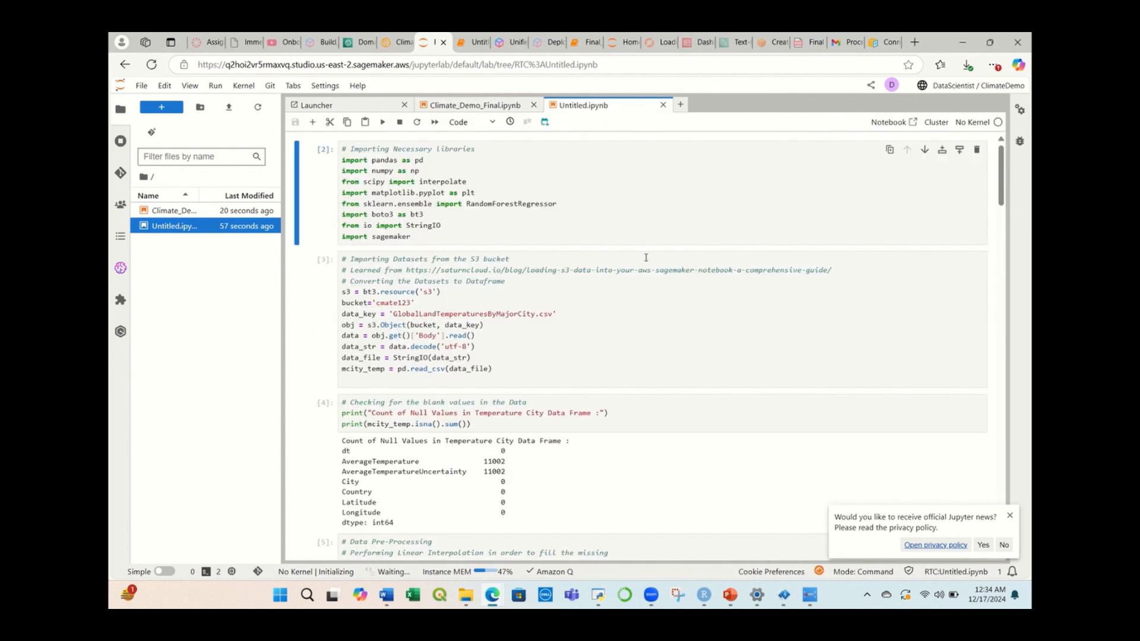
Step: Insert the test characters "vdf" into the RandomForestRegressor import line of Climate_Demo_Final.ipynb and remove them again
click(477, 107)
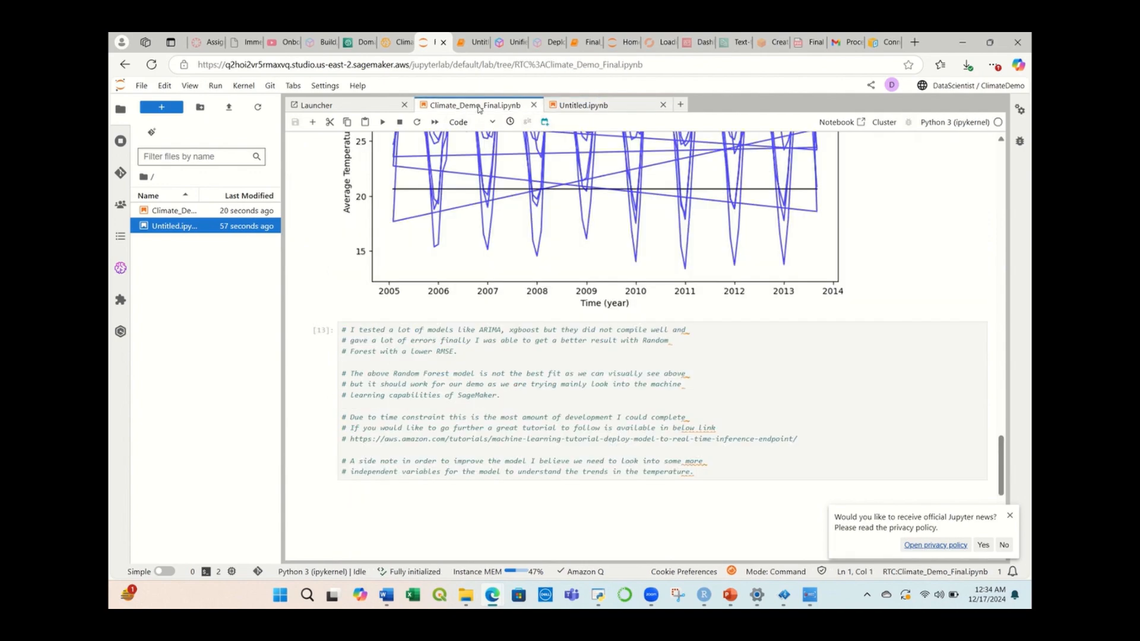
scroll(504, 333, up, 15)
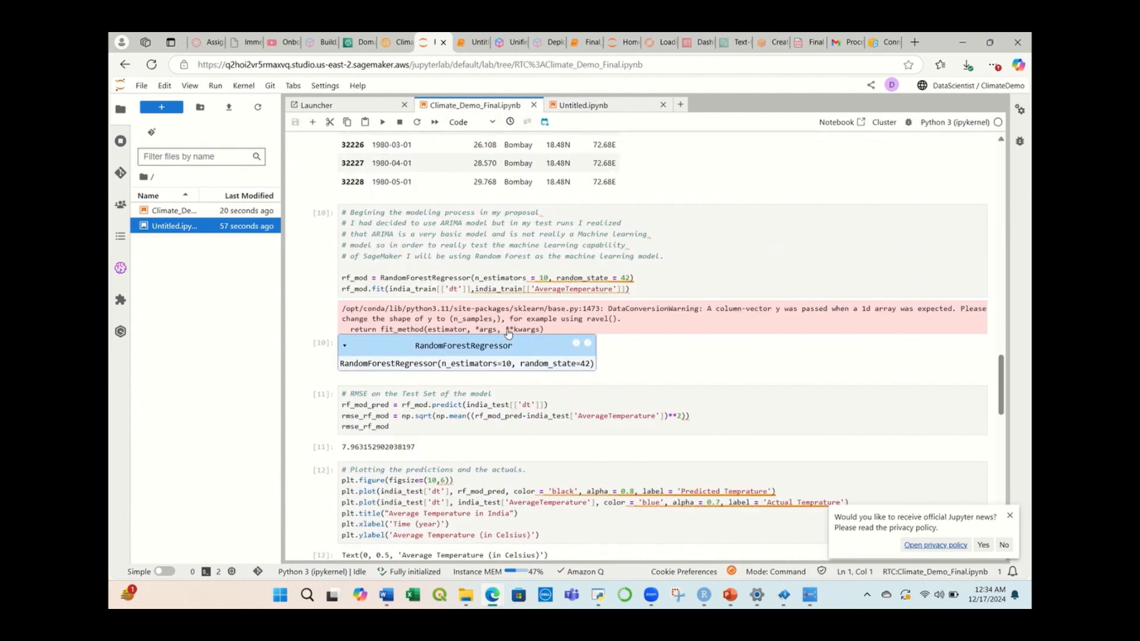
scroll(507, 324, up, 15)
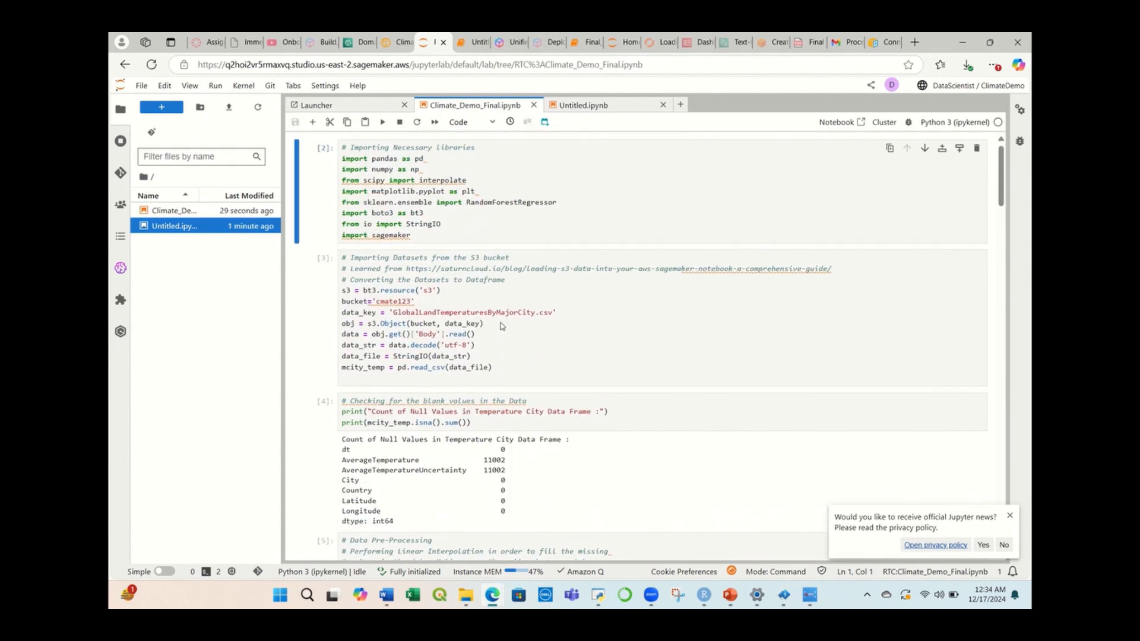
click(441, 203)
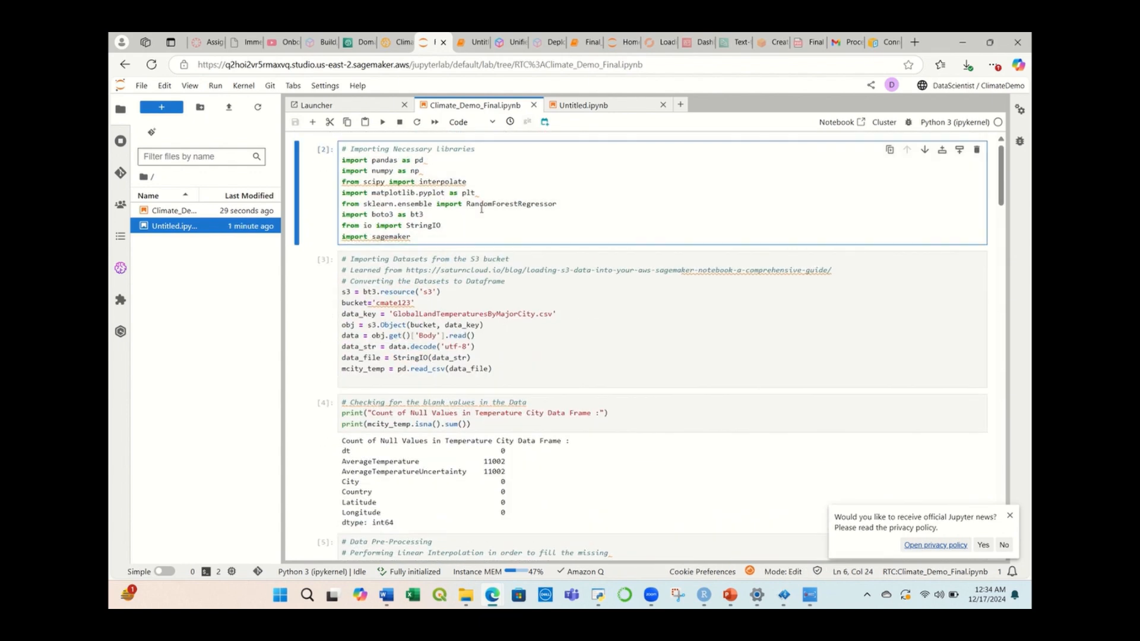
text(vdf)
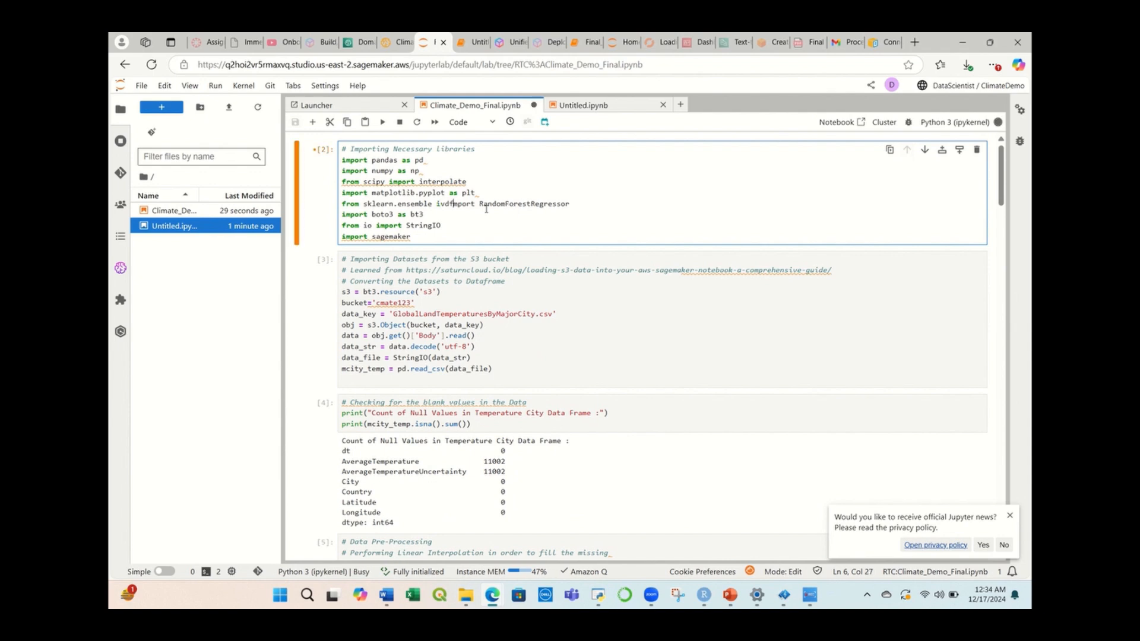
key(BackSpace)
key(BackSpace)
key(BackSpace)
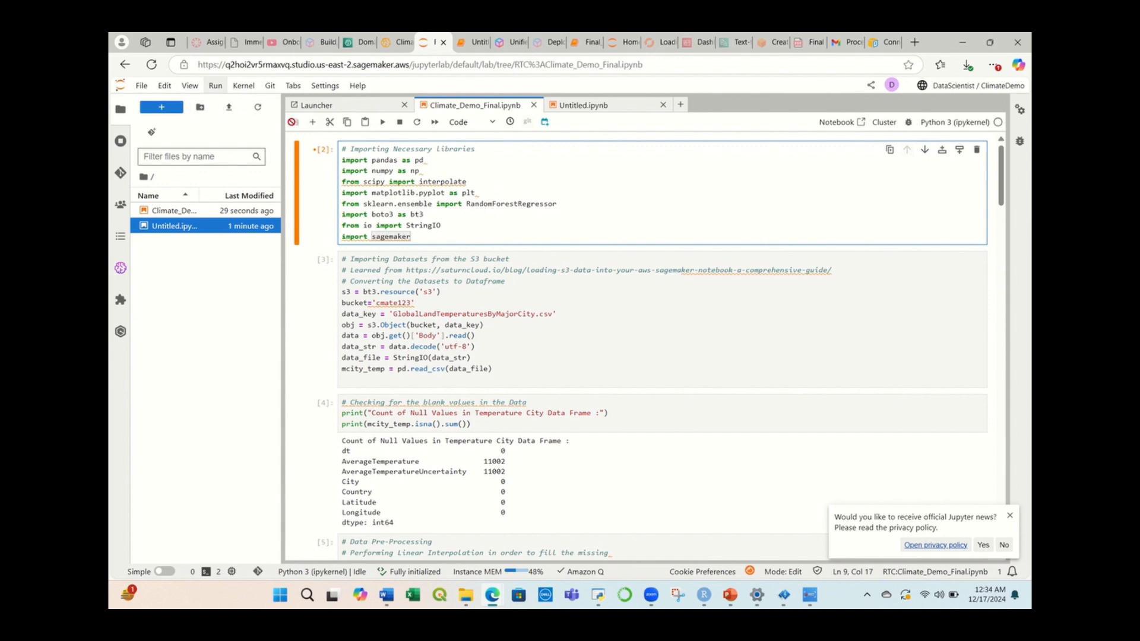
Step: Display Untitled.ipynb, close the JupyterLab session, reload the ClimateDemo space page and reopen its JupyterLab
click(571, 106)
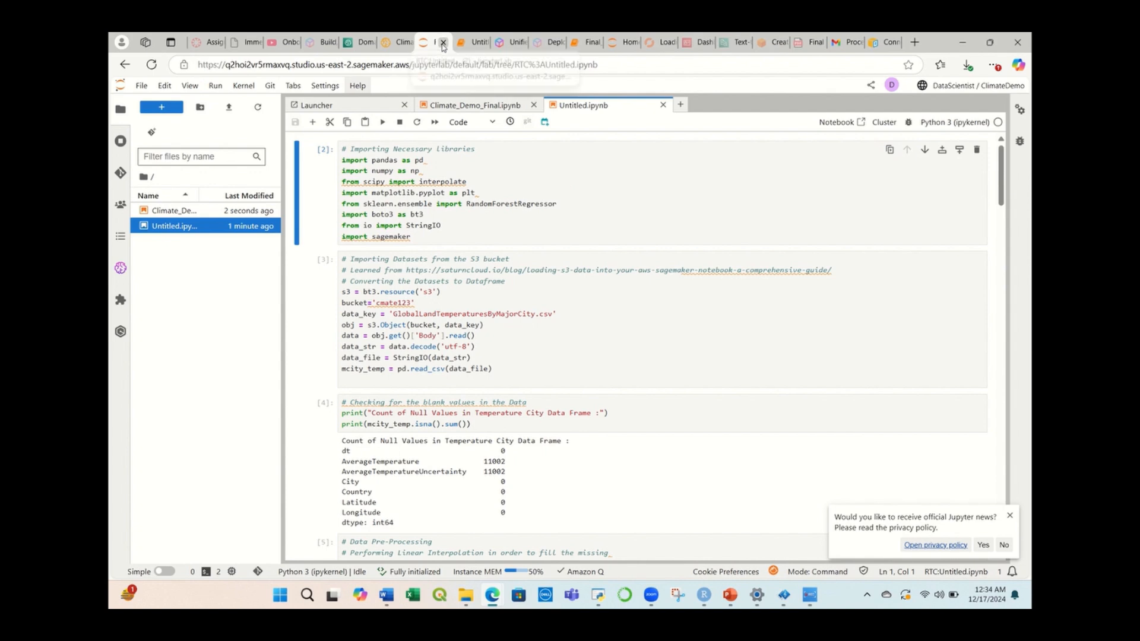
click(443, 42)
click(402, 42)
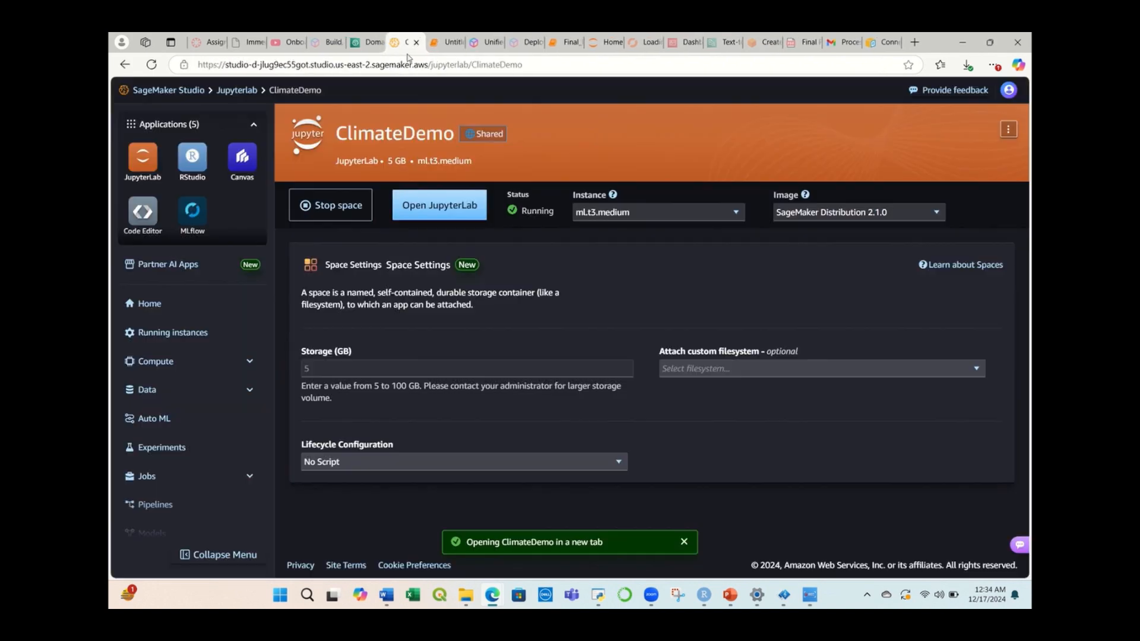
click(152, 64)
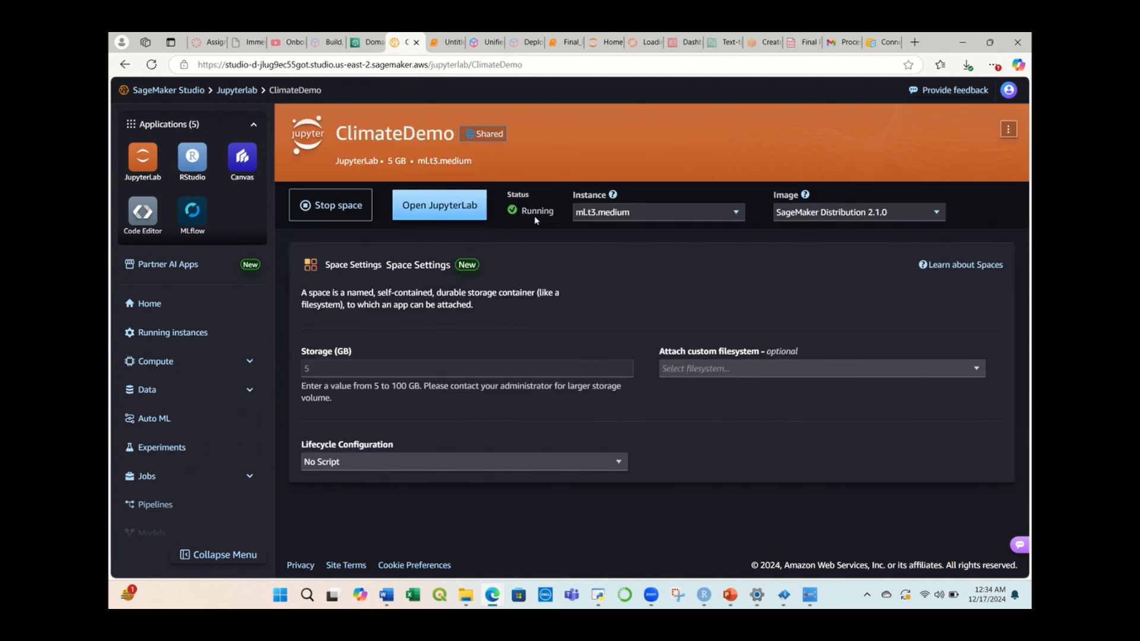
click(445, 211)
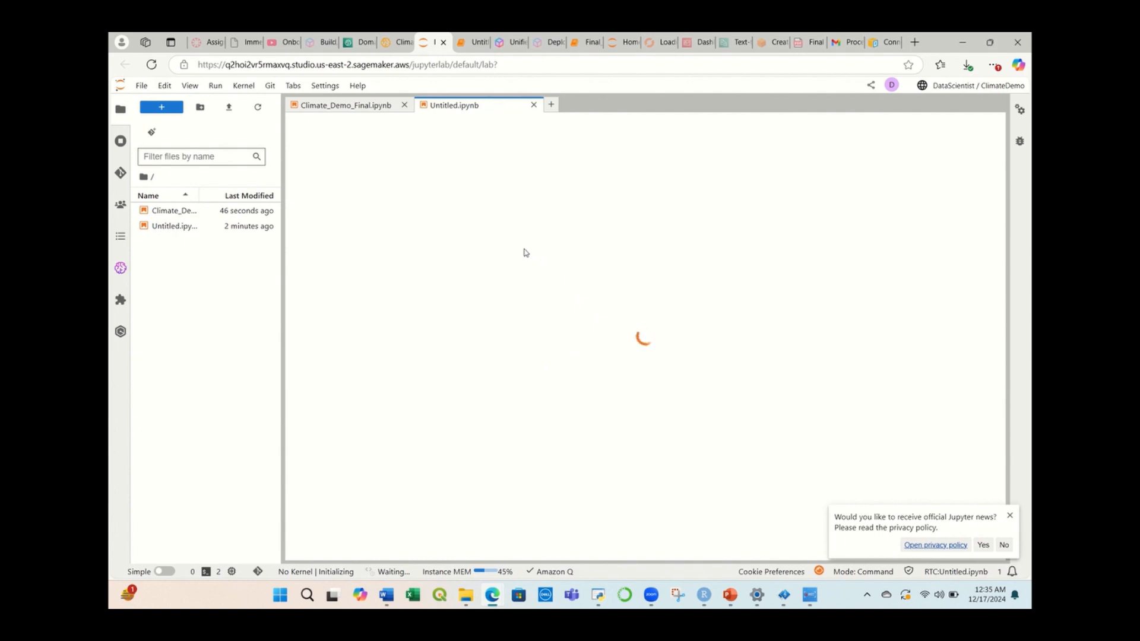
Step: Examine the cells and outputs of Untitled.ipynb in the reopened JupyterLab and bring up Climate_Demo_Final.ipynb
scroll(523, 254, down, 15)
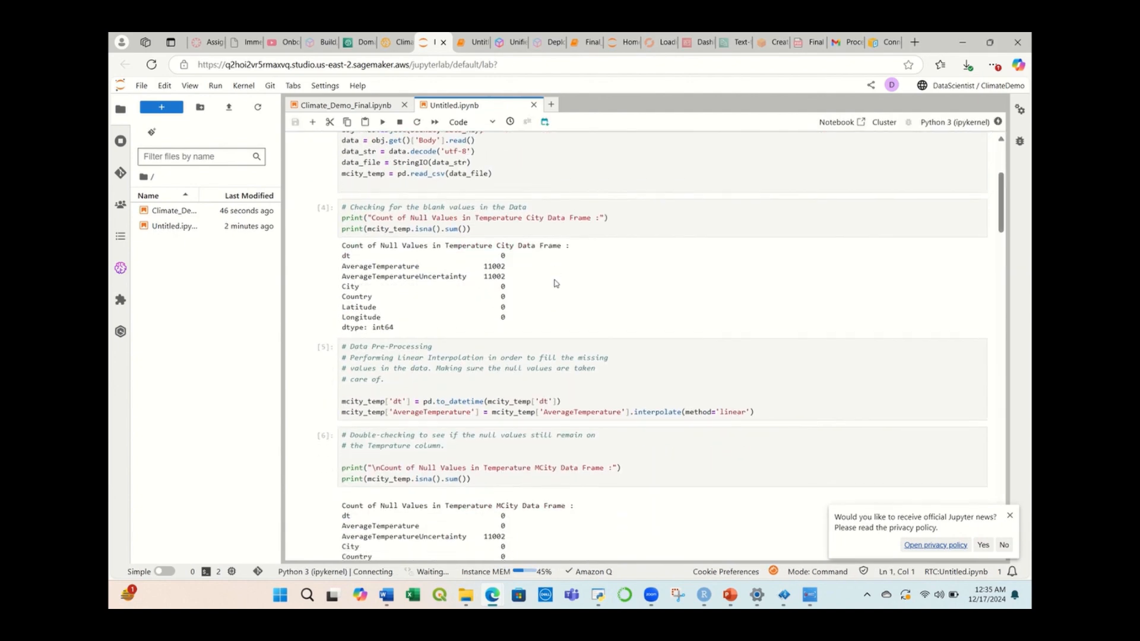
scroll(553, 288, down, 20)
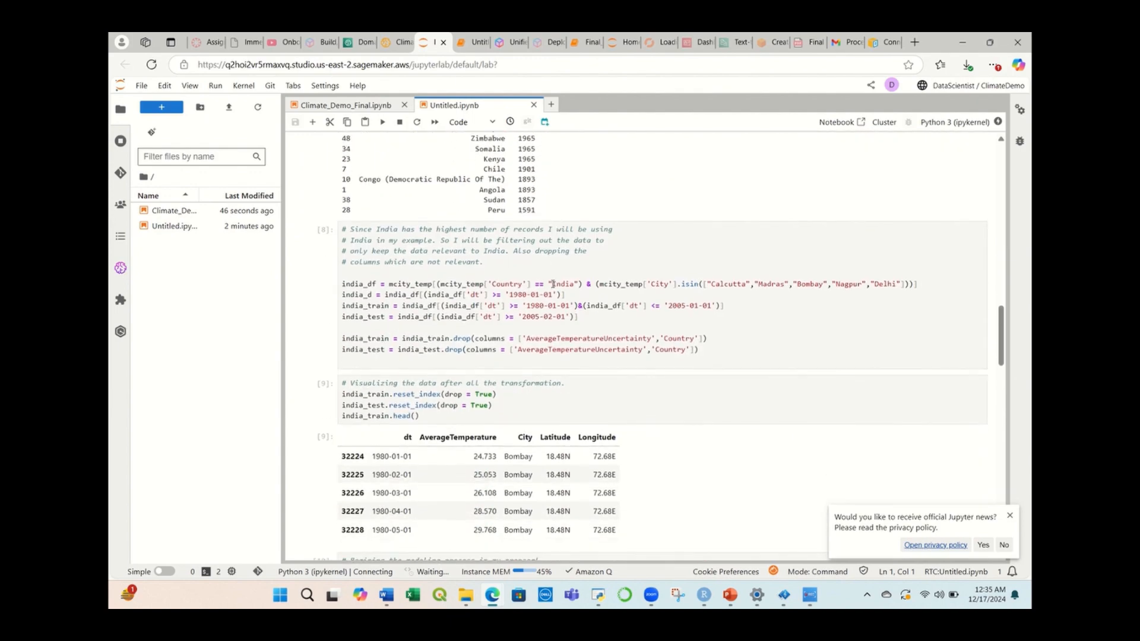
scroll(552, 286, down, 15)
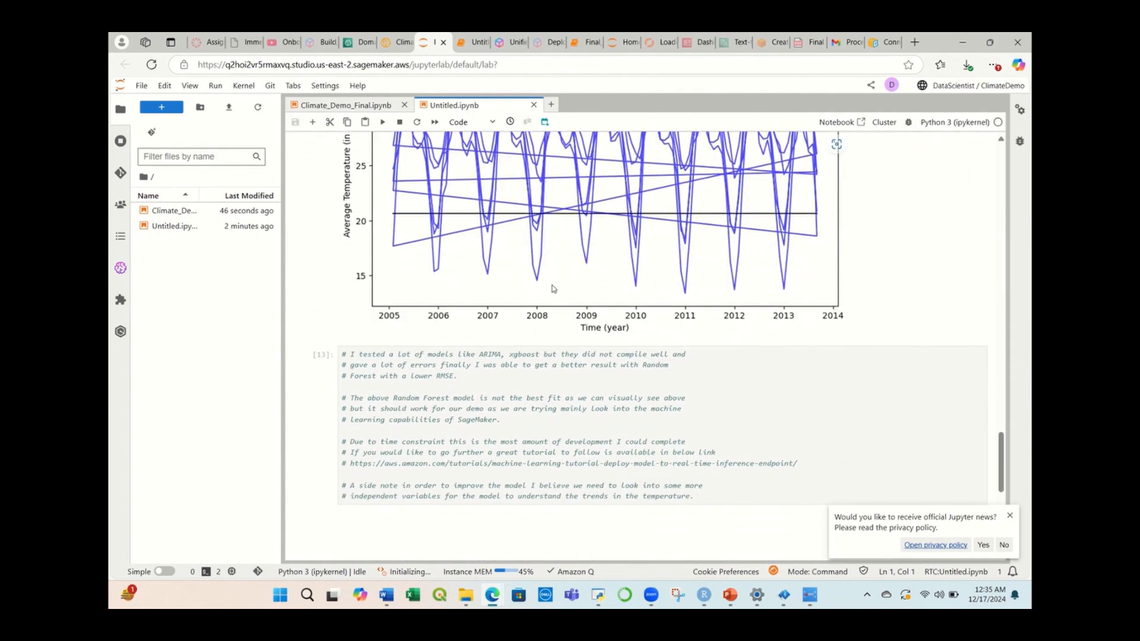
scroll(552, 288, up, 20)
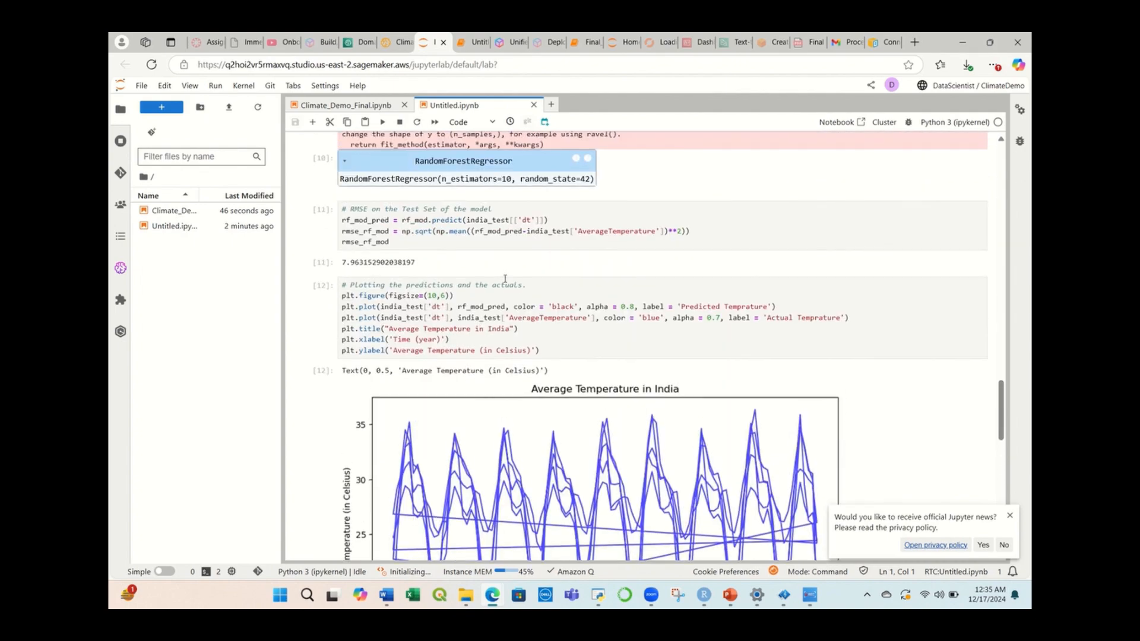
scroll(431, 281, up, 7)
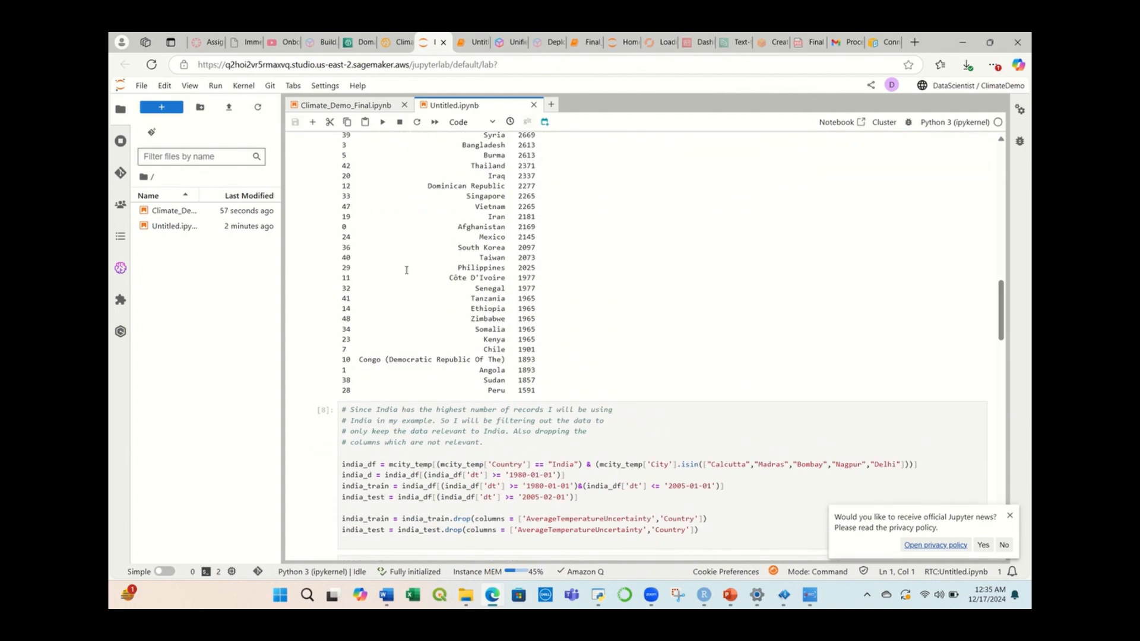
scroll(416, 273, down, 4)
scroll(412, 269, up, 3)
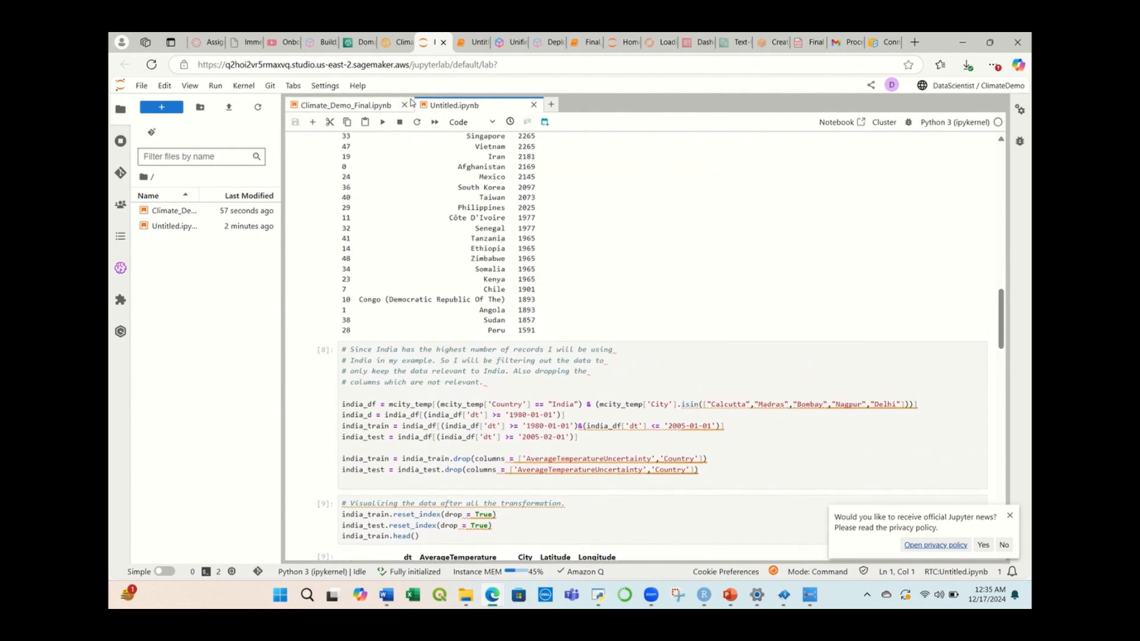
click(346, 105)
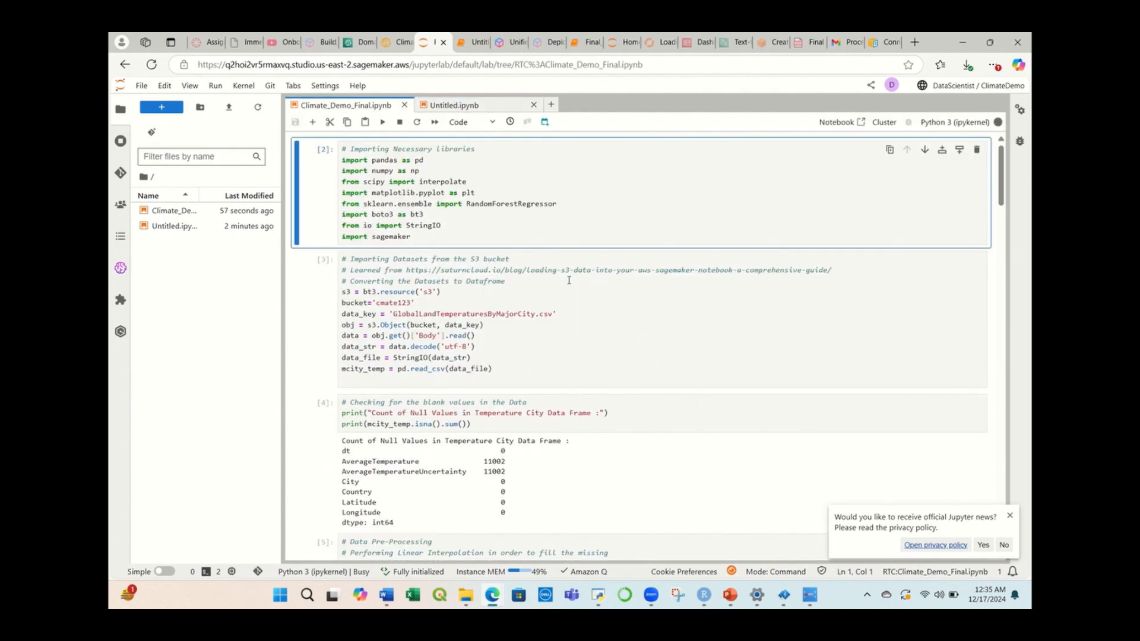
Step: Stop the running screen recording in the Screen Recorder
click(809, 594)
click(716, 290)
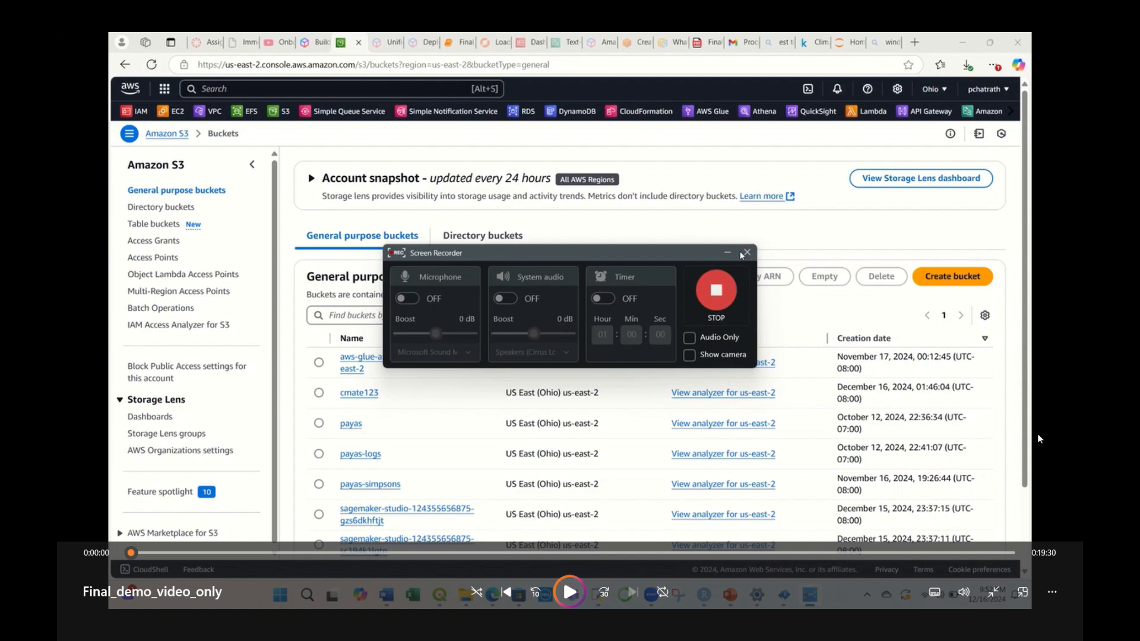
Step: Leave the demo video's full-screen view, switch to the AWS SageMaker presentation in PowerPoint, and show the Conclusion slide
click(995, 598)
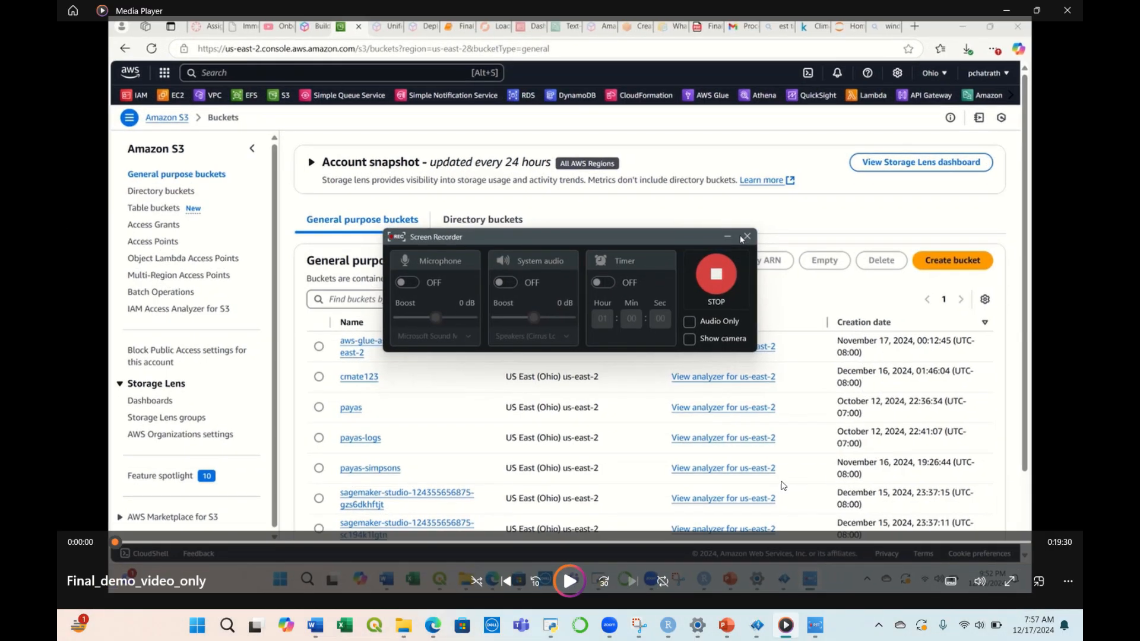
click(730, 629)
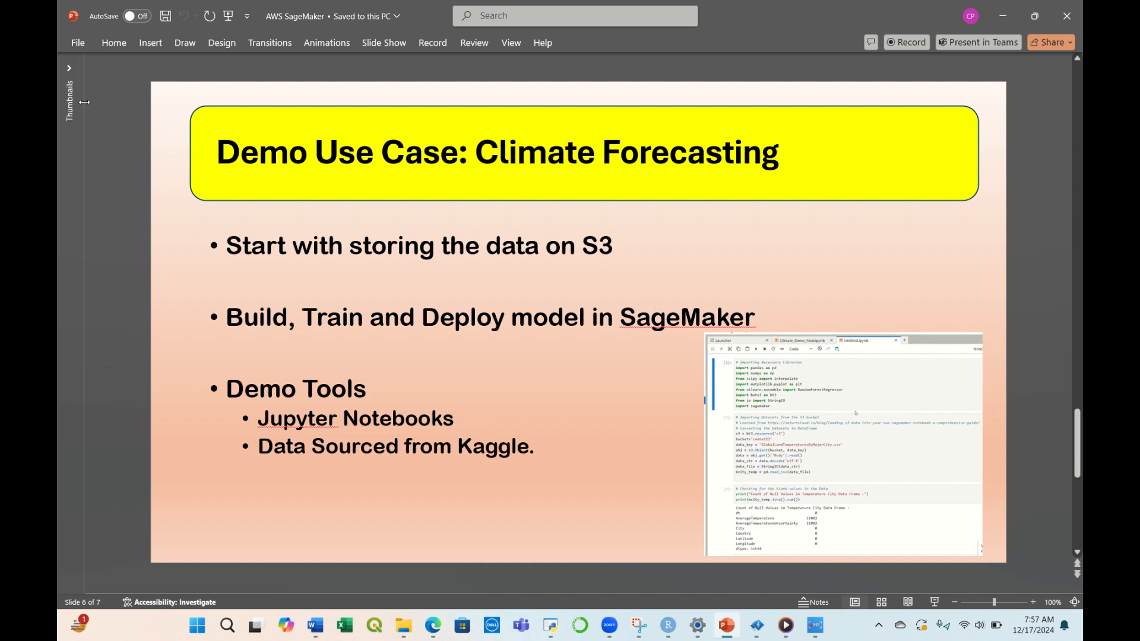
drag(82, 103, 125, 111)
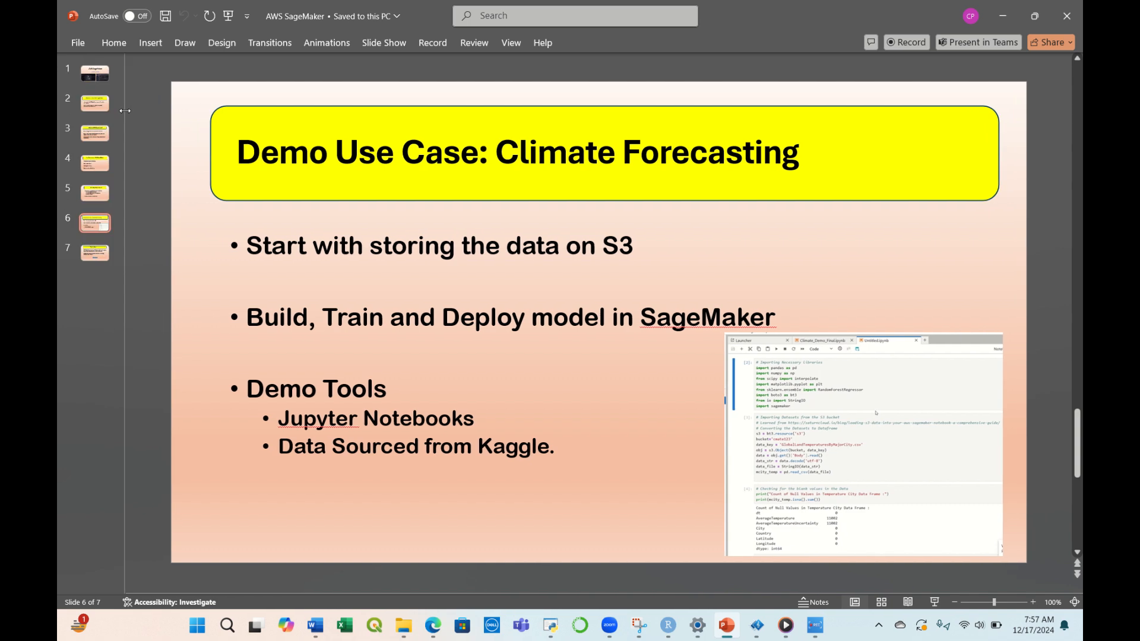
click(95, 251)
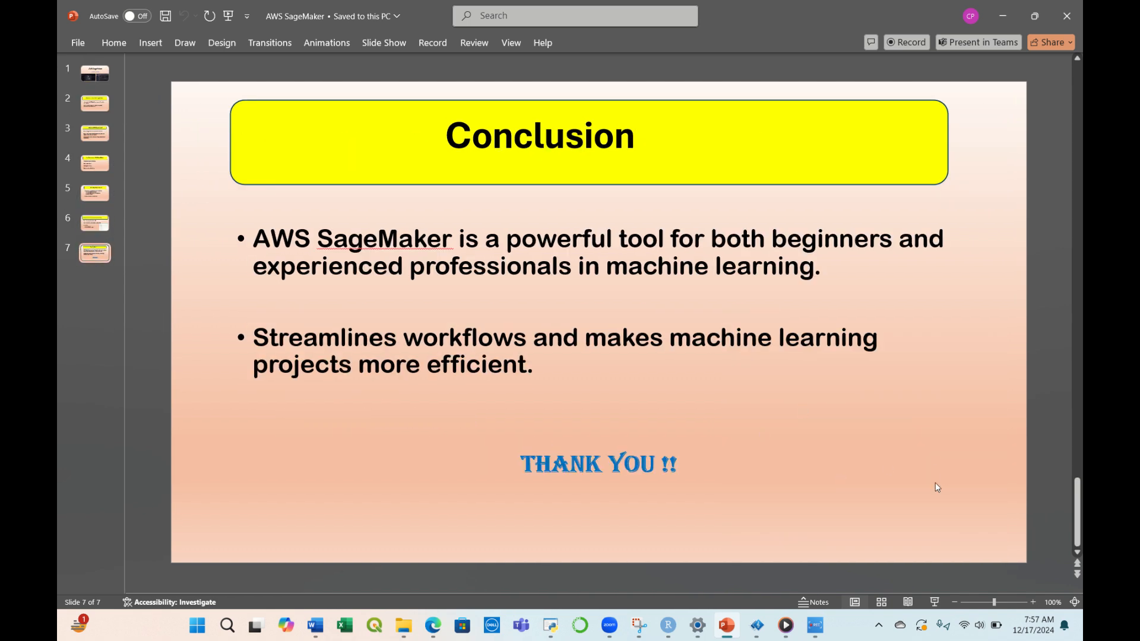